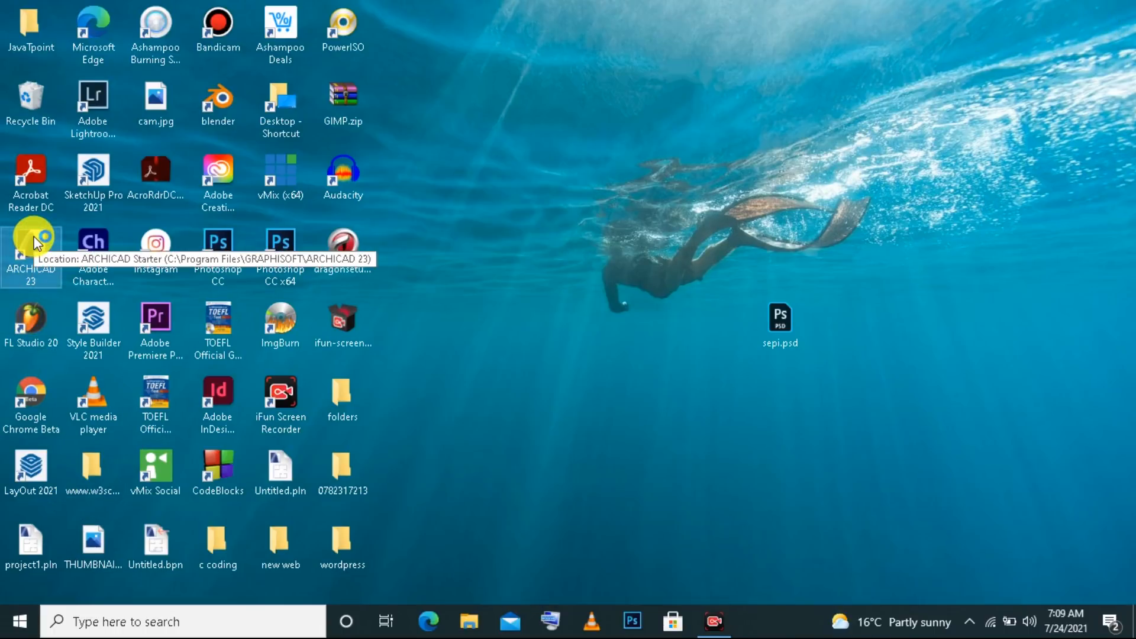
- Launch ARCHICAD 23 and create a new project from ARCHICAD 23 Template.tpl with the last used profile
{"action": "double_click", "coordinate": [34, 242]}
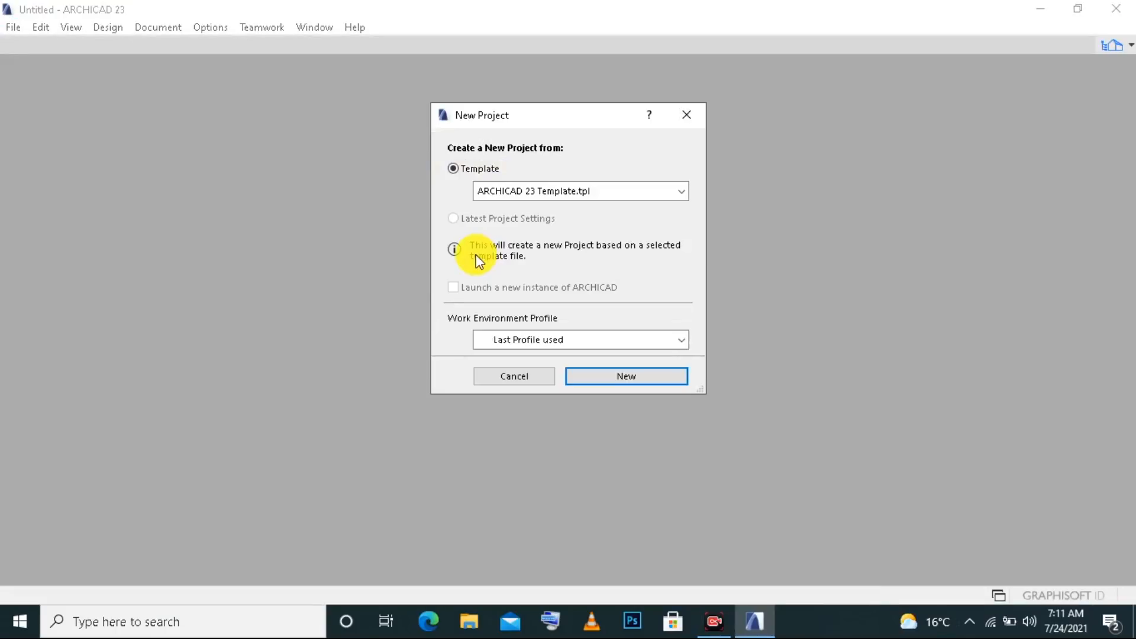
{"action": "left_click", "coordinate": [613, 384]}
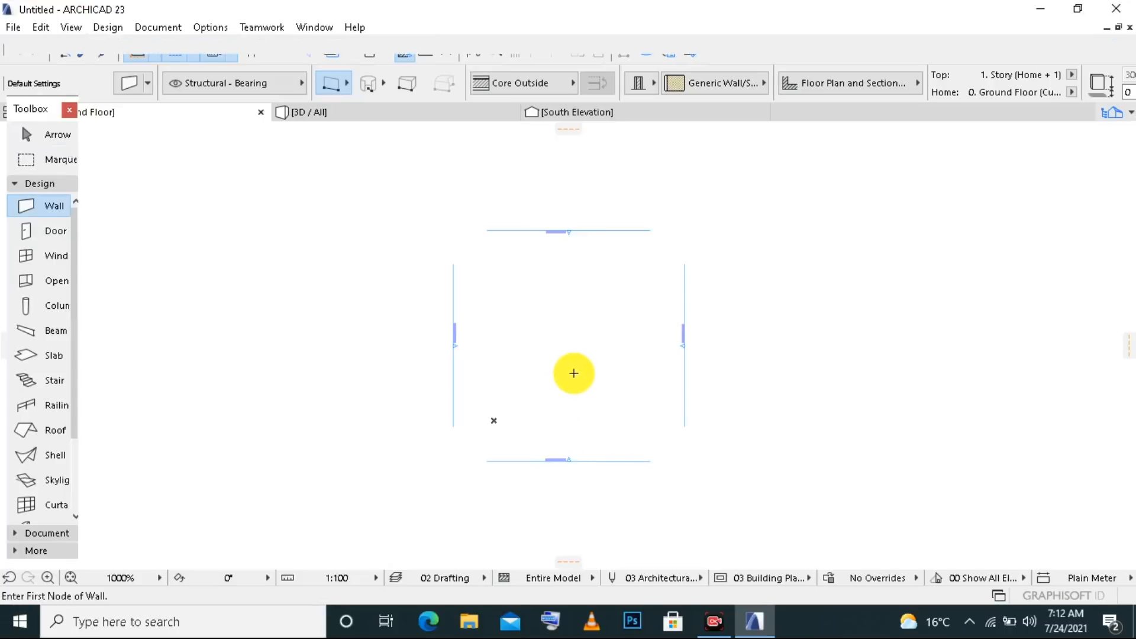
- Draw the upper horizontal exterior wall between the elevation markers, running left with a length of 15000
{"action": "scroll", "coordinate": [566, 341], "scroll_direction": "up", "scroll_amount": 5}
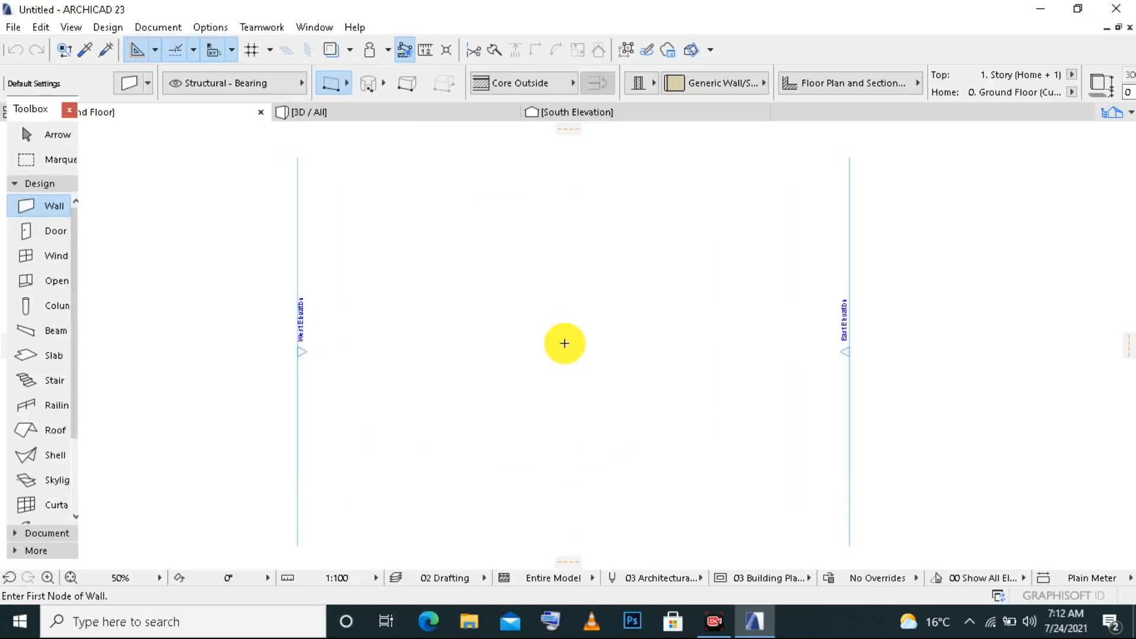
{"action": "scroll", "coordinate": [565, 343], "scroll_direction": "down", "scroll_amount": 1}
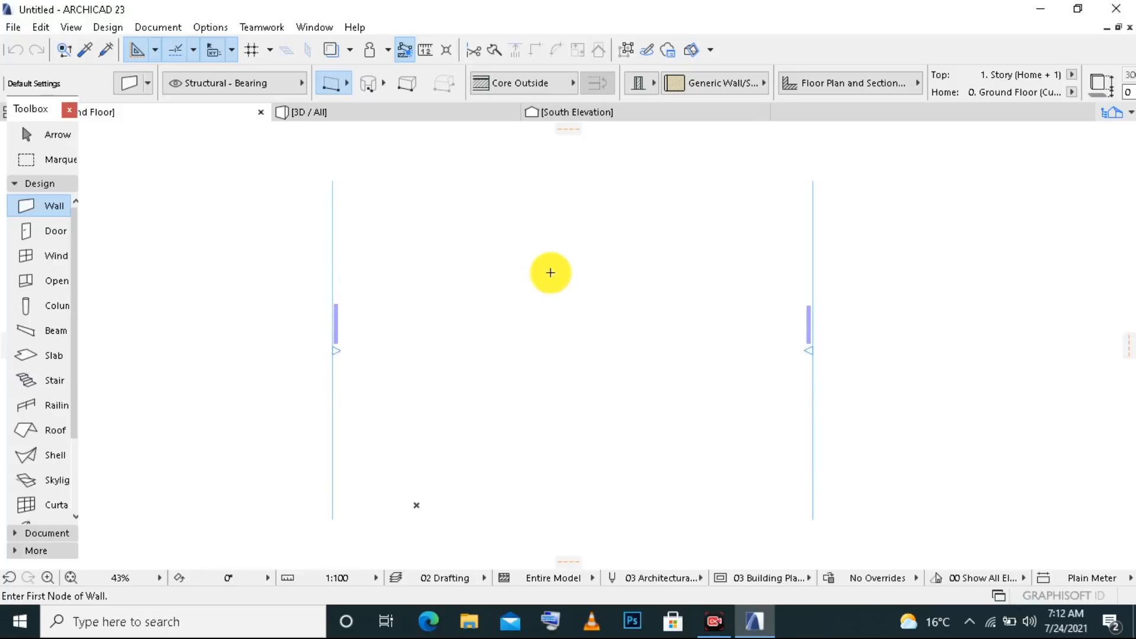
{"action": "scroll", "coordinate": [577, 306], "scroll_direction": "down", "scroll_amount": 1}
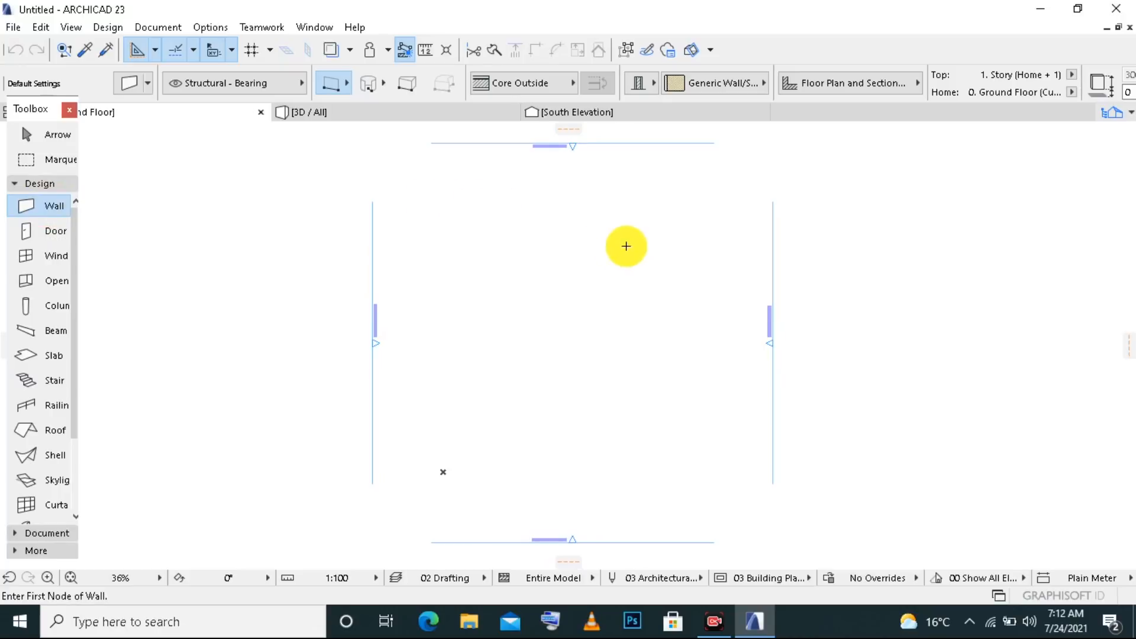
{"action": "left_click", "coordinate": [619, 255]}
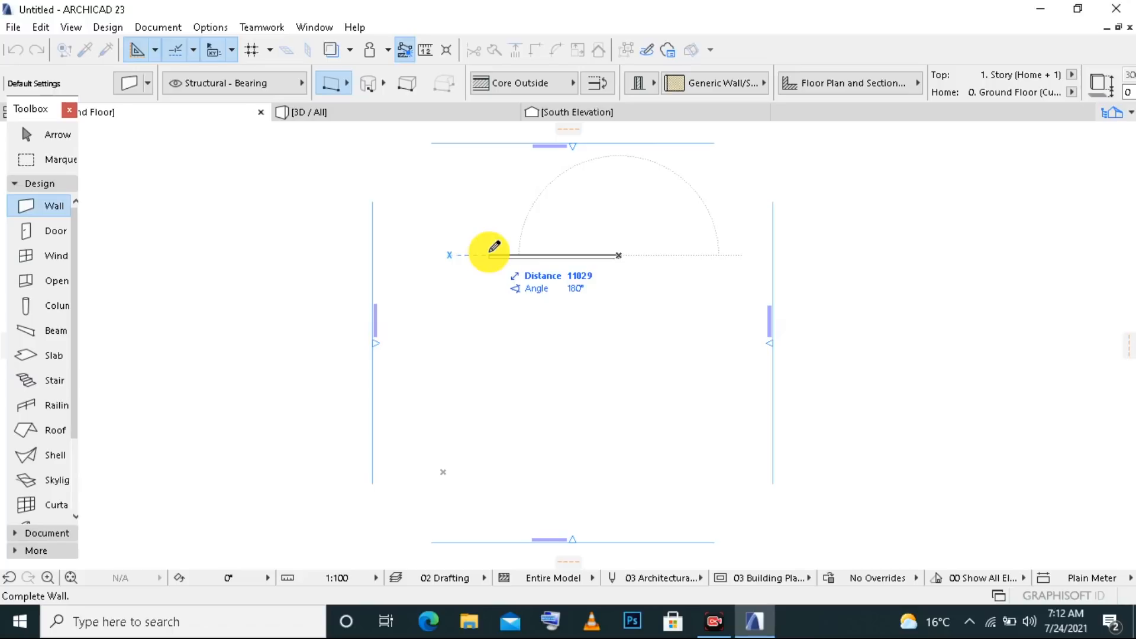
{"action": "type", "text": "15000"}
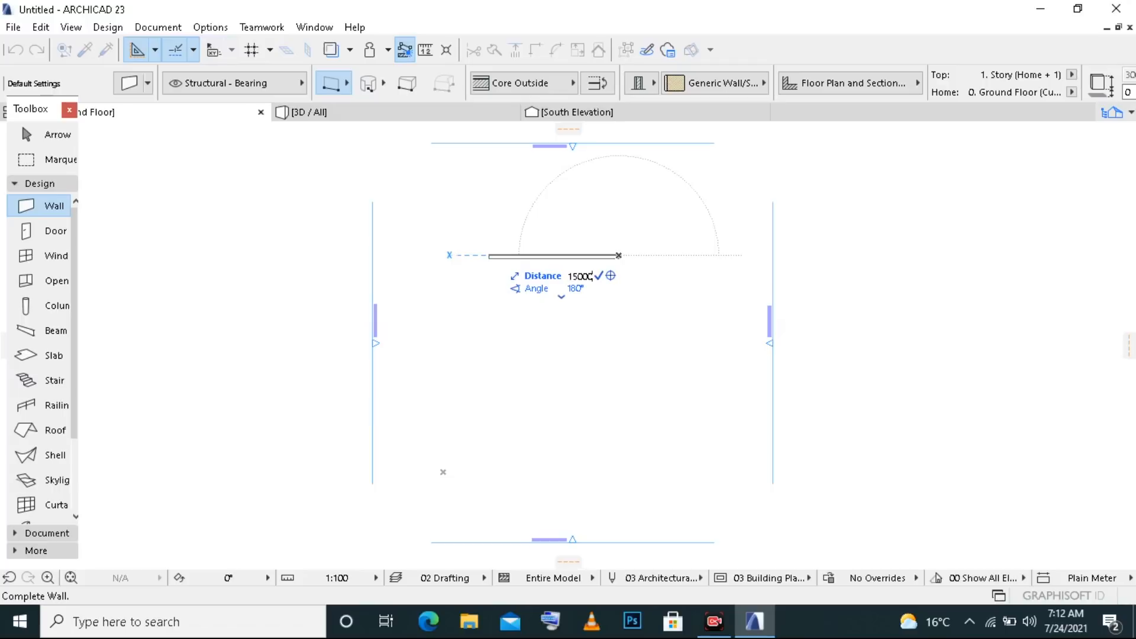
{"action": "left_click", "coordinate": [443, 254]}
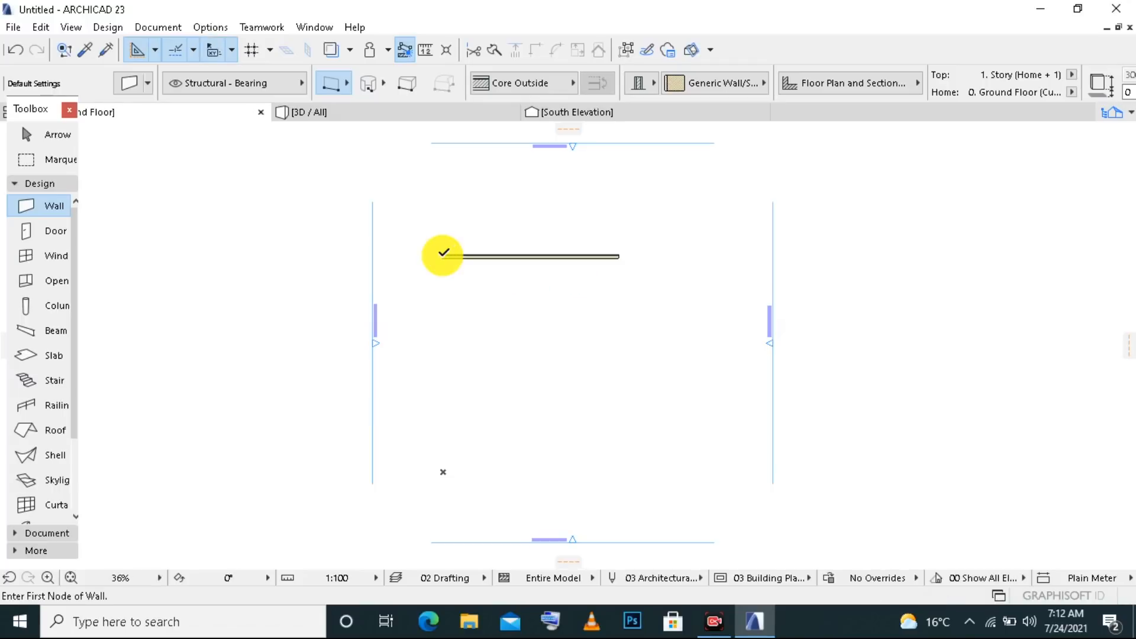
- Draw a 6100 long wall straight down from the left end of the upper horizontal wall
{"action": "left_click", "coordinate": [443, 255]}
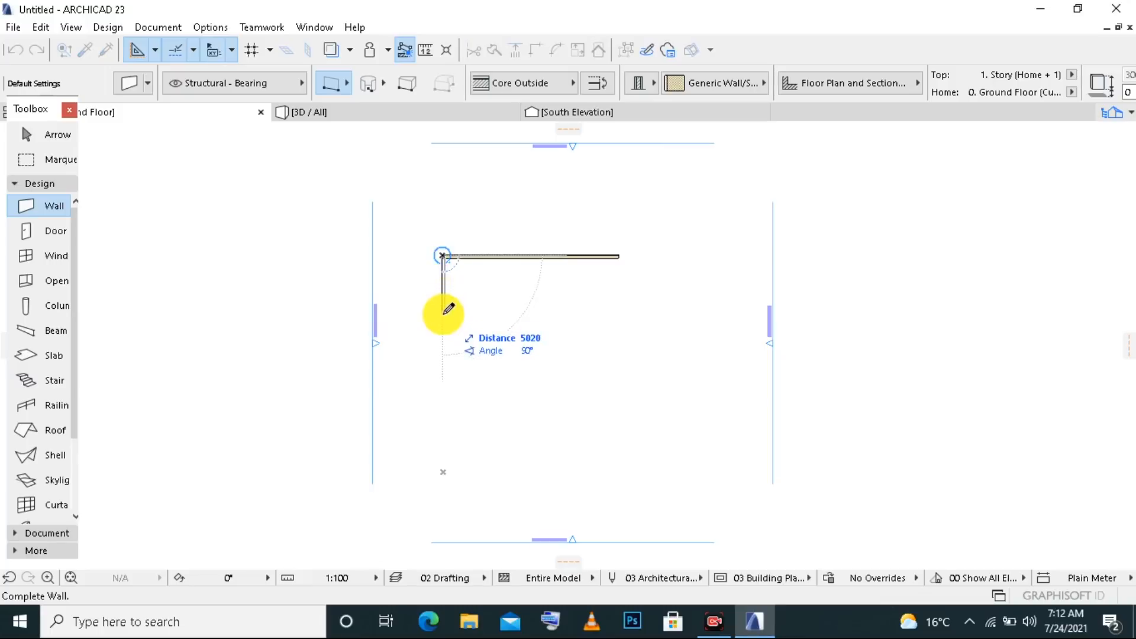
{"action": "type", "text": "6"}
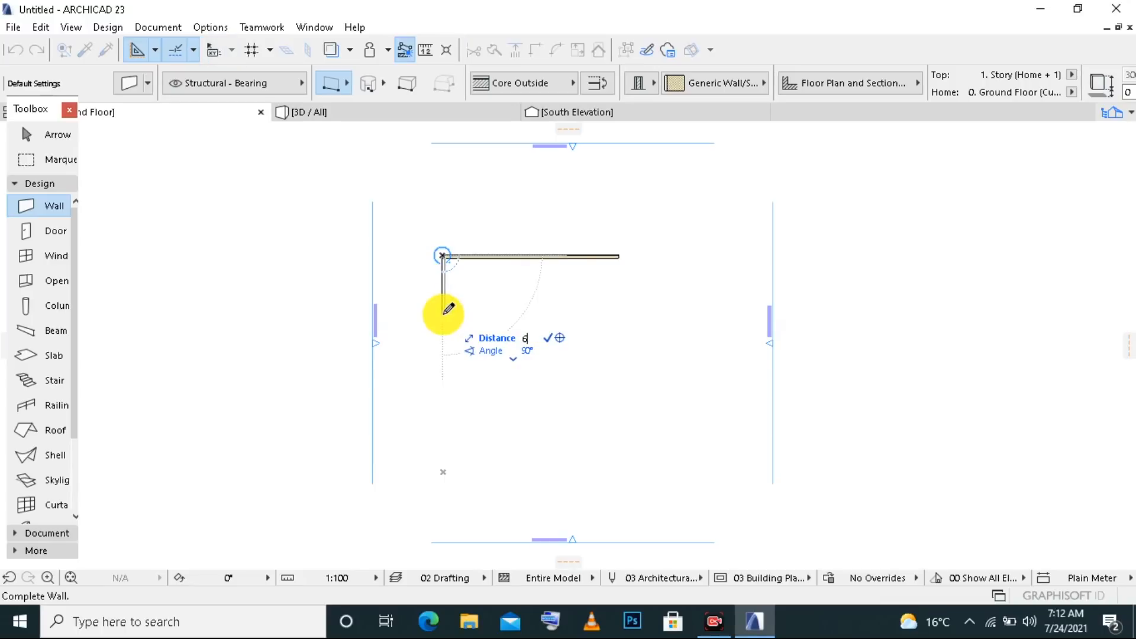
{"action": "type", "text": "100"}
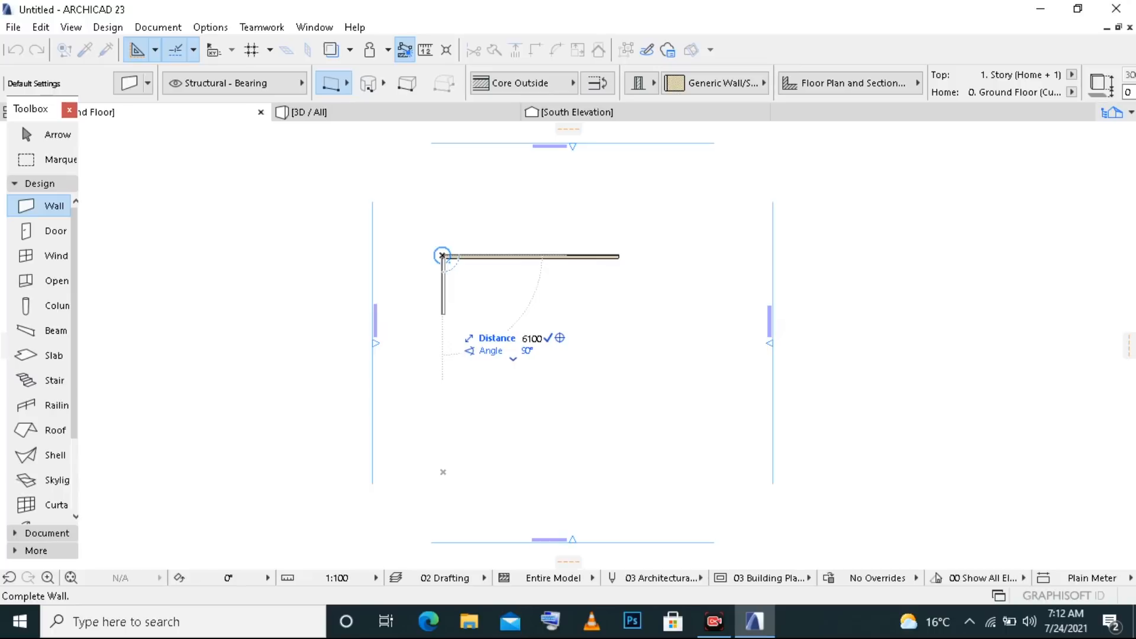
{"action": "key", "text": "Return"}
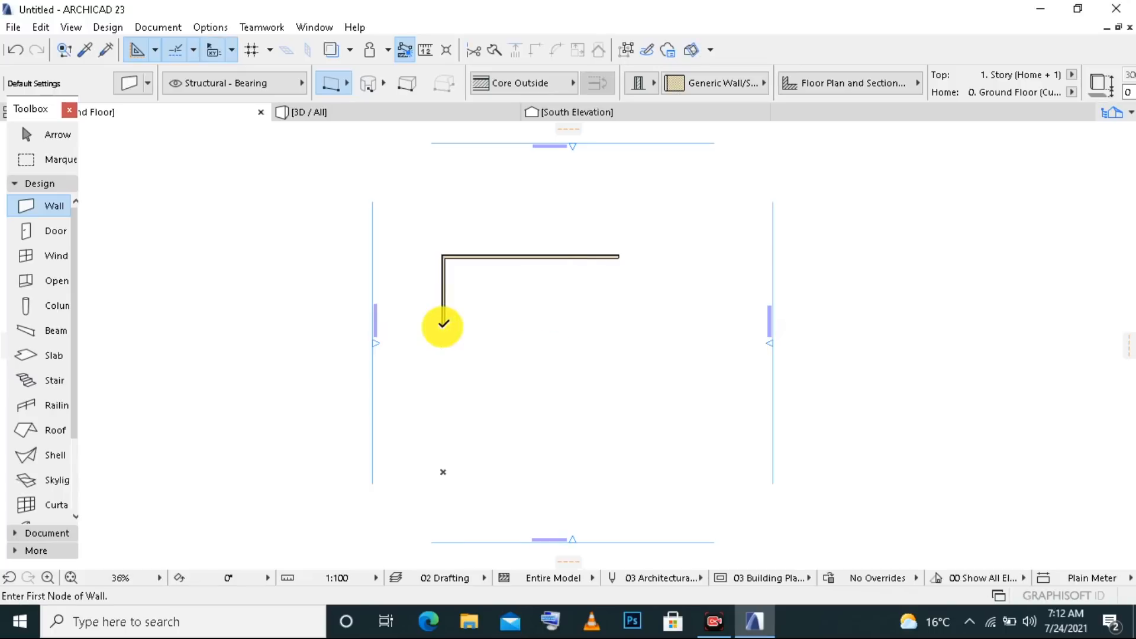
- Continue the exterior outline with a 3200 long wall to the left and a 6500 long wall straight down
{"action": "left_click", "coordinate": [442, 325]}
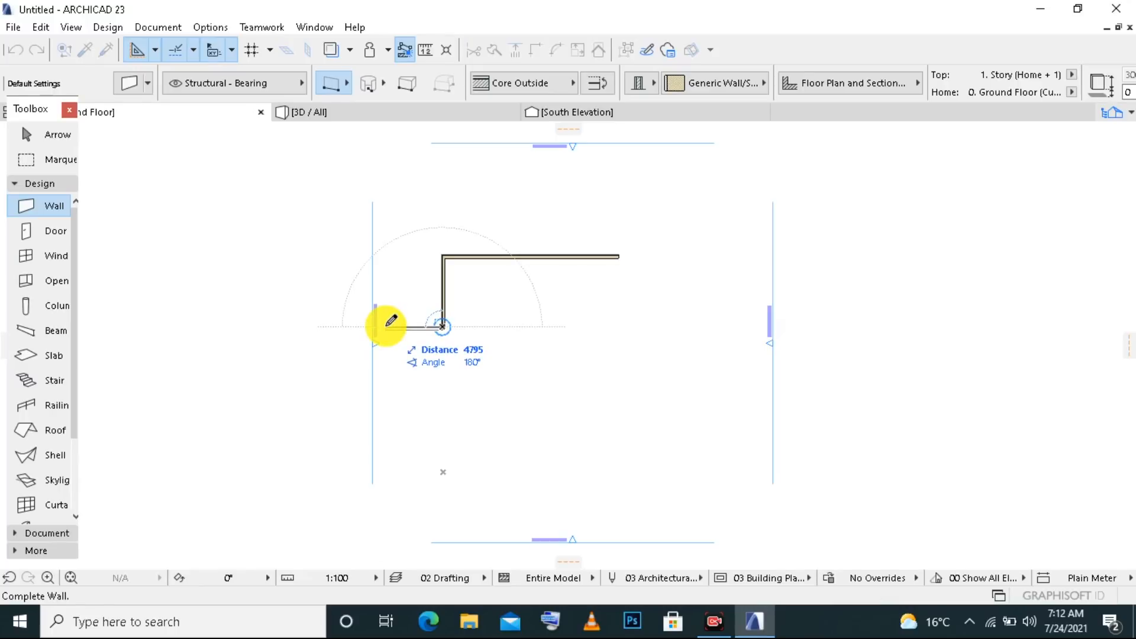
{"action": "type", "text": "3200"}
{"action": "left_click", "coordinate": [406, 324]}
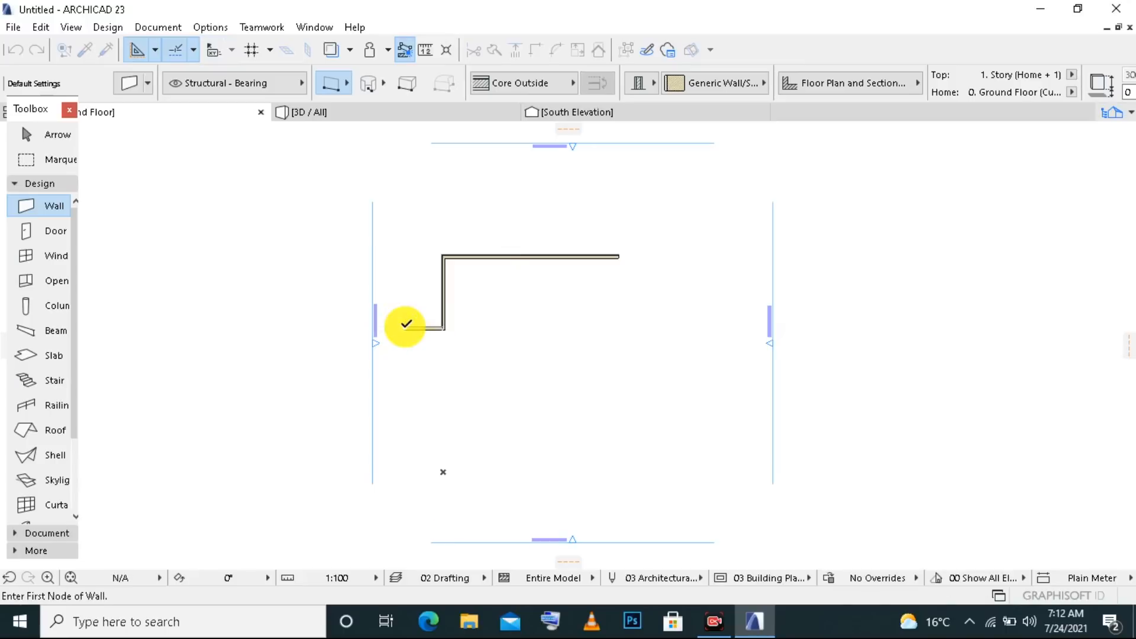
{"action": "left_click", "coordinate": [406, 327]}
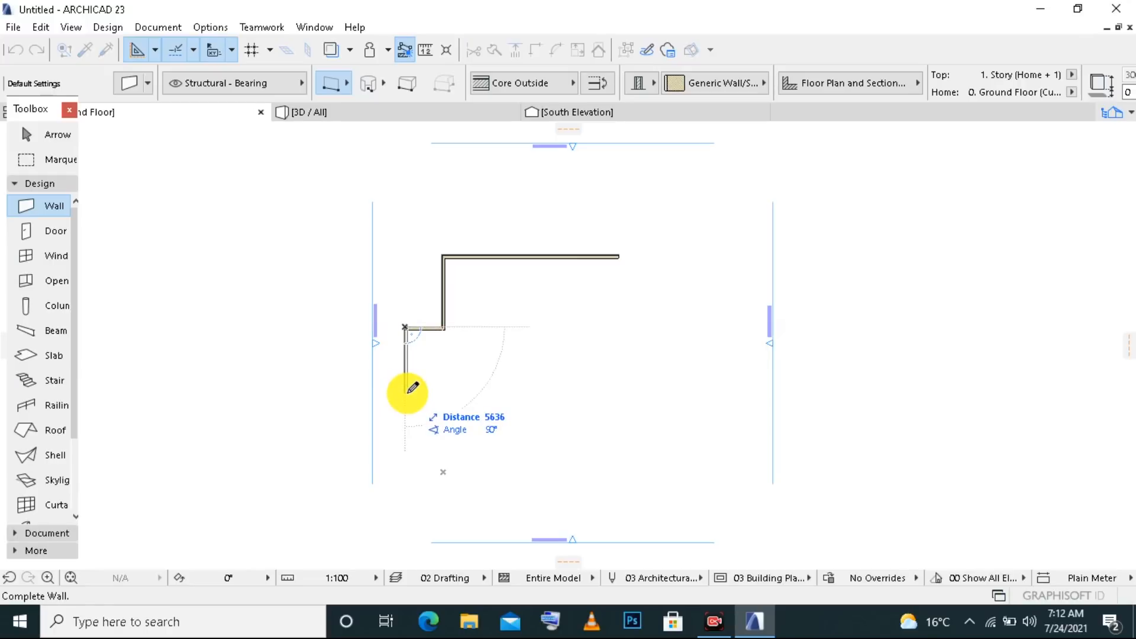
{"action": "type", "text": "65"}
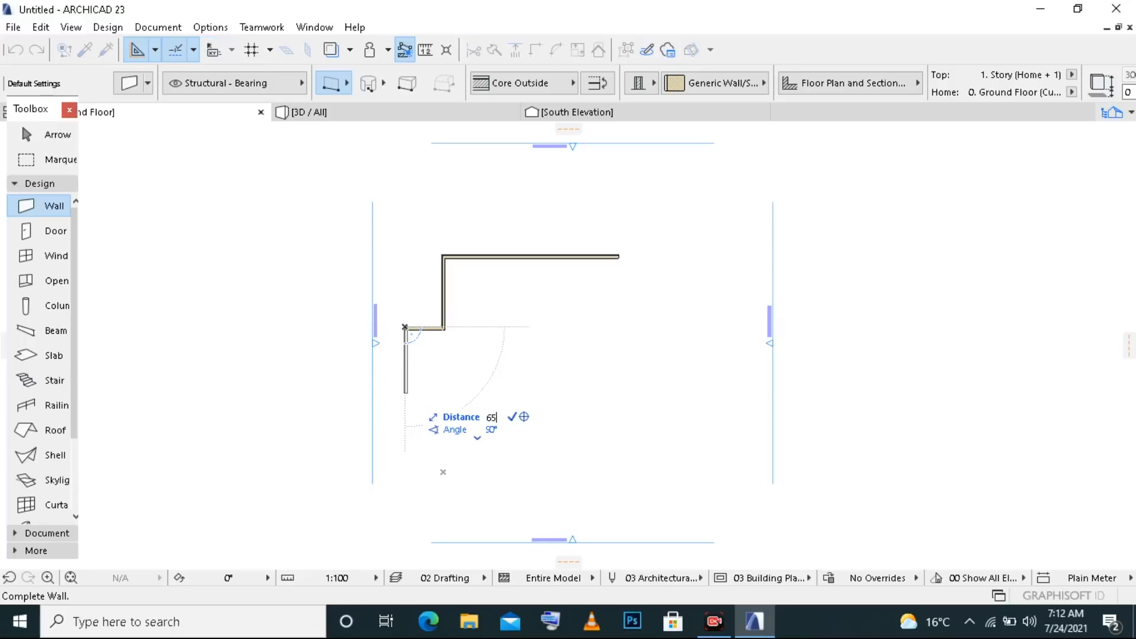
{"action": "type", "text": "00"}
{"action": "left_click", "coordinate": [407, 401]}
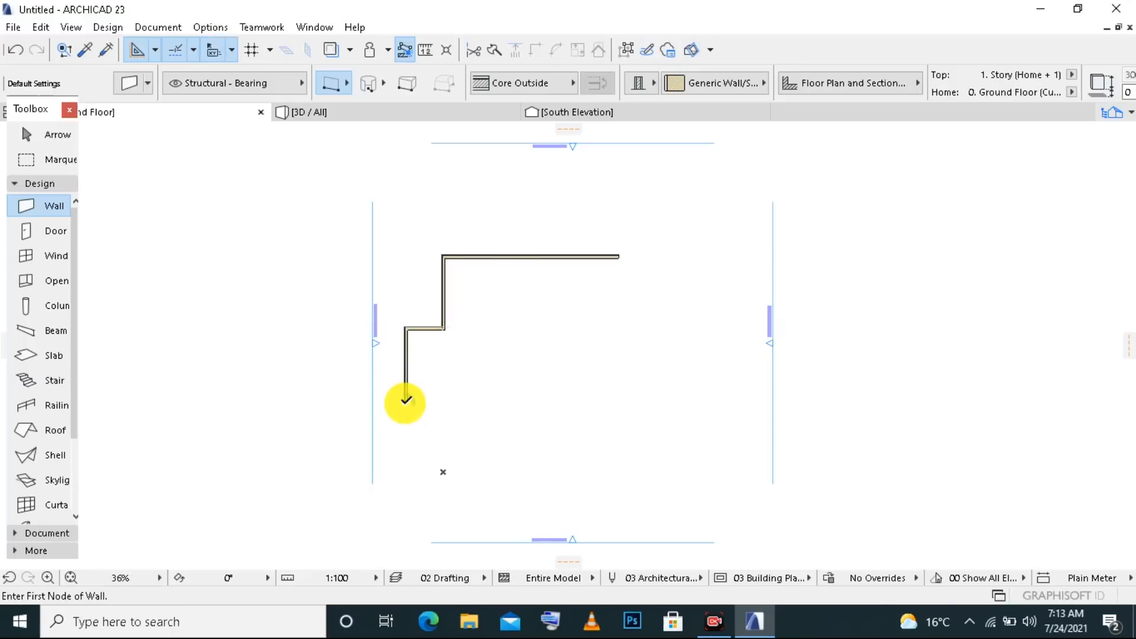
- Draw a 9900 long horizontal wall to the right from the lower end of the leftmost wall
{"action": "left_click", "coordinate": [406, 400]}
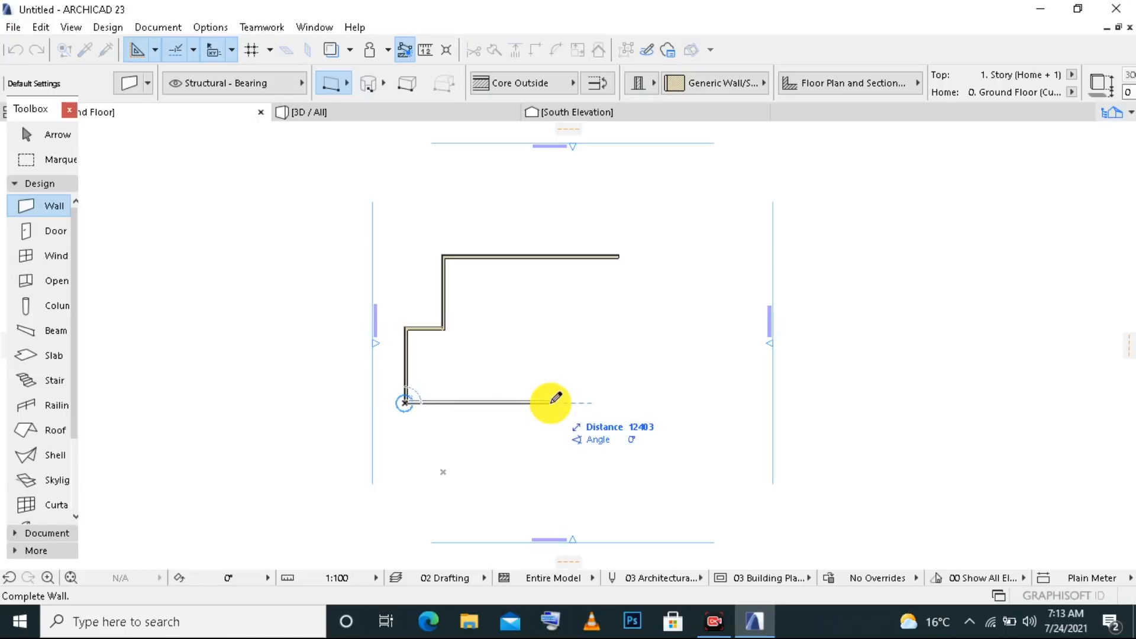
{"action": "type", "text": "9"}
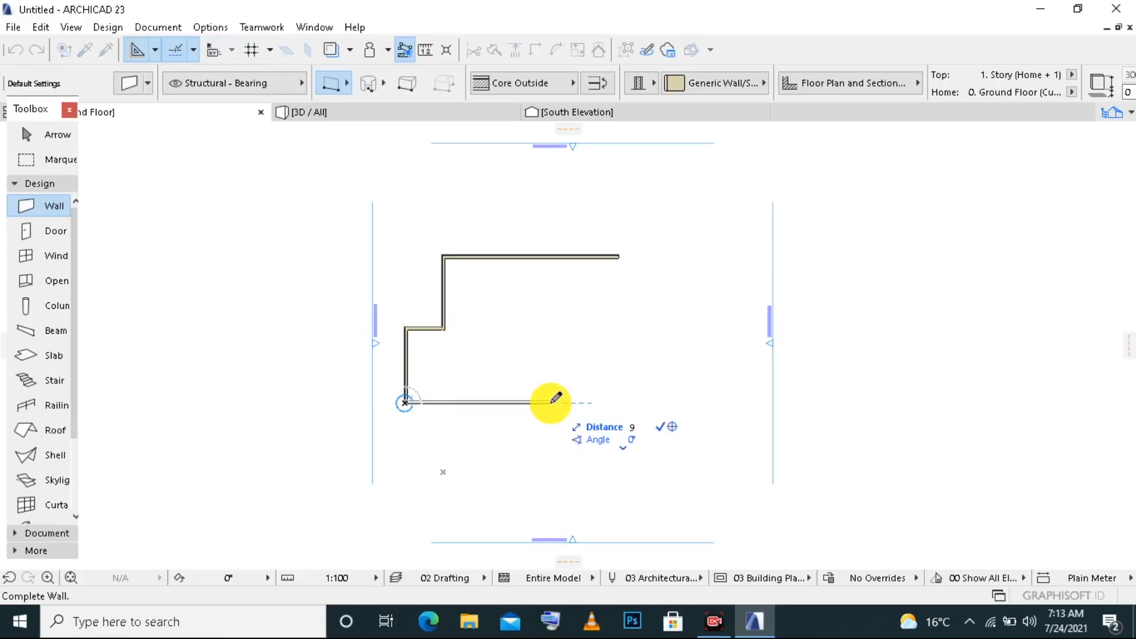
{"action": "type", "text": "9"}
{"action": "type", "text": "00"}
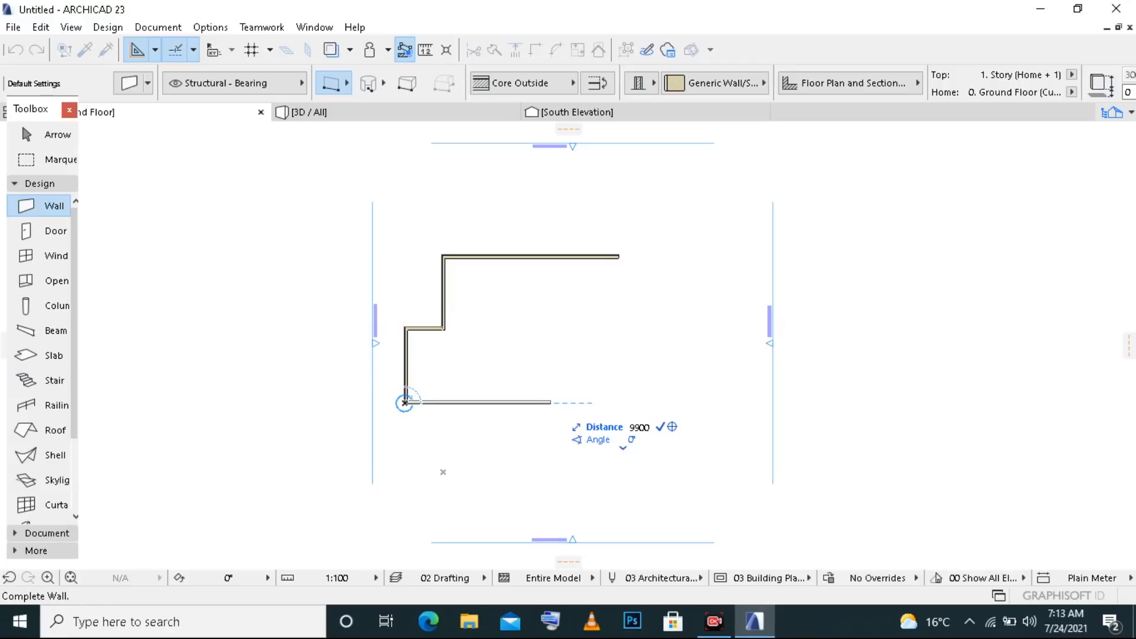
{"action": "key", "text": "Return"}
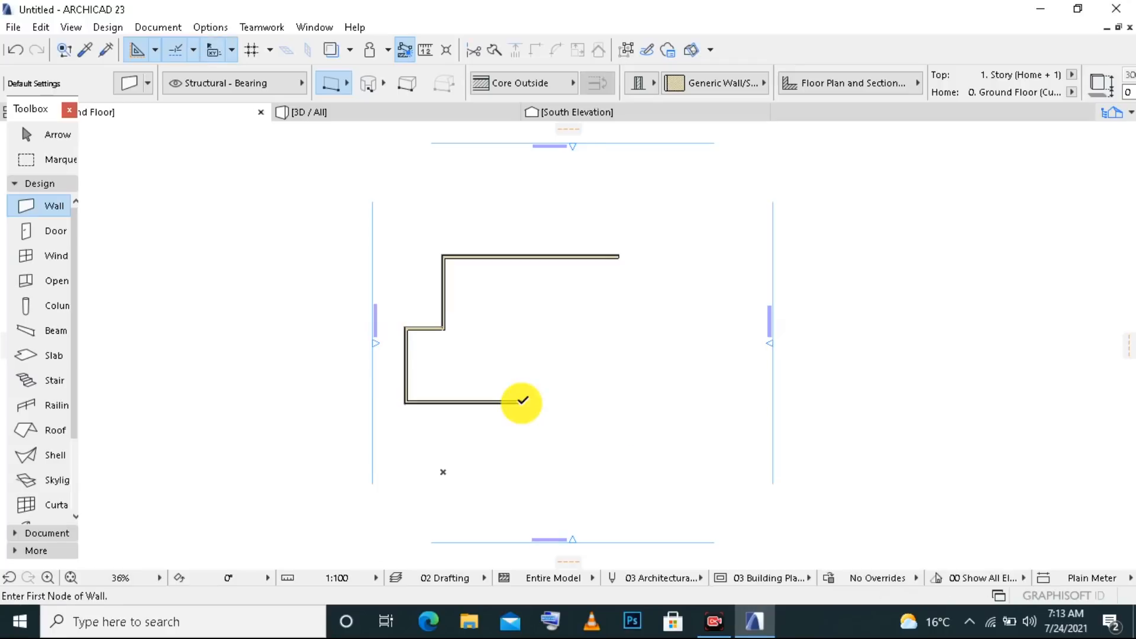
- Draw a 2890 long wall straight down from the right end of the 9900 long wall
{"action": "left_click", "coordinate": [521, 403]}
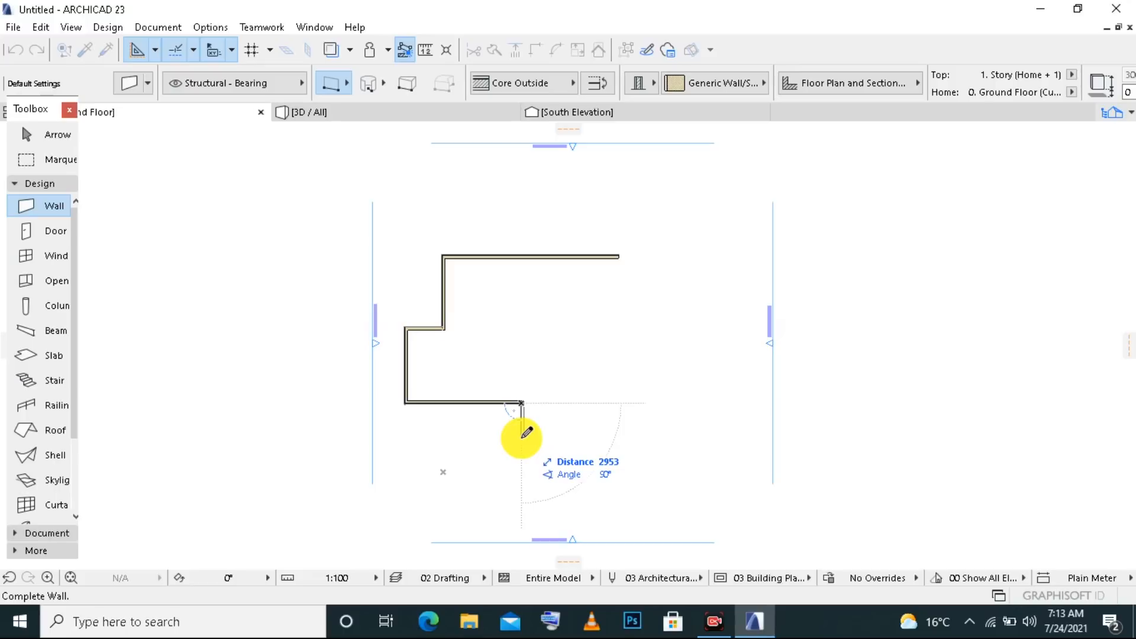
{"action": "type", "text": "2"}
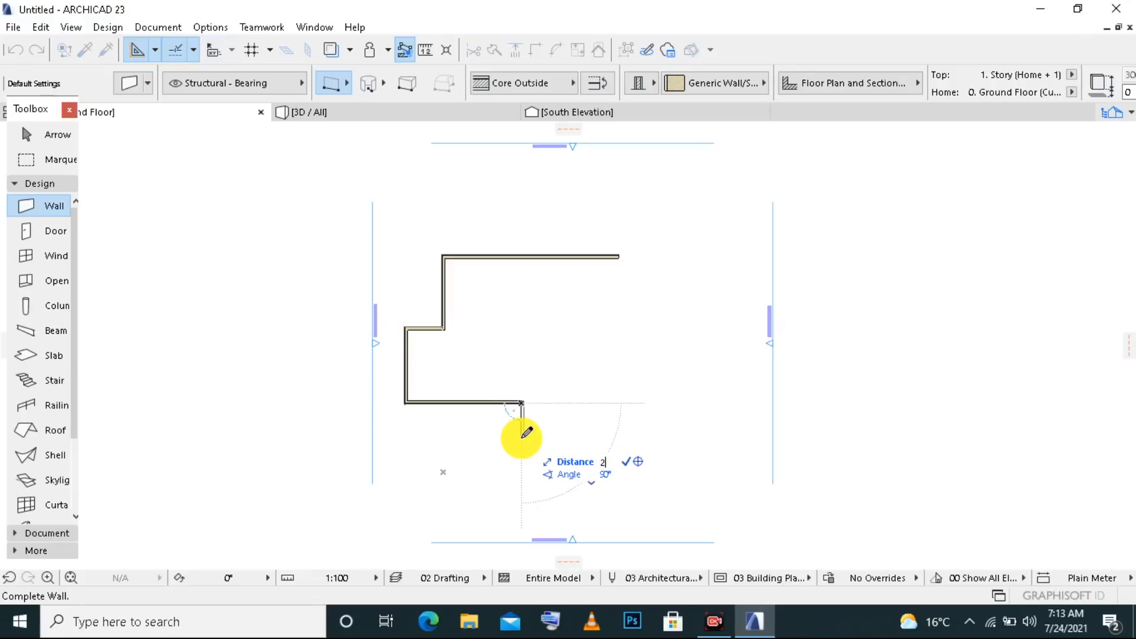
{"action": "type", "text": "89"}
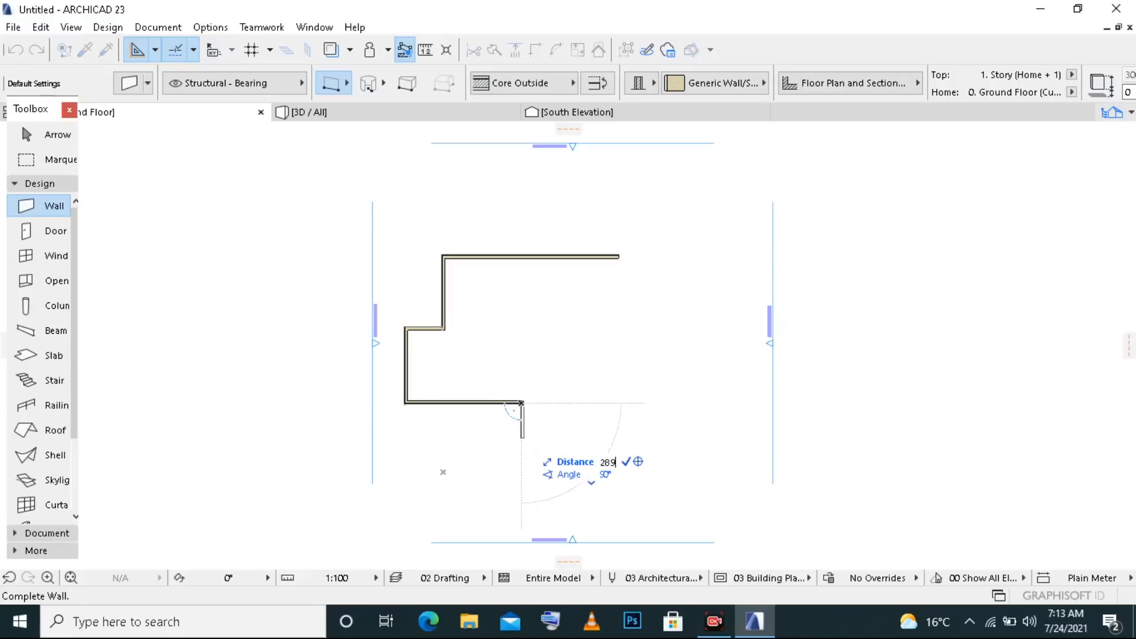
{"action": "type", "text": "0"}
{"action": "key", "text": "Return"}
{"action": "left_click", "coordinate": [523, 435]}
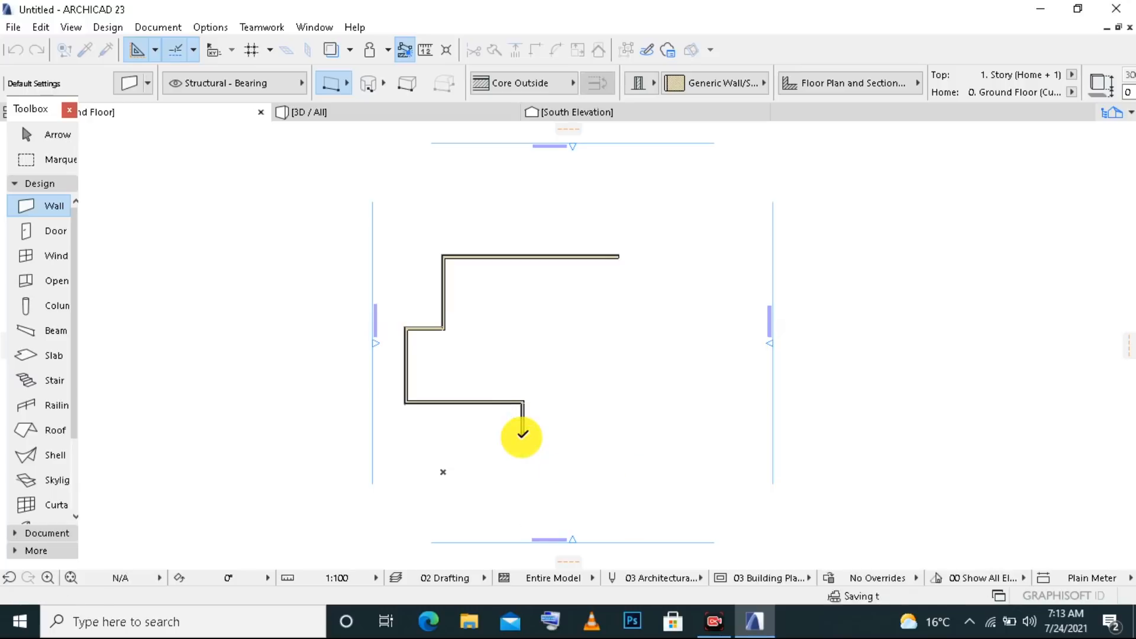
- Draw an 8400 long wall to the right and close the outline with a vertical wall up to the first wall's starting point
{"action": "left_click", "coordinate": [522, 436]}
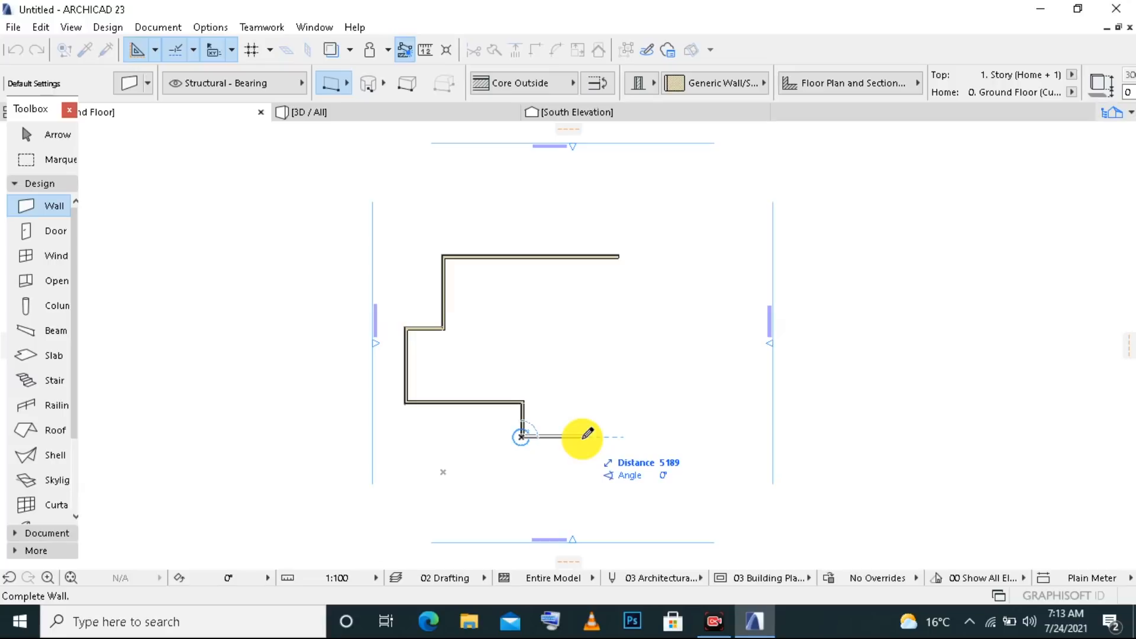
{"action": "type", "text": "8"}
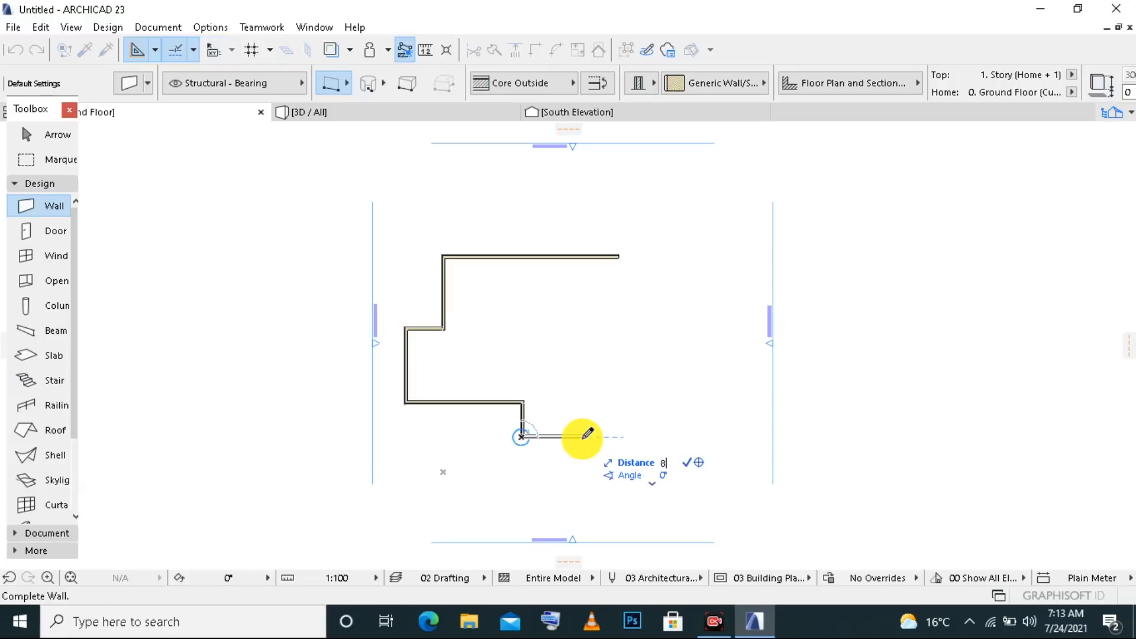
{"action": "type", "text": "400"}
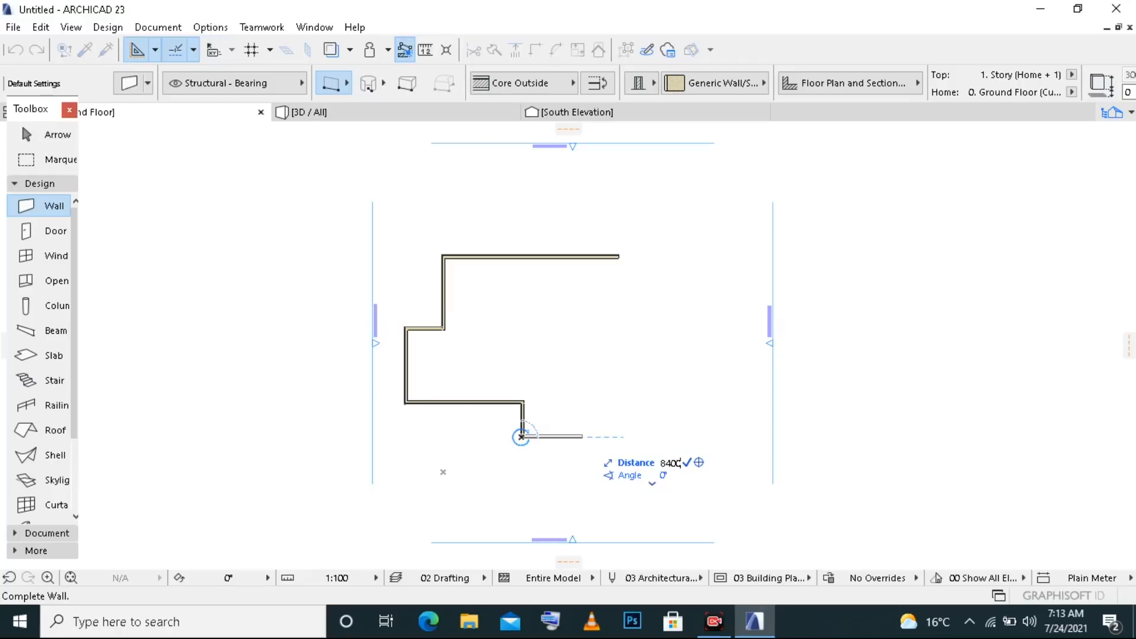
{"action": "key", "text": "Return"}
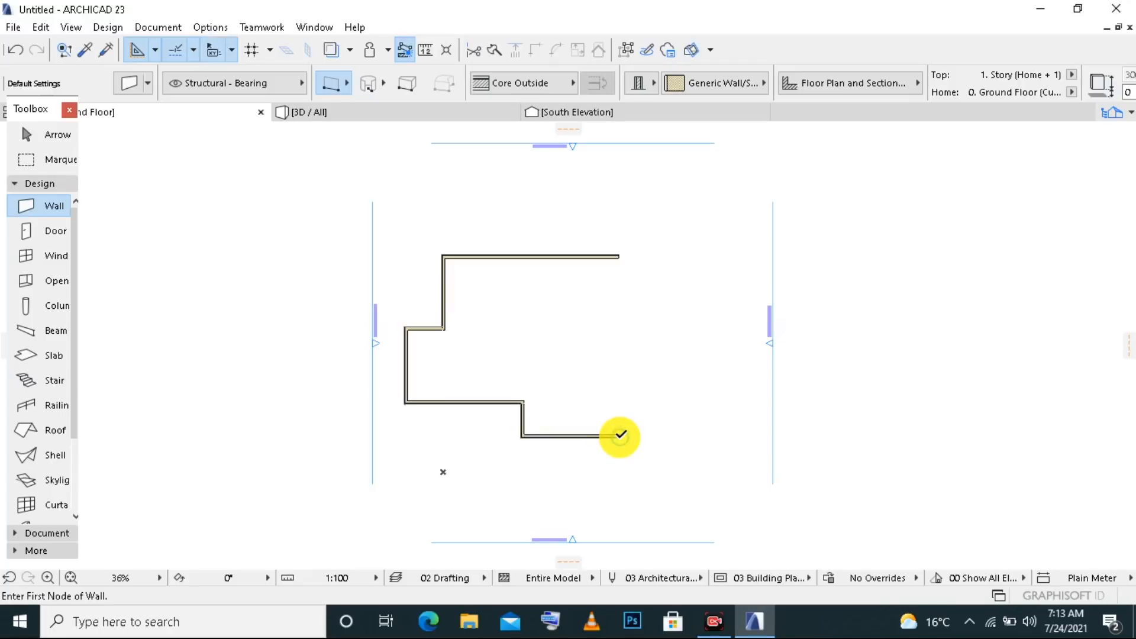
{"action": "left_click", "coordinate": [619, 436]}
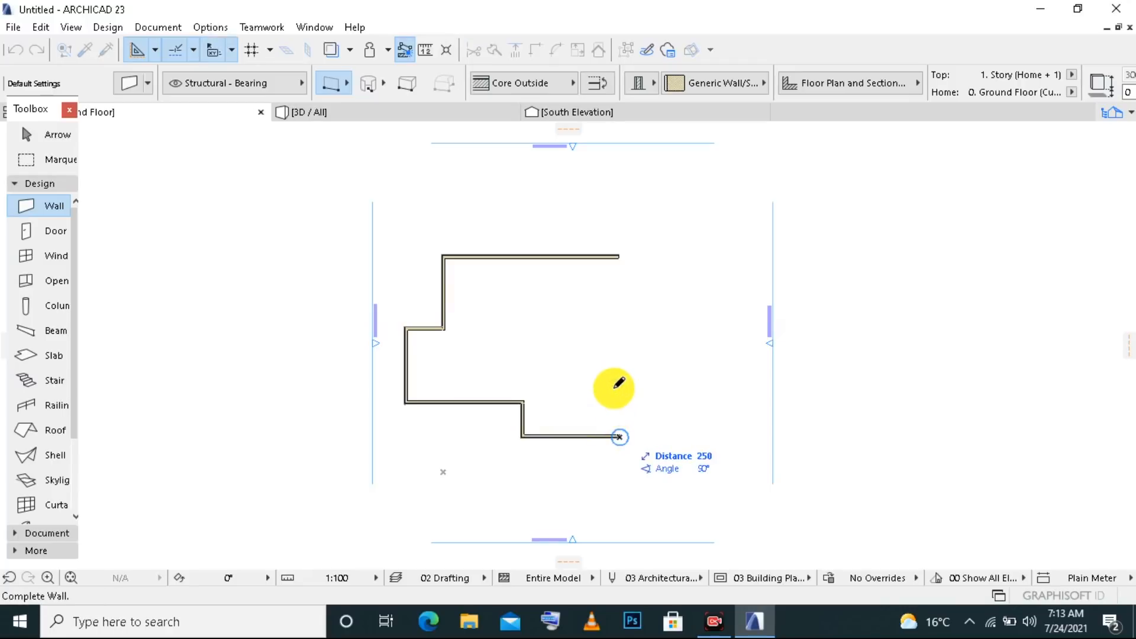
{"action": "left_click", "coordinate": [621, 255]}
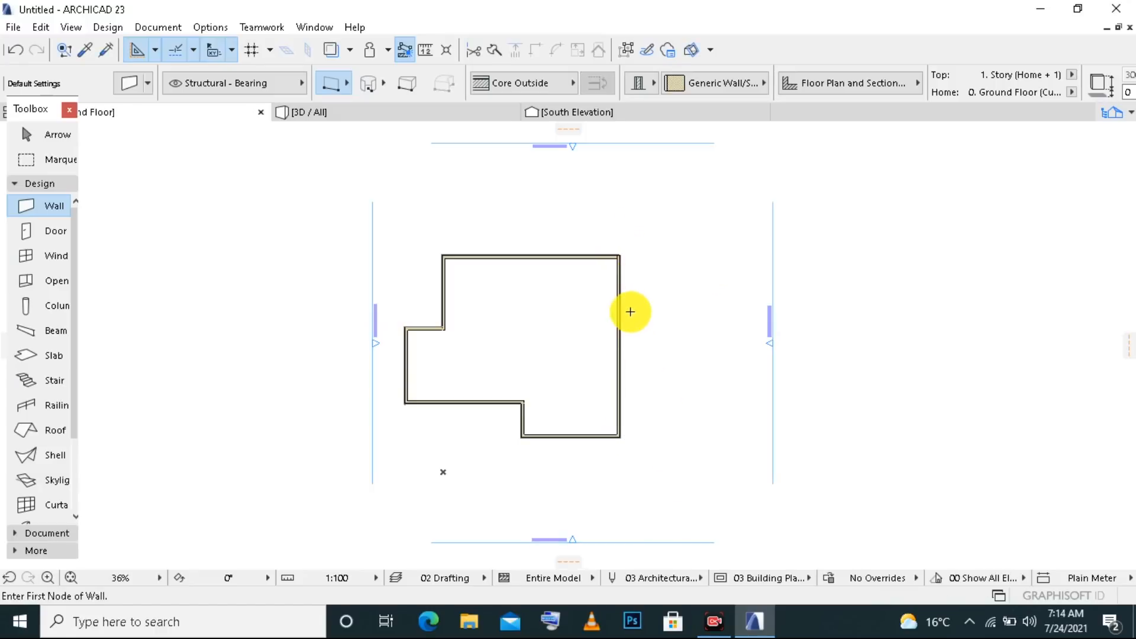
- Intersect the upper horizontal wall with the right vertical wall to clean up their shared corner
{"action": "left_click", "coordinate": [591, 256], "text": "shift"}
{"action": "left_click", "coordinate": [619, 296], "text": "shift"}
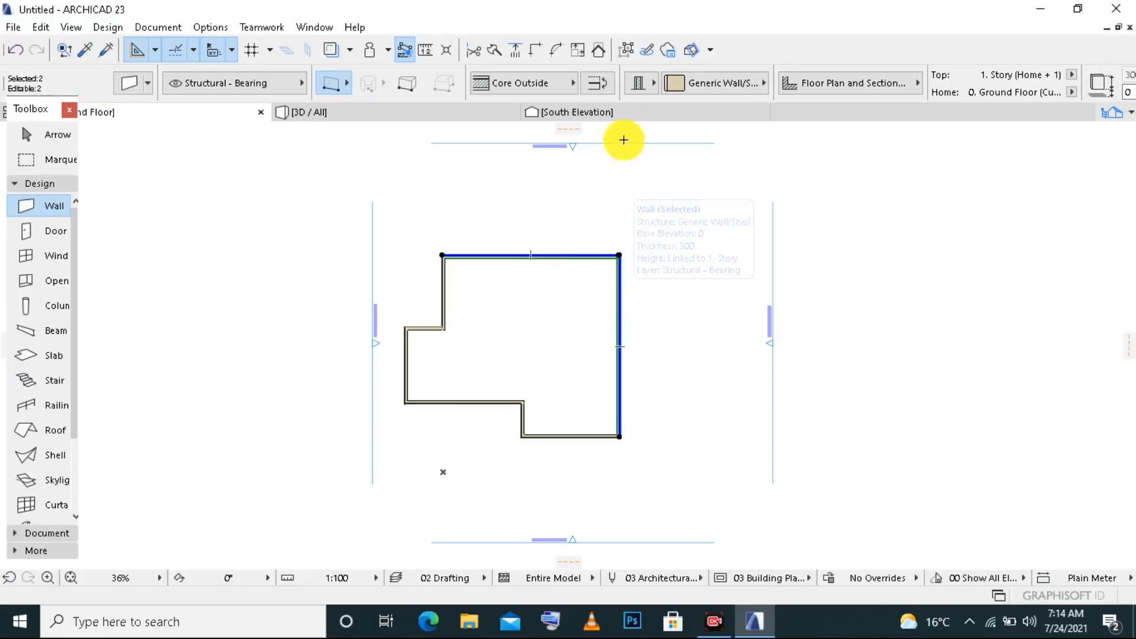
{"action": "left_click", "coordinate": [538, 53]}
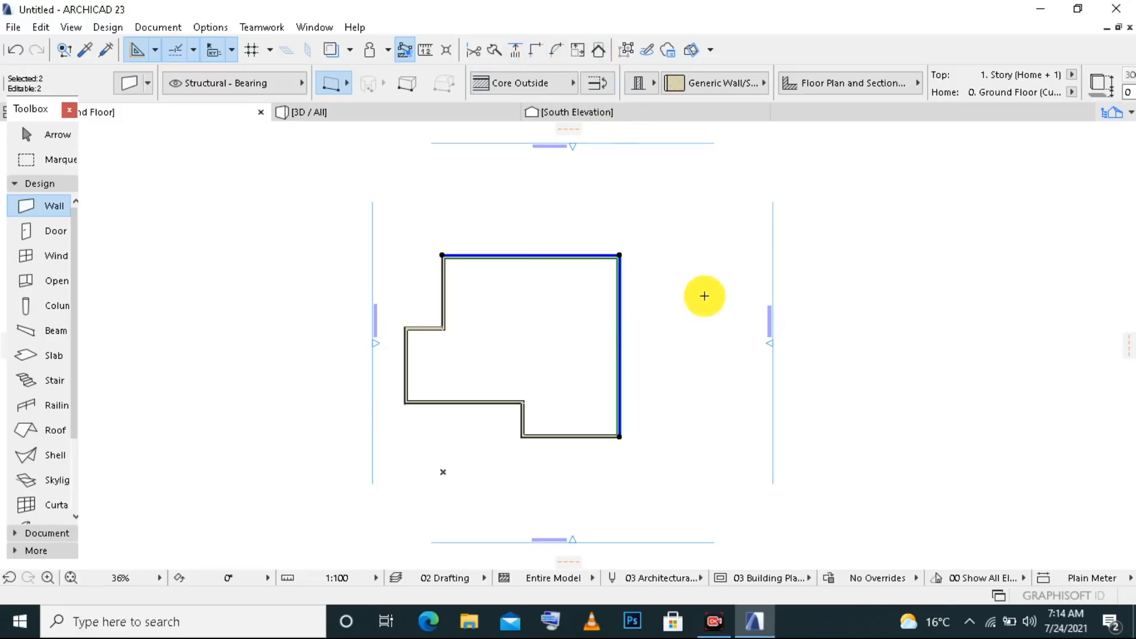
{"action": "key", "text": "Escape"}
{"action": "scroll", "coordinate": [593, 327], "scroll_direction": "up", "scroll_amount": 3}
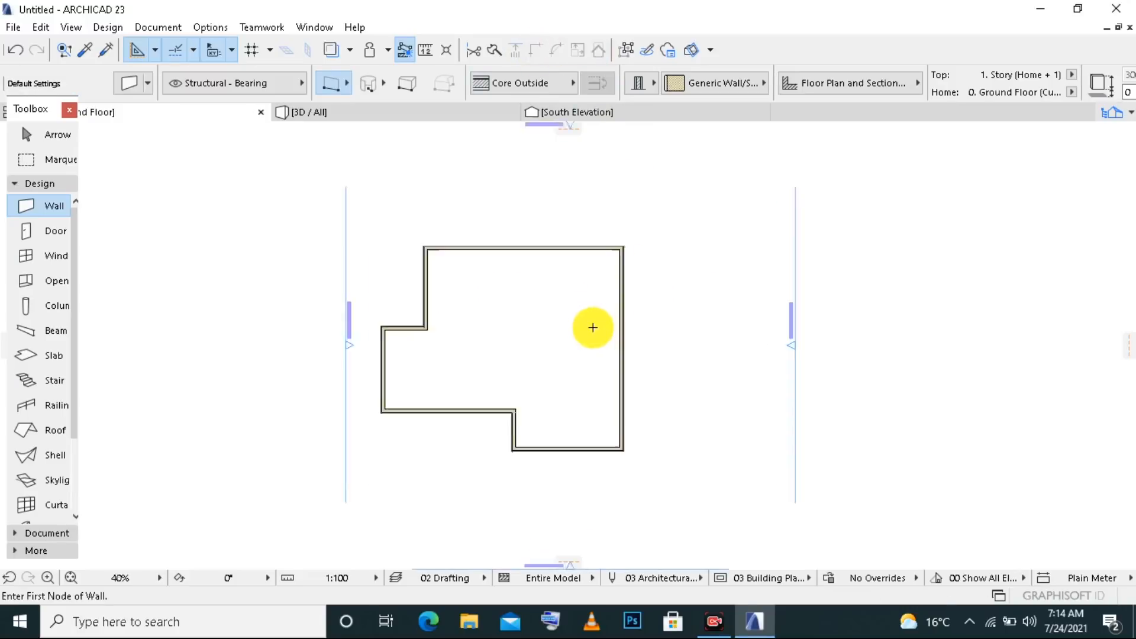
{"action": "scroll", "coordinate": [594, 327], "scroll_direction": "down", "scroll_amount": 3}
{"action": "scroll", "coordinate": [592, 325], "scroll_direction": "up", "scroll_amount": 3}
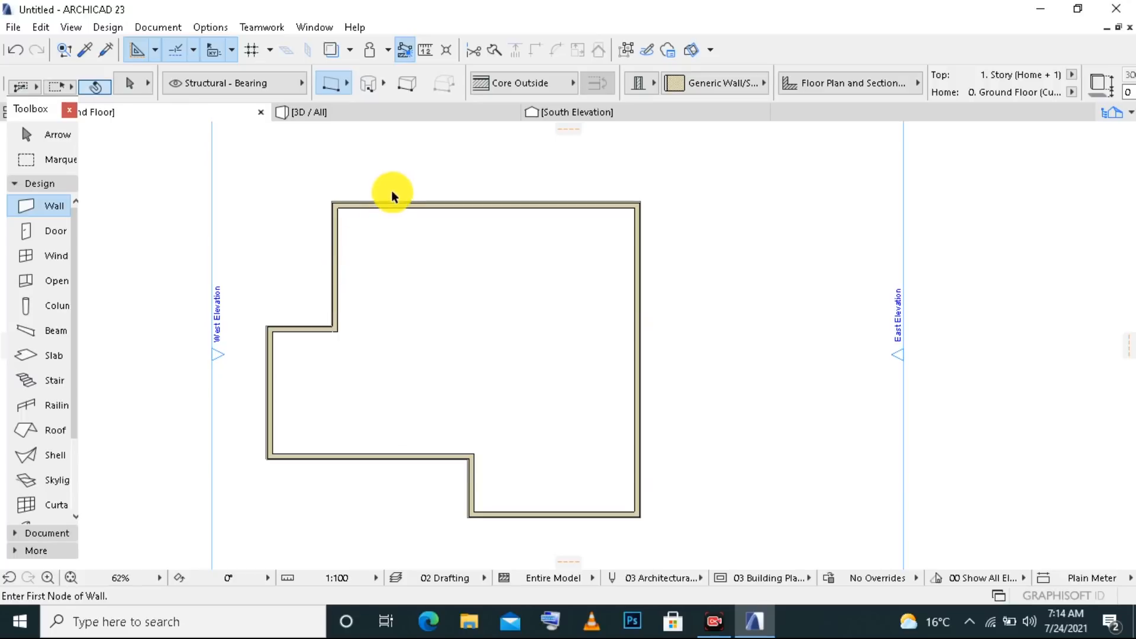
- Copy the top horizontal exterior wall 4000 straight down as an interior partition
{"action": "left_click", "coordinate": [414, 206], "text": "shift"}
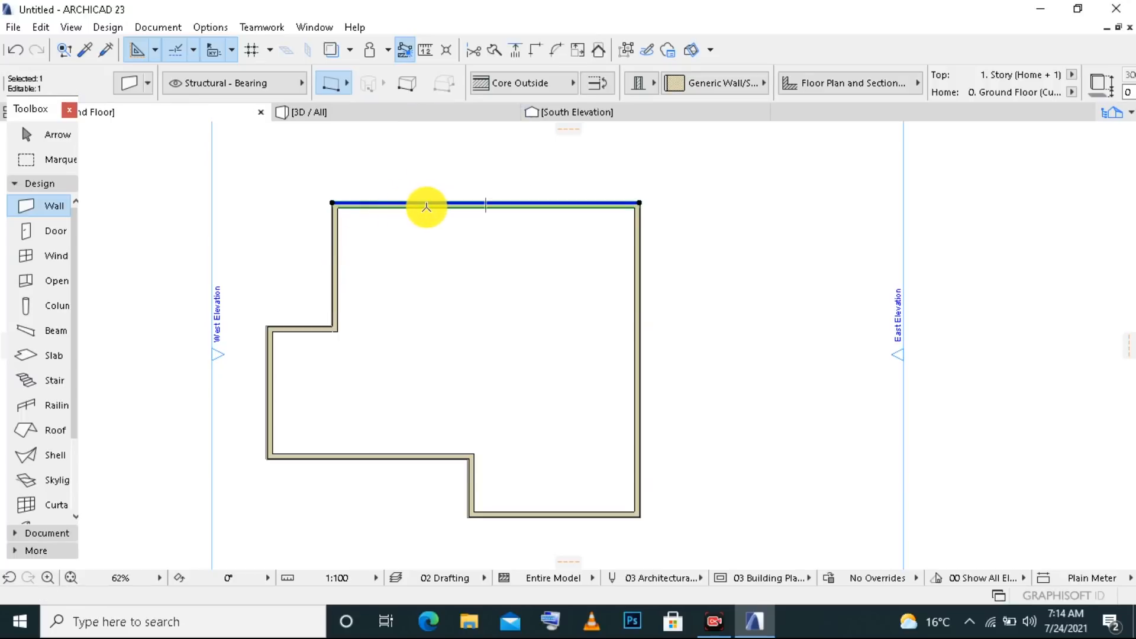
{"action": "right_click", "coordinate": [426, 207]}
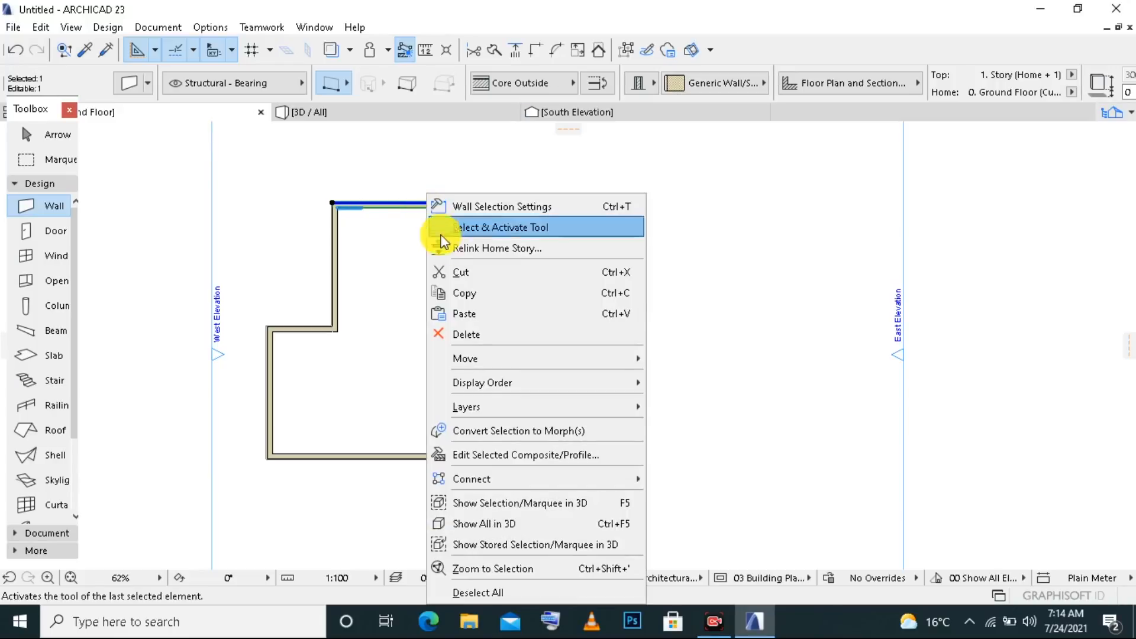
{"action": "mouse_move", "coordinate": [487, 361]}
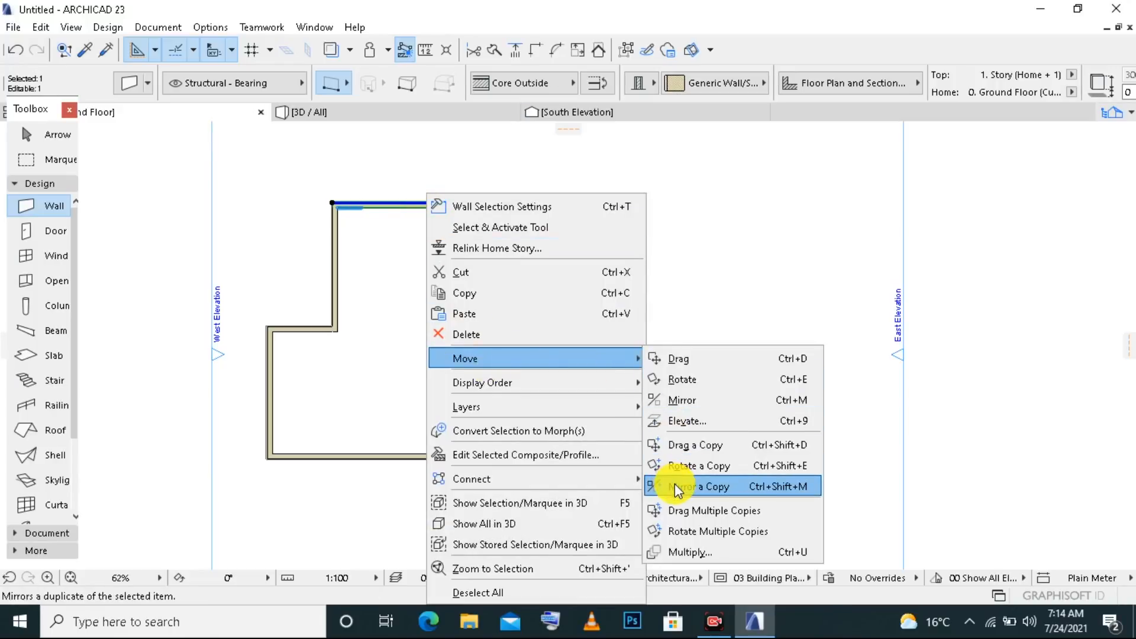
{"action": "left_click", "coordinate": [703, 454]}
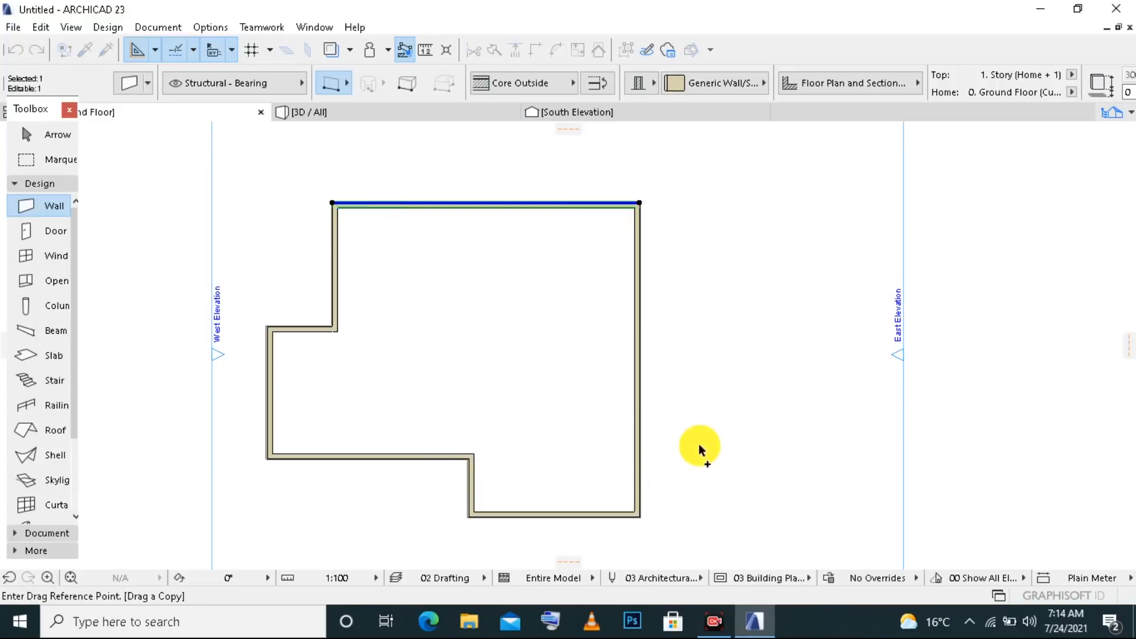
{"action": "left_click", "coordinate": [444, 208]}
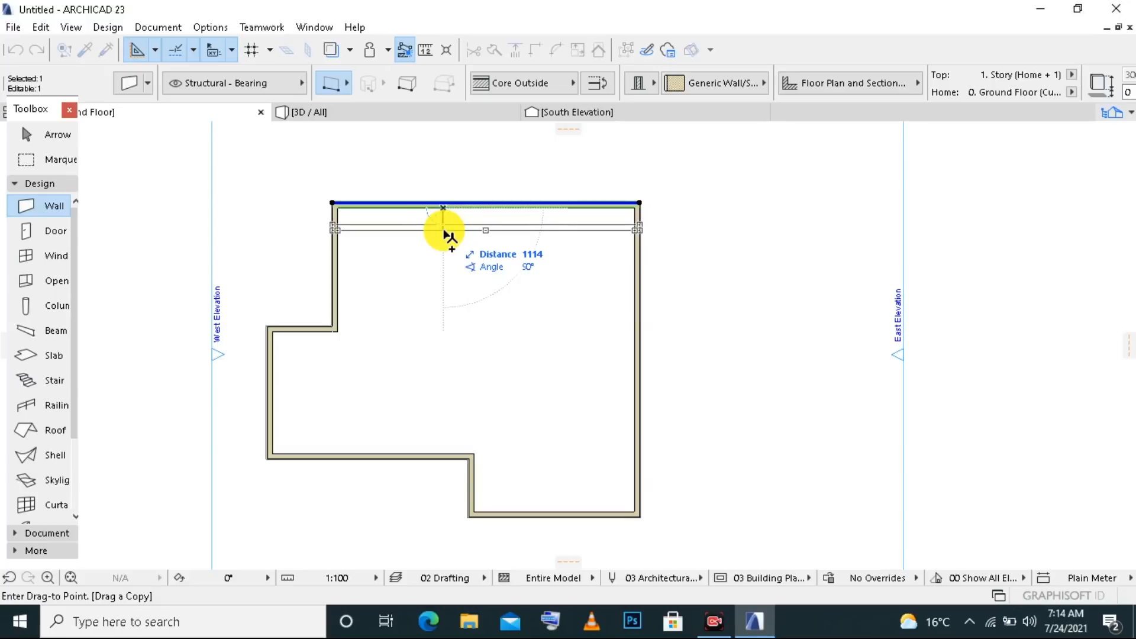
{"action": "type", "text": "4000"}
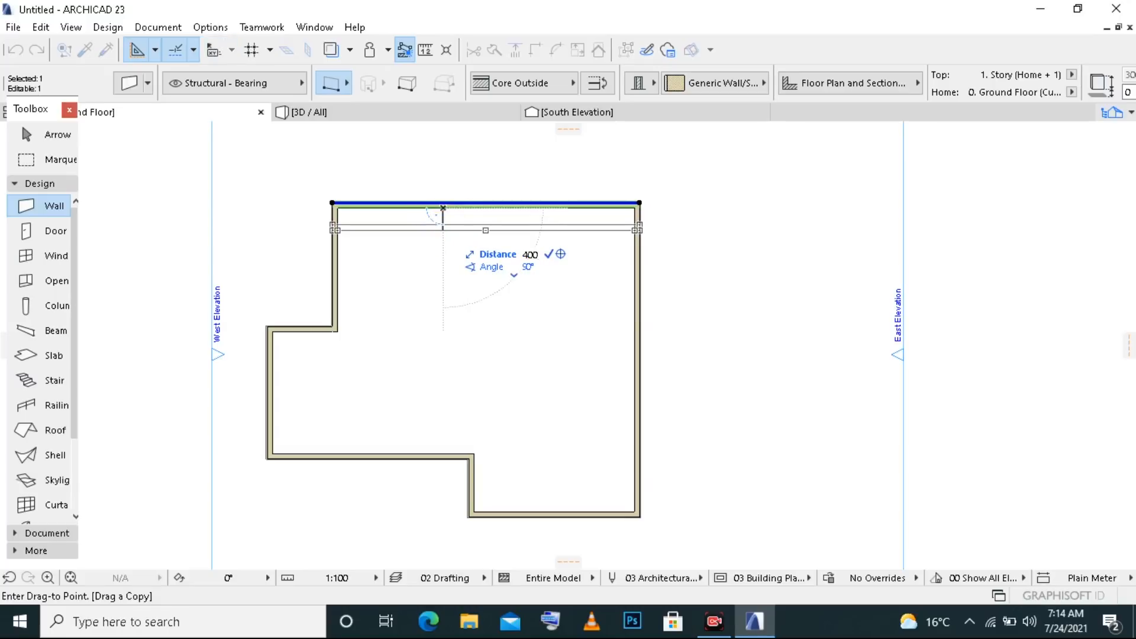
{"action": "key", "text": "Return"}
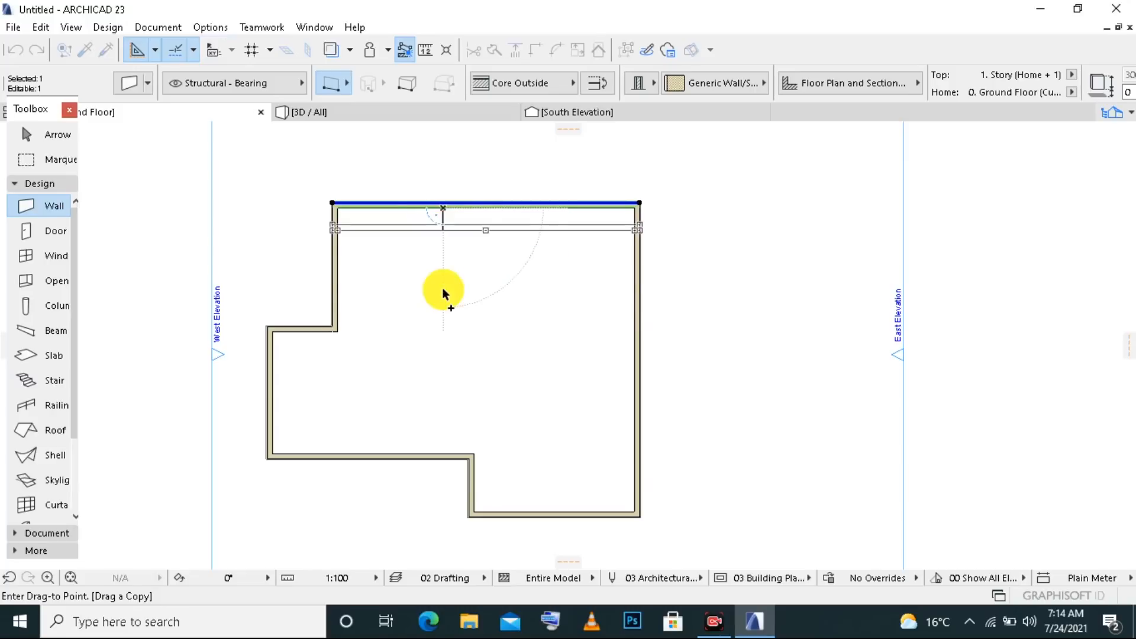
{"action": "left_click", "coordinate": [443, 289]}
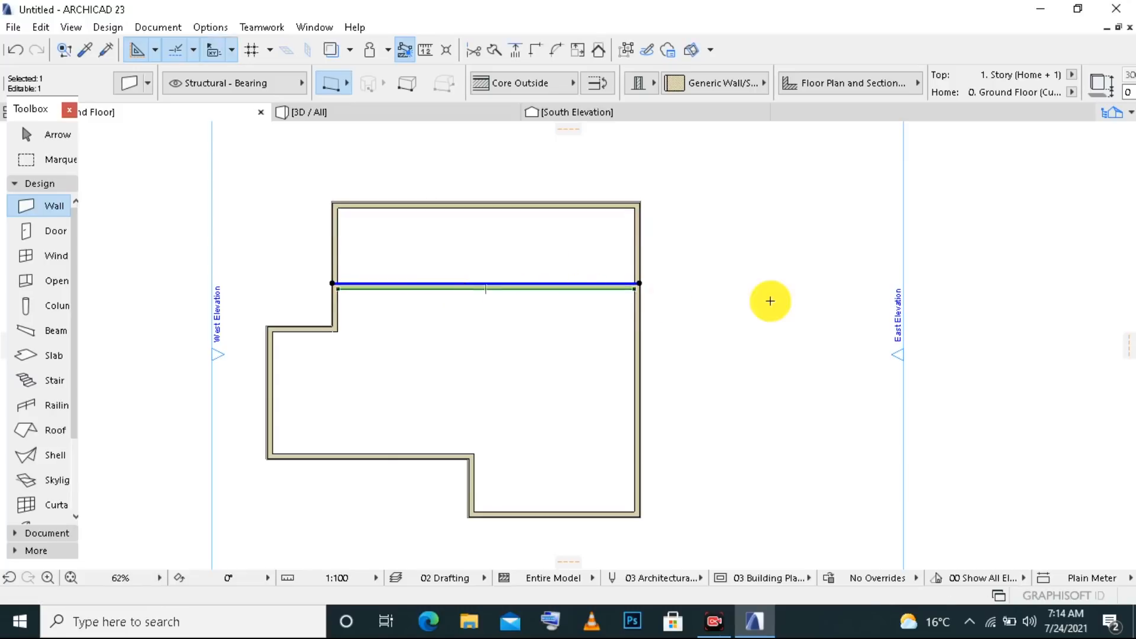
{"action": "left_click", "coordinate": [527, 259]}
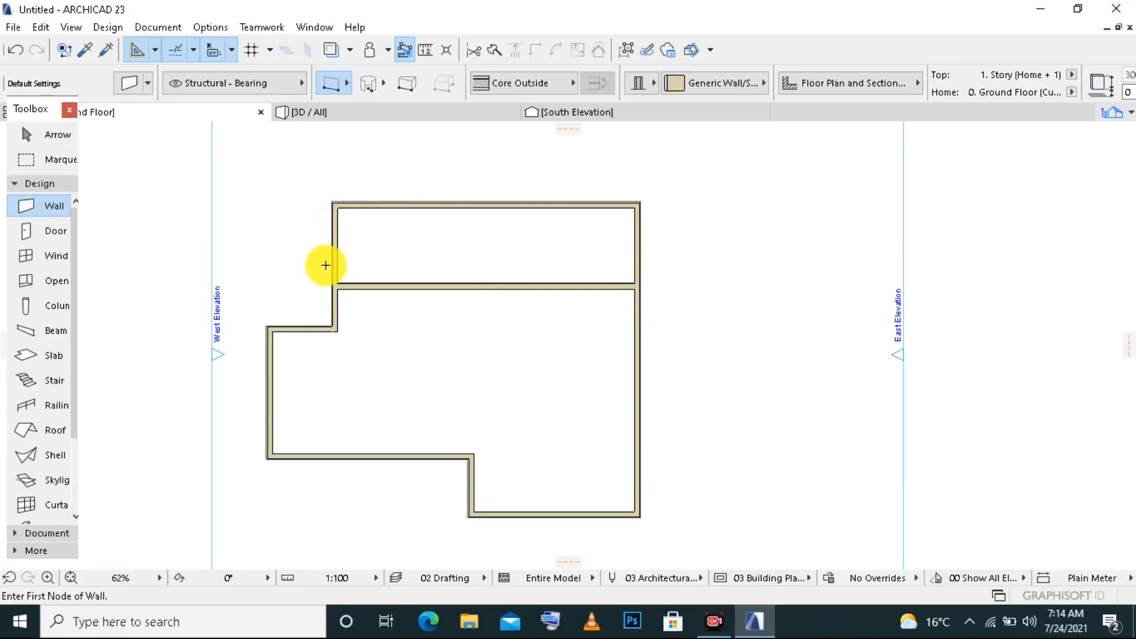
- Copy the upper-left vertical exterior wall 4000 to the right and trim its end below the horizontal partition
{"action": "left_click", "coordinate": [335, 256], "text": "shift"}
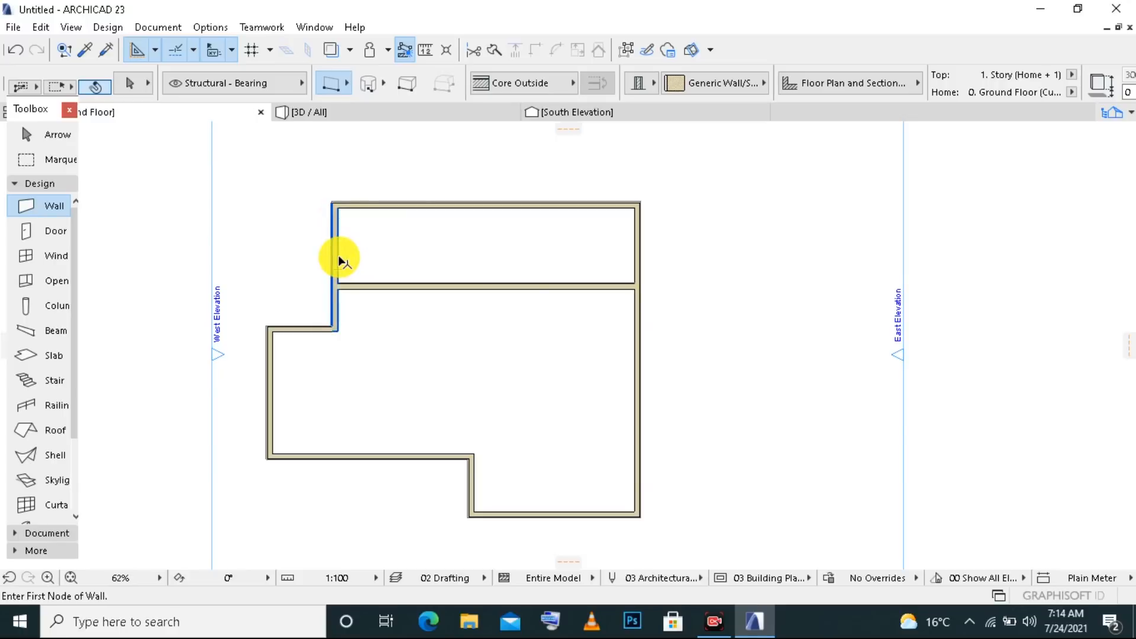
{"action": "right_click", "coordinate": [337, 256]}
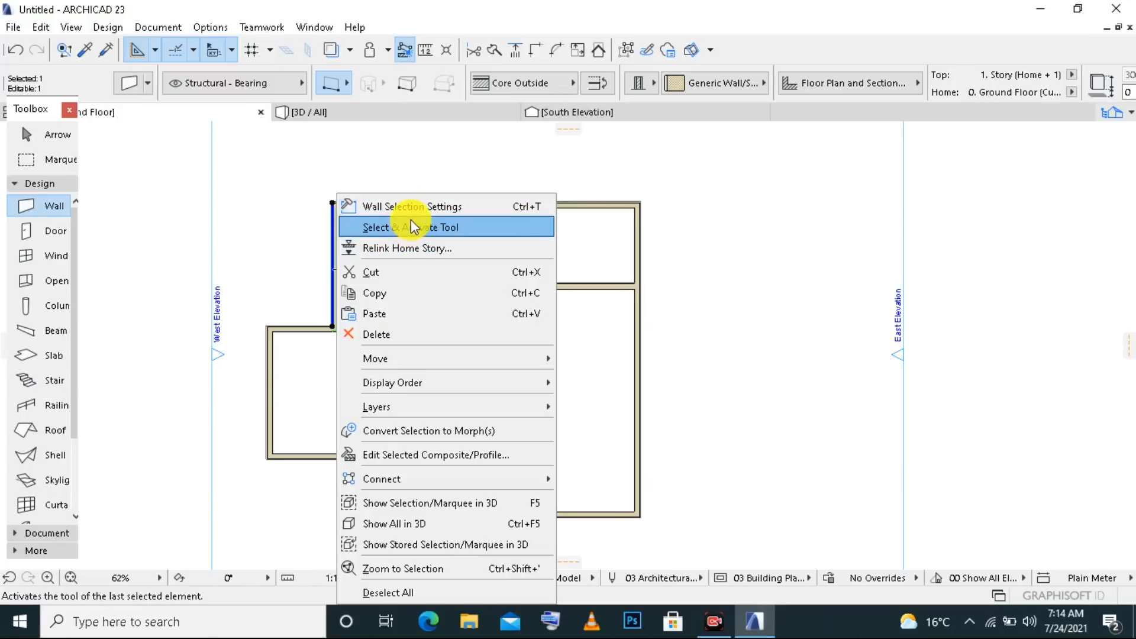
{"action": "mouse_move", "coordinate": [416, 359]}
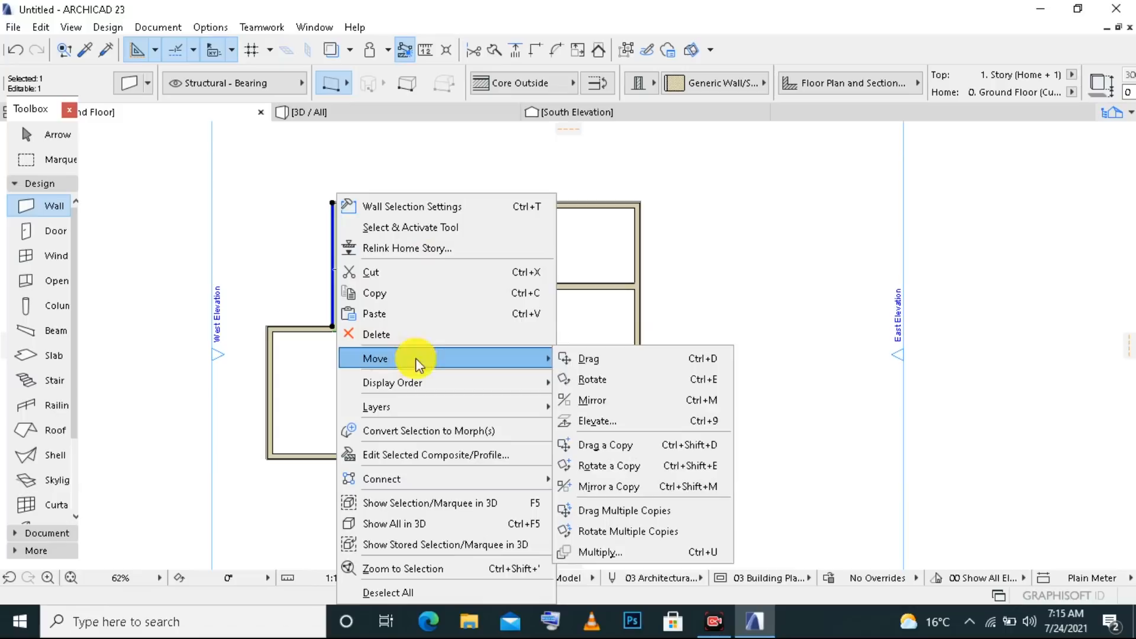
{"action": "left_click", "coordinate": [635, 447]}
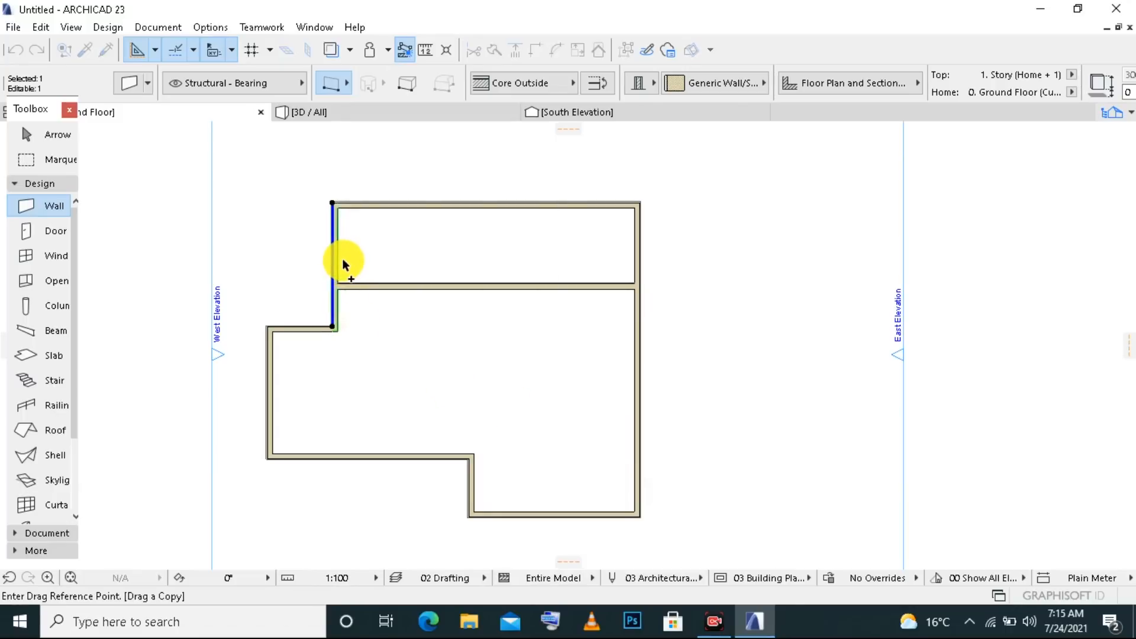
{"action": "left_click", "coordinate": [337, 260]}
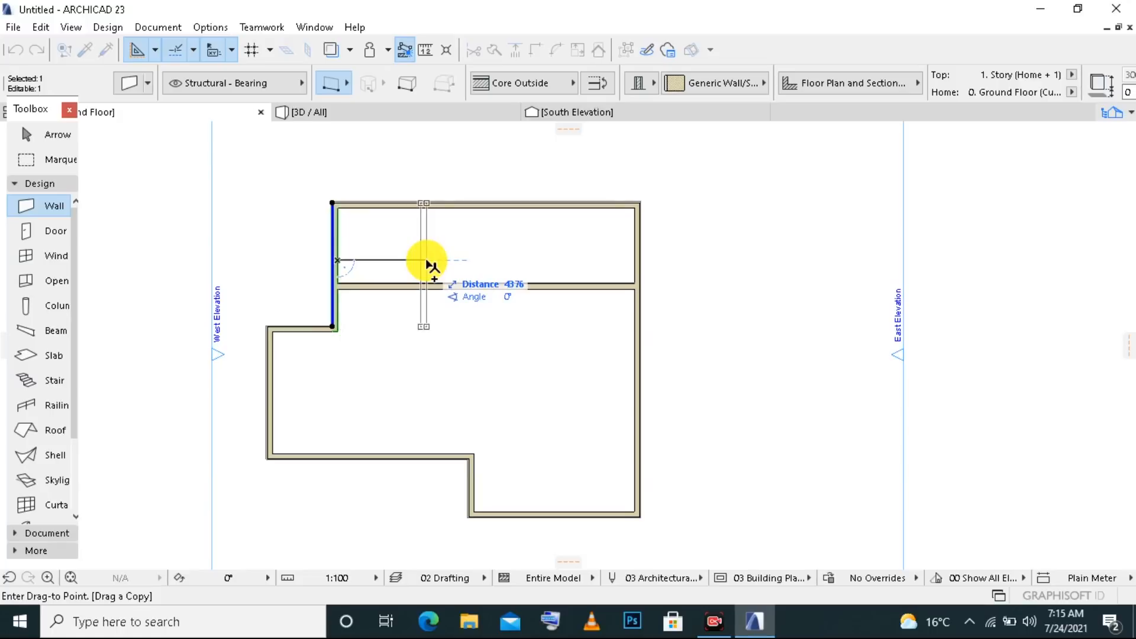
{"action": "type", "text": "4000"}
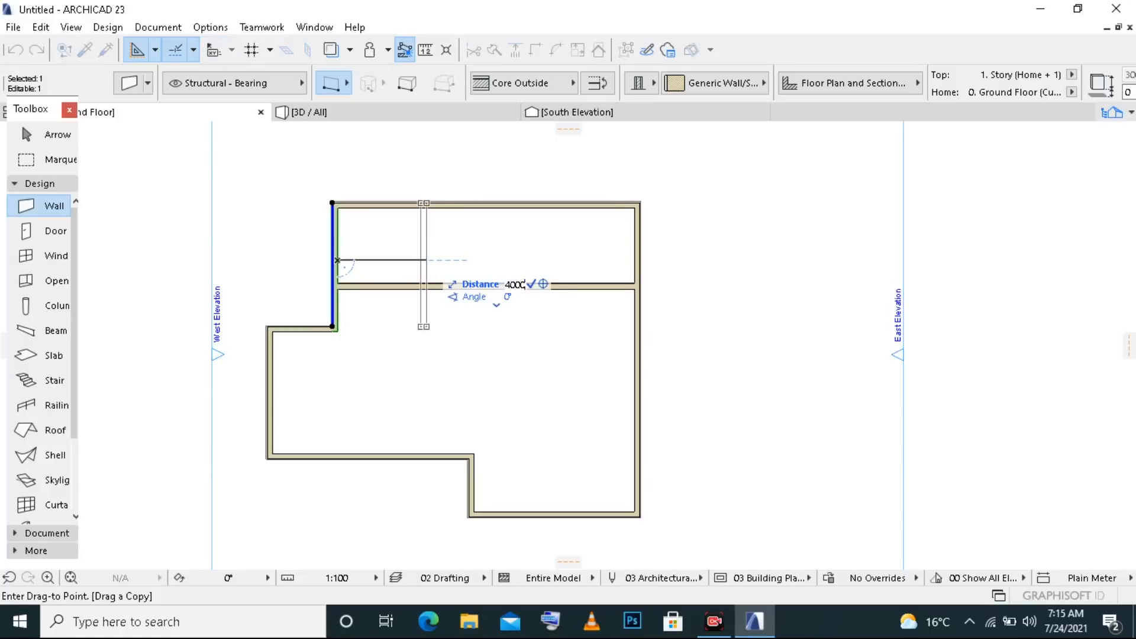
{"action": "key", "text": "Return"}
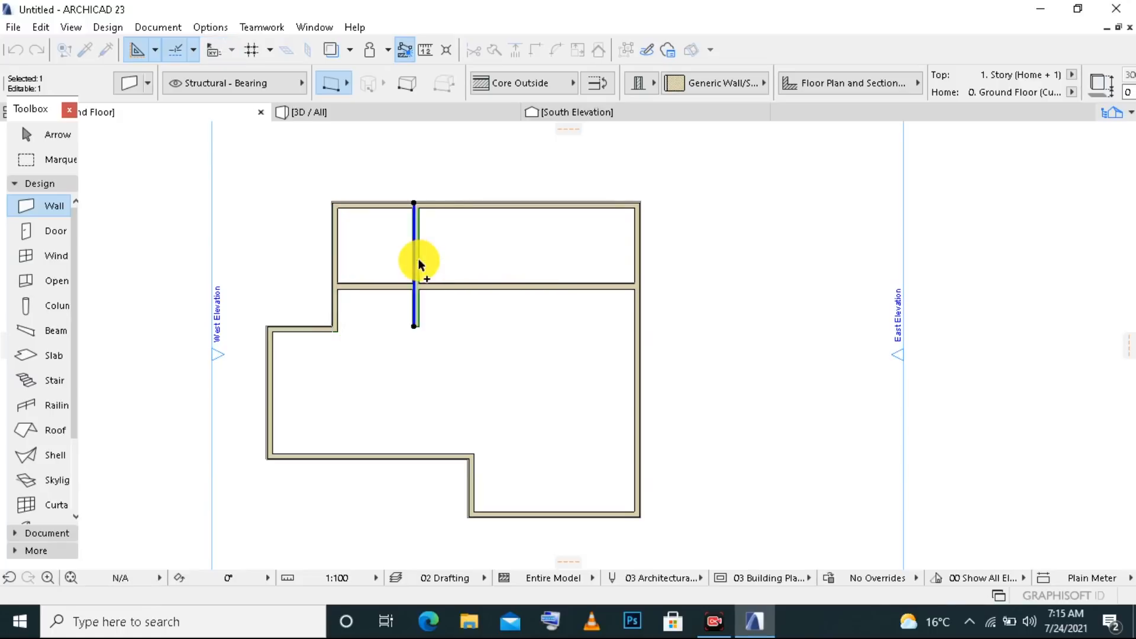
{"action": "key", "text": "Escape"}
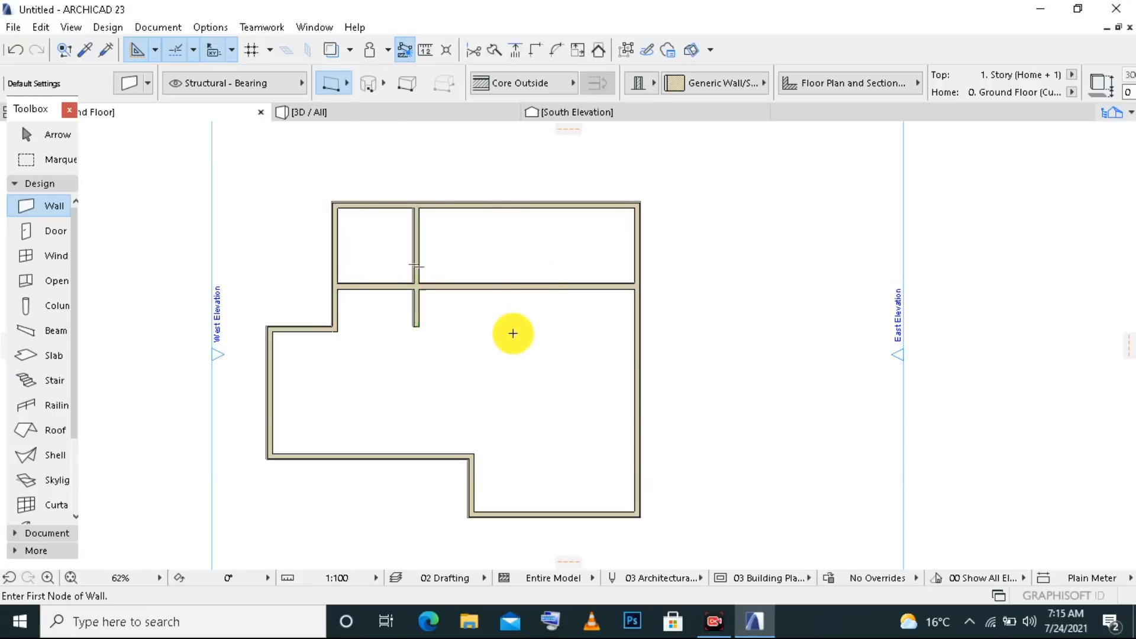
{"action": "left_click", "coordinate": [416, 325], "text": "ctrl"}
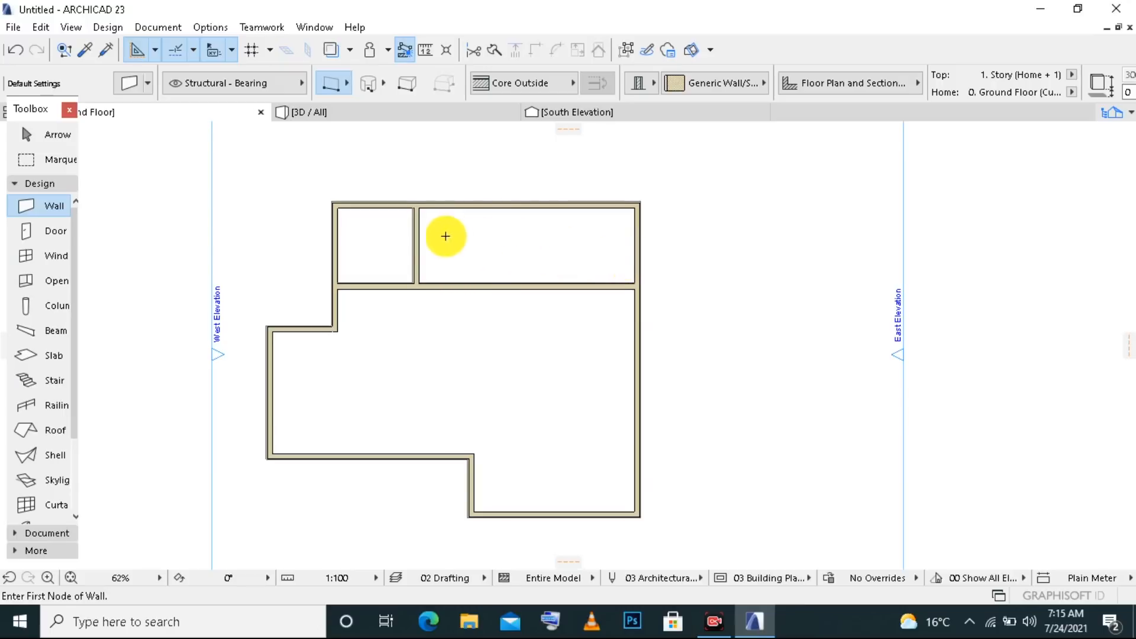
- Copy the short vertical partition 1500 to the right
{"action": "left_click", "coordinate": [421, 245], "text": "shift"}
{"action": "right_click", "coordinate": [421, 243]}
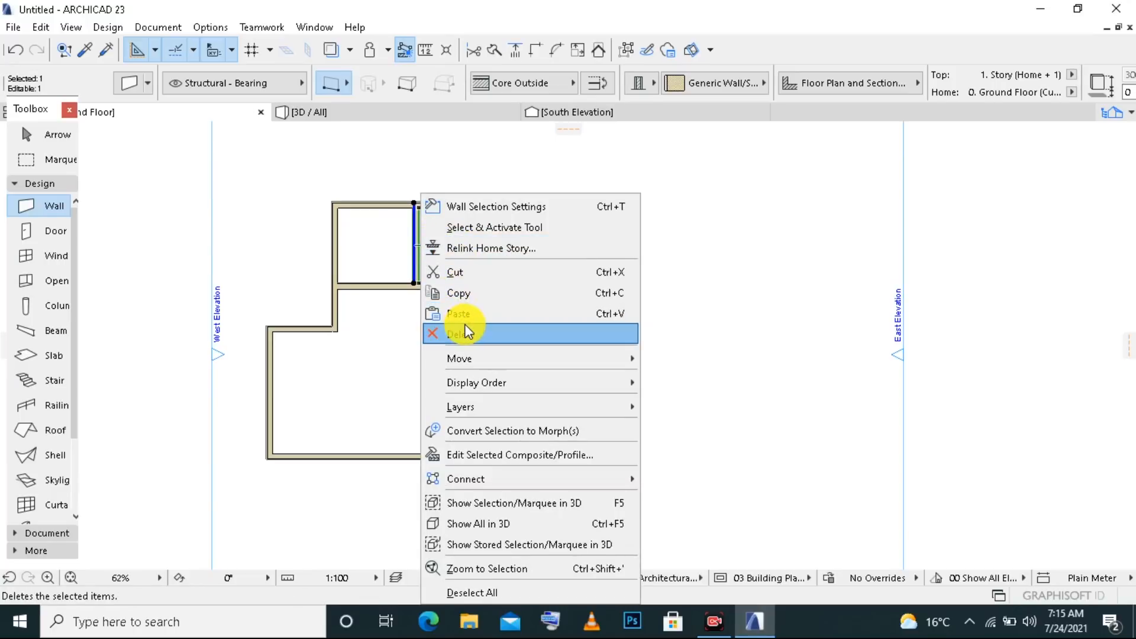
{"action": "mouse_move", "coordinate": [466, 357]}
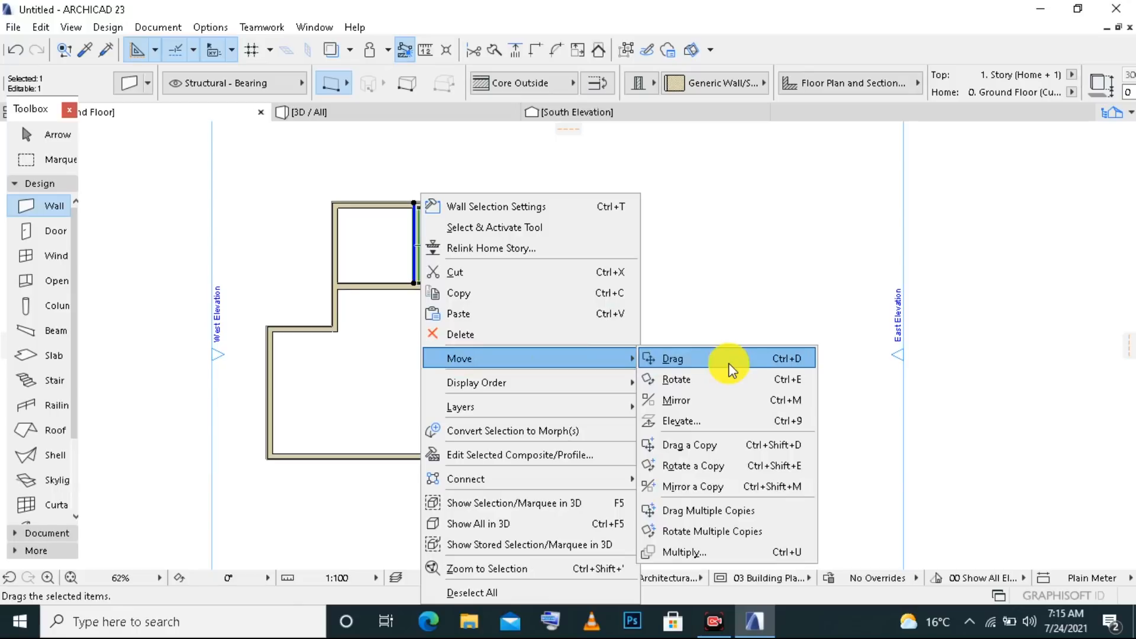
{"action": "left_click", "coordinate": [723, 447]}
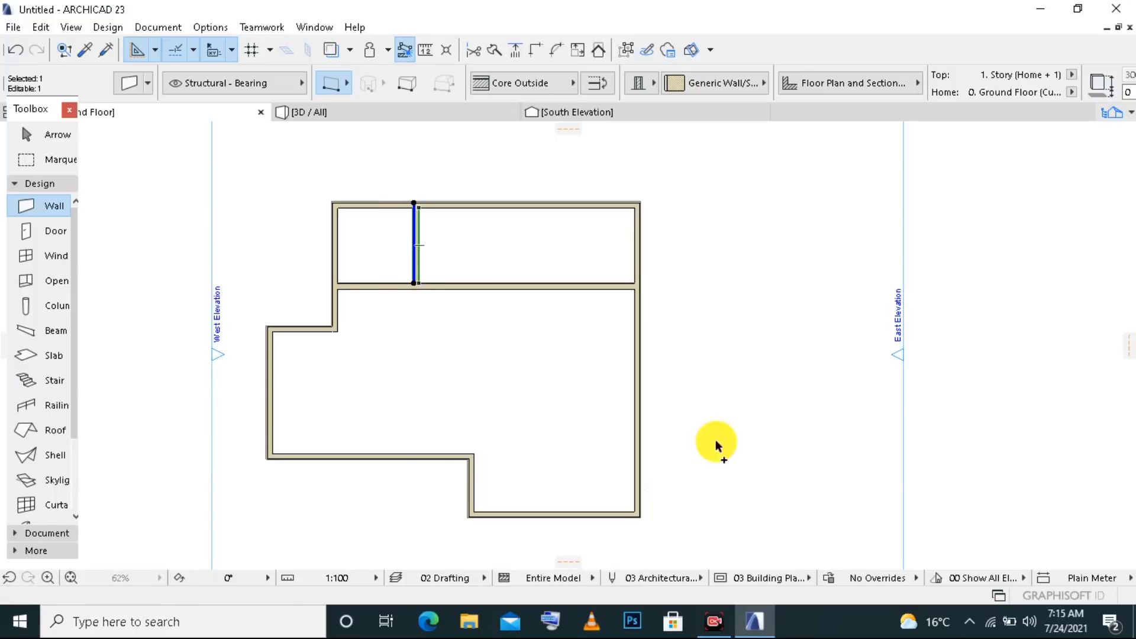
{"action": "left_click", "coordinate": [414, 237]}
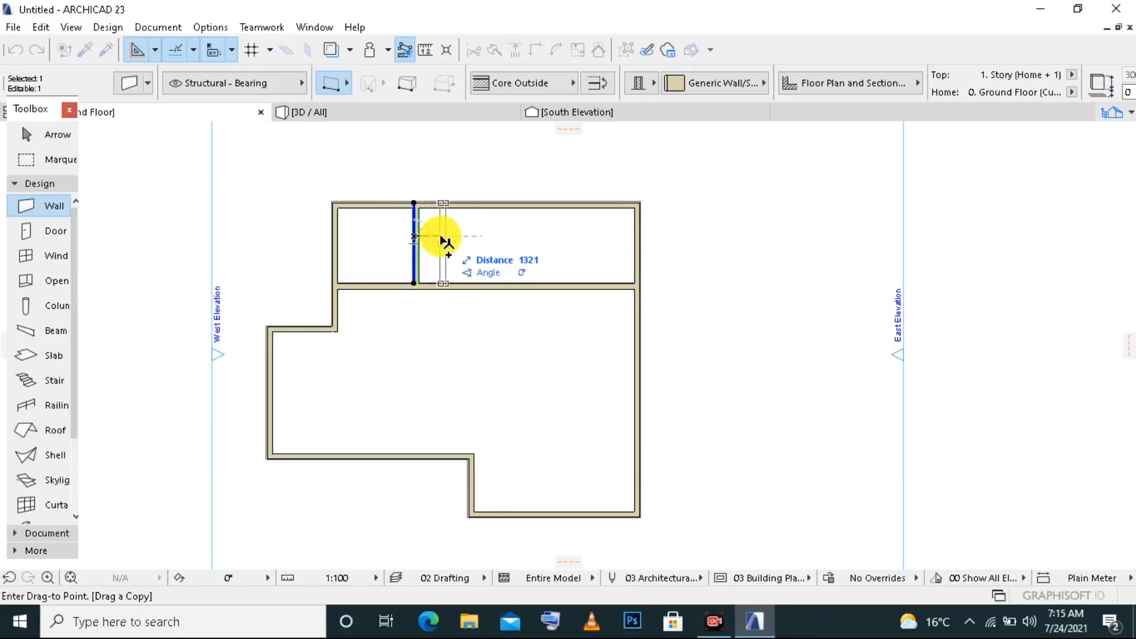
{"action": "type", "text": "1"}
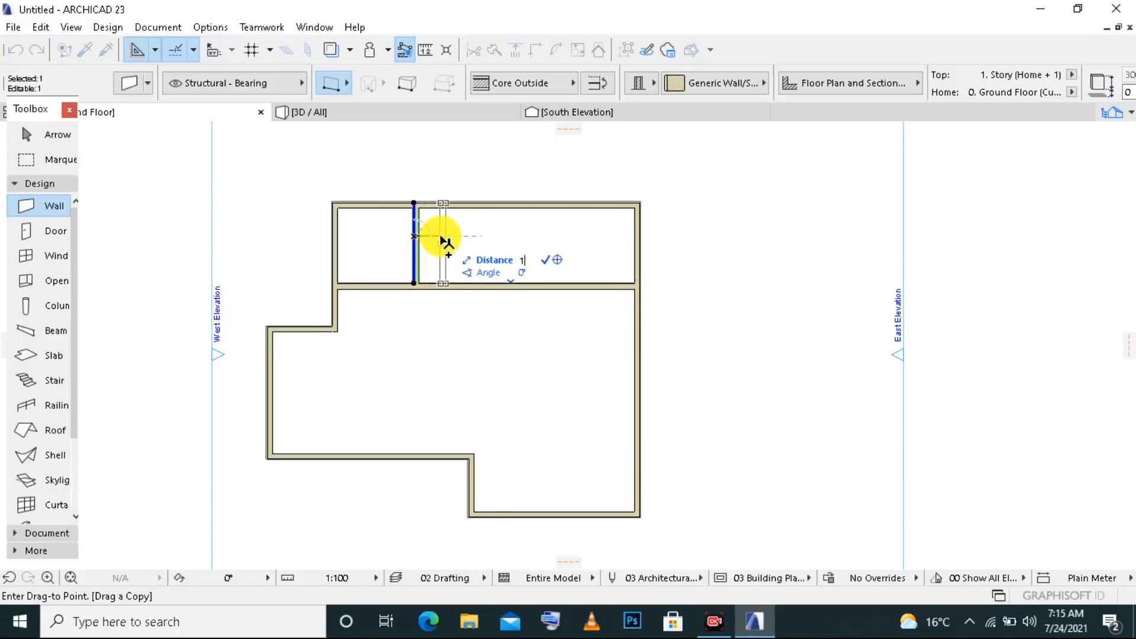
{"action": "type", "text": "20"}
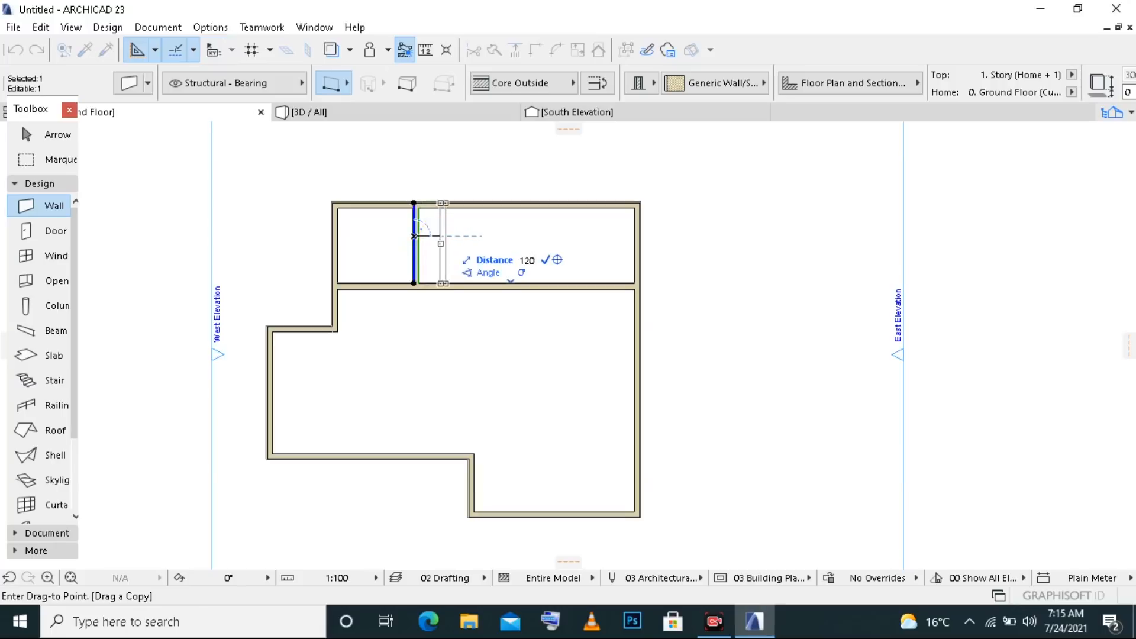
{"action": "key", "text": "BackSpace"}
{"action": "key", "text": "BackSpace"}
{"action": "type", "text": "500"}
{"action": "key", "text": "Return"}
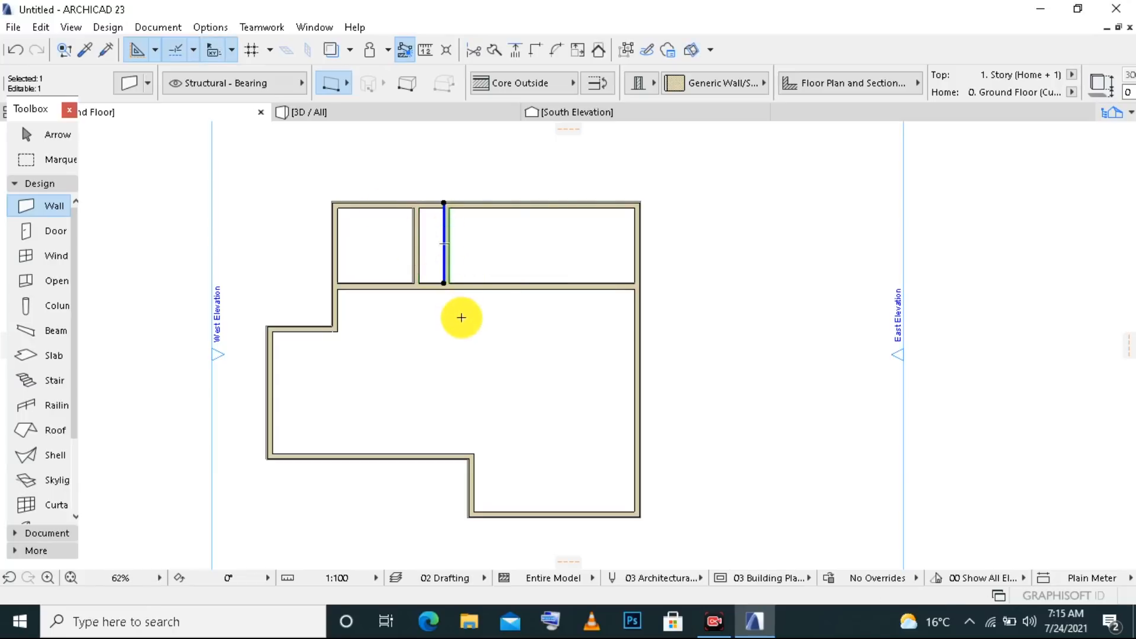
{"action": "key", "text": "Escape"}
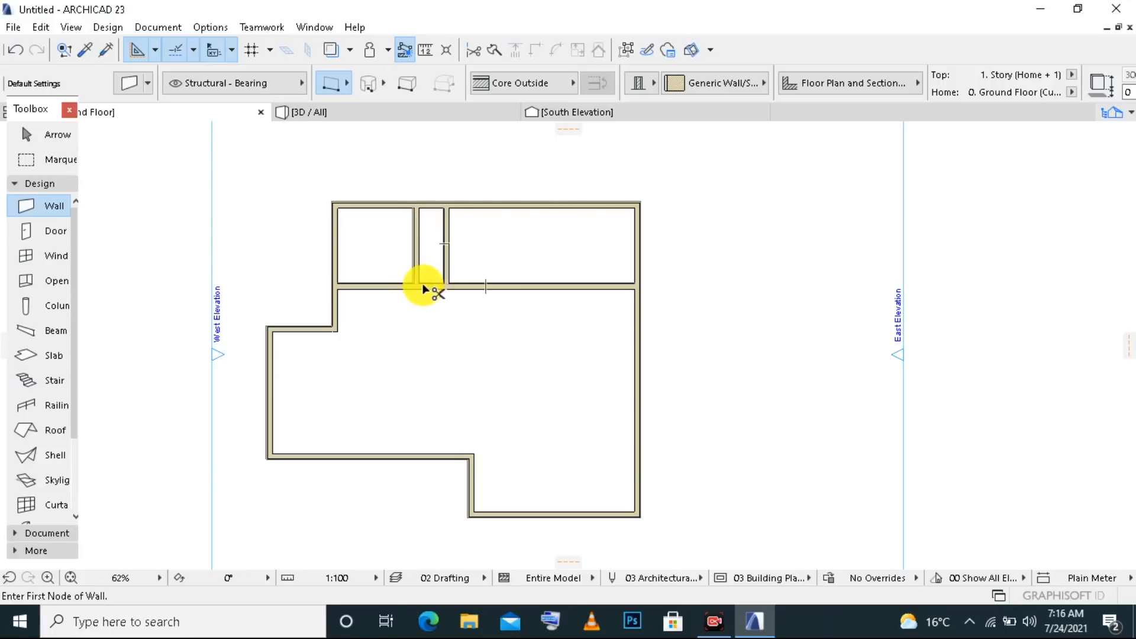
- Try trimming the horizontal partition between the two vertical partitions, undo that trim, and remove the copied vertical partition
{"action": "left_click", "coordinate": [437, 290], "text": "ctrl"}
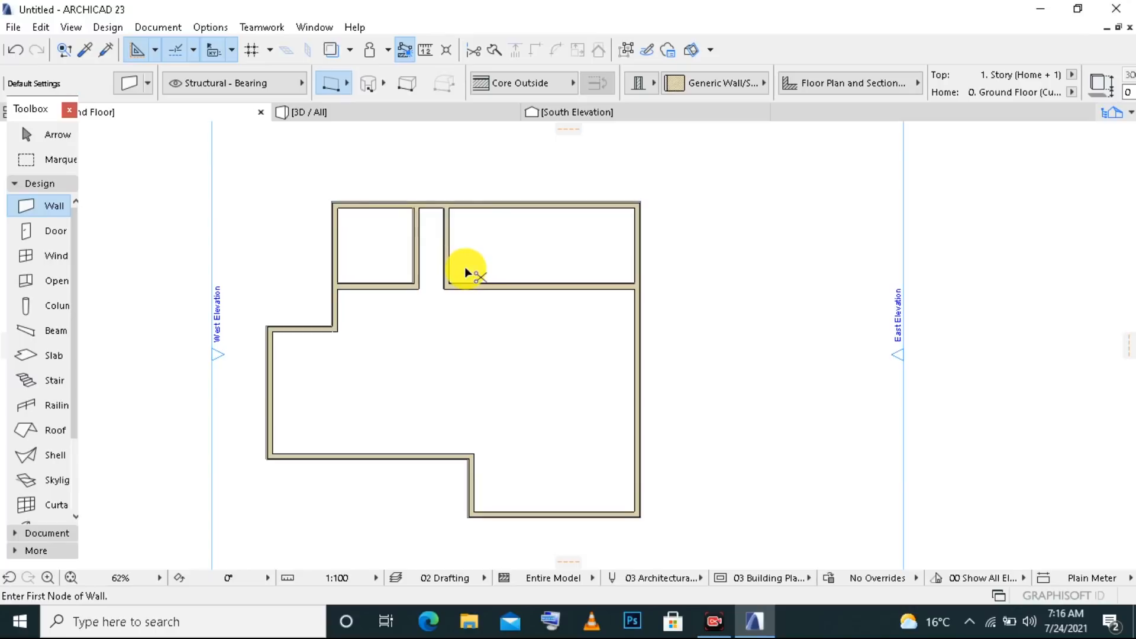
{"action": "key", "text": "ctrl+z"}
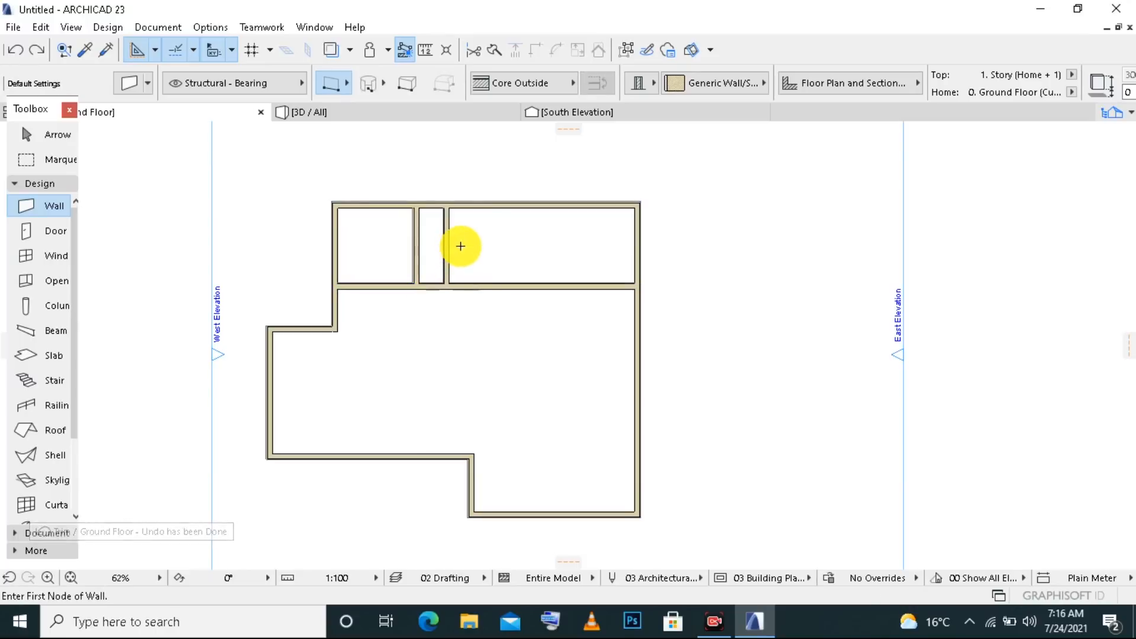
{"action": "left_click", "coordinate": [447, 246], "text": "ctrl"}
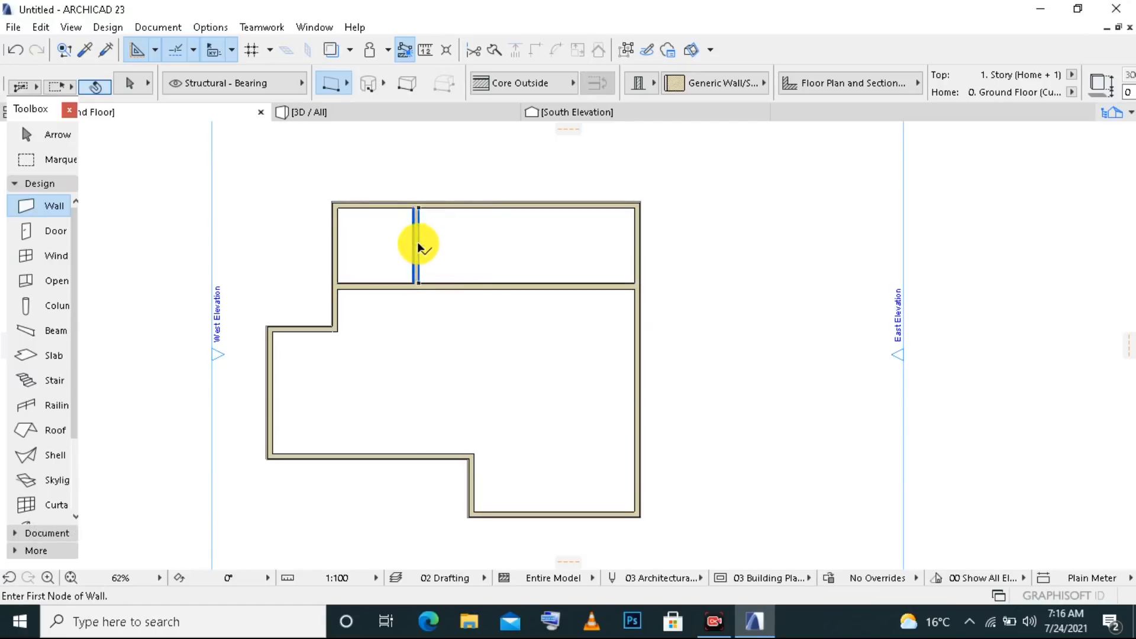
- Copy the short vertical partition 2000 to the right and trim away the horizontal partition between the two vertical ones
{"action": "right_click", "coordinate": [417, 242]}
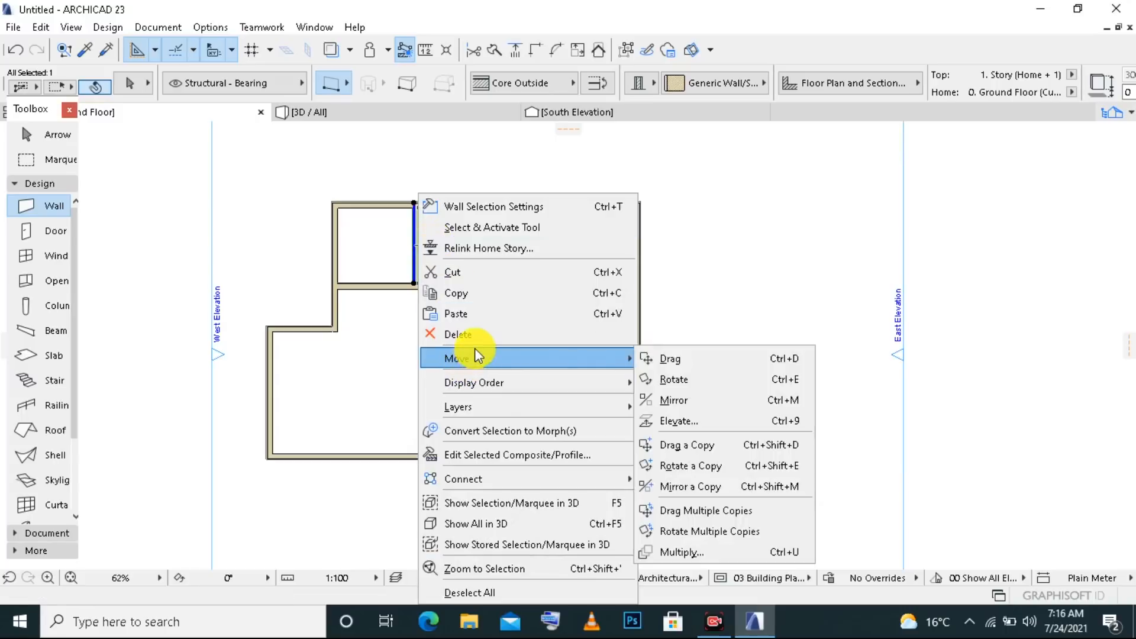
{"action": "left_click", "coordinate": [680, 449]}
{"action": "left_click", "coordinate": [413, 251]}
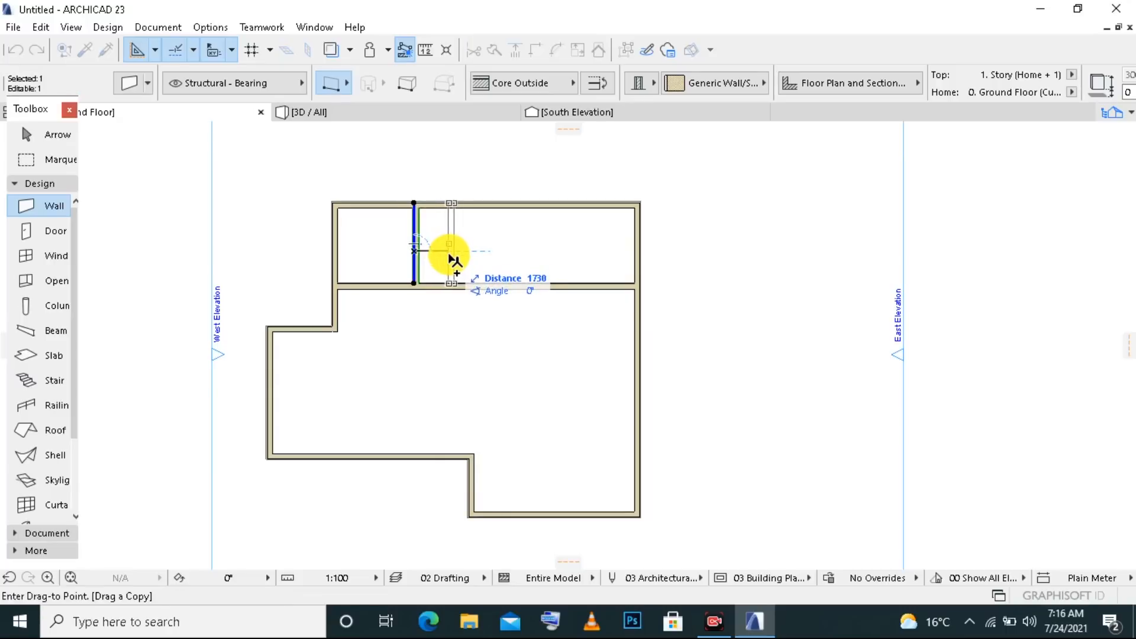
{"action": "type", "text": "200"}
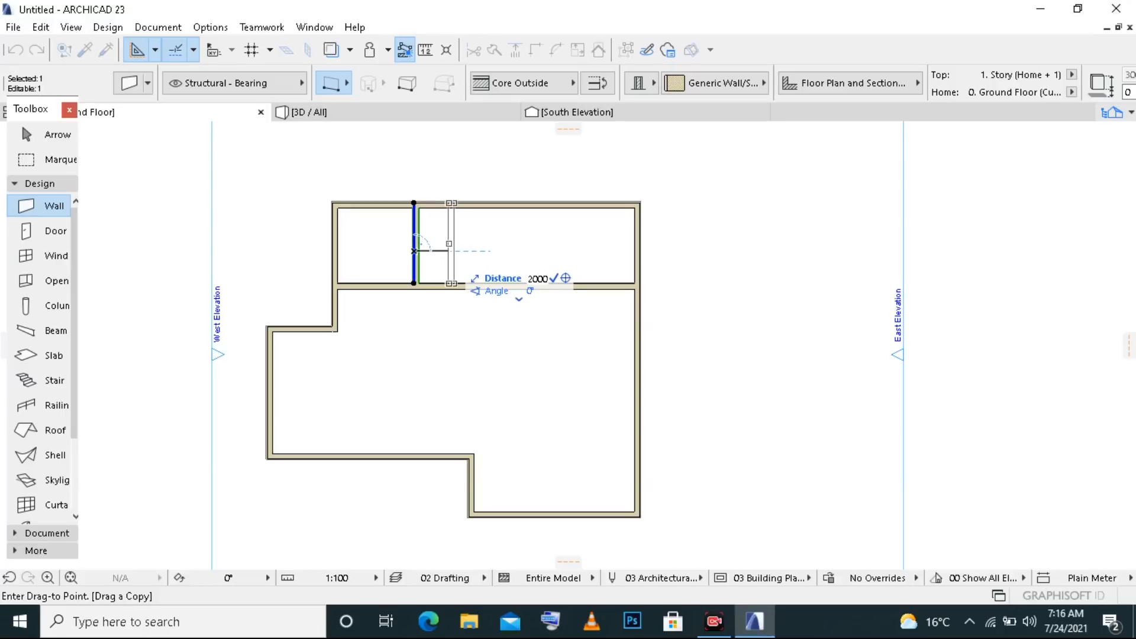
{"action": "type", "text": "0"}
{"action": "key", "text": "Return"}
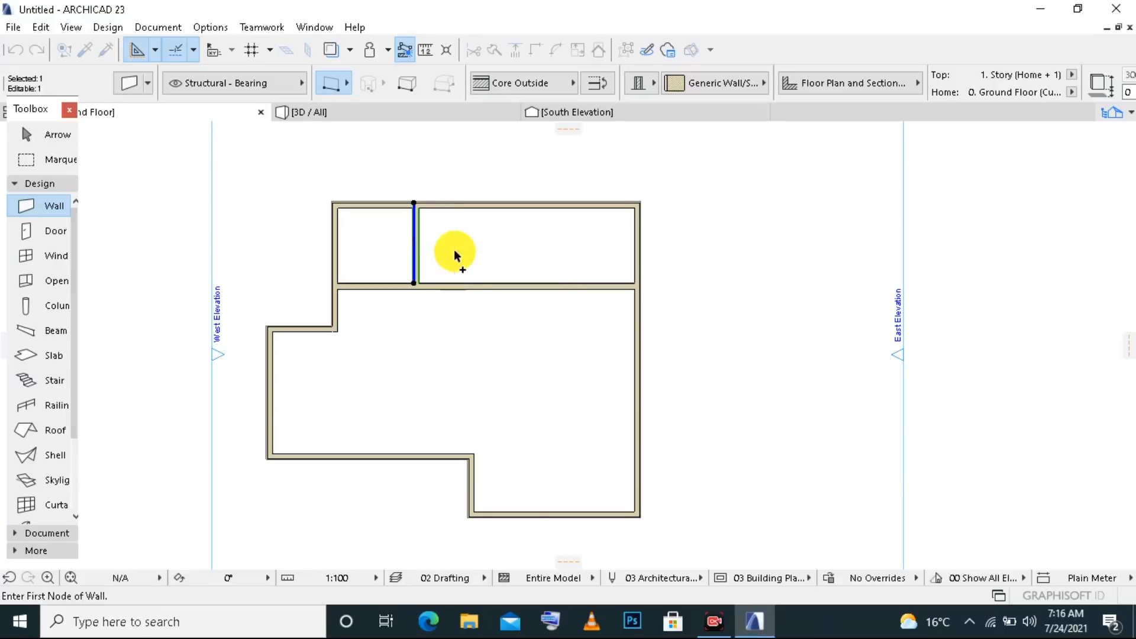
{"action": "key", "text": "Escape"}
{"action": "left_click", "coordinate": [437, 287], "text": "ctrl"}
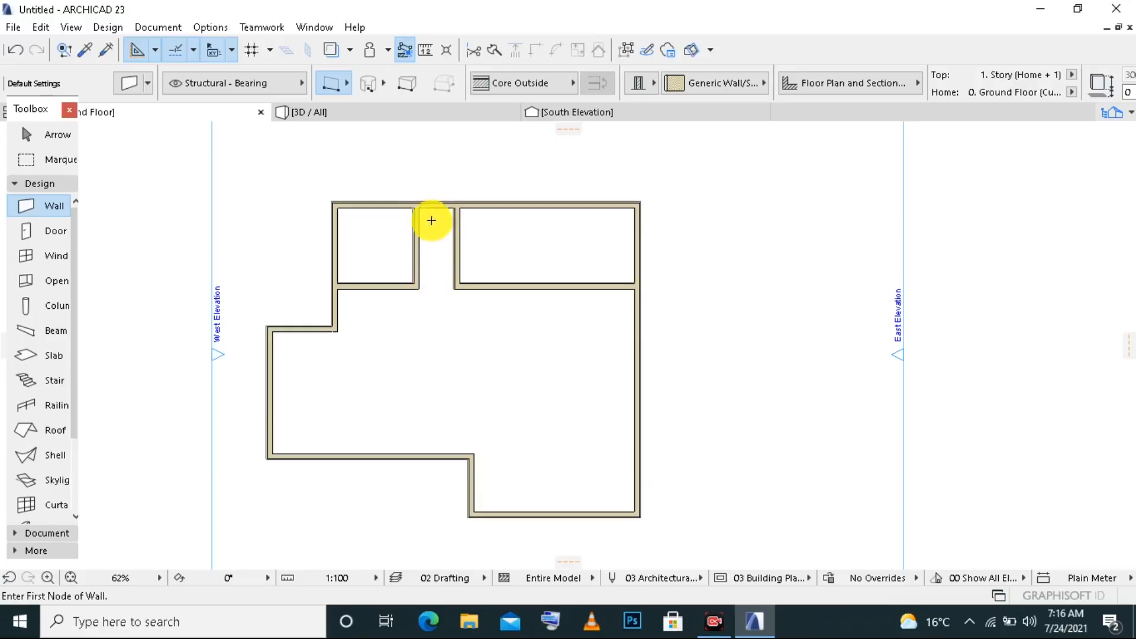
{"action": "left_click", "coordinate": [458, 244]}
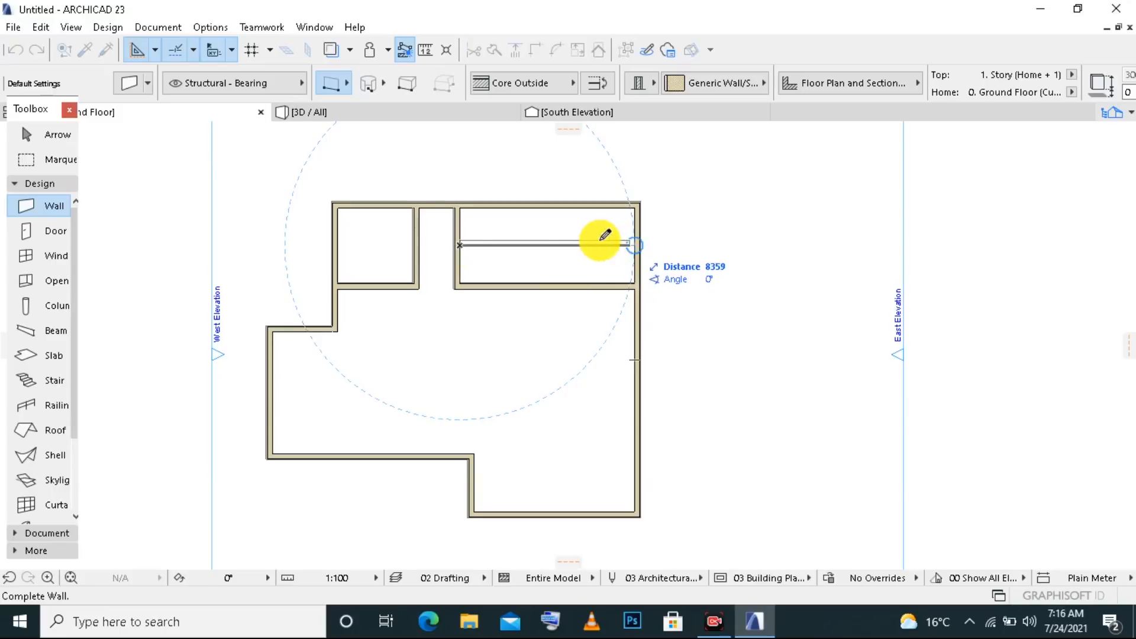
{"action": "right_click", "coordinate": [551, 244]}
{"action": "left_click", "coordinate": [578, 371]}
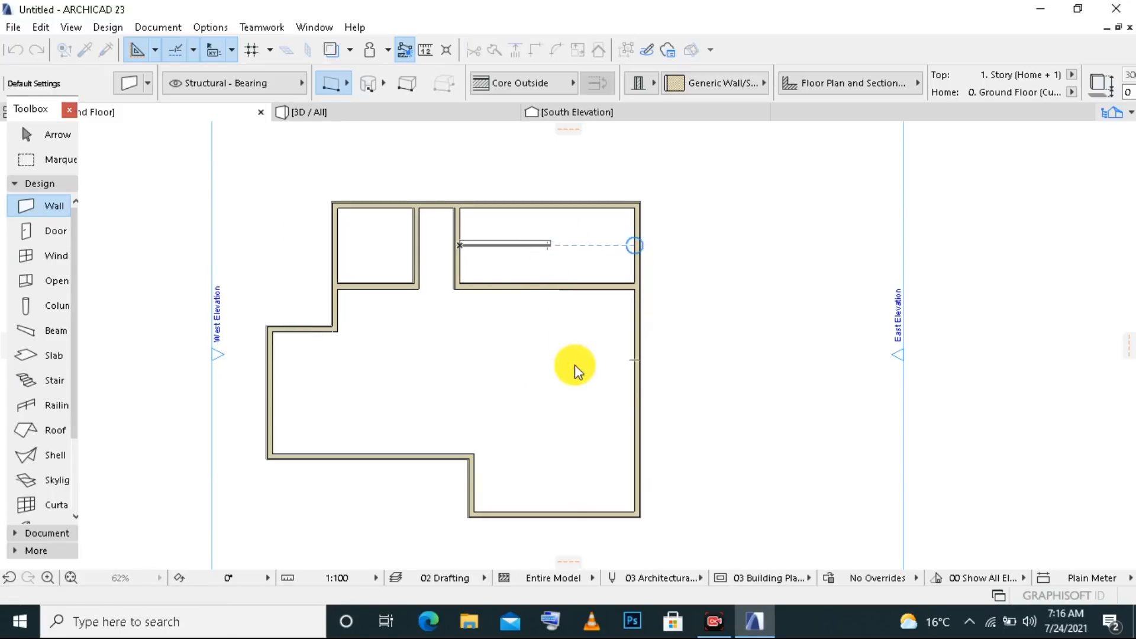
- Copy the right-hand short vertical partition 4000 to the right, into the upper-right room
{"action": "right_click", "coordinate": [459, 254]}
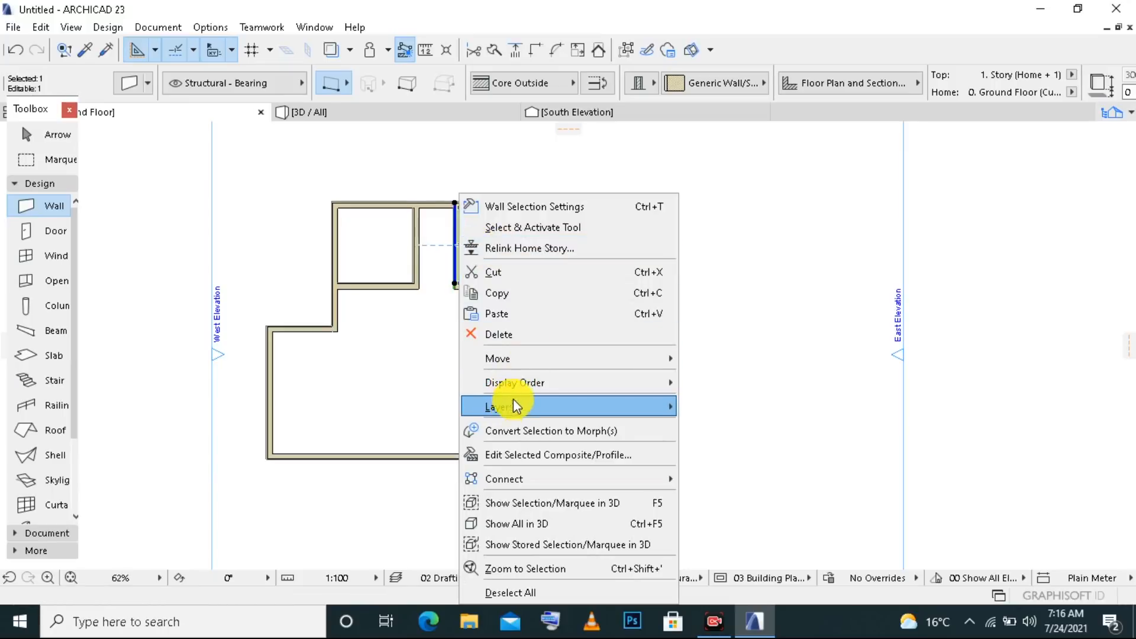
{"action": "mouse_move", "coordinate": [525, 353]}
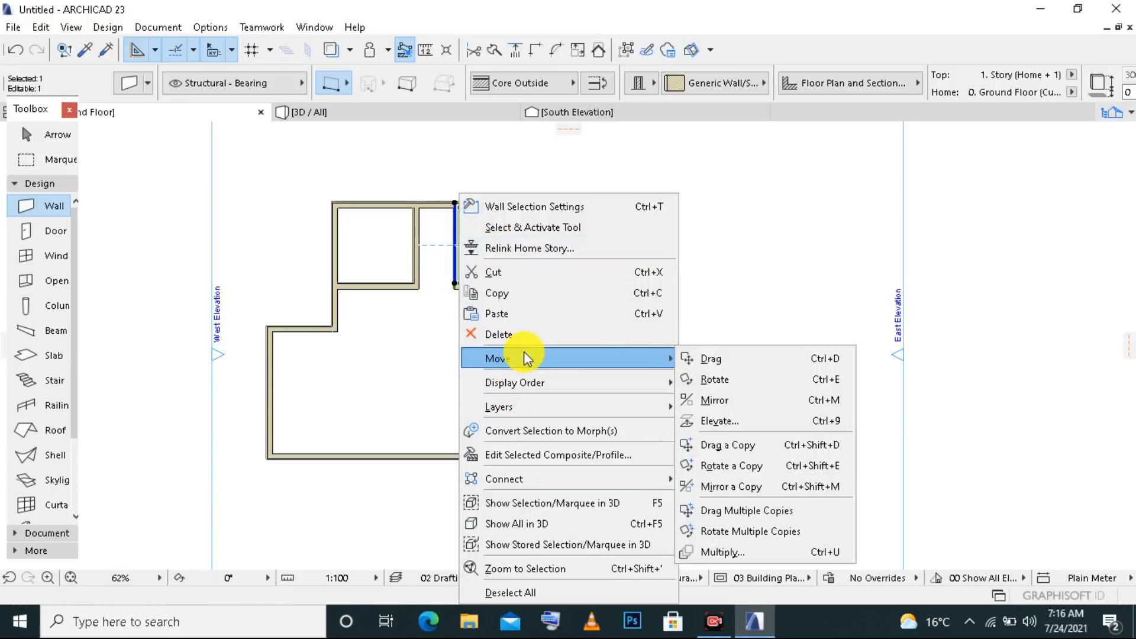
{"action": "left_click", "coordinate": [729, 457]}
{"action": "left_click", "coordinate": [456, 239]}
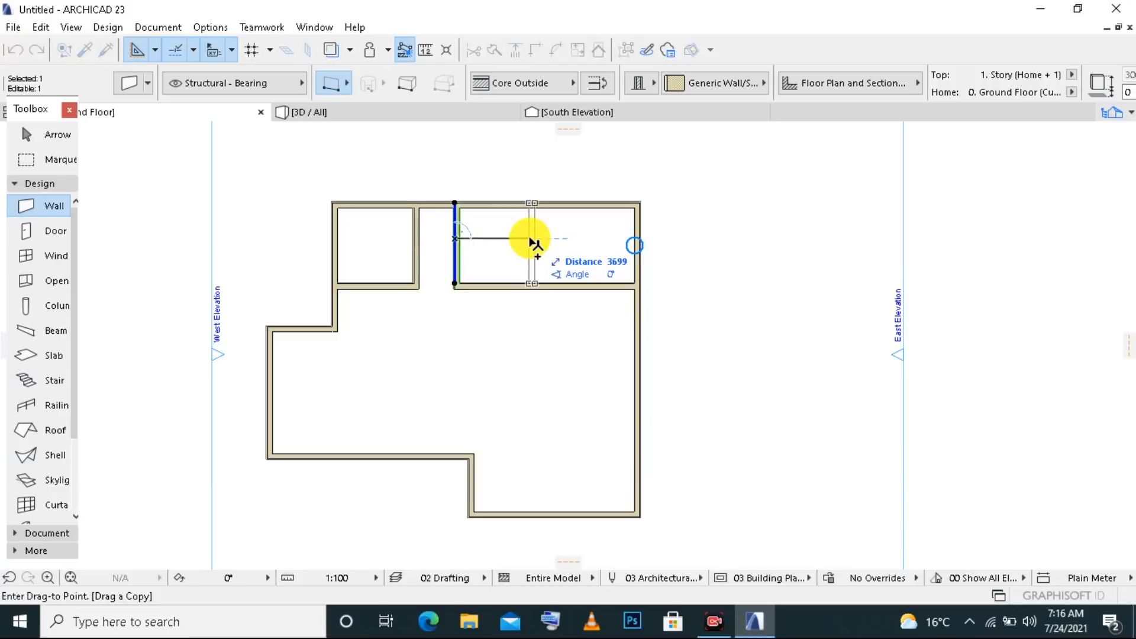
{"action": "type", "text": "40"}
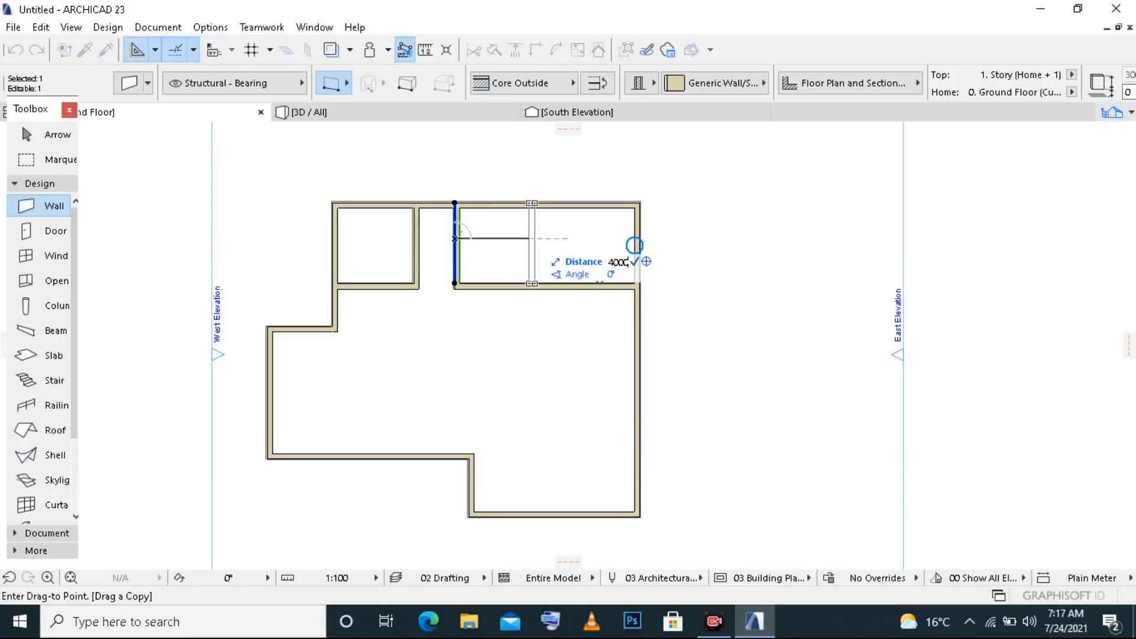
{"action": "type", "text": "00"}
{"action": "key", "text": "Return"}
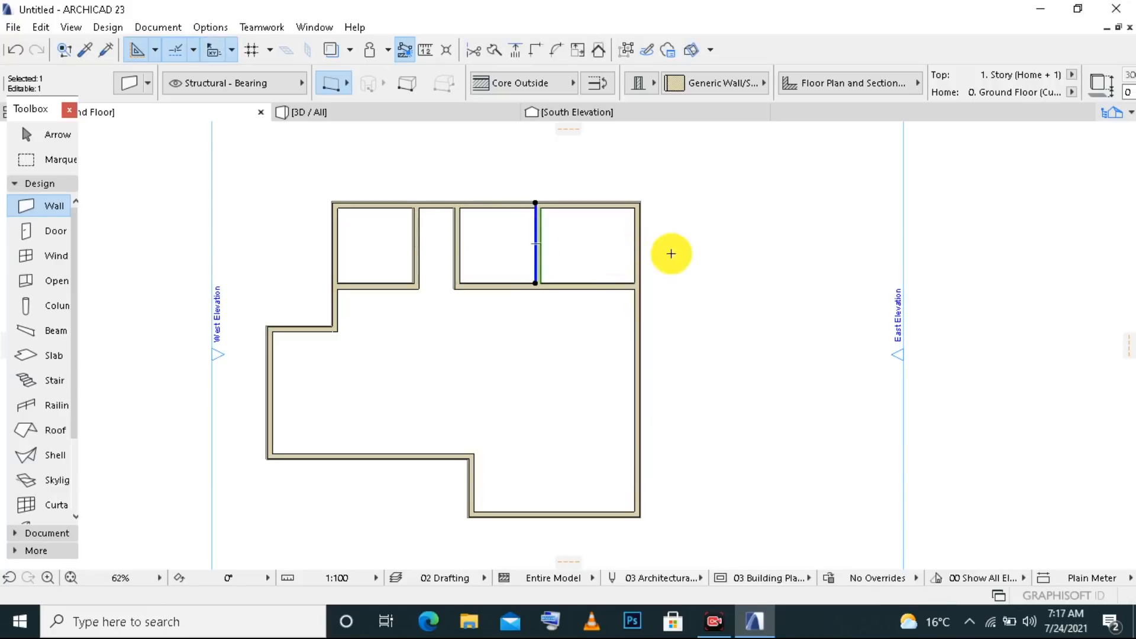
{"action": "key", "text": "Escape"}
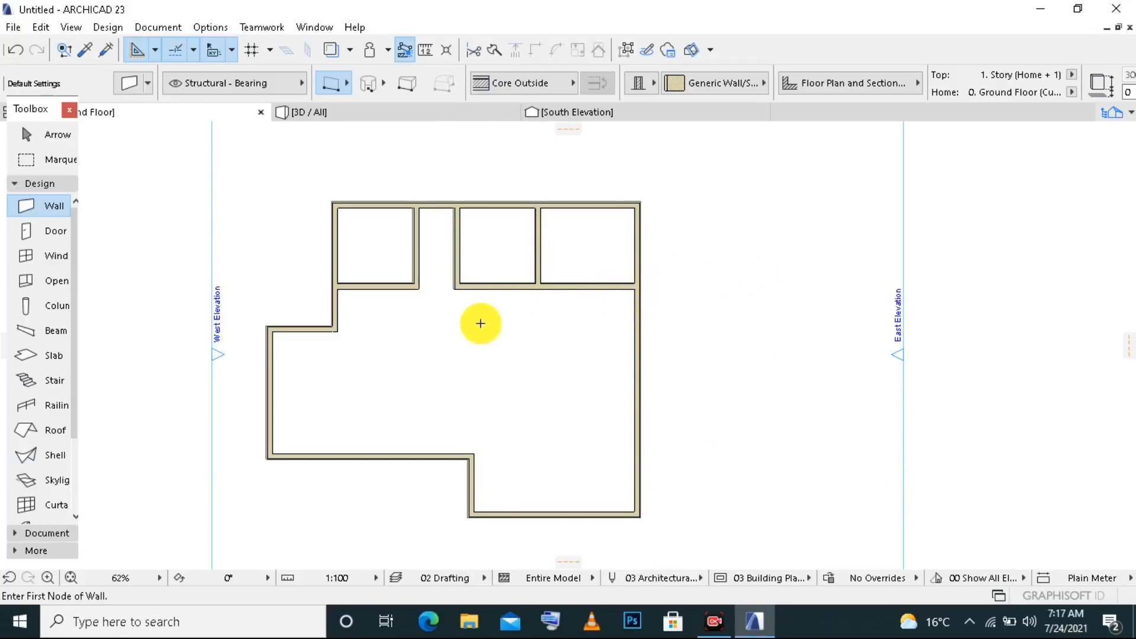
{"action": "scroll", "coordinate": [506, 352], "scroll_direction": "up", "scroll_amount": 4}
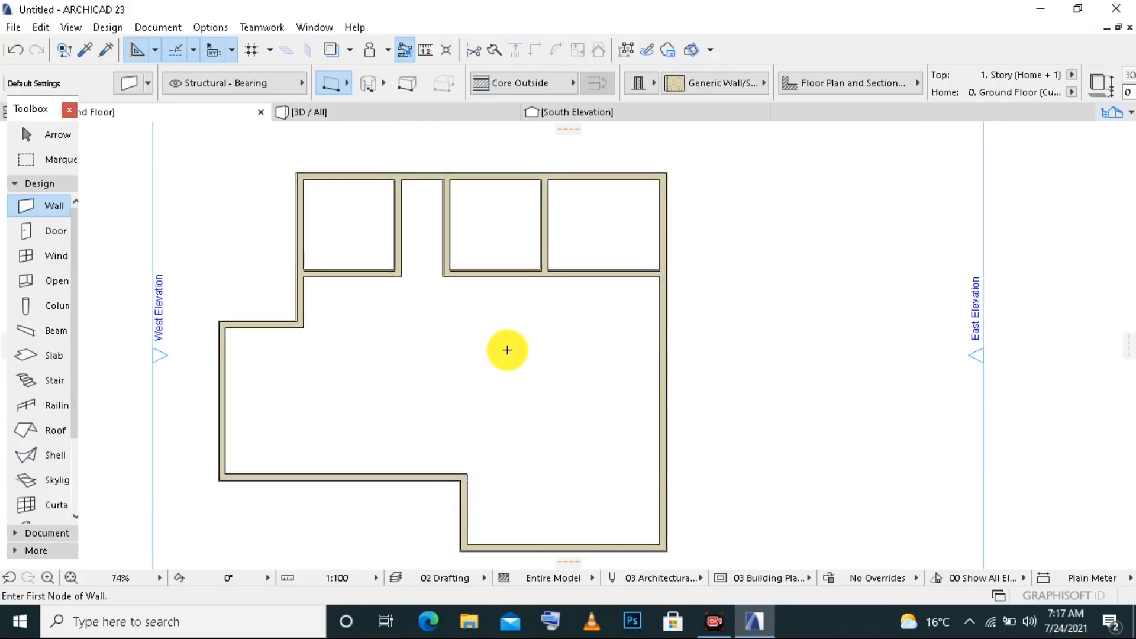
{"action": "scroll", "coordinate": [586, 330], "scroll_direction": "down", "scroll_amount": 4}
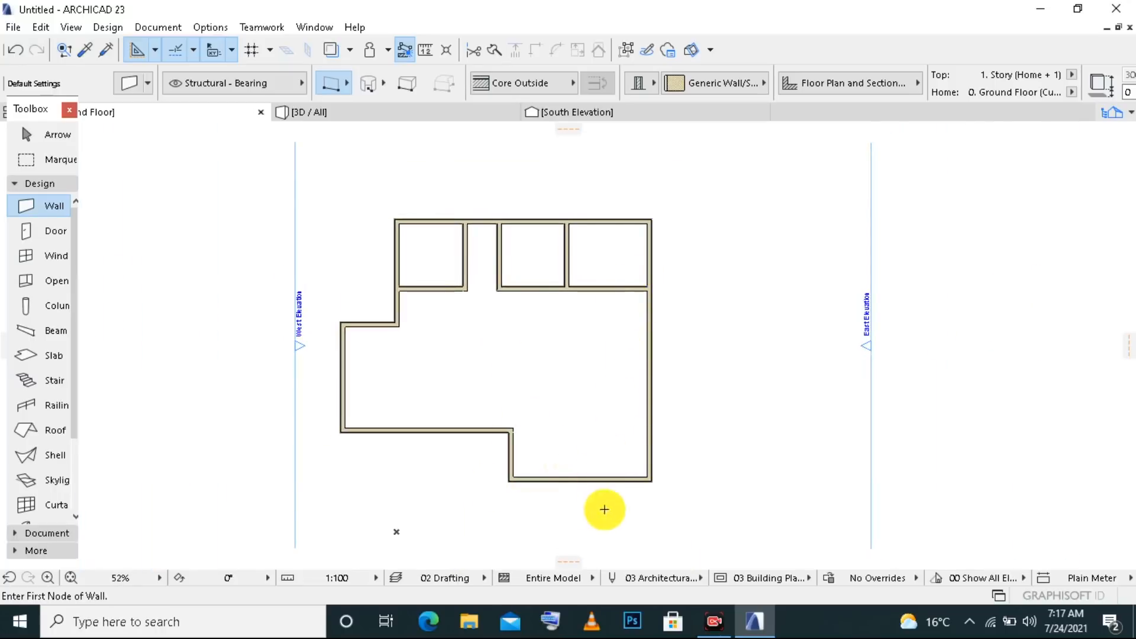
{"action": "left_click", "coordinate": [614, 481]}
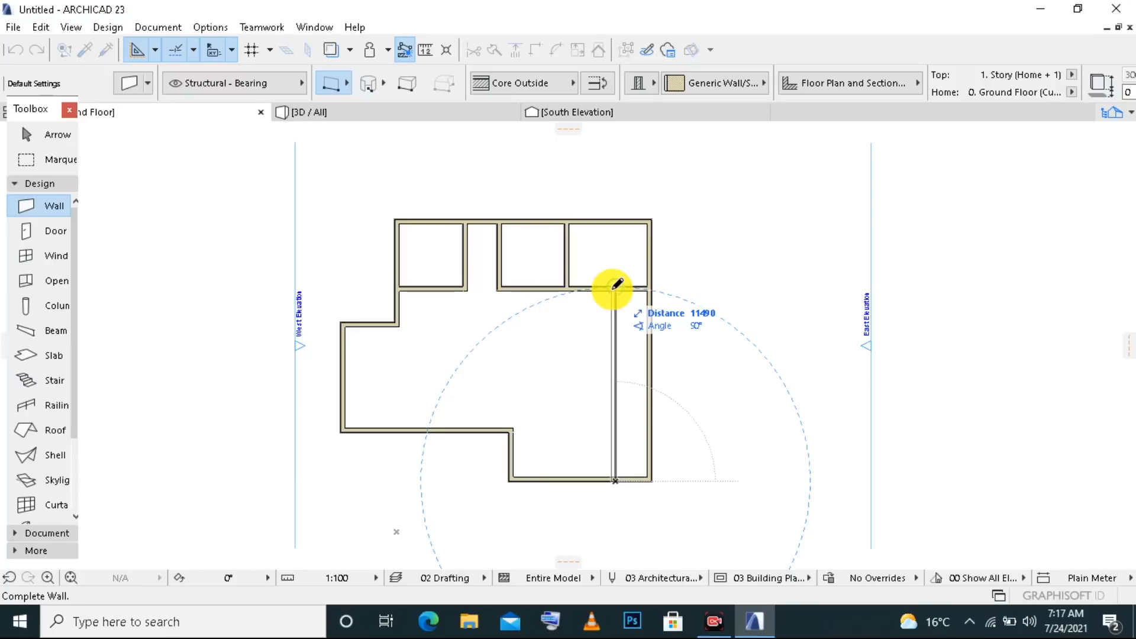
{"action": "right_click", "coordinate": [620, 374]}
{"action": "left_click", "coordinate": [648, 507]}
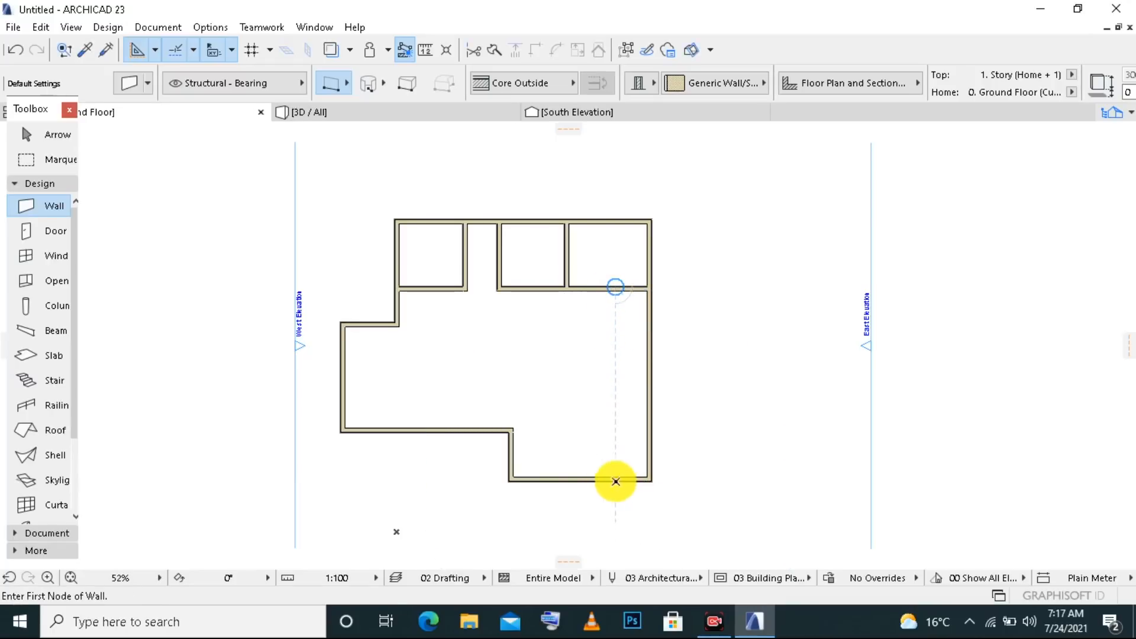
- Copy the right vertical exterior wall 4000 to the left at an angle of 172°
{"action": "left_click", "coordinate": [647, 418], "text": "shift"}
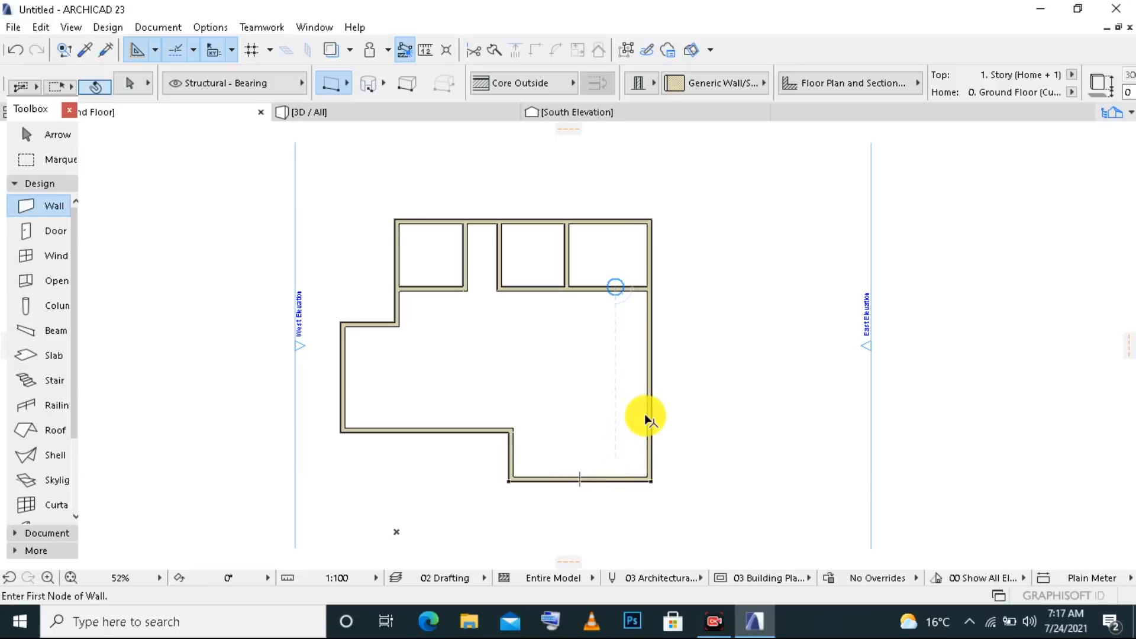
{"action": "right_click", "coordinate": [646, 416]}
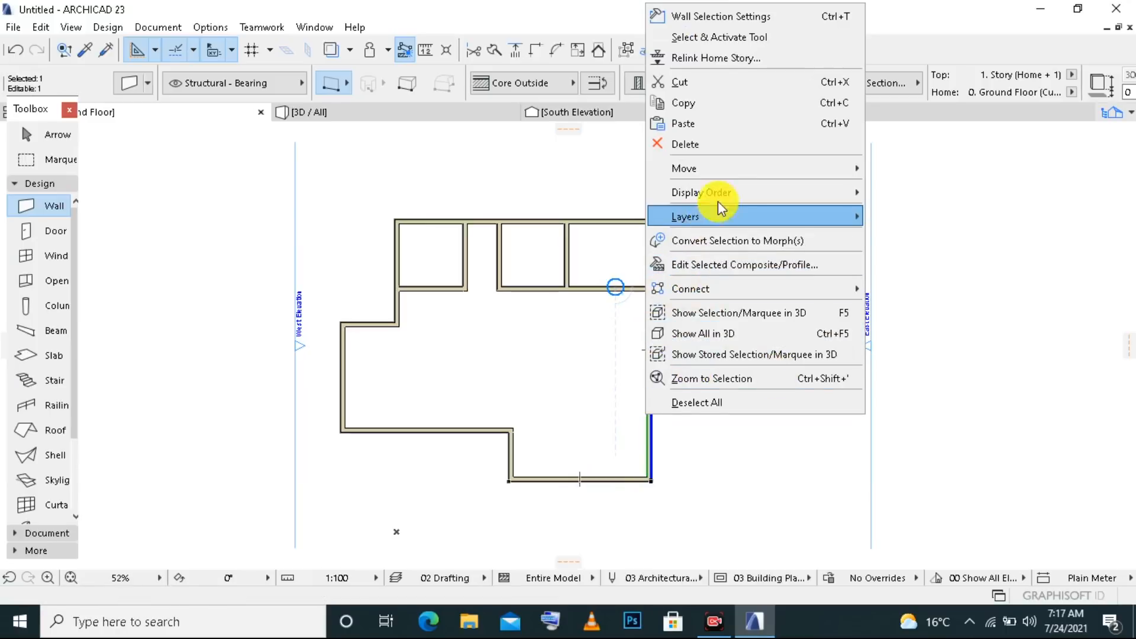
{"action": "mouse_move", "coordinate": [711, 170]}
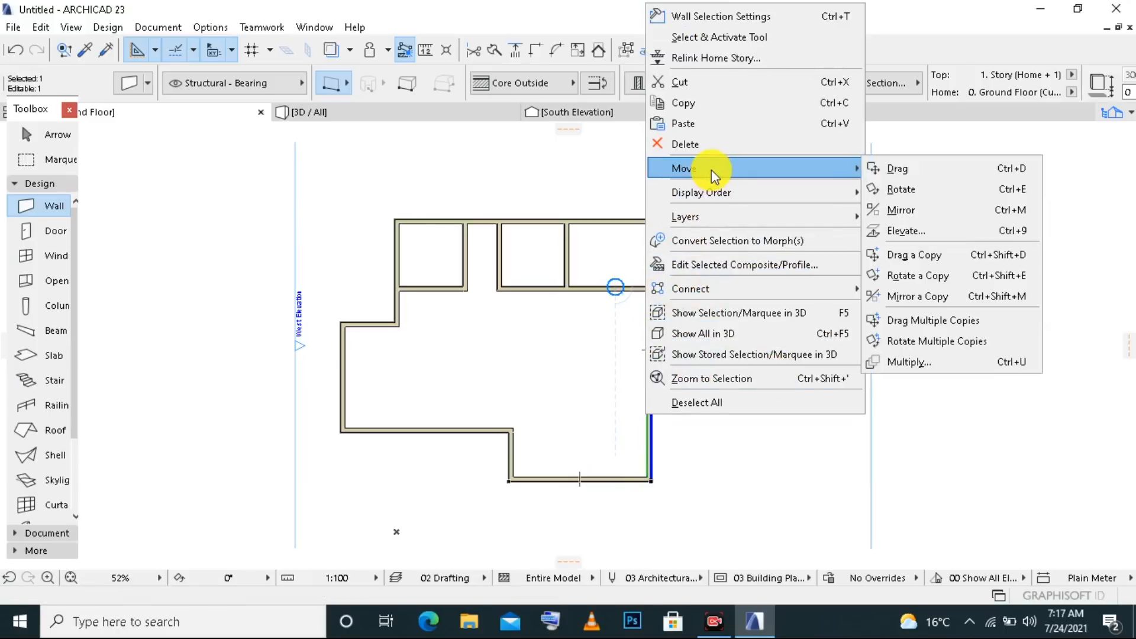
{"action": "left_click", "coordinate": [917, 254]}
{"action": "left_click", "coordinate": [651, 367]}
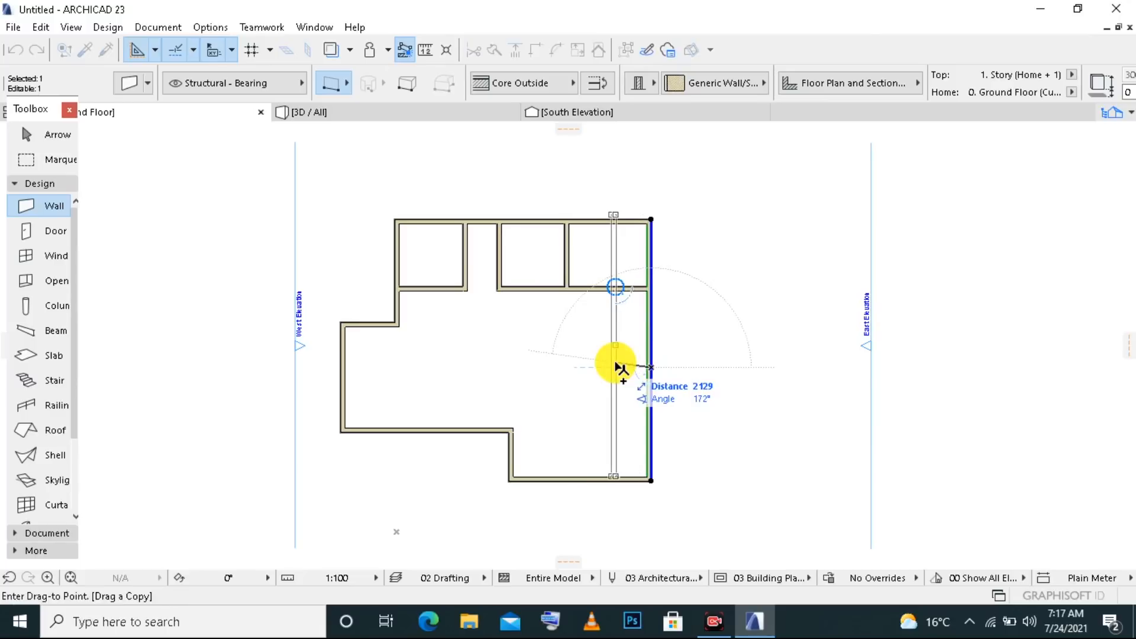
{"action": "type", "text": "40"}
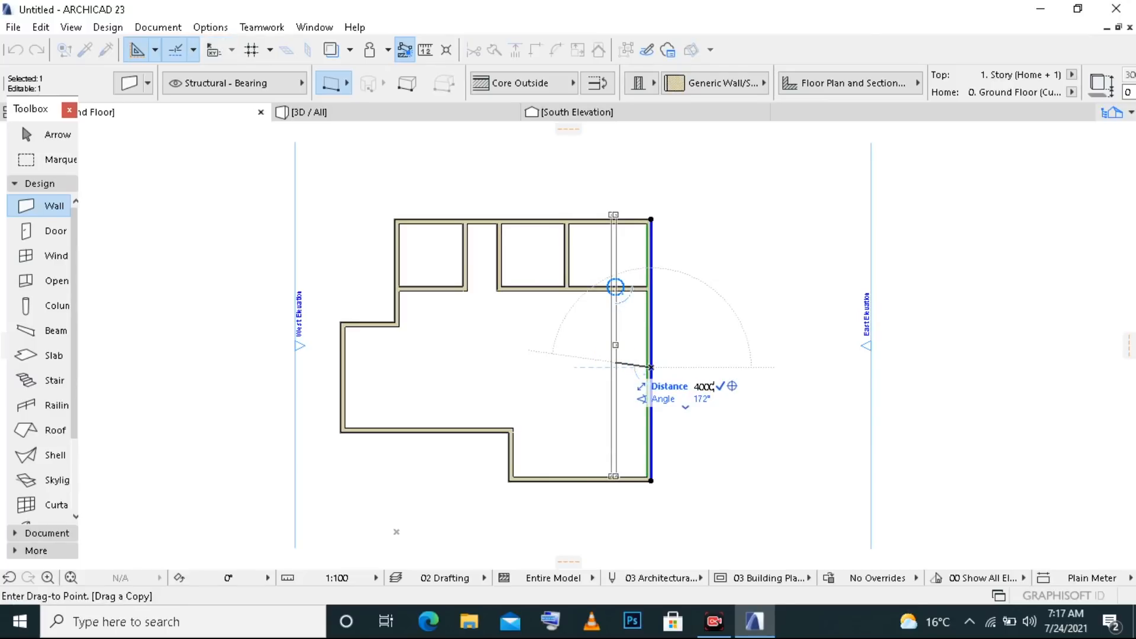
{"action": "type", "text": "00"}
{"action": "key", "text": "Return"}
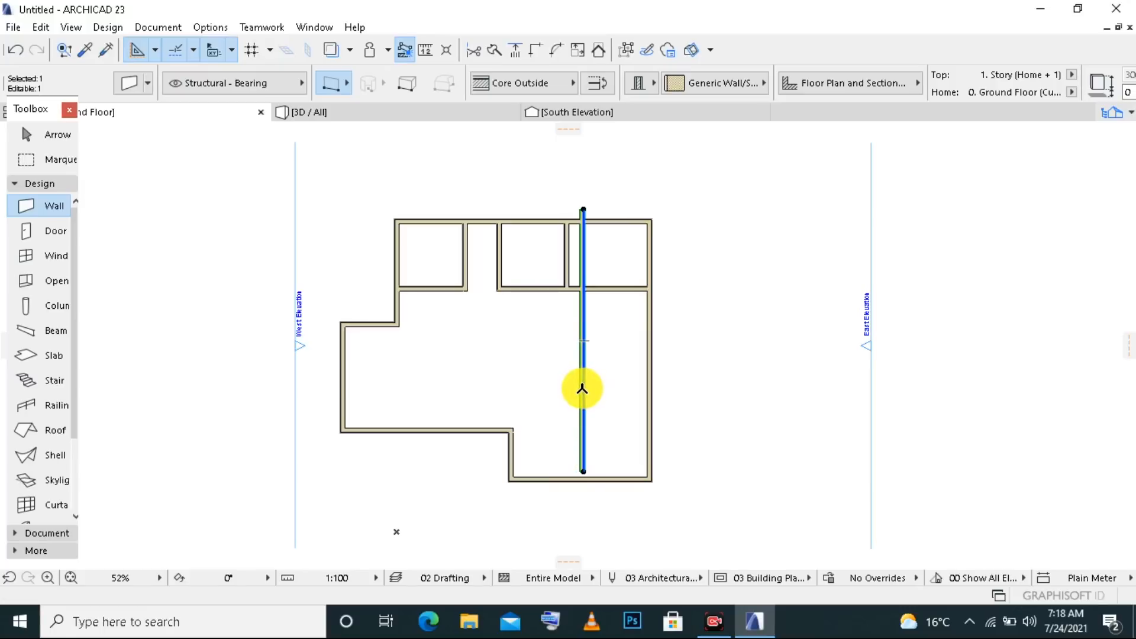
- Stretch the copied vertical wall's lower end to the bottom exterior wall and trim away its portion above the horizontal partition
{"action": "mouse_move", "coordinate": [582, 389]}
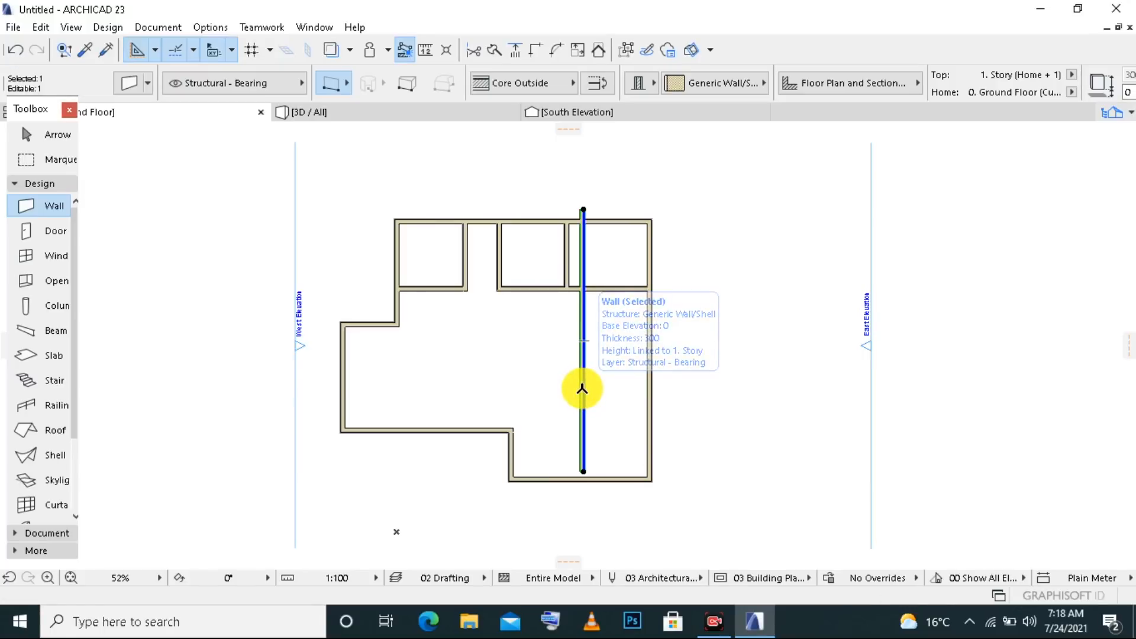
{"action": "left_click", "coordinate": [584, 472]}
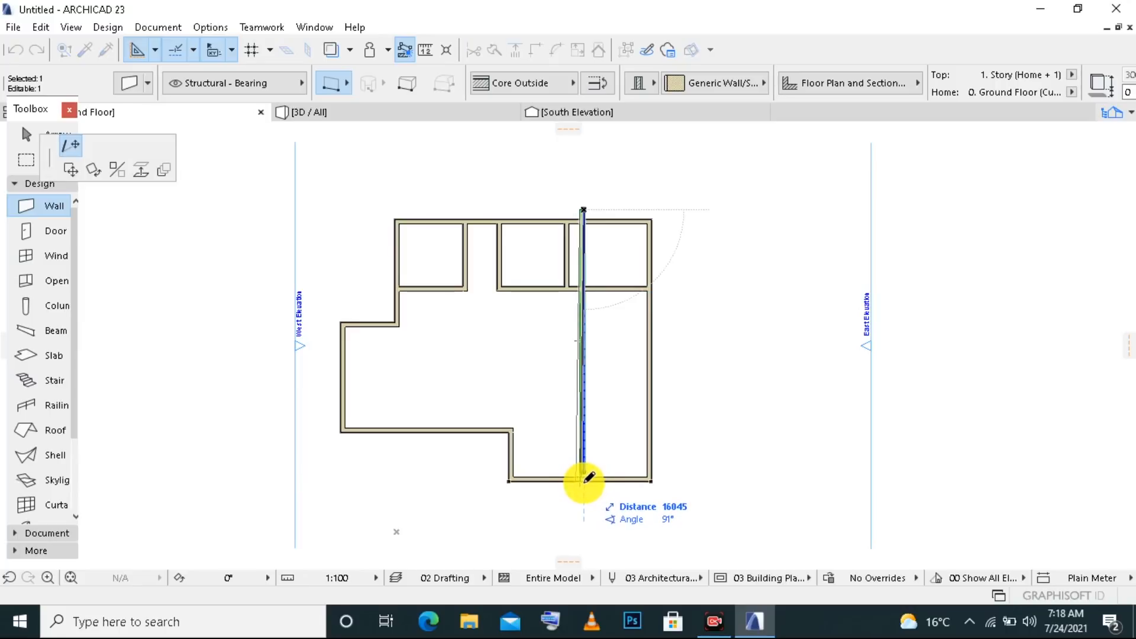
{"action": "left_click", "coordinate": [588, 479]}
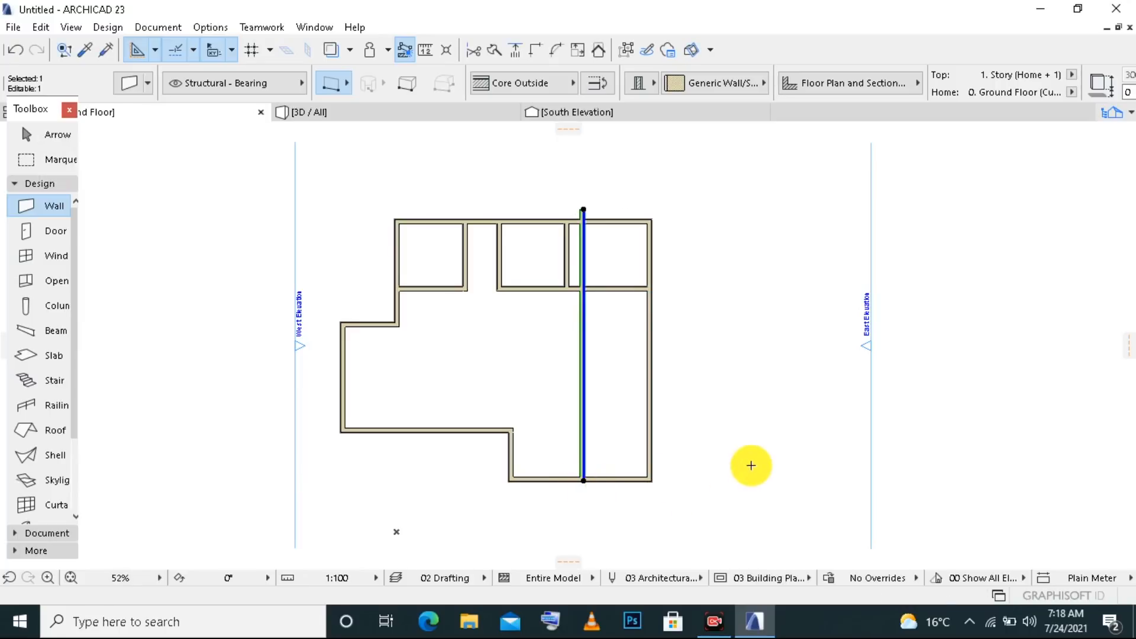
{"action": "key", "text": "Escape"}
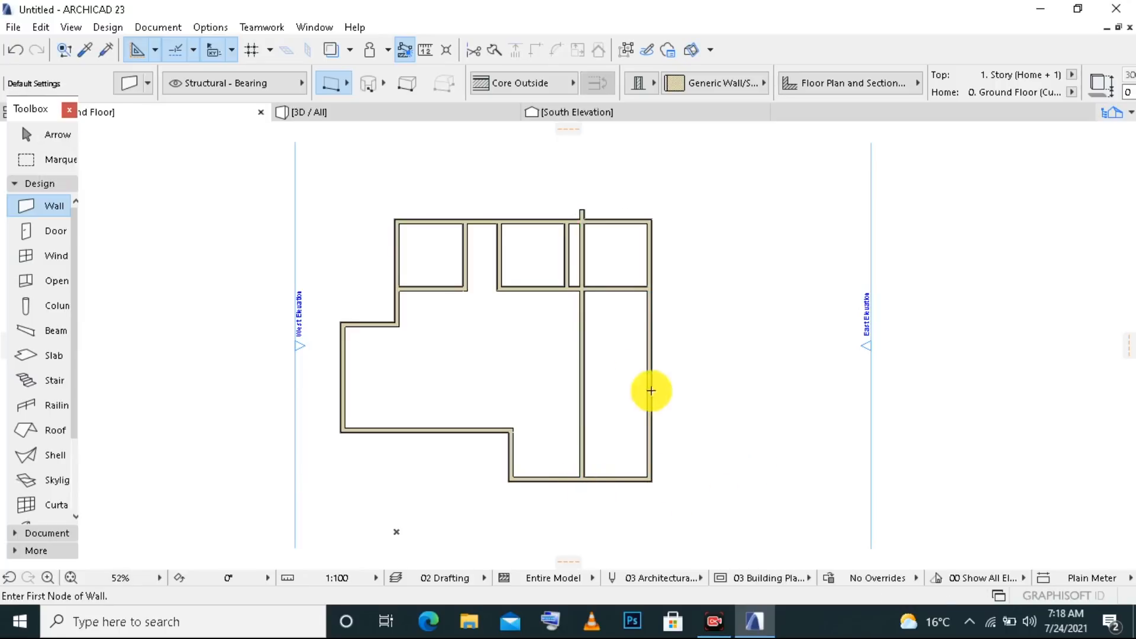
{"action": "left_click", "coordinate": [586, 256], "text": "ctrl"}
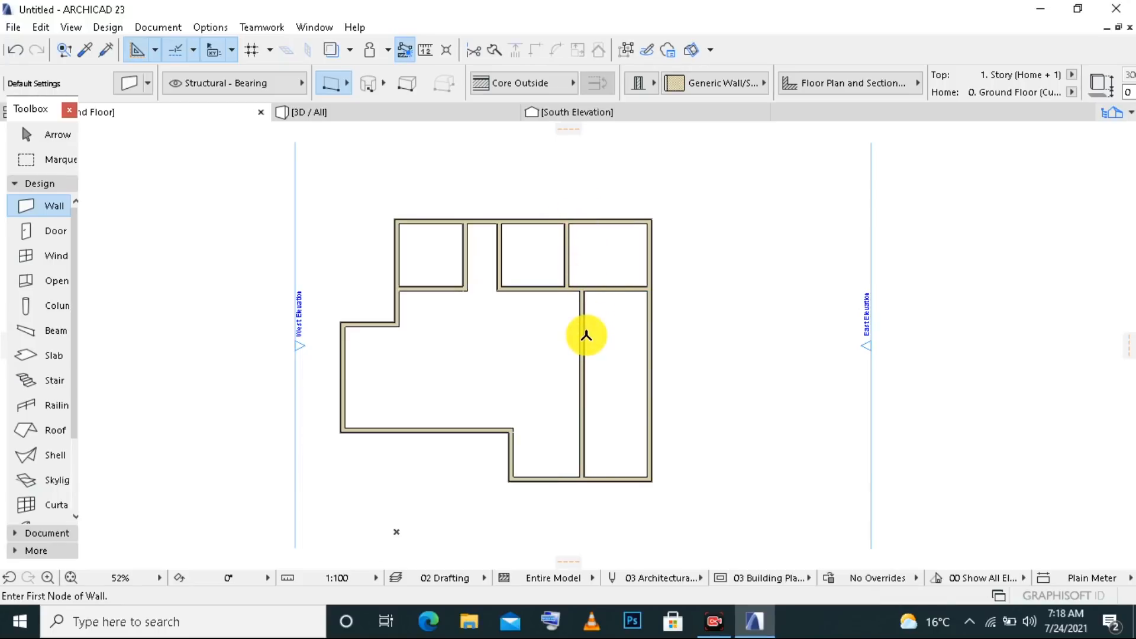
- Copy the bottom horizontal exterior wall 4000 upward at an angle of 85°
{"action": "scroll", "coordinate": [614, 428], "scroll_direction": "up", "scroll_amount": 4}
{"action": "scroll", "coordinate": [614, 428], "scroll_direction": "down", "scroll_amount": 2}
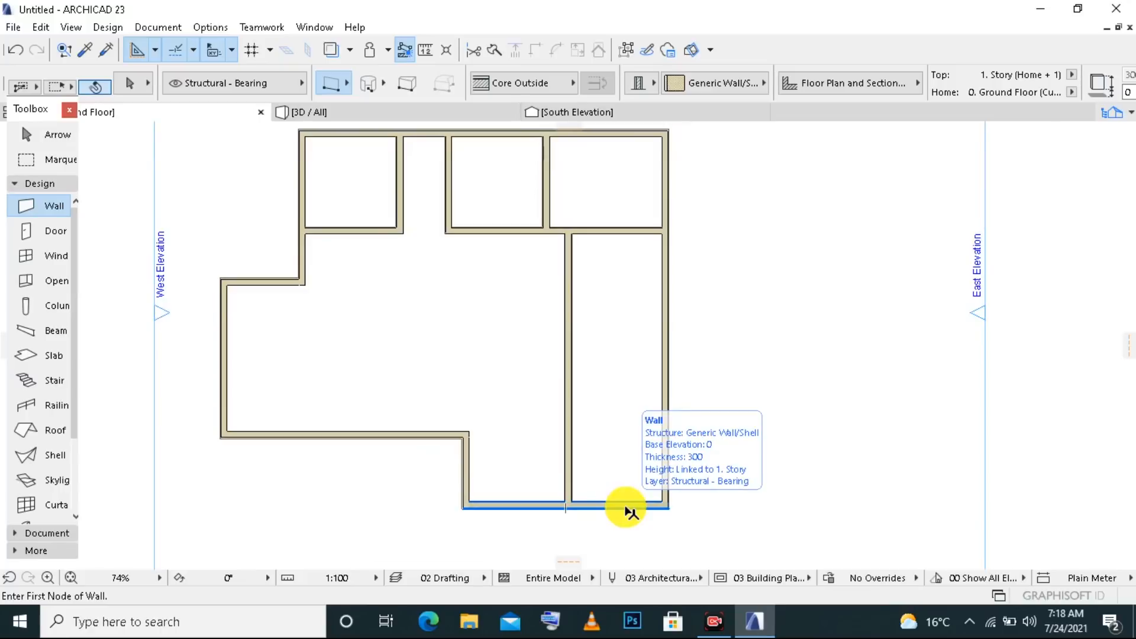
{"action": "left_click", "coordinate": [625, 510], "text": "shift"}
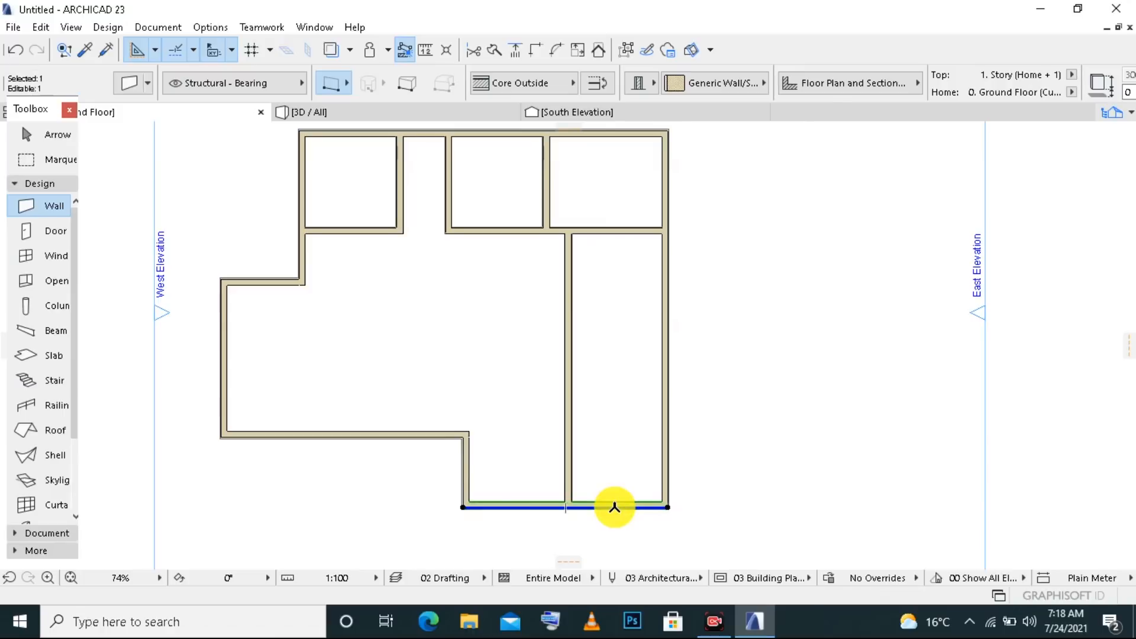
{"action": "right_click", "coordinate": [614, 507]}
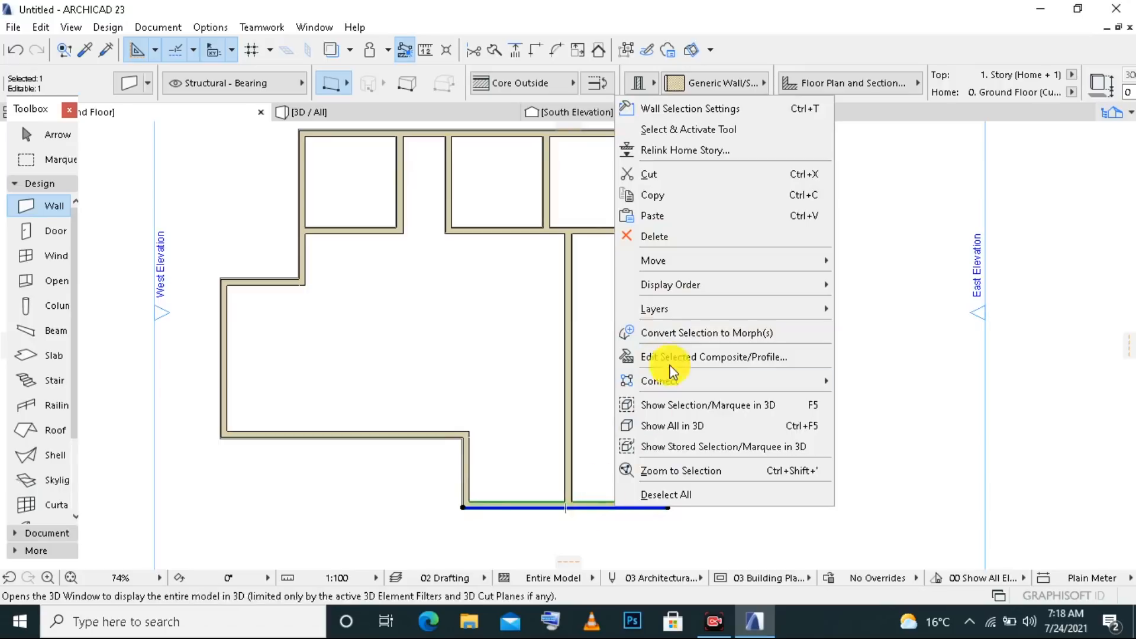
{"action": "mouse_move", "coordinate": [690, 264]}
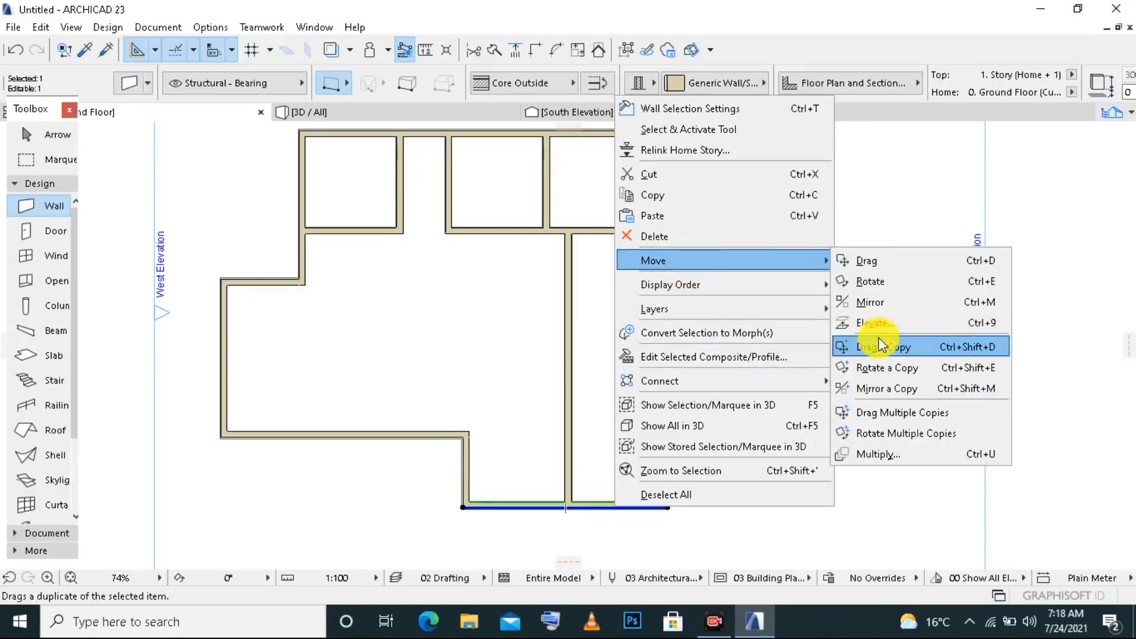
{"action": "left_click", "coordinate": [875, 350]}
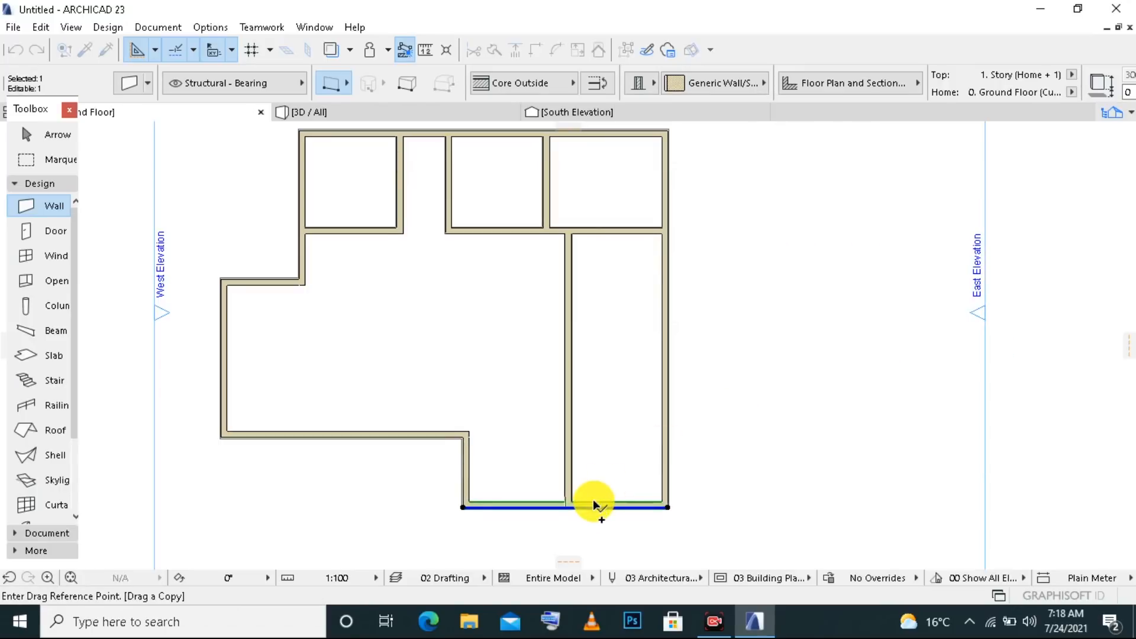
{"action": "left_click", "coordinate": [594, 503]}
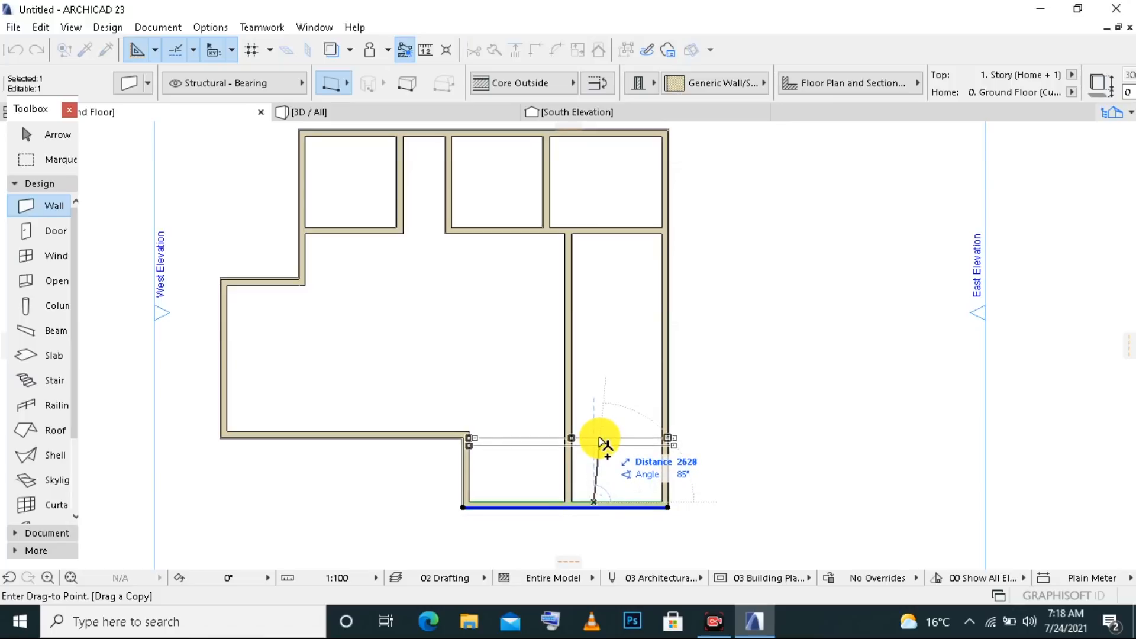
{"action": "type", "text": "40"}
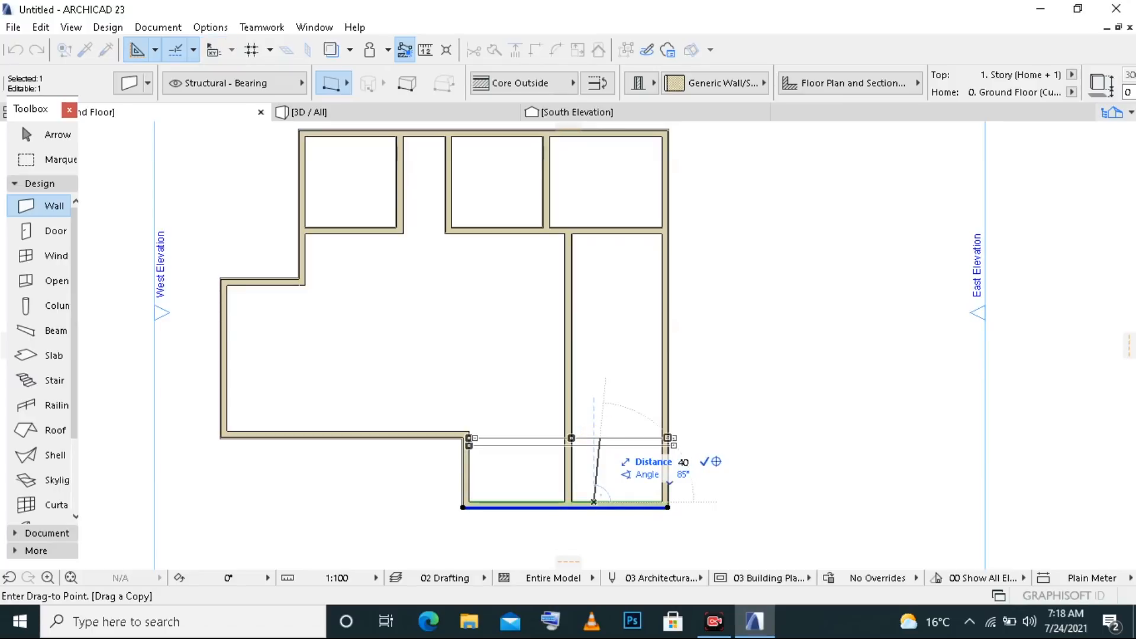
{"action": "type", "text": "00"}
{"action": "key", "text": "Return"}
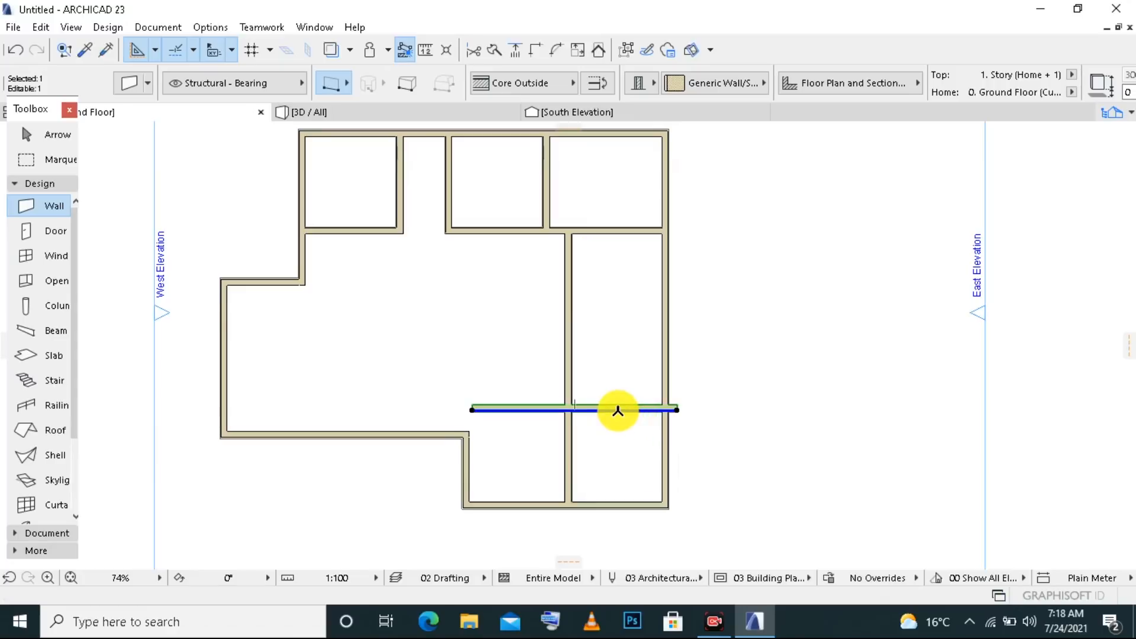
- Drag a copy of the selected lower horizontal partition 4000 straight upward at 90°
{"action": "right_click", "coordinate": [616, 410]}
{"action": "mouse_move", "coordinate": [647, 355]}
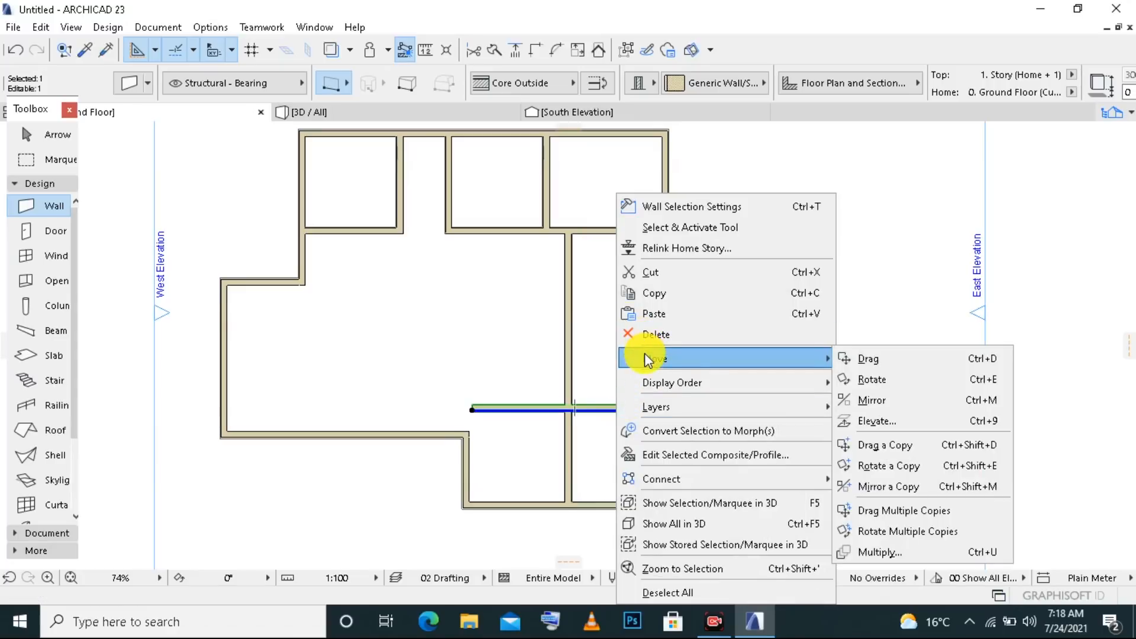
{"action": "left_click", "coordinate": [901, 446]}
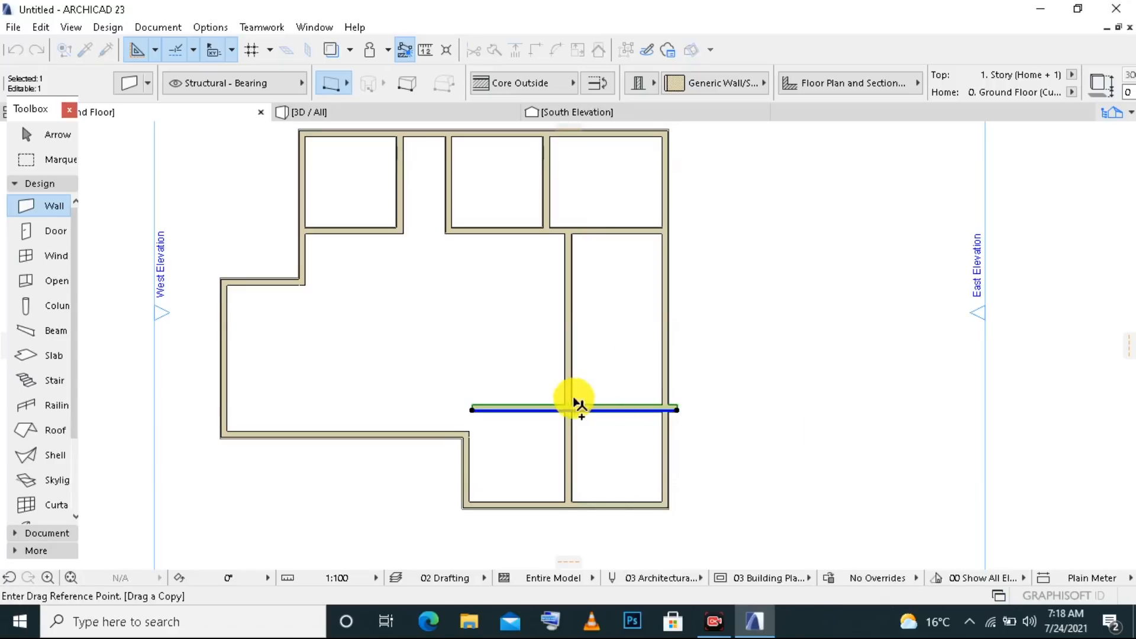
{"action": "left_click", "coordinate": [580, 409]}
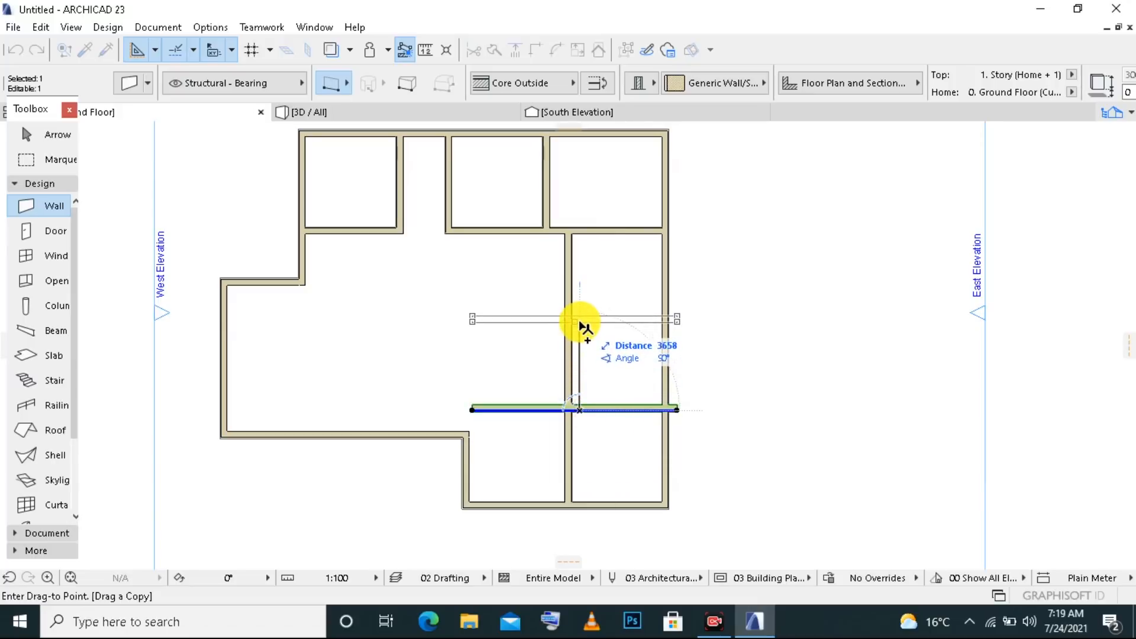
{"action": "type", "text": "4000"}
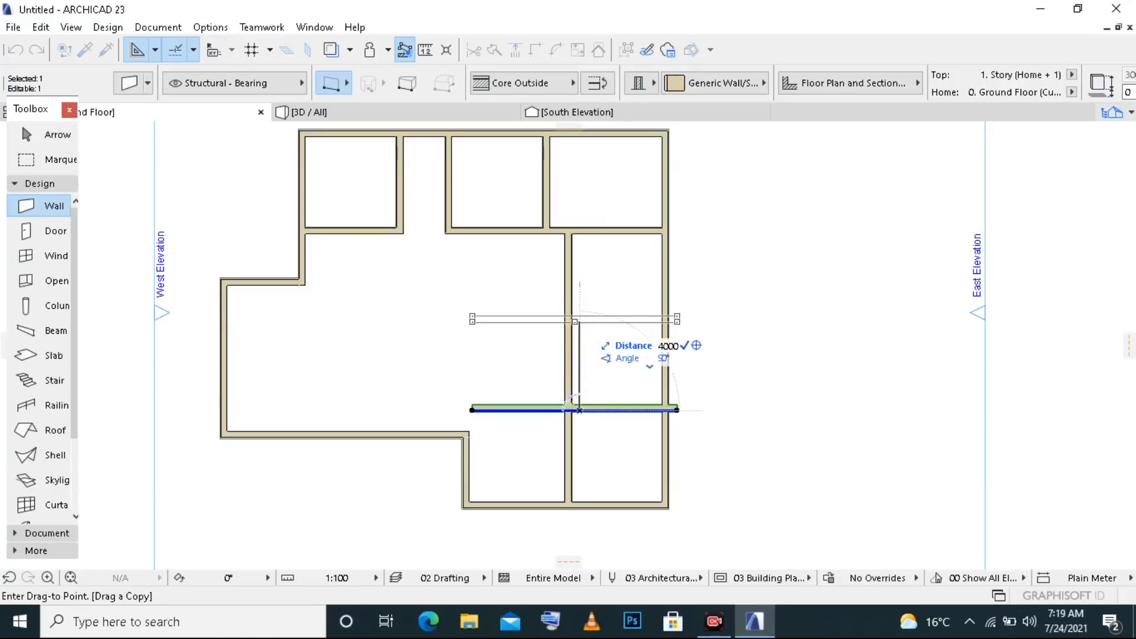
{"action": "key", "text": "Return"}
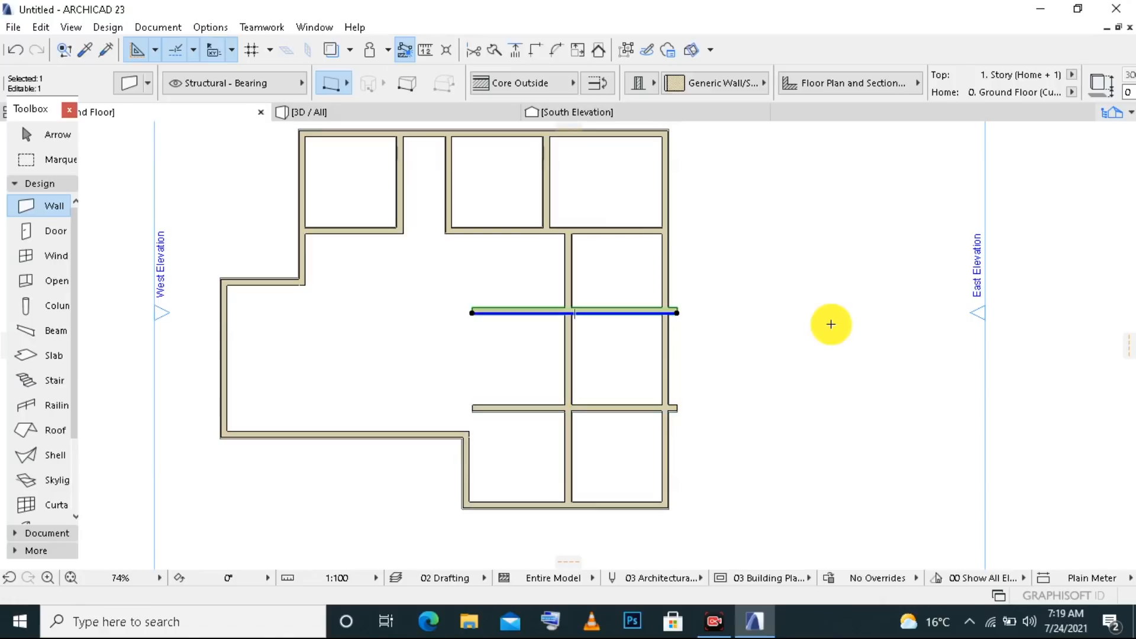
{"action": "key", "text": "Escape"}
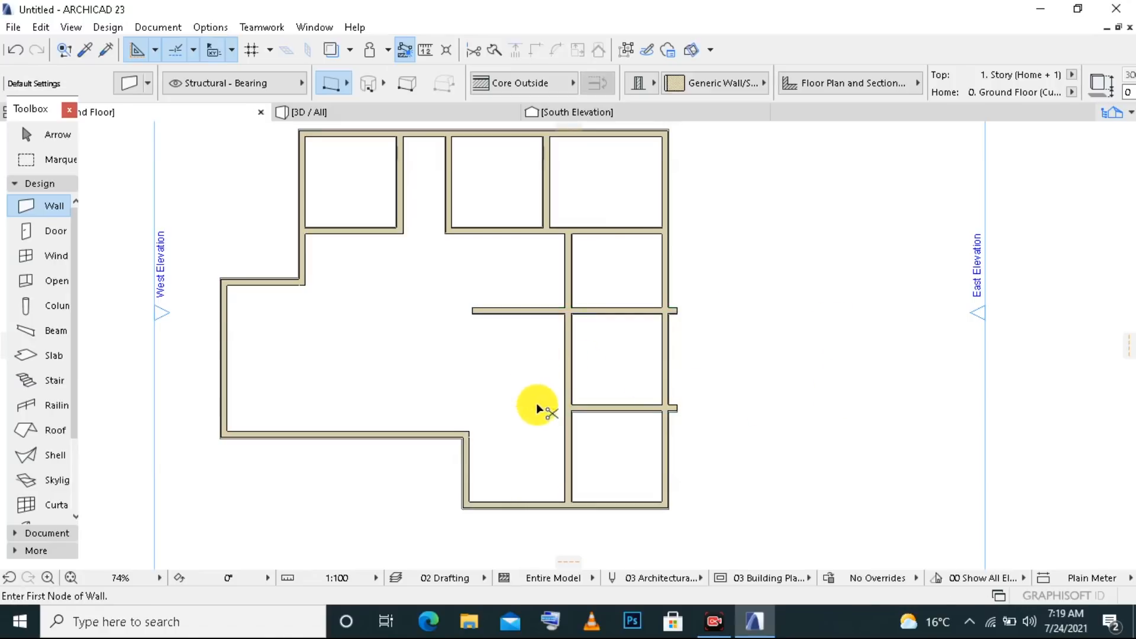
- Trim both horizontal partitions' ends projecting beyond the vertical walls and remove the vertical partition's segment above the upper one
{"action": "left_click", "coordinate": [675, 408], "text": "ctrl"}
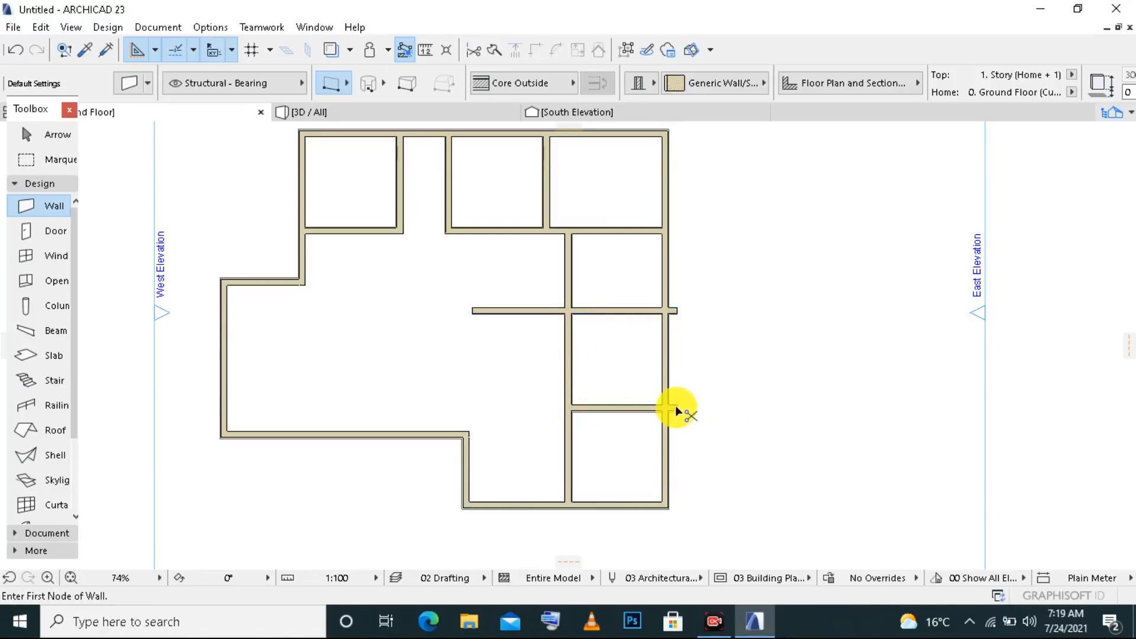
{"action": "left_click", "coordinate": [531, 311], "text": "ctrl"}
{"action": "left_click", "coordinate": [674, 311], "text": "ctrl"}
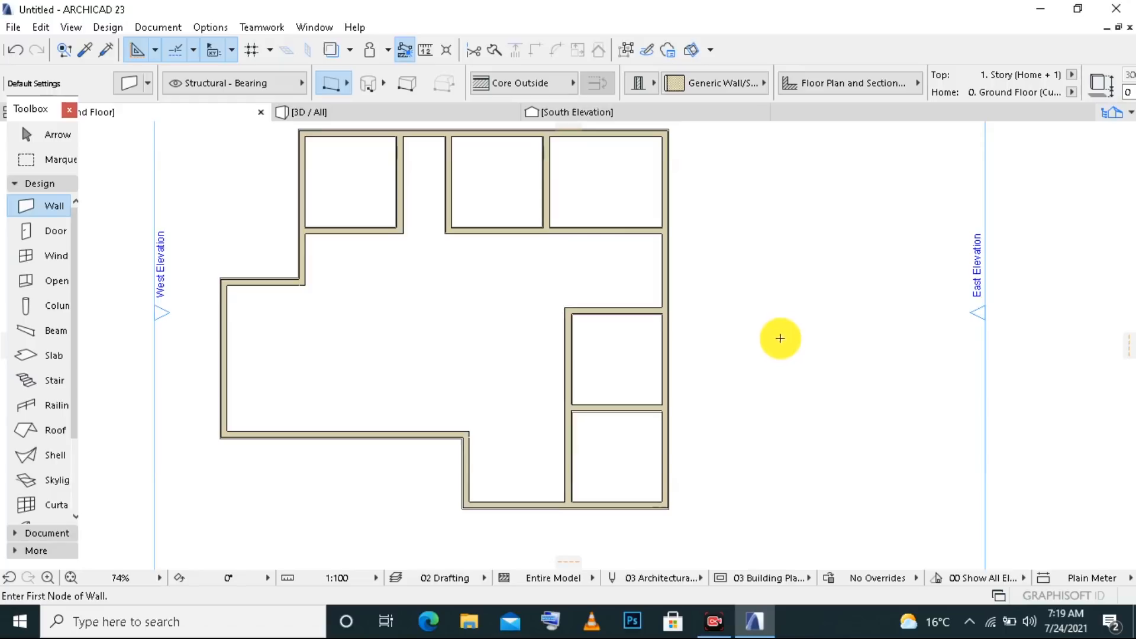
- Place a Storefront Double Door, Sidelight, Transom 23 at the midpoint of the lower-left horizontal exterior wall, opening inward
{"action": "scroll", "coordinate": [698, 360], "scroll_direction": "down", "scroll_amount": 3}
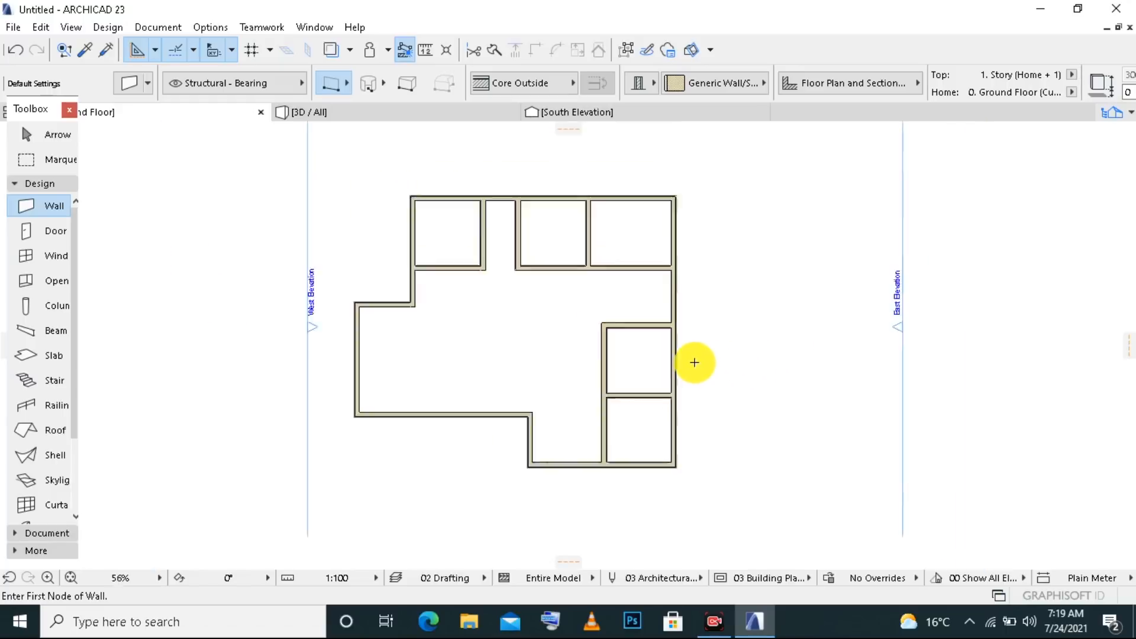
{"action": "scroll", "coordinate": [694, 357], "scroll_direction": "up", "scroll_amount": 2}
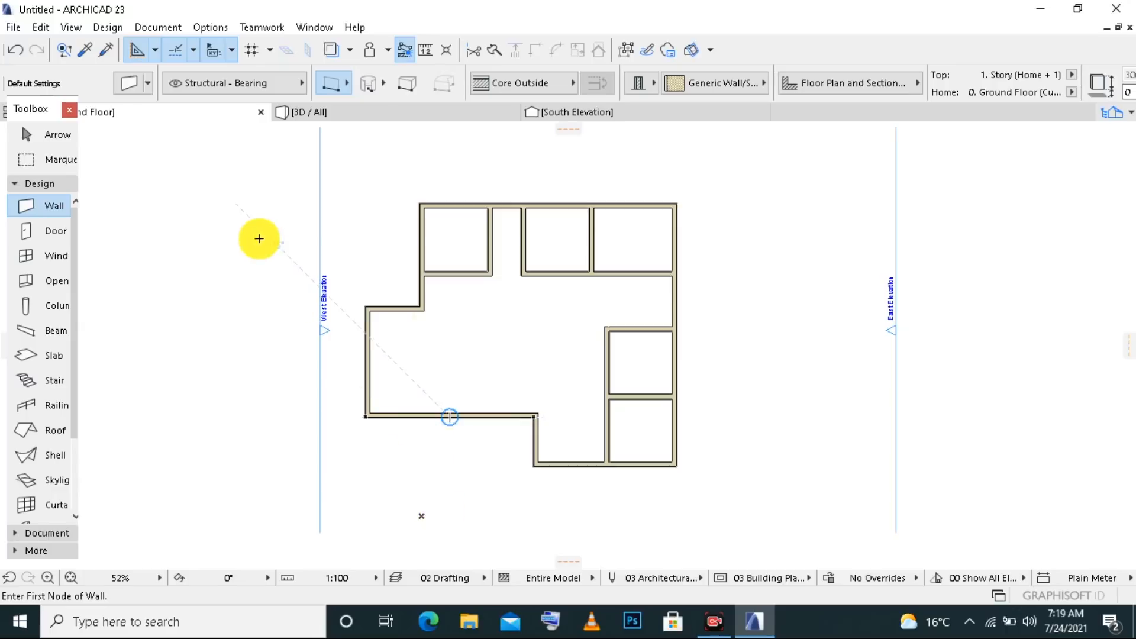
{"action": "left_click", "coordinate": [56, 236]}
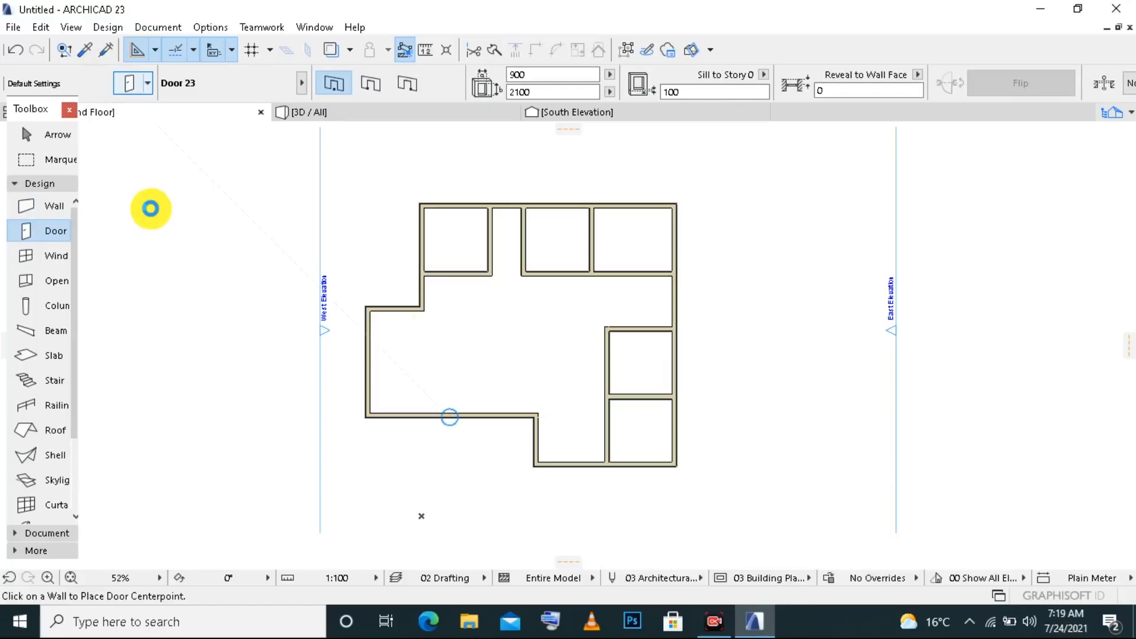
{"action": "key", "text": "ctrl+t"}
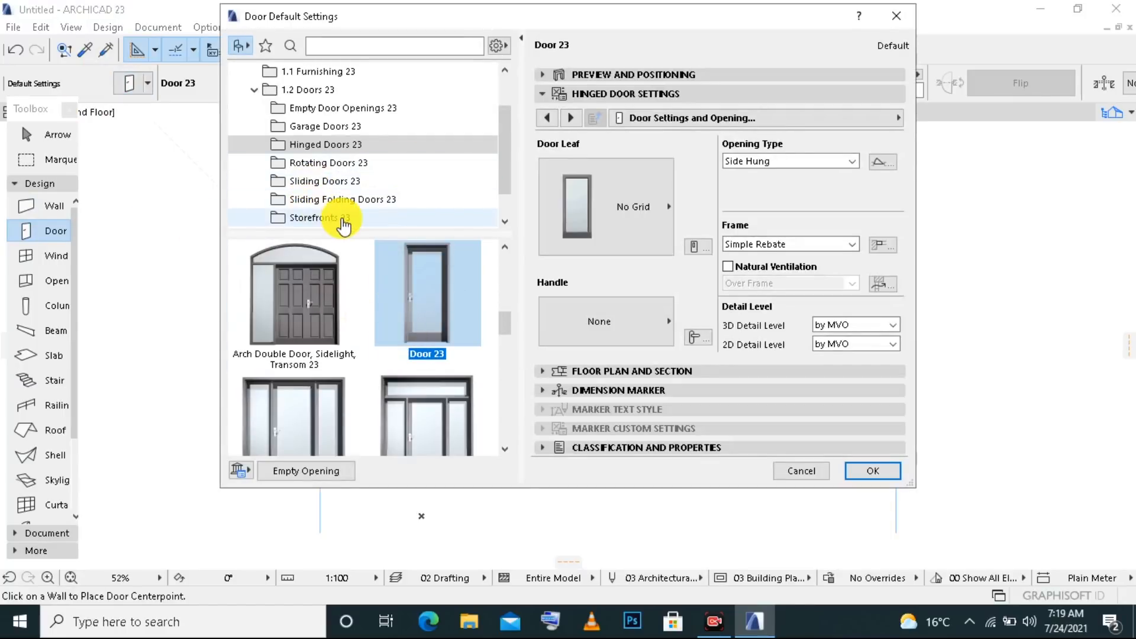
{"action": "left_click", "coordinate": [346, 219]}
{"action": "scroll", "coordinate": [406, 322], "scroll_direction": "down", "scroll_amount": 3}
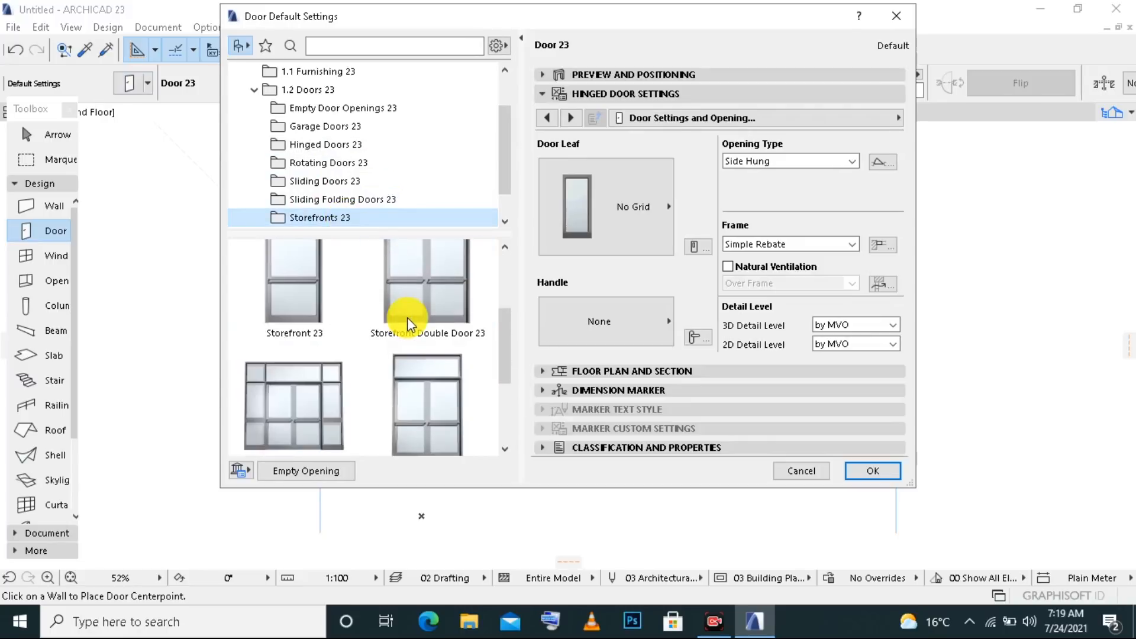
{"action": "left_click", "coordinate": [295, 386]}
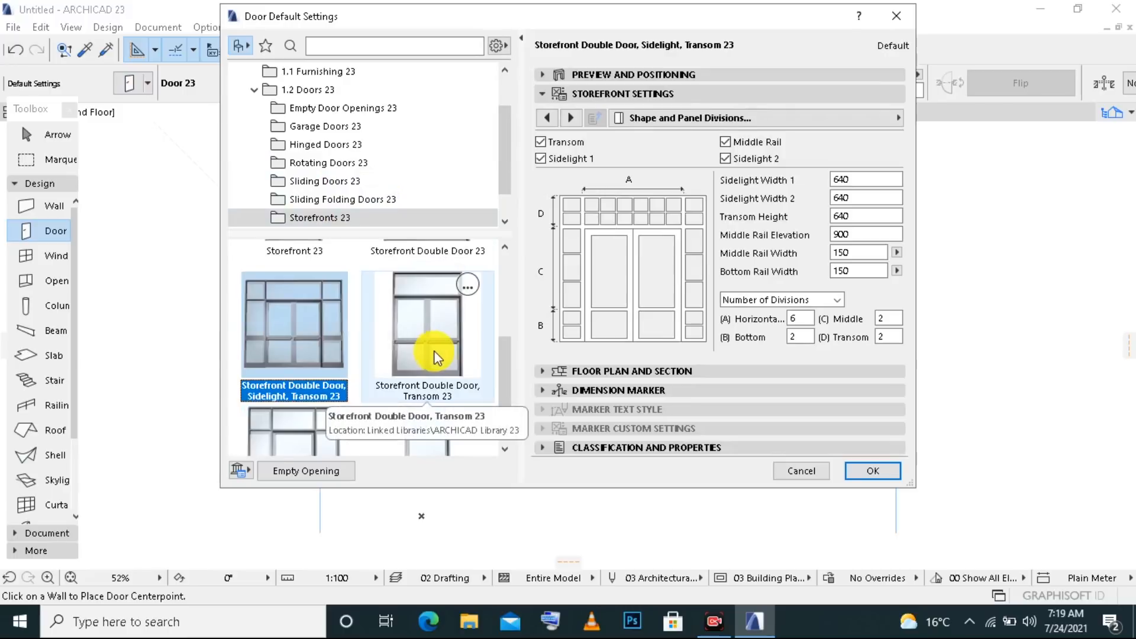
{"action": "scroll", "coordinate": [467, 356], "scroll_direction": "down", "scroll_amount": 1}
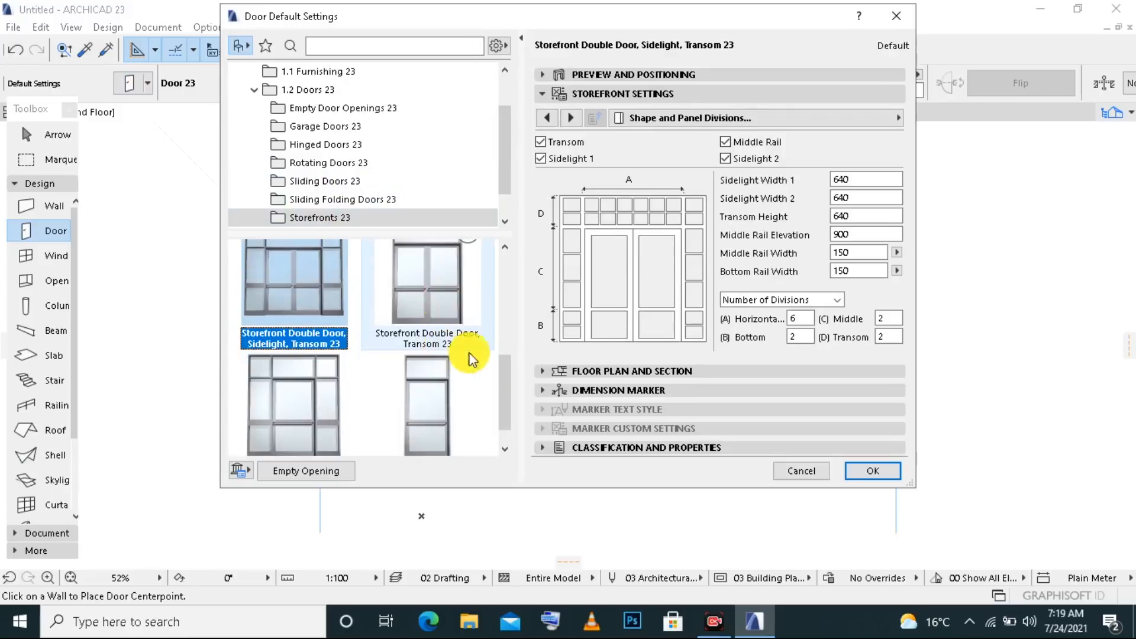
{"action": "left_click", "coordinate": [872, 471]}
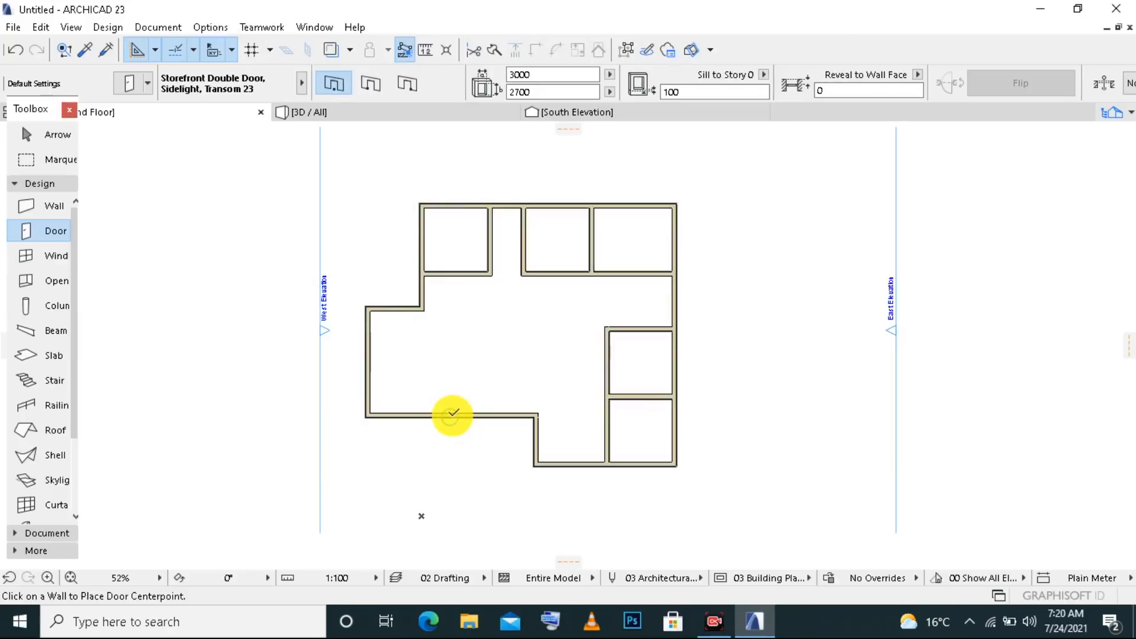
{"action": "left_click", "coordinate": [451, 415]}
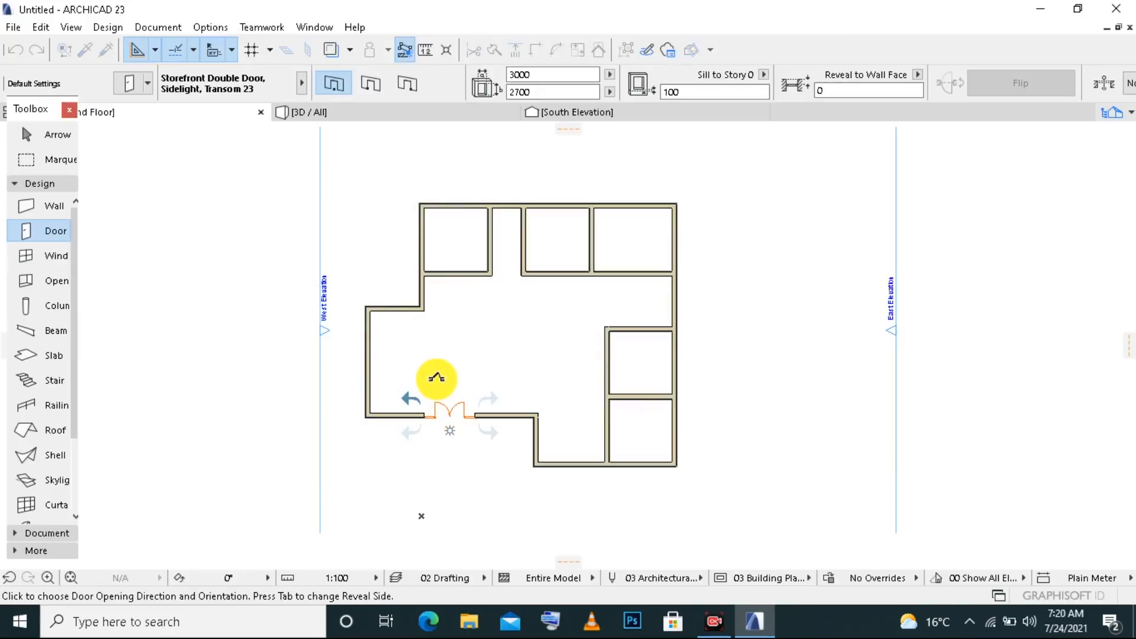
{"action": "left_click", "coordinate": [454, 381]}
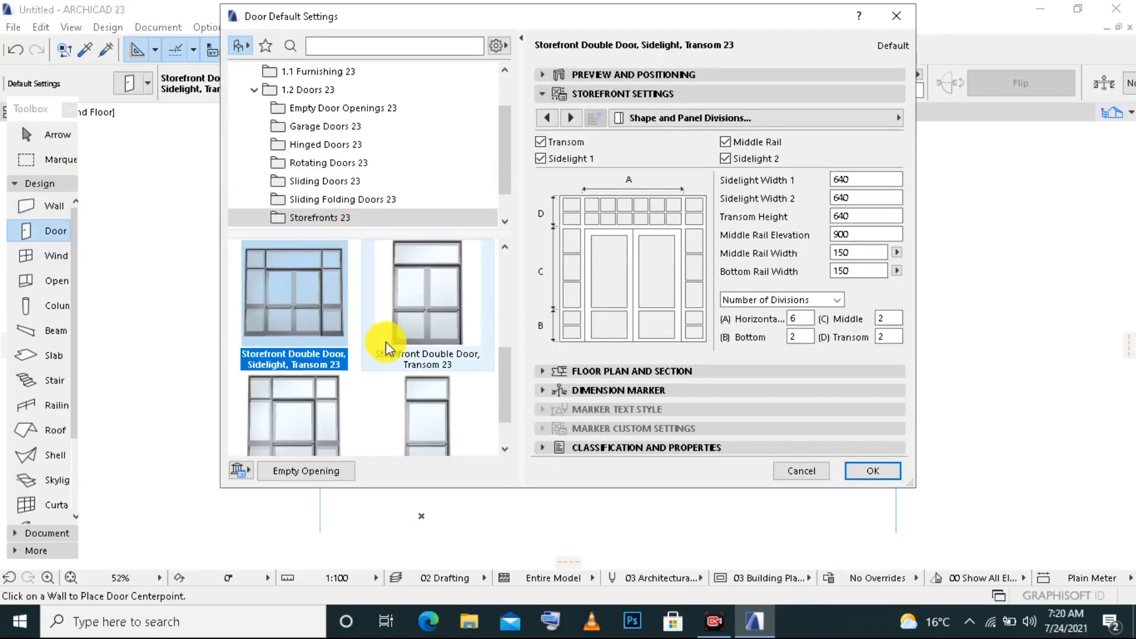
- Place a Storefront with Transom 23 door in the top exterior wall between the two corridor partitions, opening outward
{"action": "left_click", "coordinate": [416, 412]}
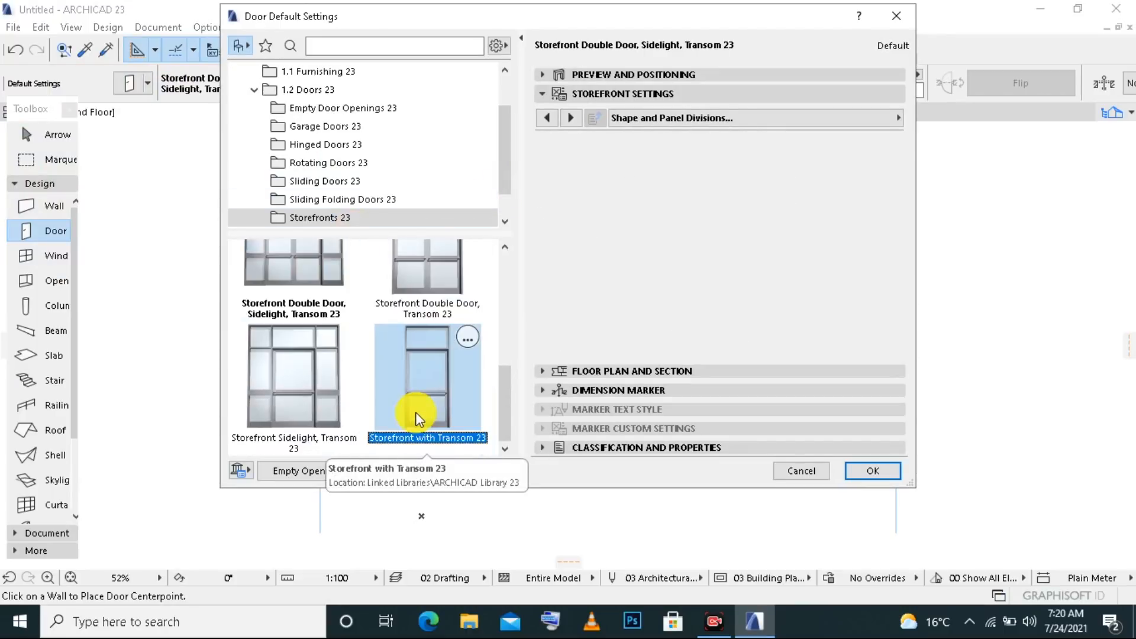
{"action": "left_click", "coordinate": [876, 473]}
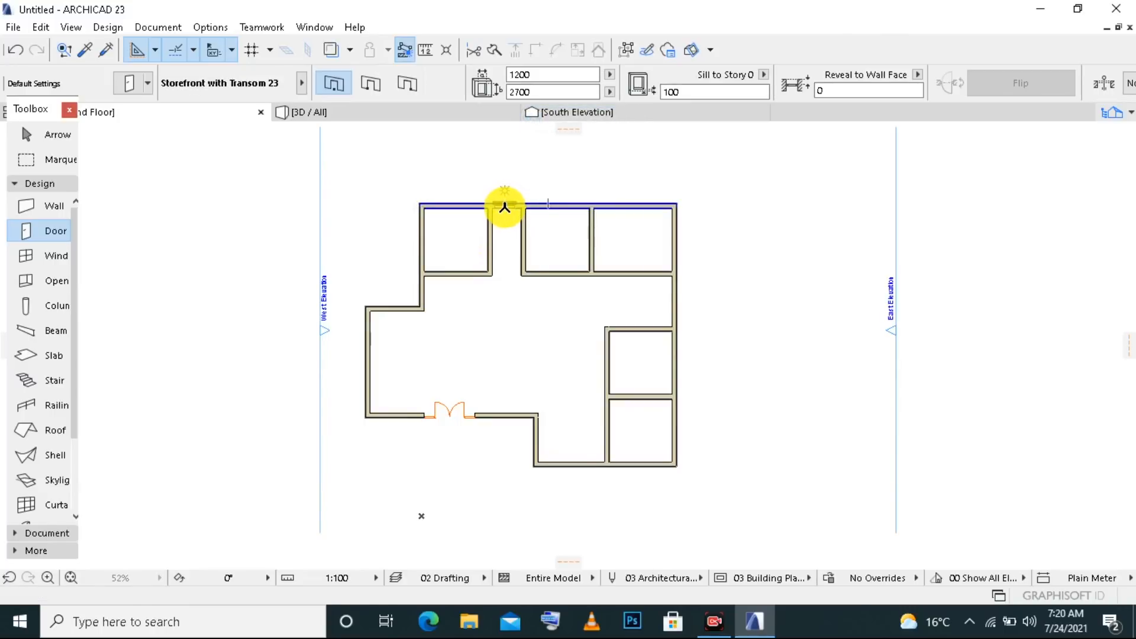
{"action": "left_click", "coordinate": [504, 207]}
{"action": "left_click", "coordinate": [508, 159]}
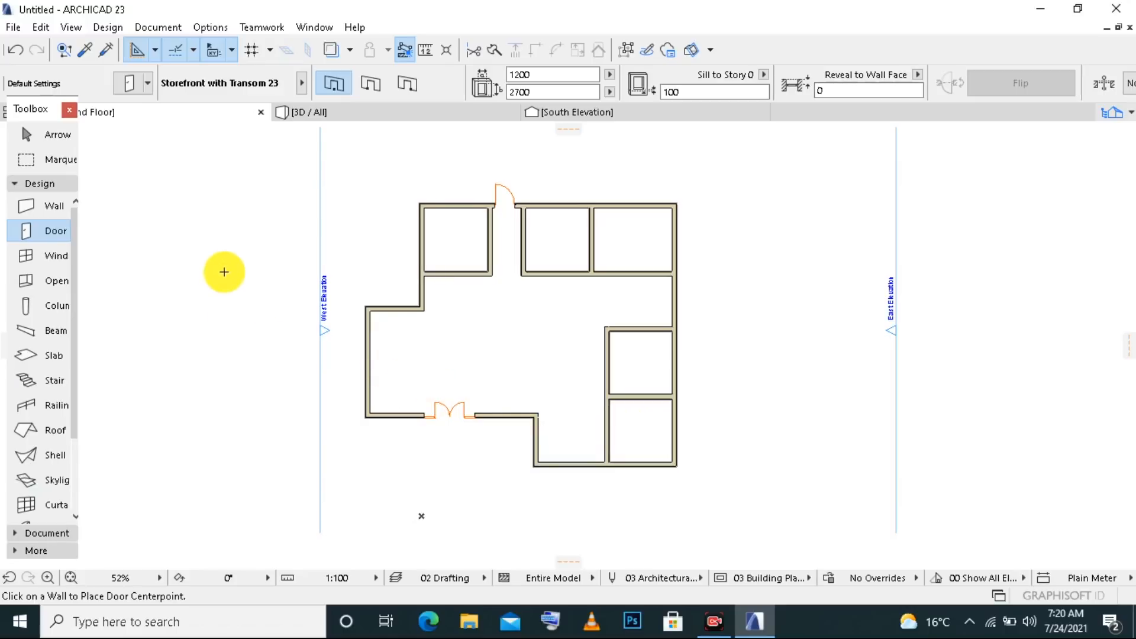
- Open the default window settings and examine the window types in Basic Windows 23 and Storefronts 23
{"action": "left_click", "coordinate": [58, 260]}
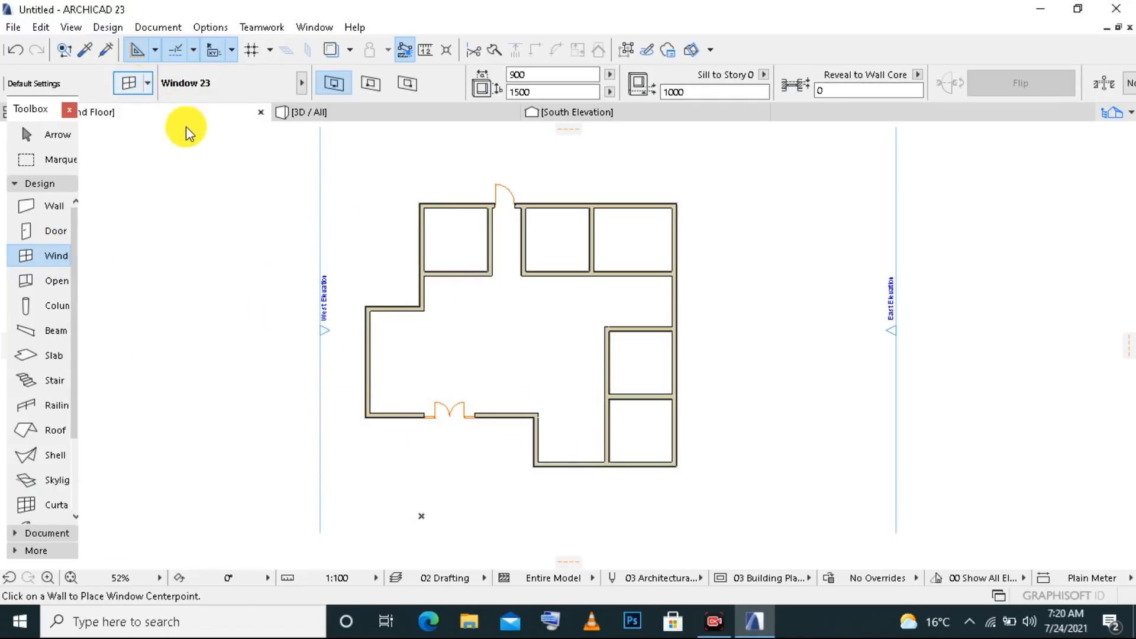
{"action": "left_click", "coordinate": [196, 154]}
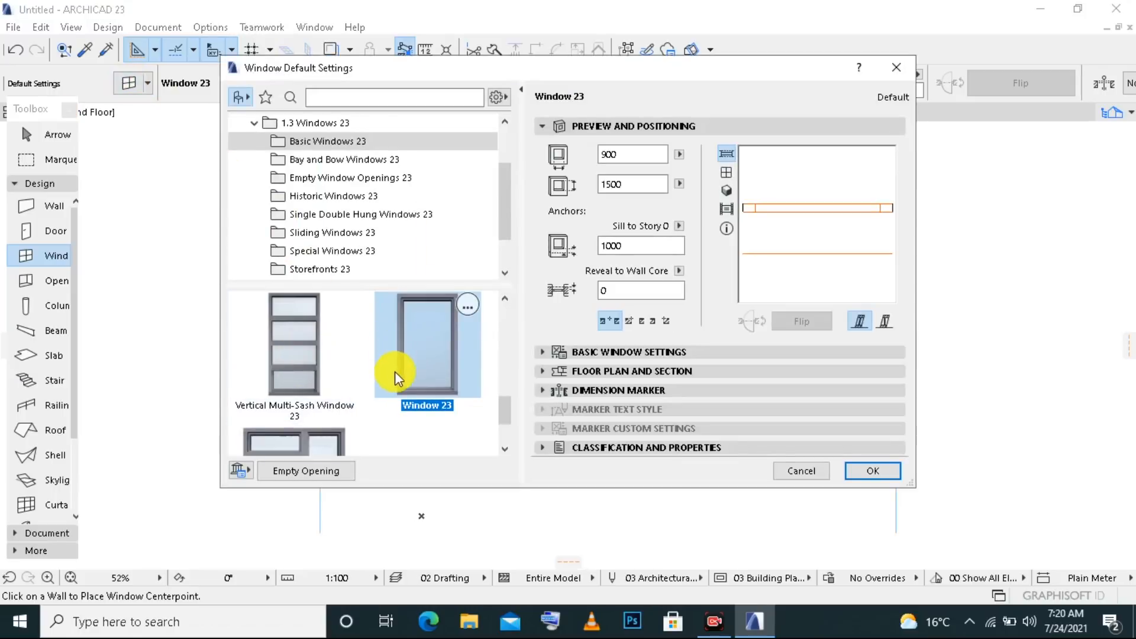
{"action": "scroll", "coordinate": [388, 379], "scroll_direction": "down", "scroll_amount": 1}
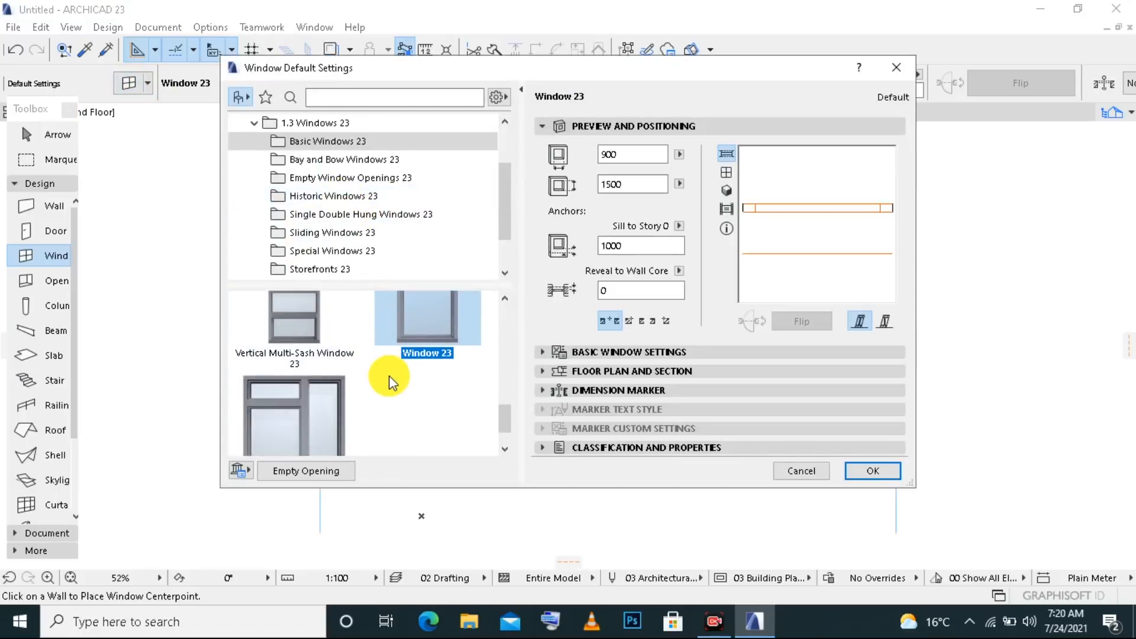
{"action": "scroll", "coordinate": [388, 377], "scroll_direction": "down", "scroll_amount": 1}
{"action": "scroll", "coordinate": [390, 378], "scroll_direction": "up", "scroll_amount": 3}
{"action": "scroll", "coordinate": [391, 377], "scroll_direction": "up", "scroll_amount": 1}
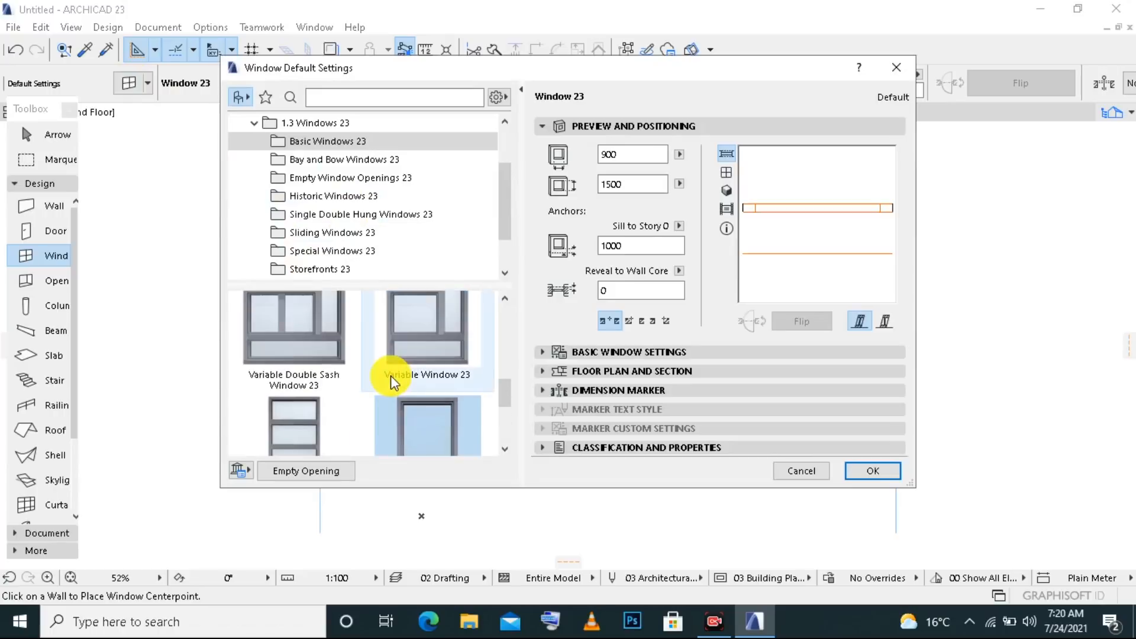
{"action": "left_click", "coordinate": [337, 268]}
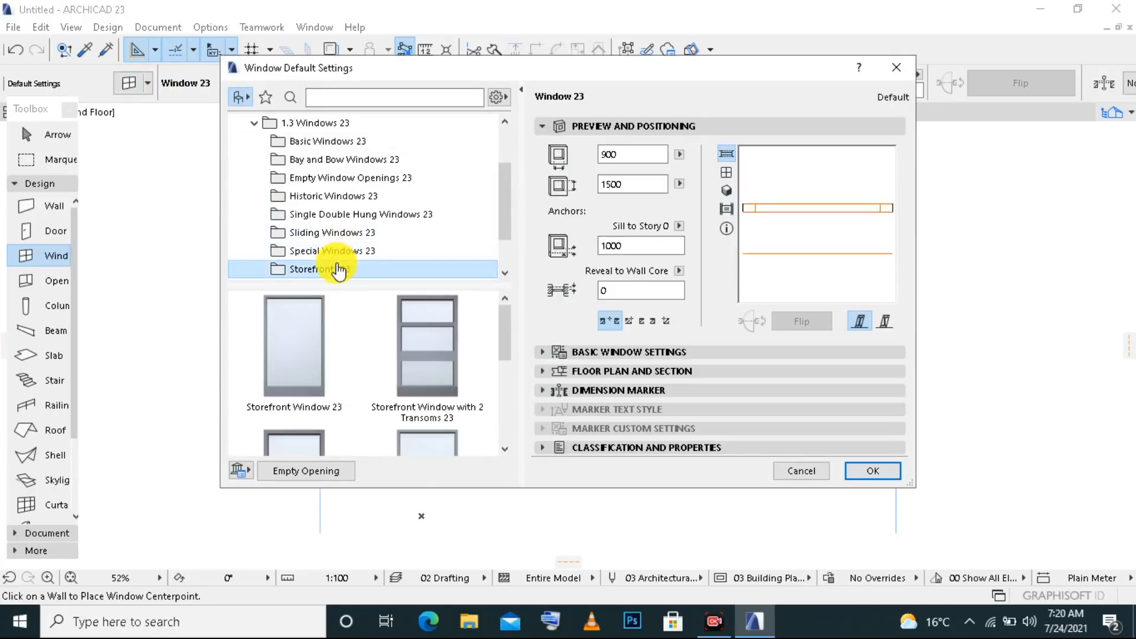
{"action": "scroll", "coordinate": [408, 406], "scroll_direction": "down", "scroll_amount": 1}
{"action": "scroll", "coordinate": [407, 400], "scroll_direction": "down", "scroll_amount": 2}
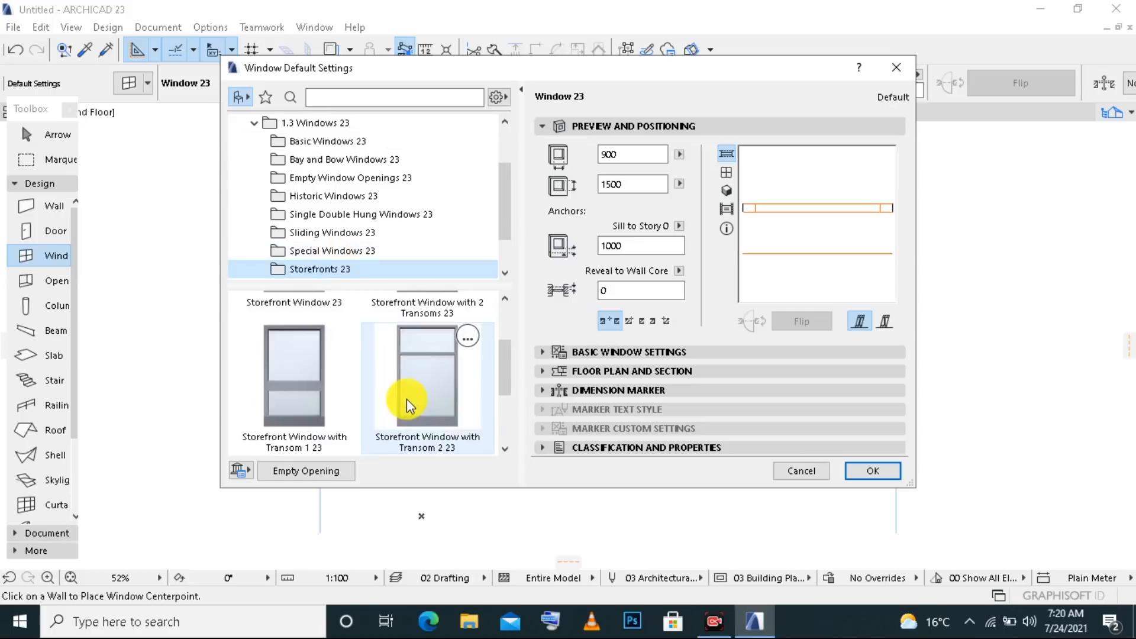
{"action": "scroll", "coordinate": [406, 397], "scroll_direction": "down", "scroll_amount": 1}
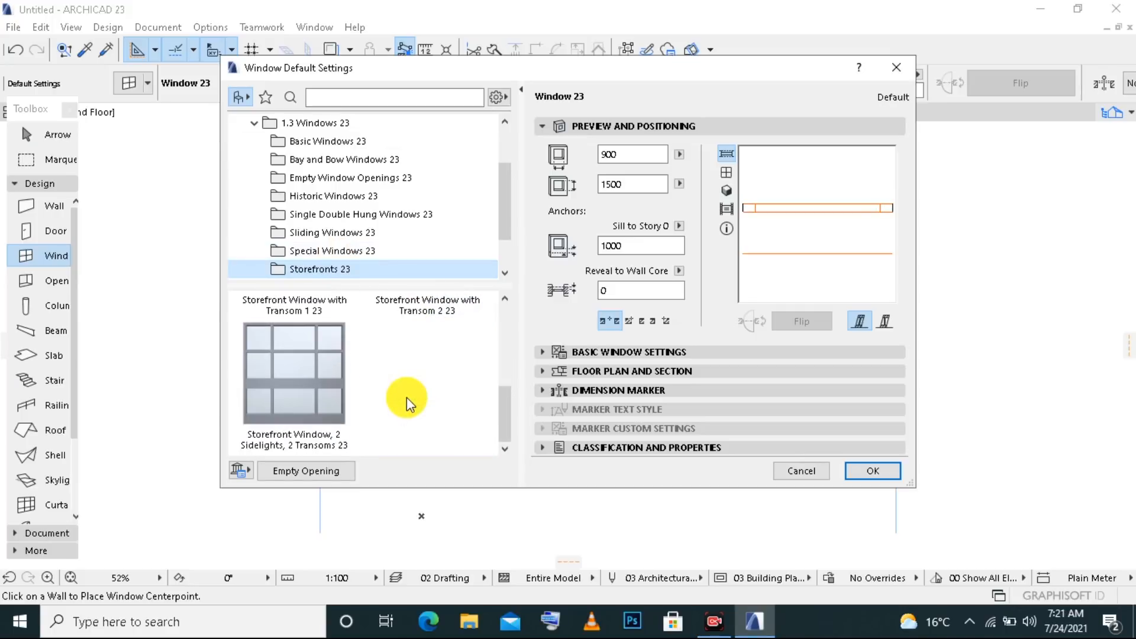
{"action": "scroll", "coordinate": [363, 386], "scroll_direction": "up", "scroll_amount": 3}
{"action": "scroll", "coordinate": [363, 384], "scroll_direction": "down", "scroll_amount": 2}
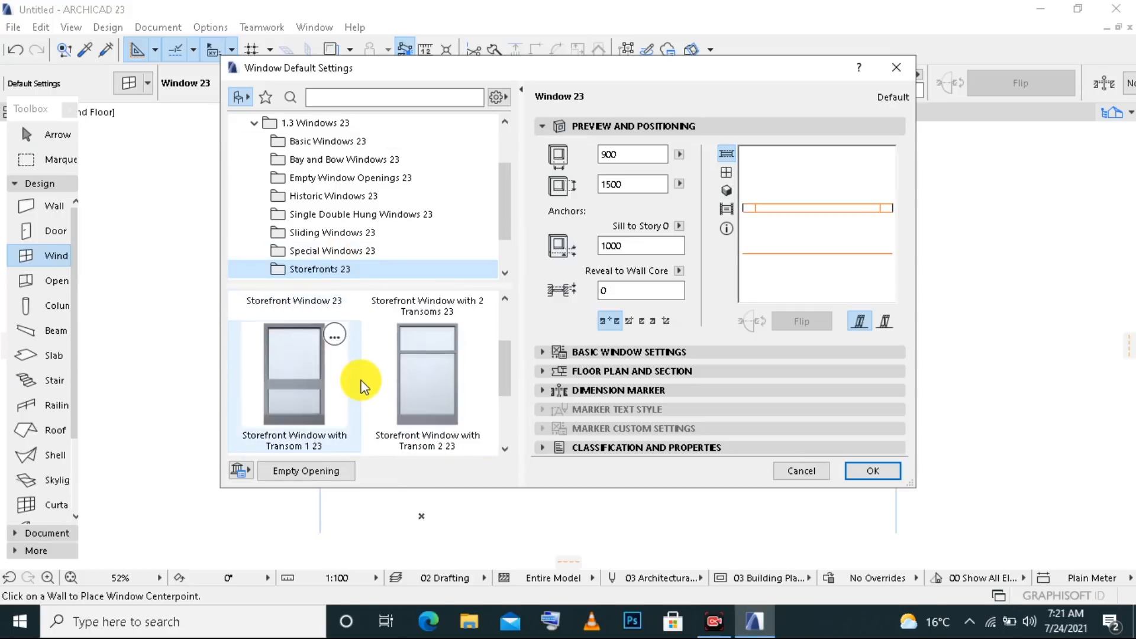
{"action": "scroll", "coordinate": [363, 380], "scroll_direction": "up", "scroll_amount": 2}
- Set Square Bay Window 23 from the Bay and Bow Windows 23 library as the default window type
{"action": "left_click", "coordinate": [302, 159]}
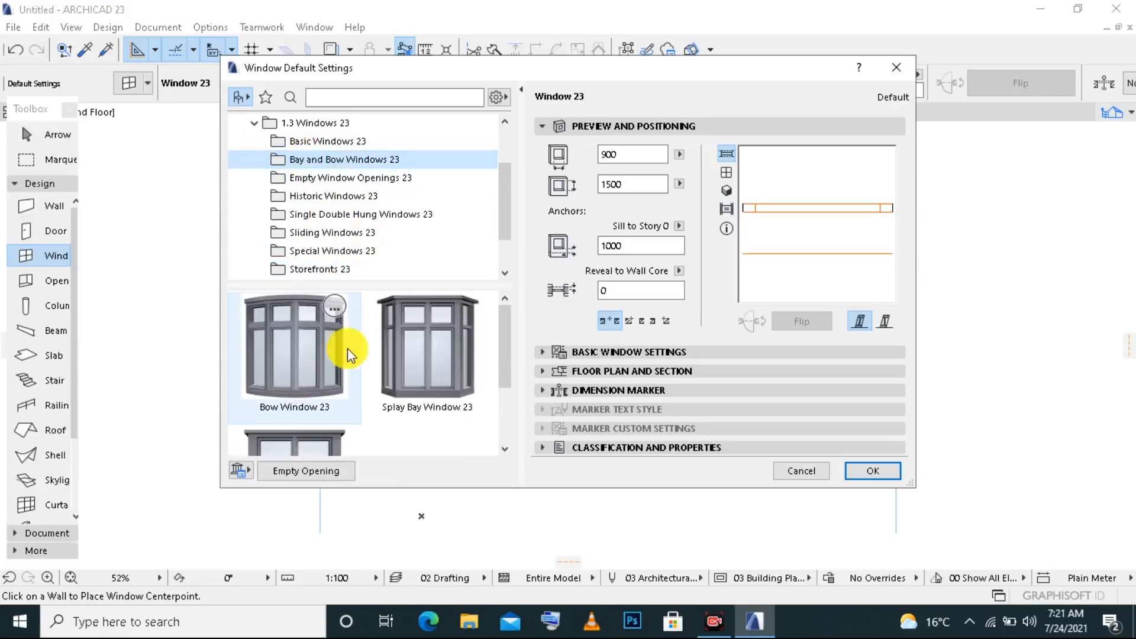
{"action": "scroll", "coordinate": [459, 358], "scroll_direction": "down", "scroll_amount": 1}
{"action": "scroll", "coordinate": [450, 360], "scroll_direction": "down", "scroll_amount": 1}
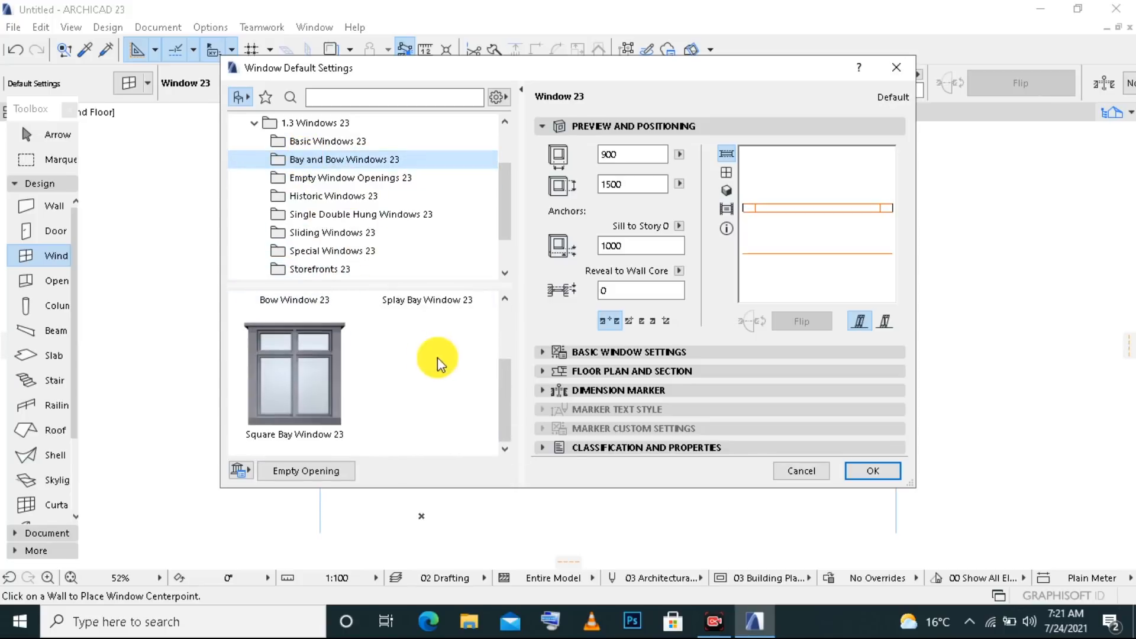
{"action": "scroll", "coordinate": [354, 362], "scroll_direction": "up", "scroll_amount": 2}
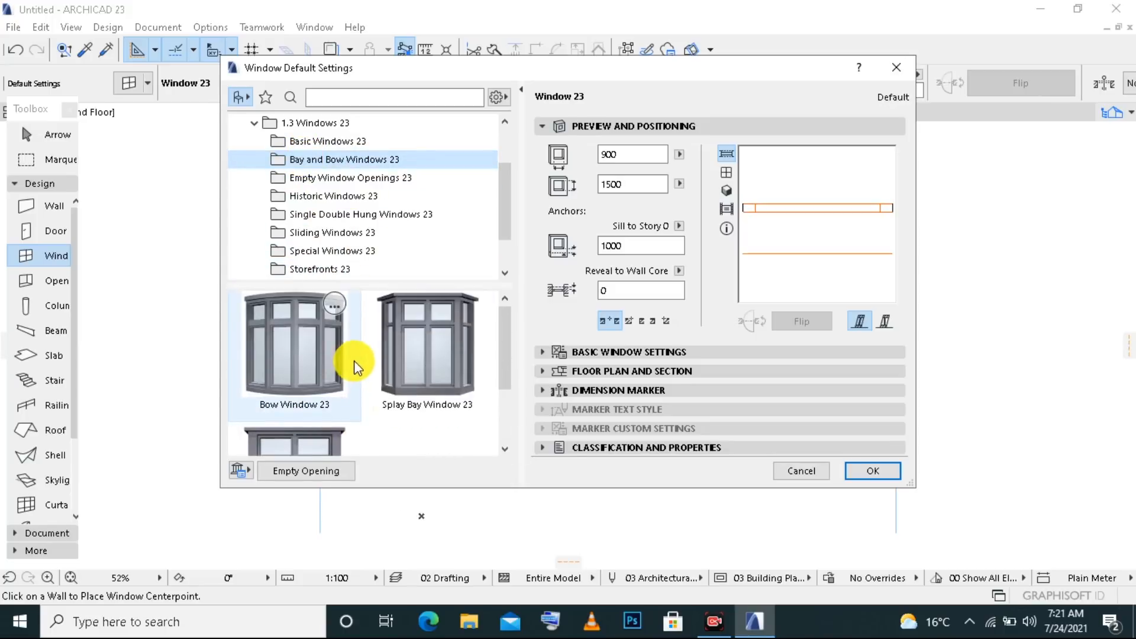
{"action": "left_click", "coordinate": [444, 359]}
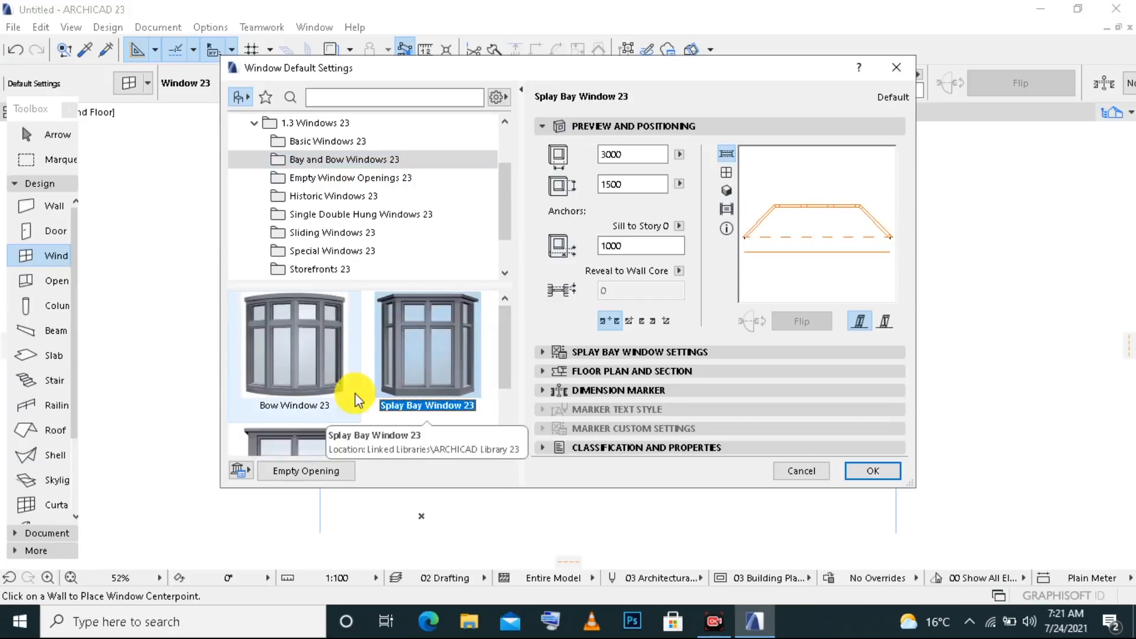
{"action": "scroll", "coordinate": [282, 371], "scroll_direction": "down", "scroll_amount": 1}
{"action": "left_click", "coordinate": [289, 399]}
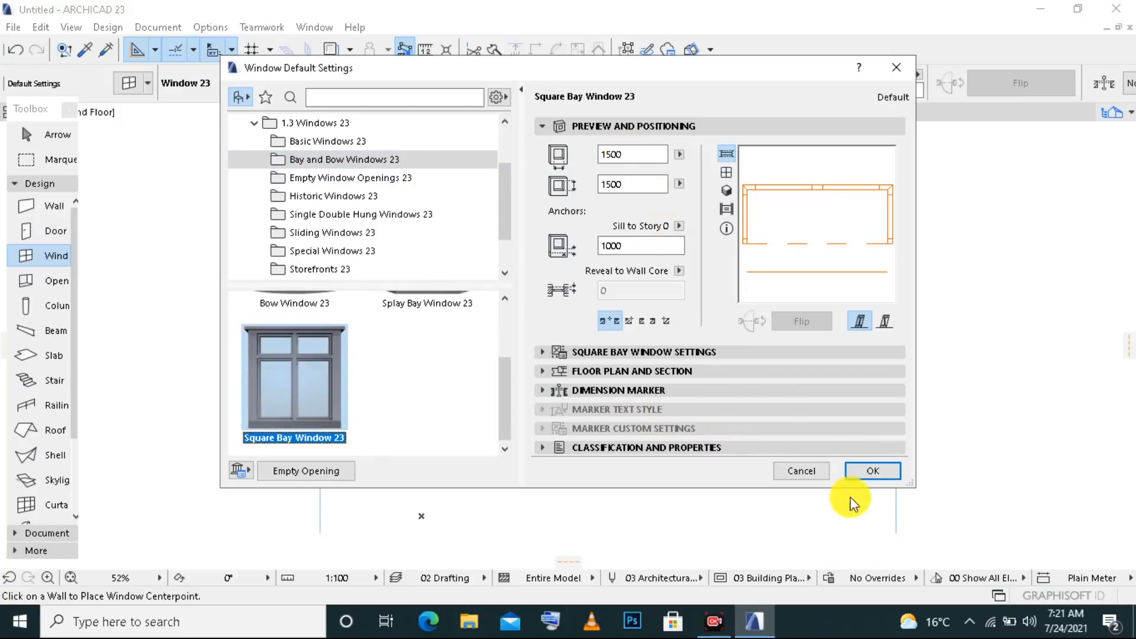
{"action": "left_click", "coordinate": [873, 472]}
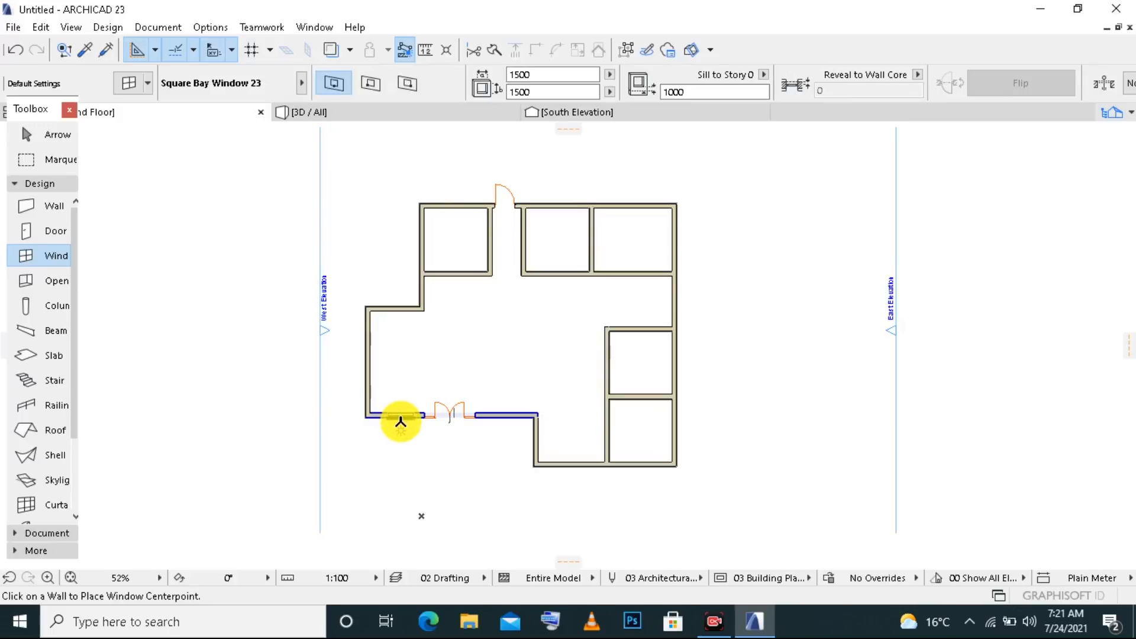
- Place three Square Bay Window 23 windows projecting outward: one each side of the double door and one in the bottommost exterior wall, beside the lower-right room
{"action": "left_click", "coordinate": [399, 416]}
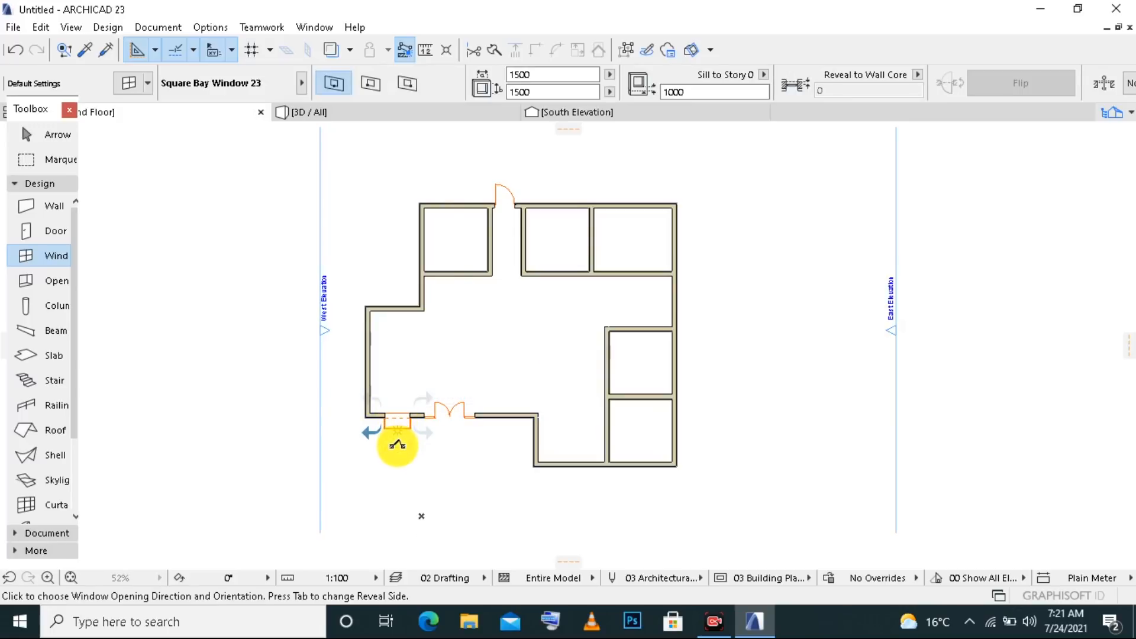
{"action": "left_click", "coordinate": [452, 447]}
{"action": "left_click", "coordinate": [504, 418]}
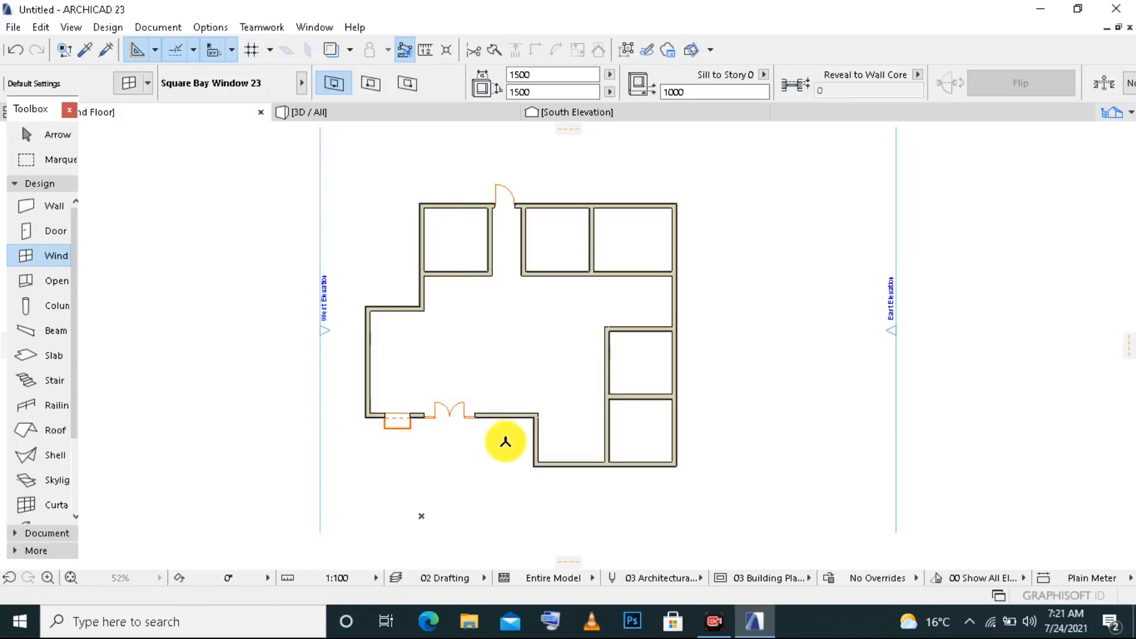
{"action": "left_click", "coordinate": [505, 452]}
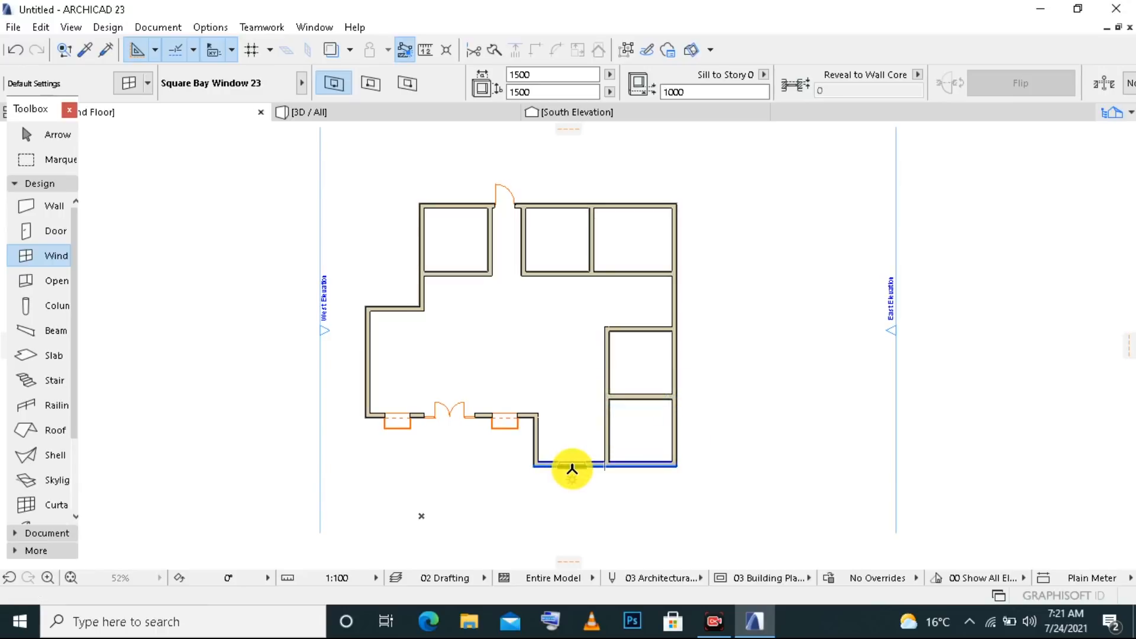
{"action": "left_click", "coordinate": [572, 469]}
{"action": "left_click", "coordinate": [577, 496]}
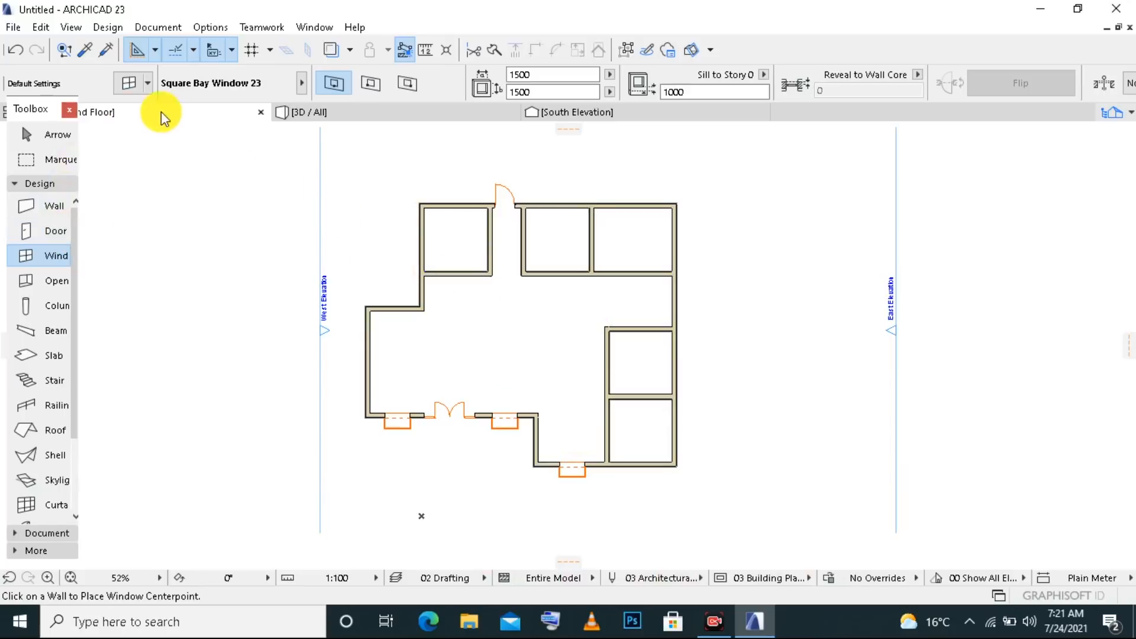
- Open the default door settings and examine the door types in Hinged Doors 23
{"action": "left_click", "coordinate": [51, 232]}
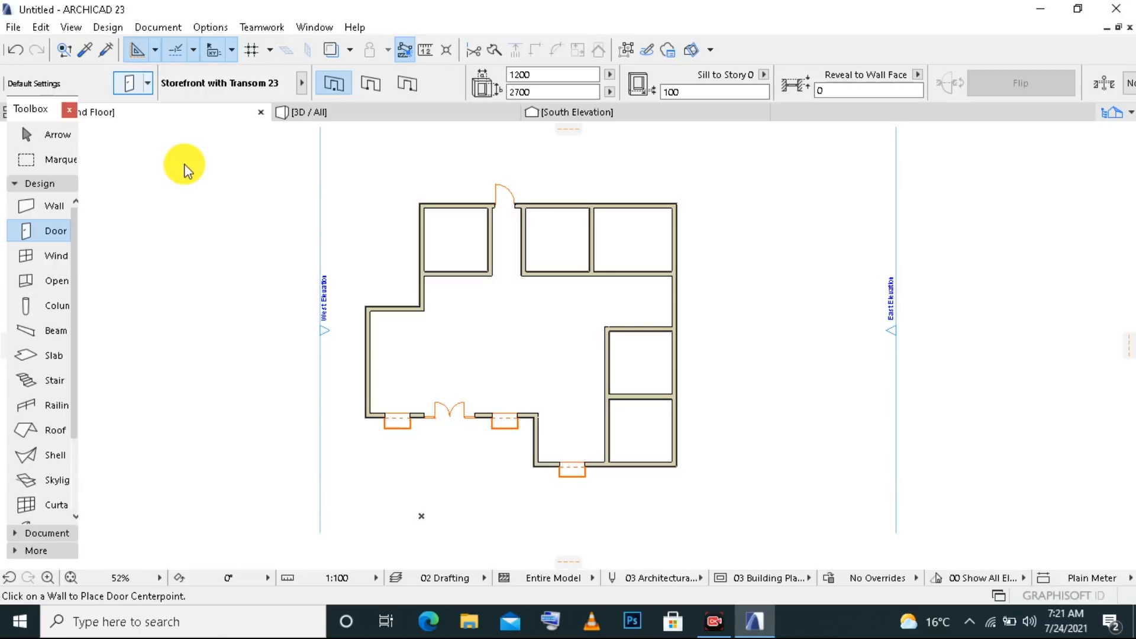
{"action": "key", "text": "ctrl+t"}
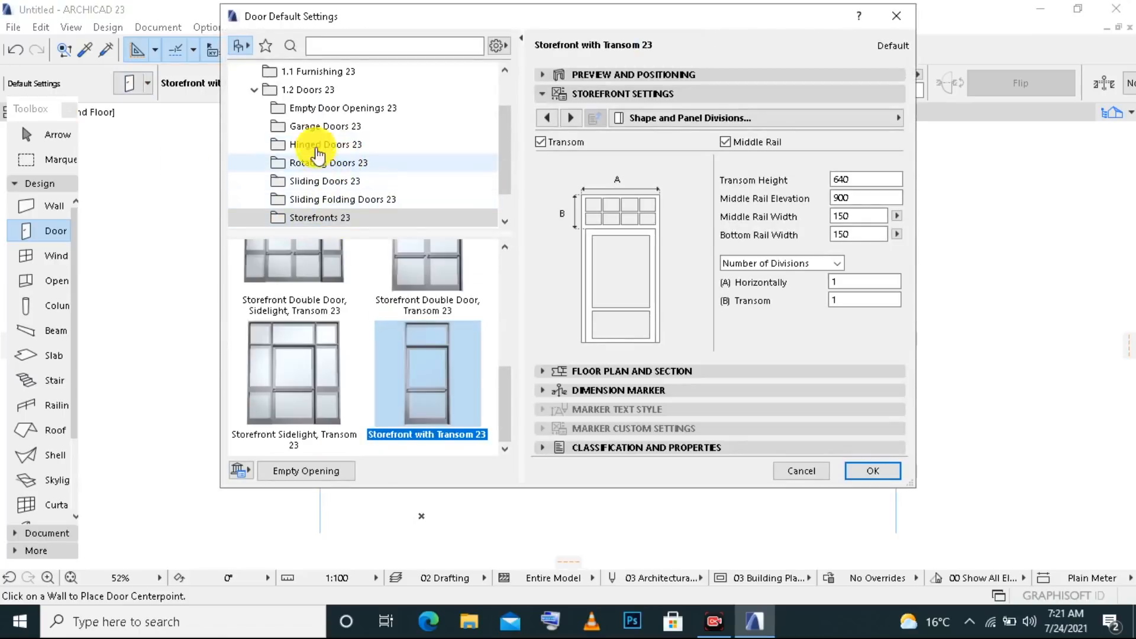
{"action": "left_click", "coordinate": [305, 90]}
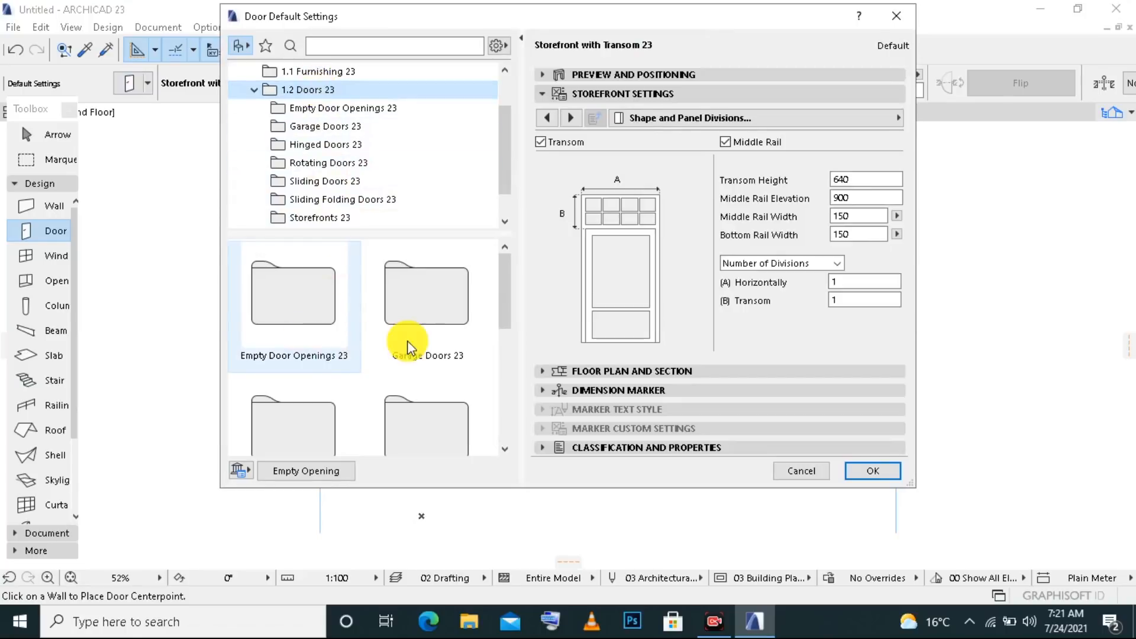
{"action": "scroll", "coordinate": [388, 349], "scroll_direction": "down", "scroll_amount": 1}
{"action": "left_click", "coordinate": [291, 400]}
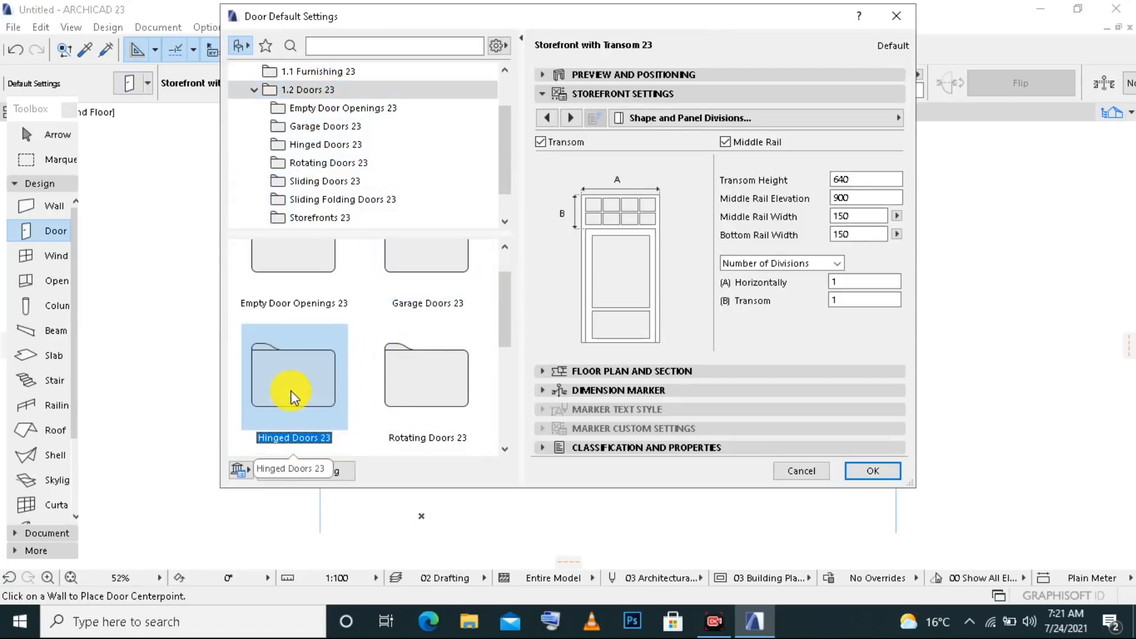
{"action": "double_click", "coordinate": [291, 398]}
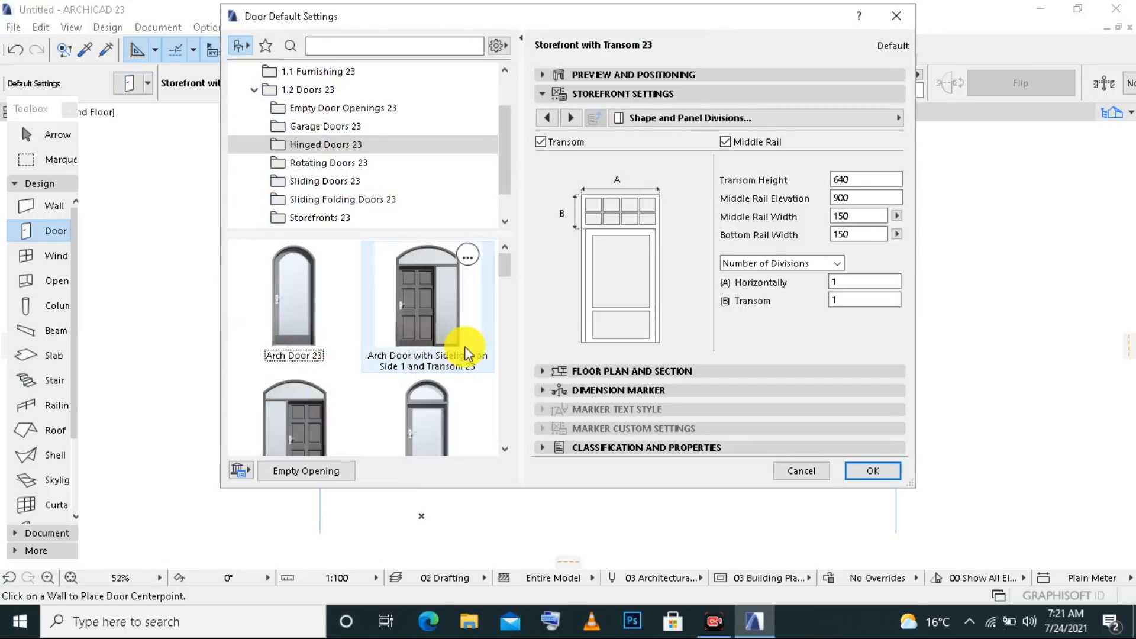
{"action": "scroll", "coordinate": [465, 354], "scroll_direction": "down", "scroll_amount": 2}
{"action": "scroll", "coordinate": [465, 354], "scroll_direction": "down", "scroll_amount": 7}
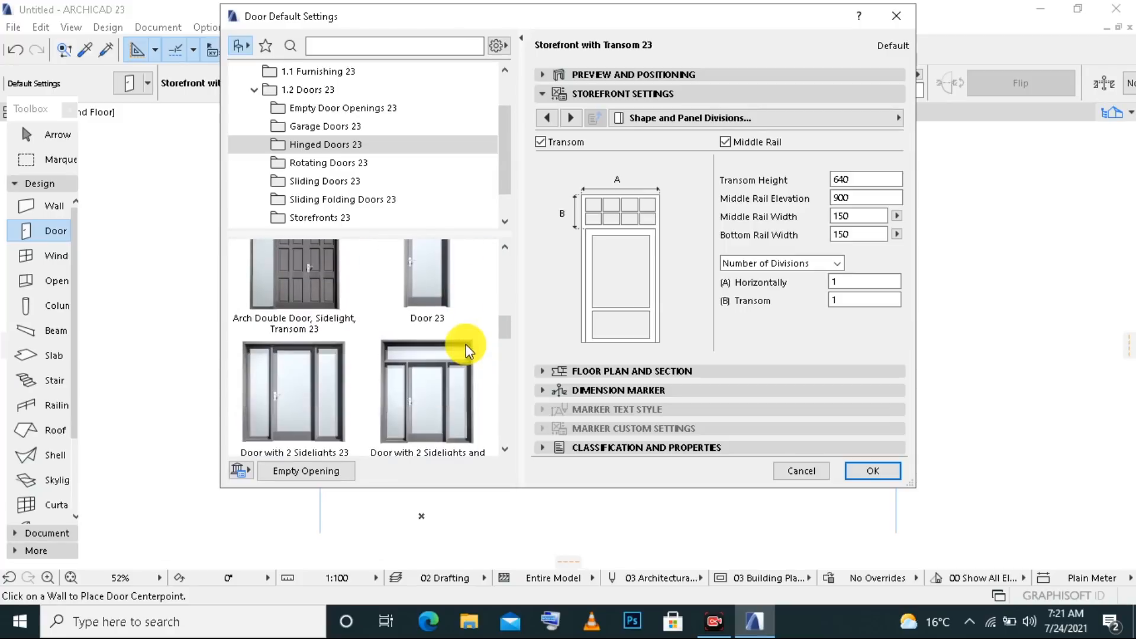
{"action": "scroll", "coordinate": [465, 348], "scroll_direction": "down", "scroll_amount": 6}
{"action": "scroll", "coordinate": [464, 348], "scroll_direction": "up", "scroll_amount": 3}
{"action": "scroll", "coordinate": [464, 348], "scroll_direction": "up", "scroll_amount": 2}
{"action": "scroll", "coordinate": [358, 221], "scroll_direction": "down", "scroll_amount": 2}
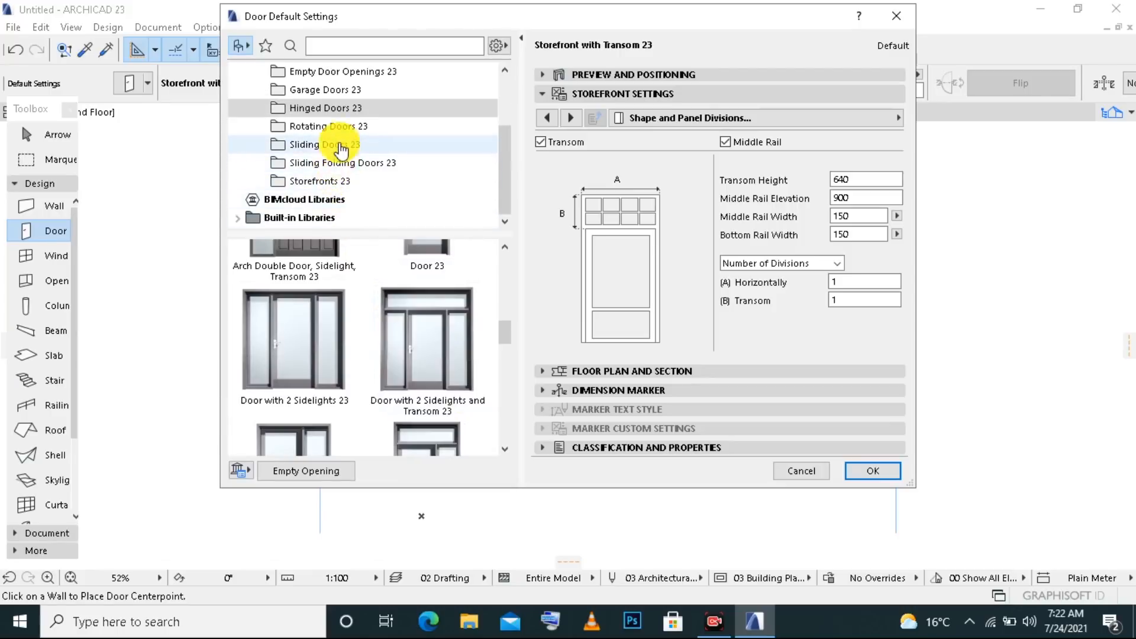
{"action": "scroll", "coordinate": [351, 134], "scroll_direction": "up", "scroll_amount": 2}
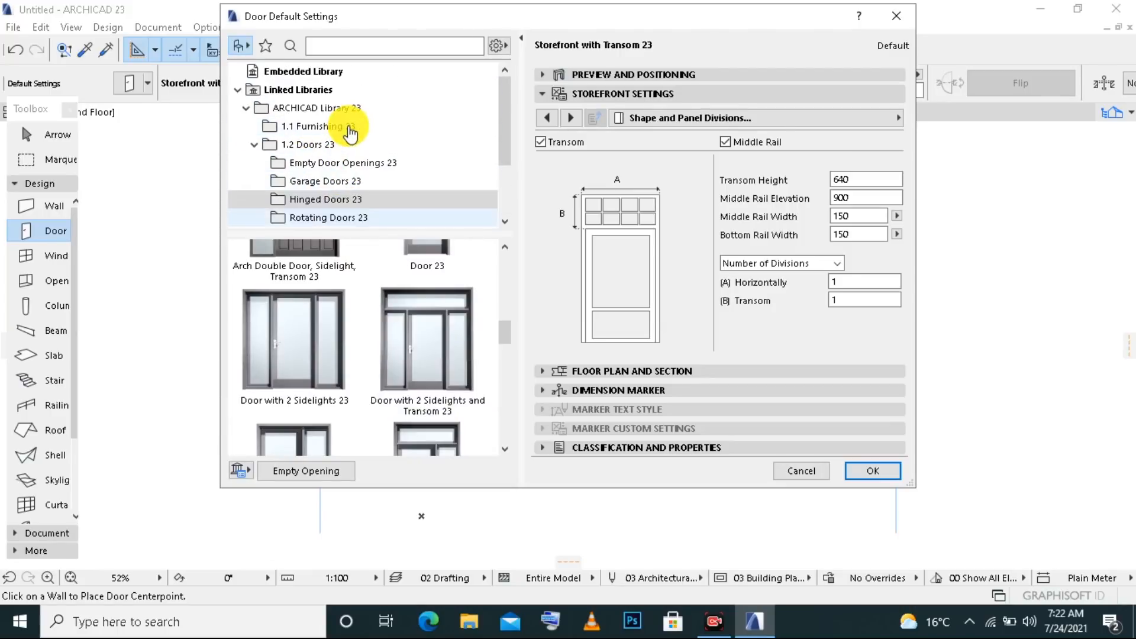
- Examine the folders of the 1.2 Doors 23 library and the door types in Storefronts 23
{"action": "left_click", "coordinate": [323, 145]}
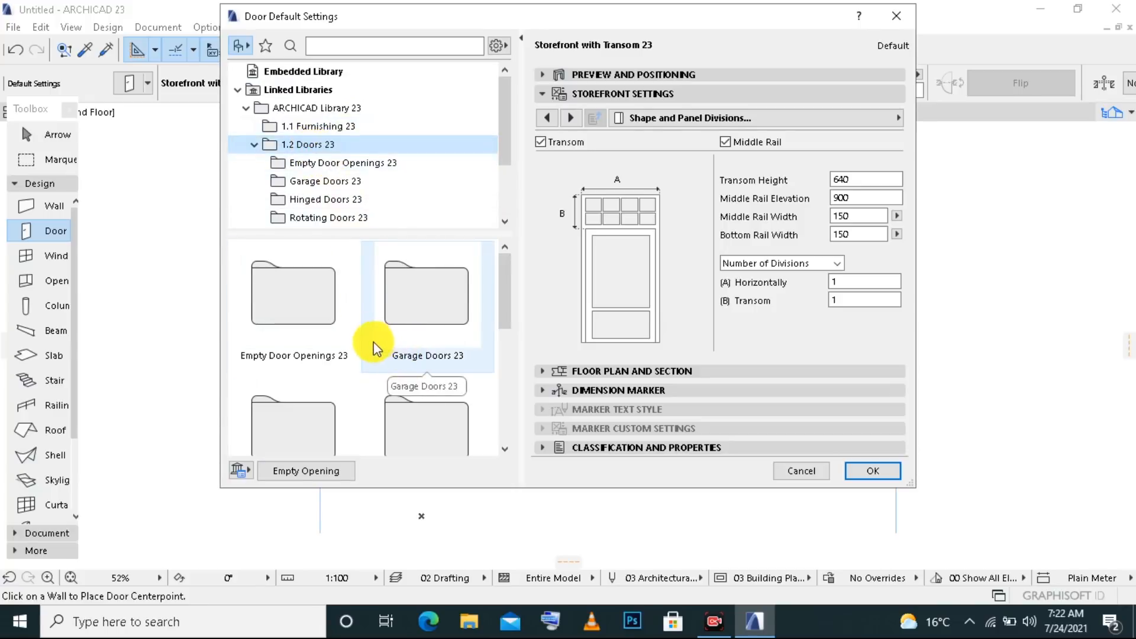
{"action": "scroll", "coordinate": [332, 361], "scroll_direction": "down", "scroll_amount": 1}
{"action": "left_click", "coordinate": [292, 386]}
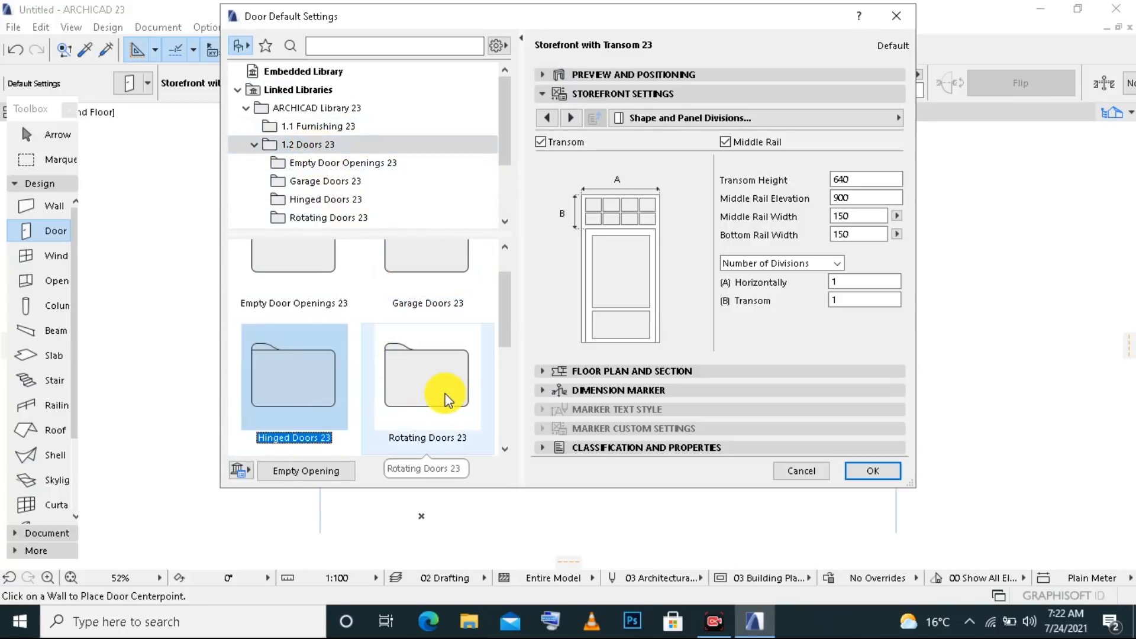
{"action": "scroll", "coordinate": [445, 393], "scroll_direction": "down", "scroll_amount": 2}
{"action": "scroll", "coordinate": [445, 396], "scroll_direction": "down", "scroll_amount": 1}
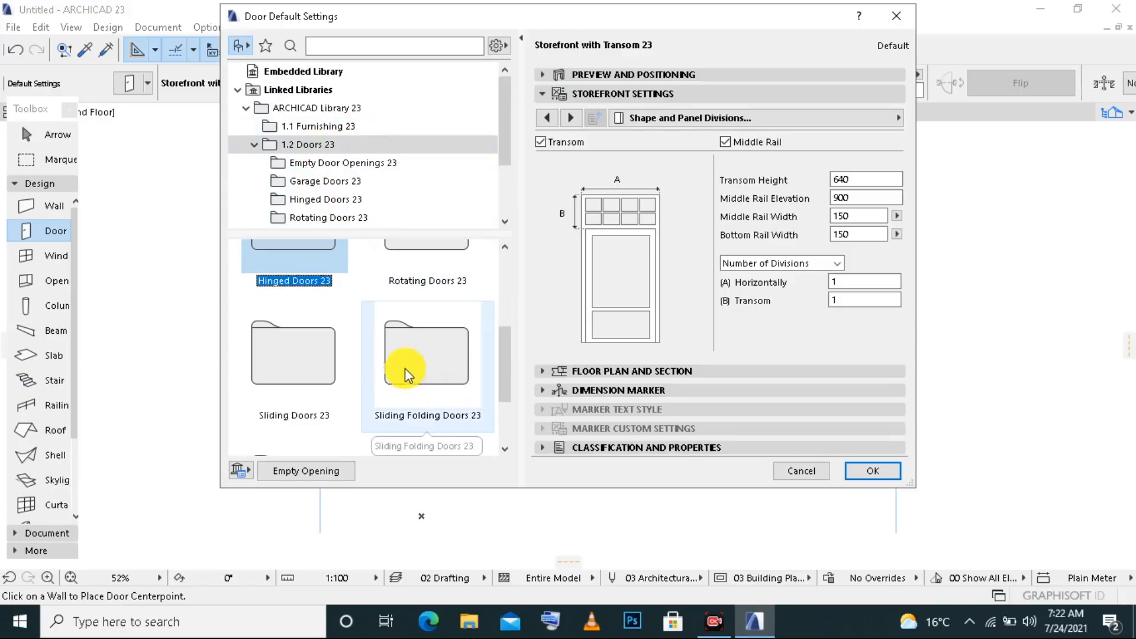
{"action": "scroll", "coordinate": [443, 364], "scroll_direction": "down", "scroll_amount": 2}
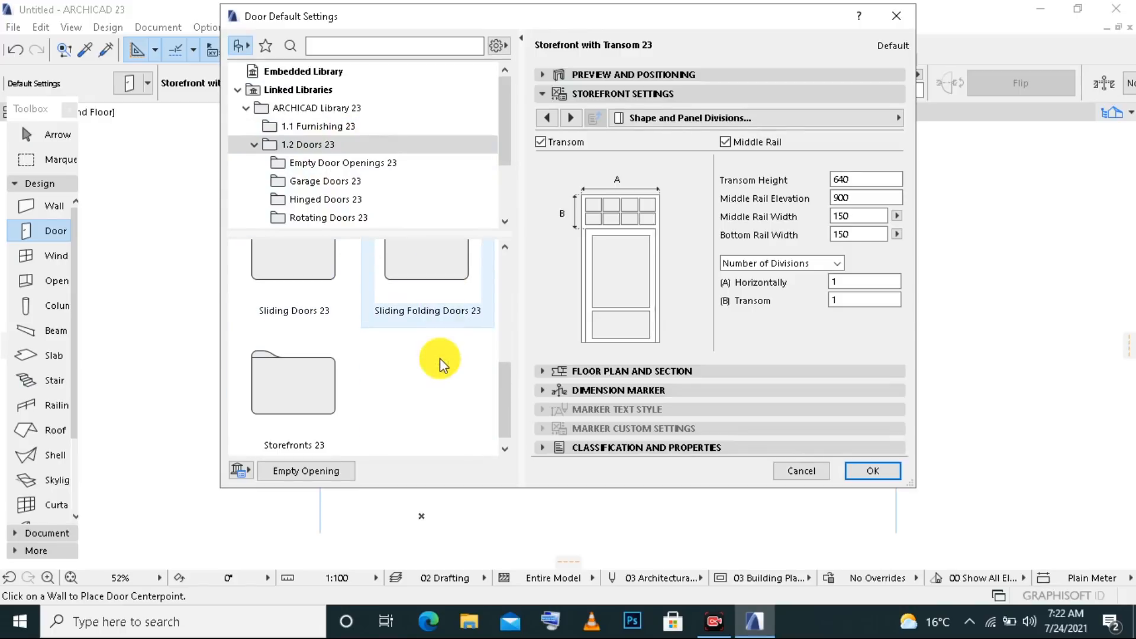
{"action": "double_click", "coordinate": [306, 420]}
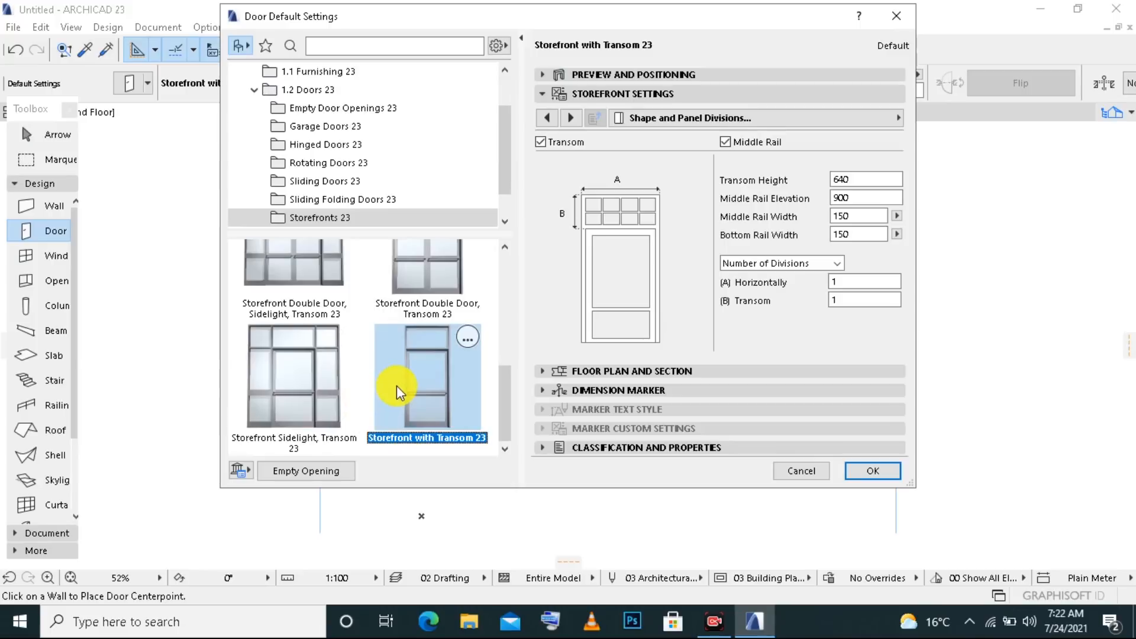
{"action": "scroll", "coordinate": [398, 391], "scroll_direction": "up", "scroll_amount": 2}
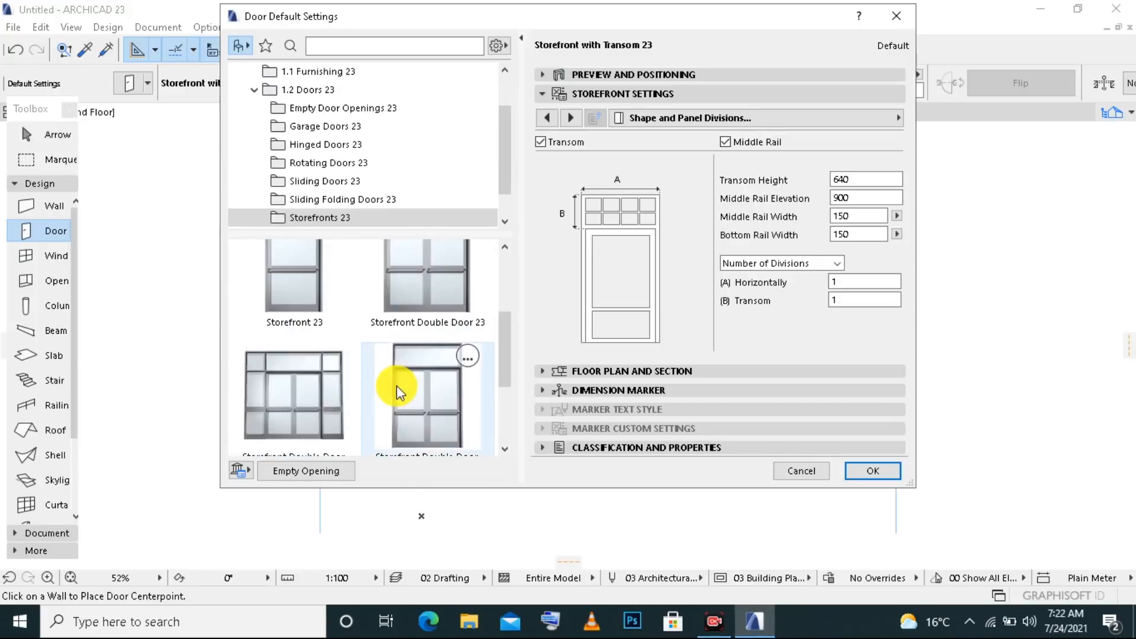
{"action": "scroll", "coordinate": [398, 392], "scroll_direction": "up", "scroll_amount": 2}
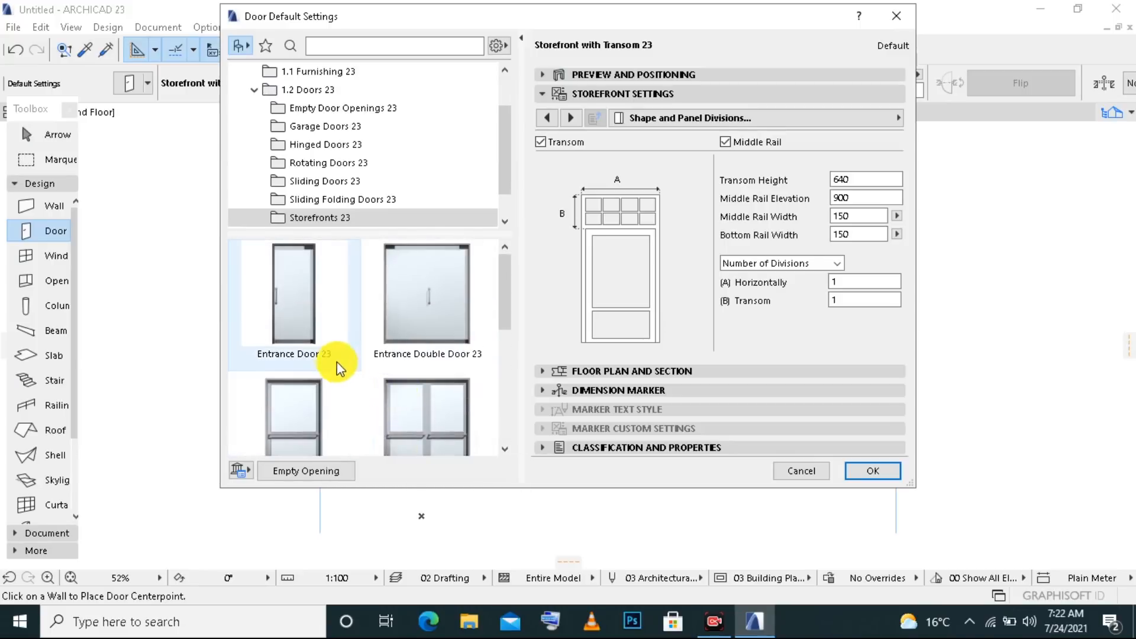
{"action": "scroll", "coordinate": [444, 330], "scroll_direction": "down", "scroll_amount": 3}
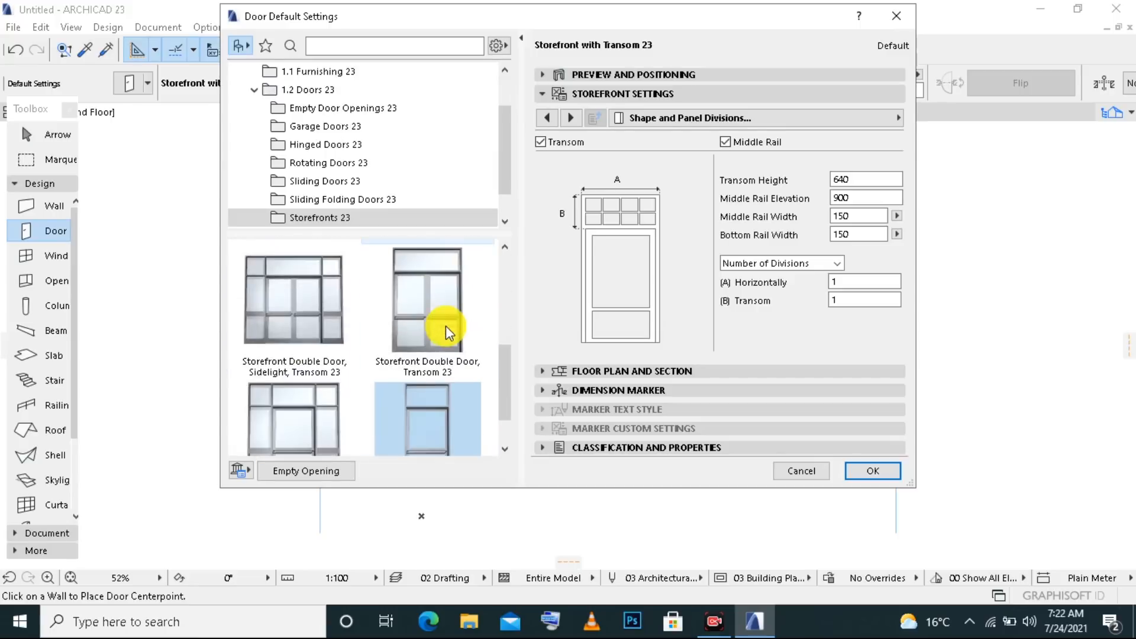
{"action": "scroll", "coordinate": [447, 329], "scroll_direction": "up", "scroll_amount": 2}
{"action": "scroll", "coordinate": [438, 327], "scroll_direction": "up", "scroll_amount": 2}
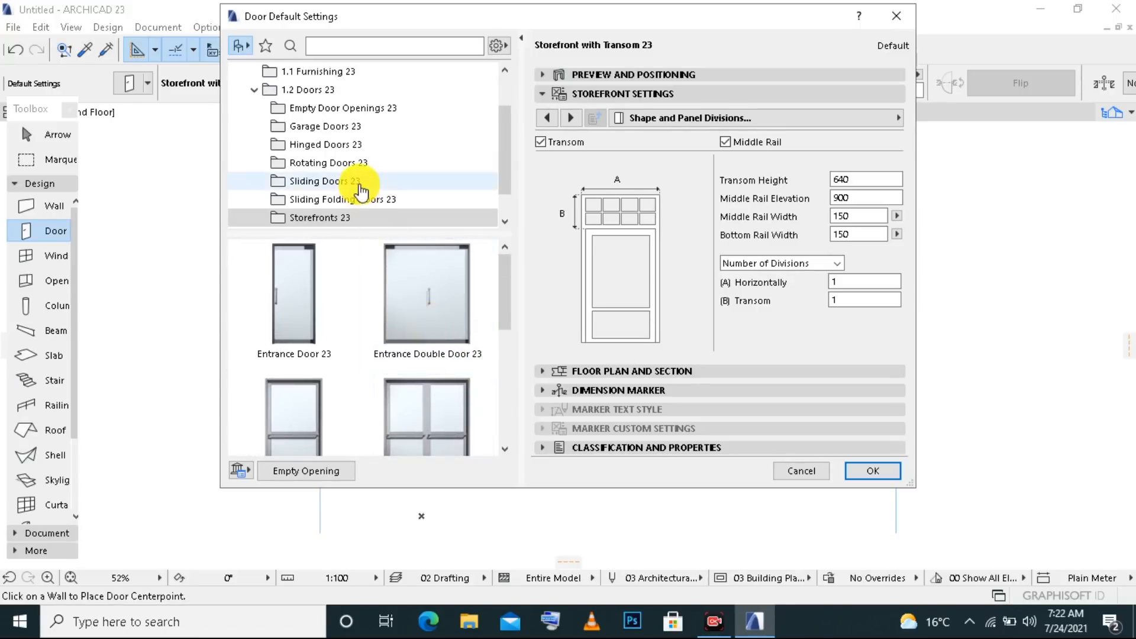
{"action": "scroll", "coordinate": [360, 191], "scroll_direction": "up", "scroll_amount": 2}
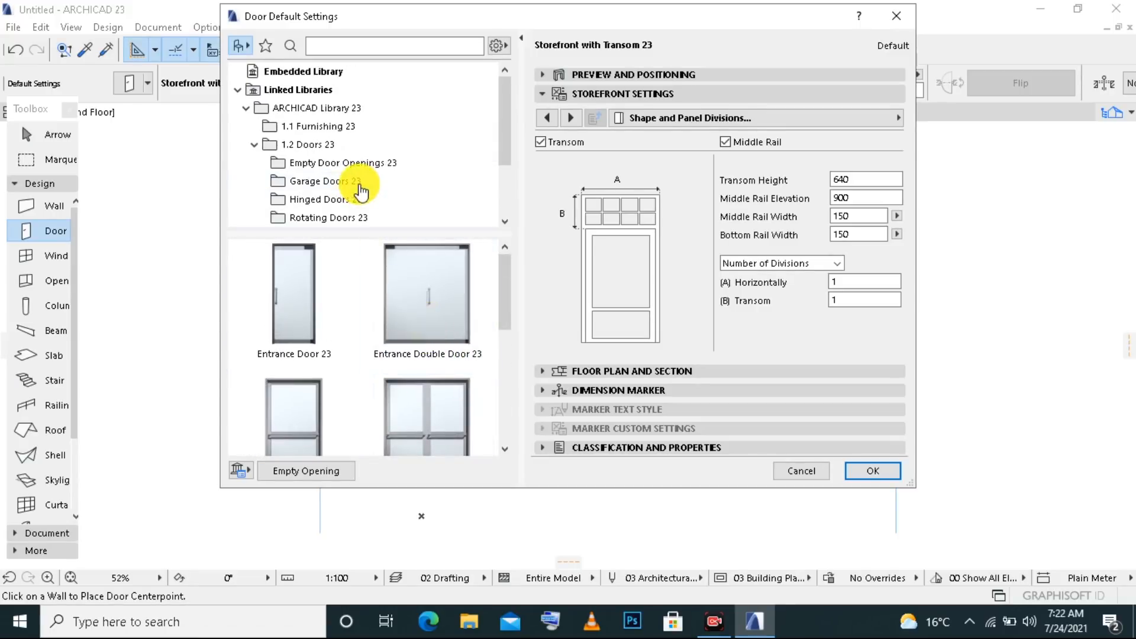
- Set Door 23 from the Hinged Doors 23 library as the default door type
{"action": "left_click", "coordinate": [329, 201]}
{"action": "scroll", "coordinate": [367, 314], "scroll_direction": "down", "scroll_amount": 2}
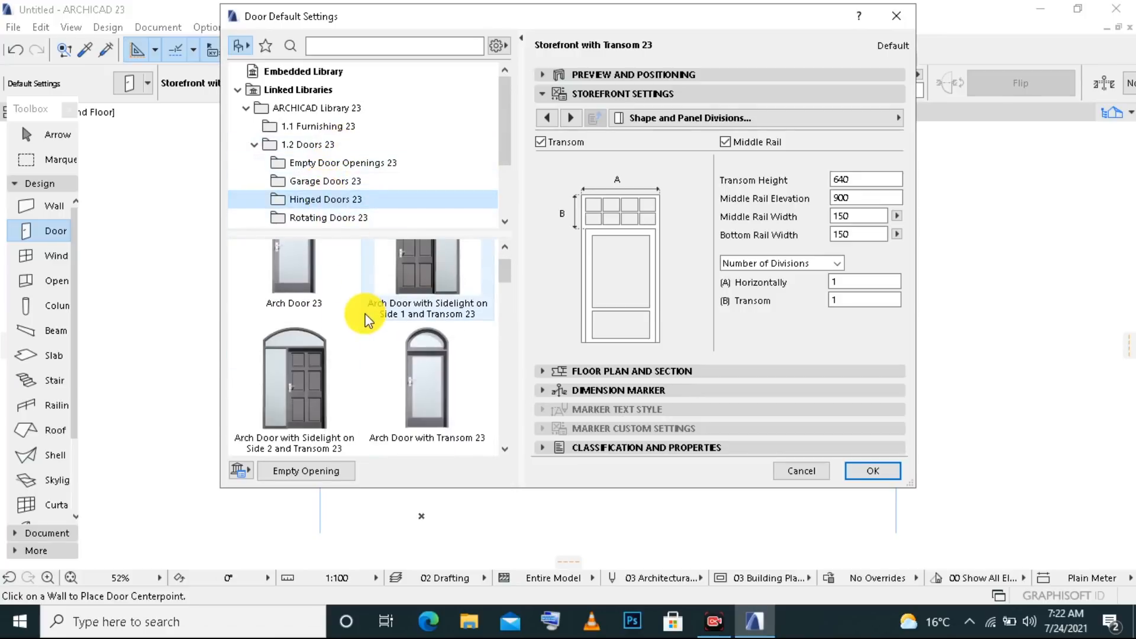
{"action": "scroll", "coordinate": [364, 318], "scroll_direction": "down", "scroll_amount": 3}
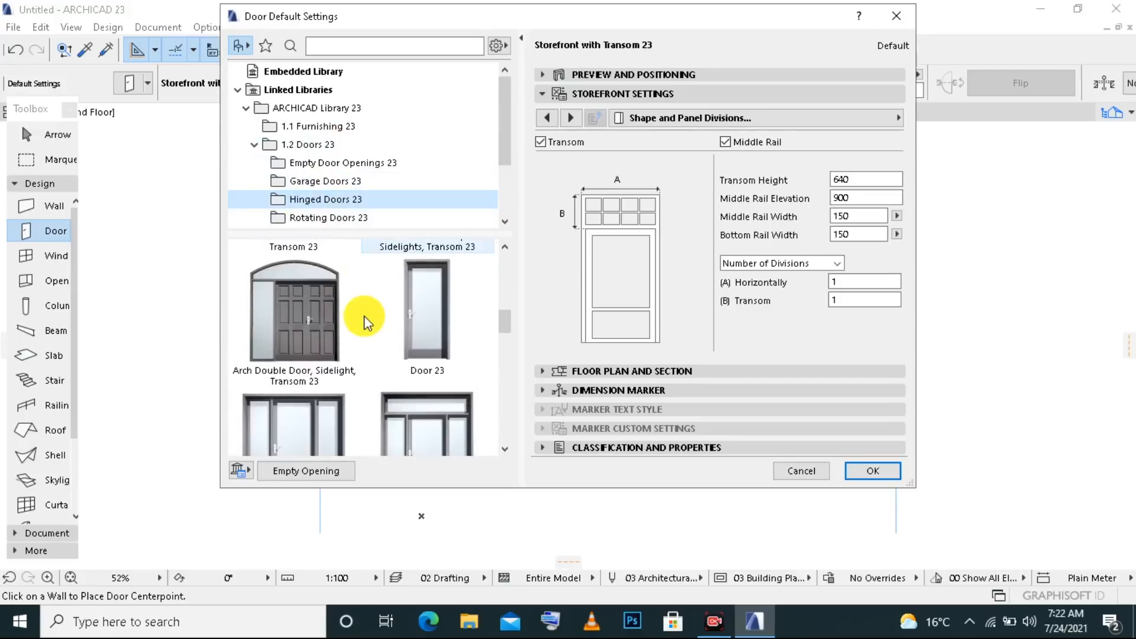
{"action": "left_click", "coordinate": [438, 307]}
{"action": "left_click", "coordinate": [867, 474]}
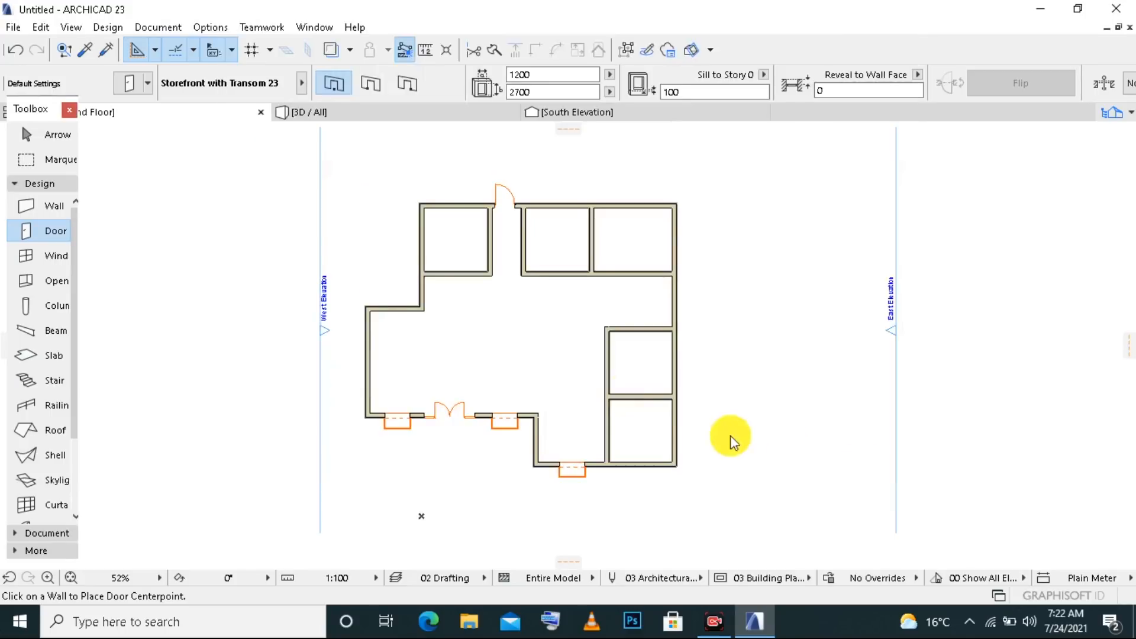
- Place a Door 23 in the lower wall of each of the three upper rooms, opening into the rooms
{"action": "left_click", "coordinate": [454, 271]}
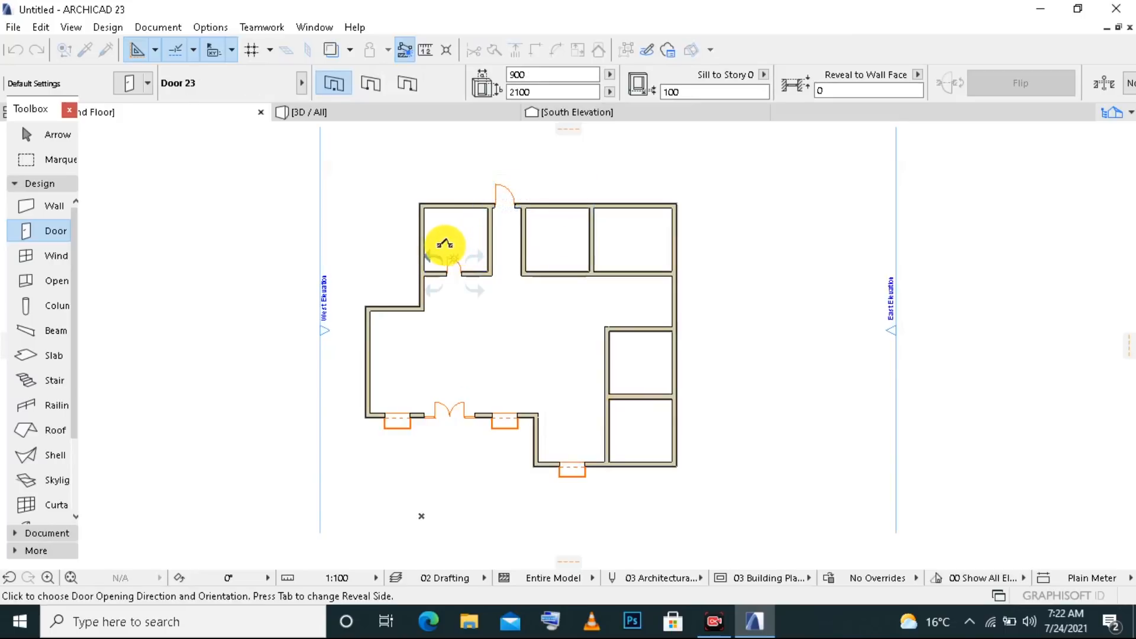
{"action": "left_click", "coordinate": [474, 244]}
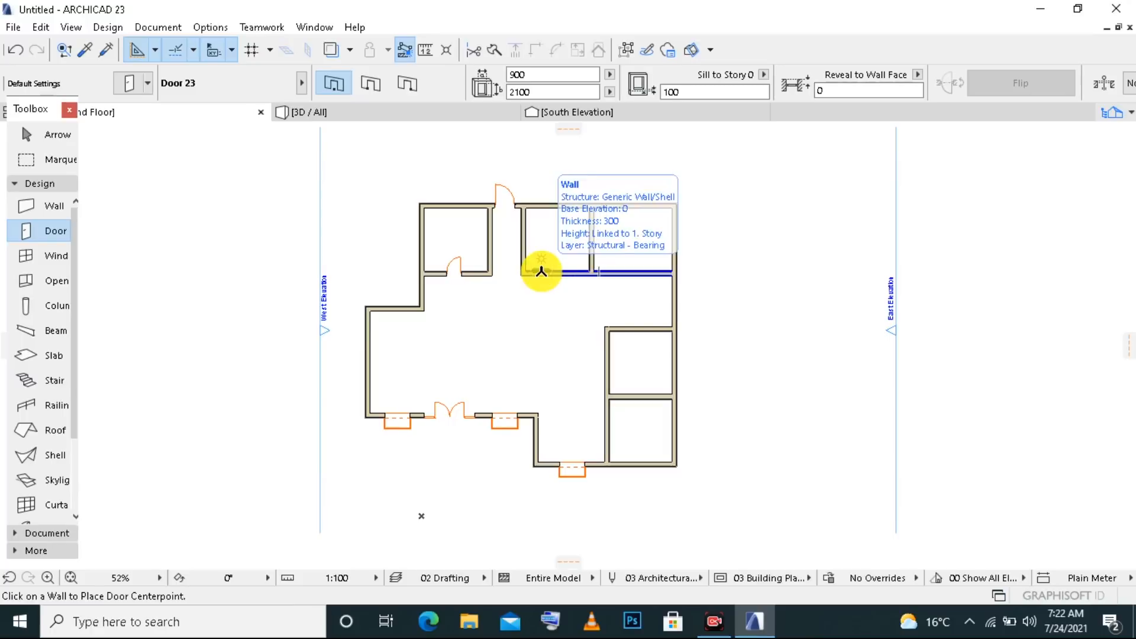
{"action": "left_click", "coordinate": [541, 271]}
{"action": "left_click", "coordinate": [535, 240]}
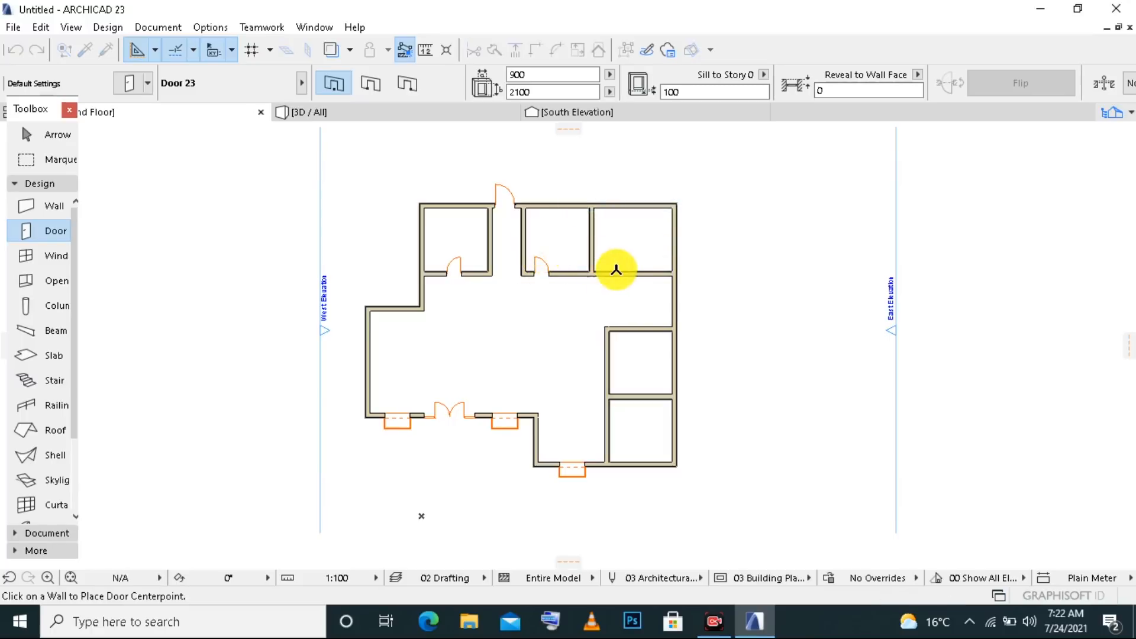
{"action": "left_click", "coordinate": [656, 269]}
{"action": "left_click", "coordinate": [654, 259]}
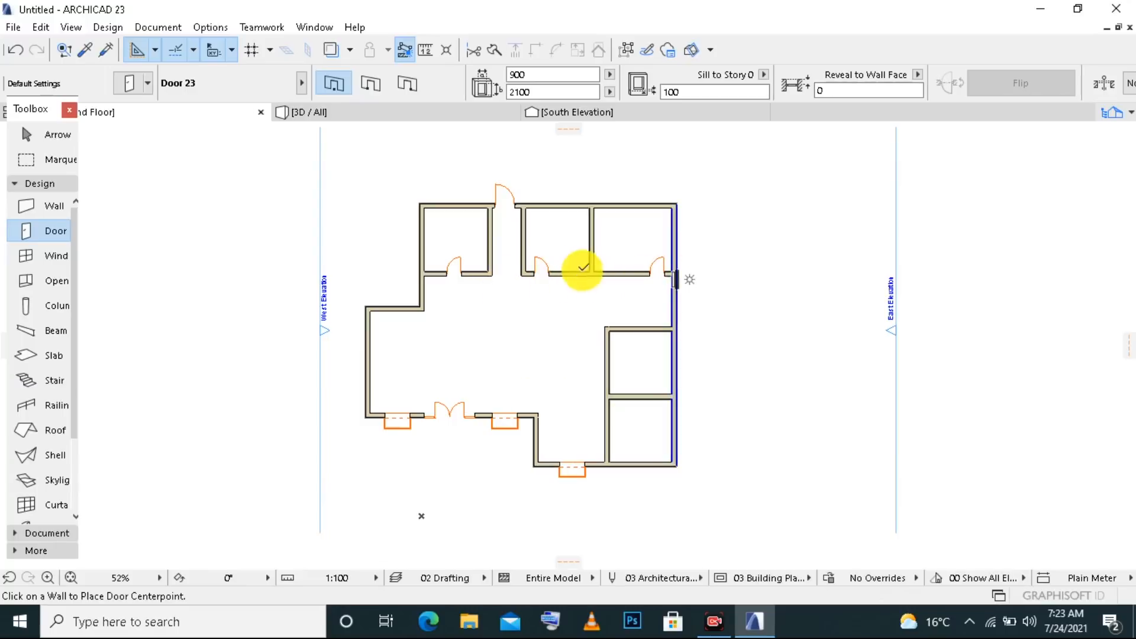
- Stretch the upper-left room's door to about 821 mm wide and shift it toward that room's left wall
{"action": "left_click", "coordinate": [458, 272]}
{"action": "left_click", "coordinate": [461, 273]}
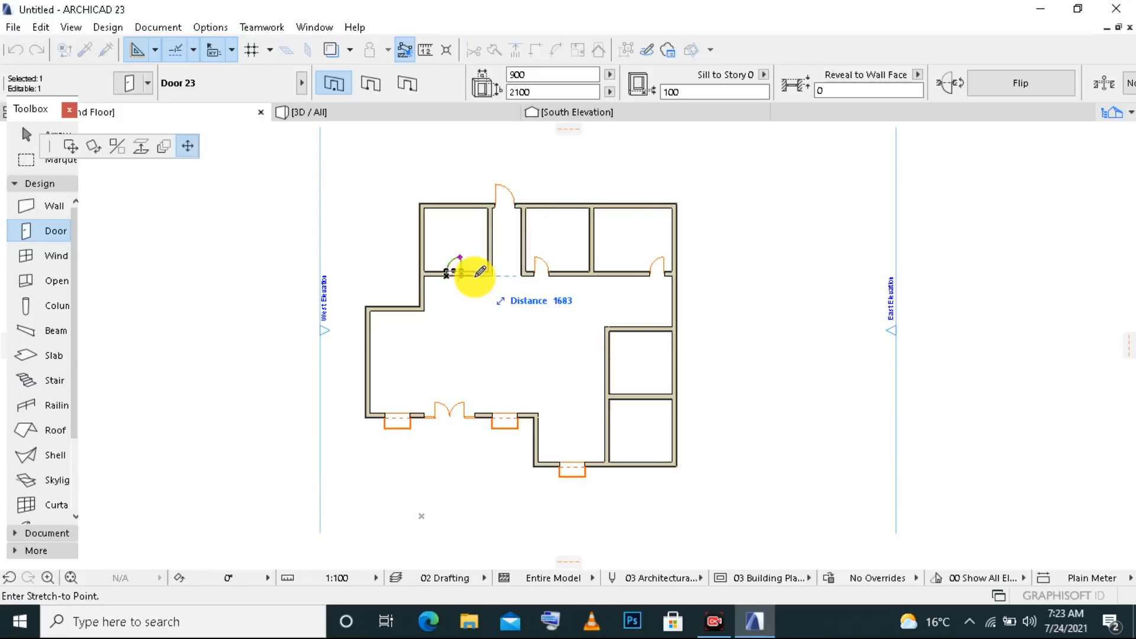
{"action": "left_click", "coordinate": [434, 276]}
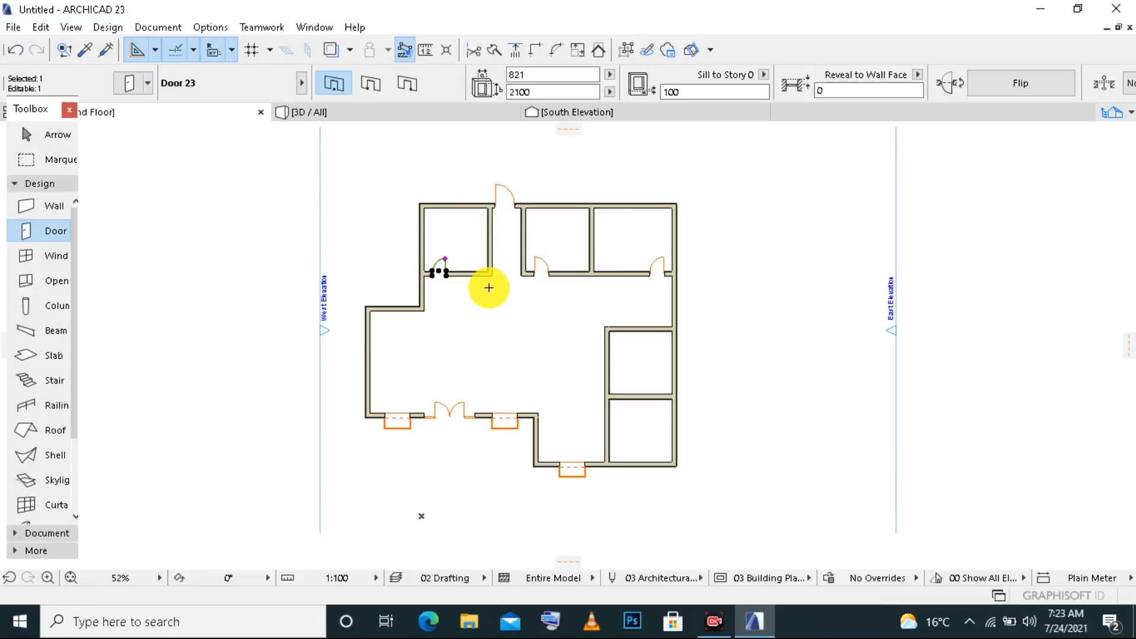
{"action": "key", "text": "ctrl+m"}
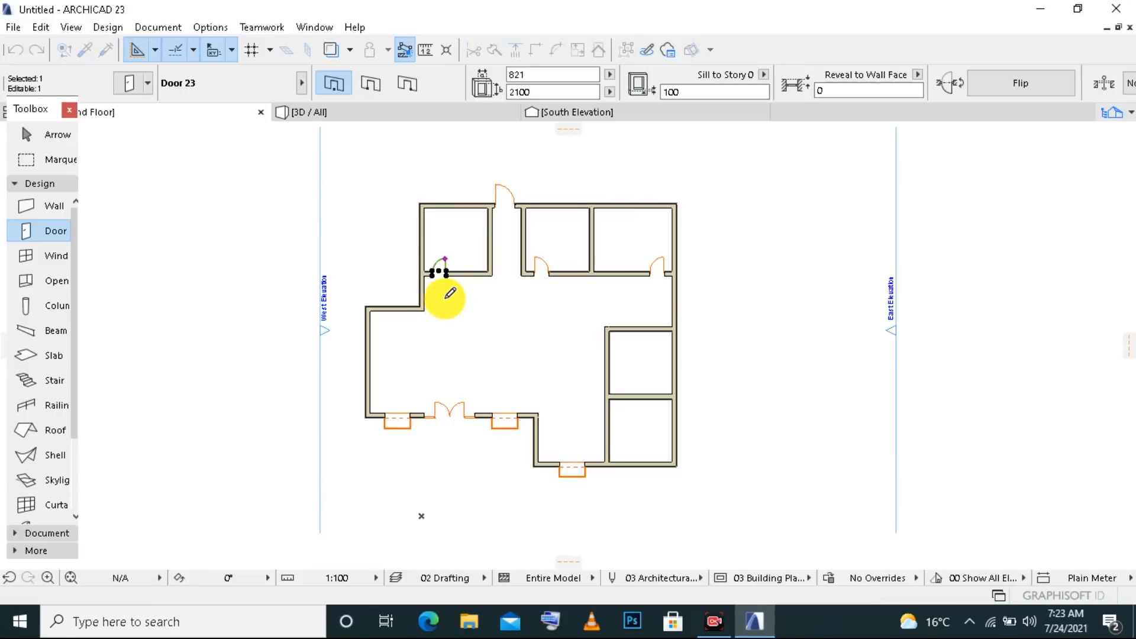
{"action": "key", "text": "Escape"}
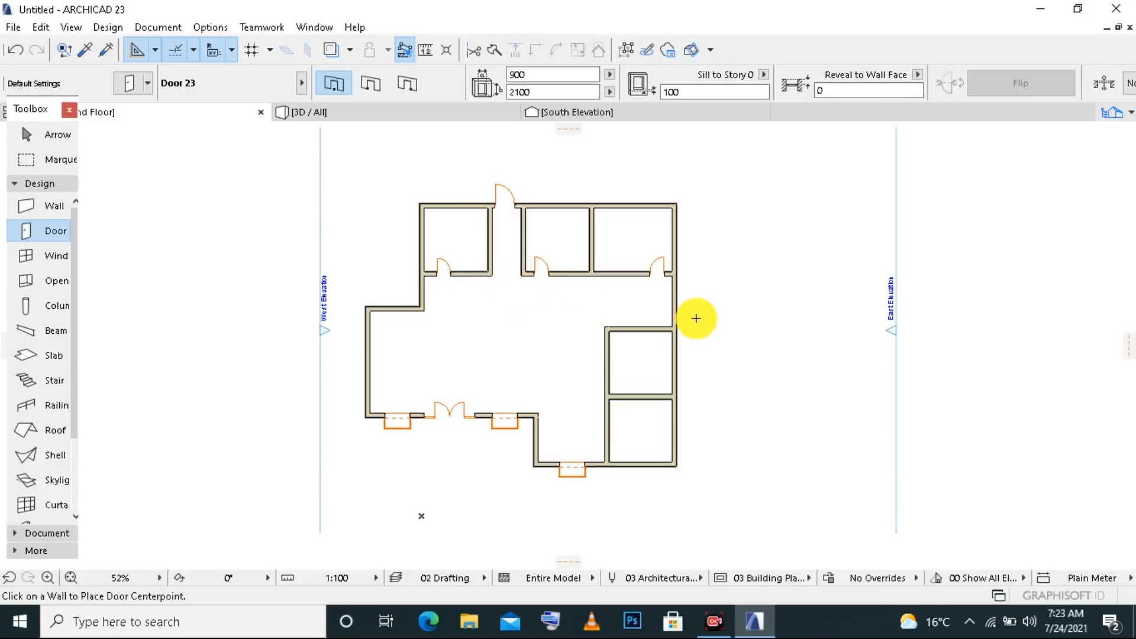
- Draw a polygonal slab around the whole building, tracing every outer wall corner from the upper-left one back to the start
{"action": "scroll", "coordinate": [576, 372], "scroll_direction": "down", "scroll_amount": 3}
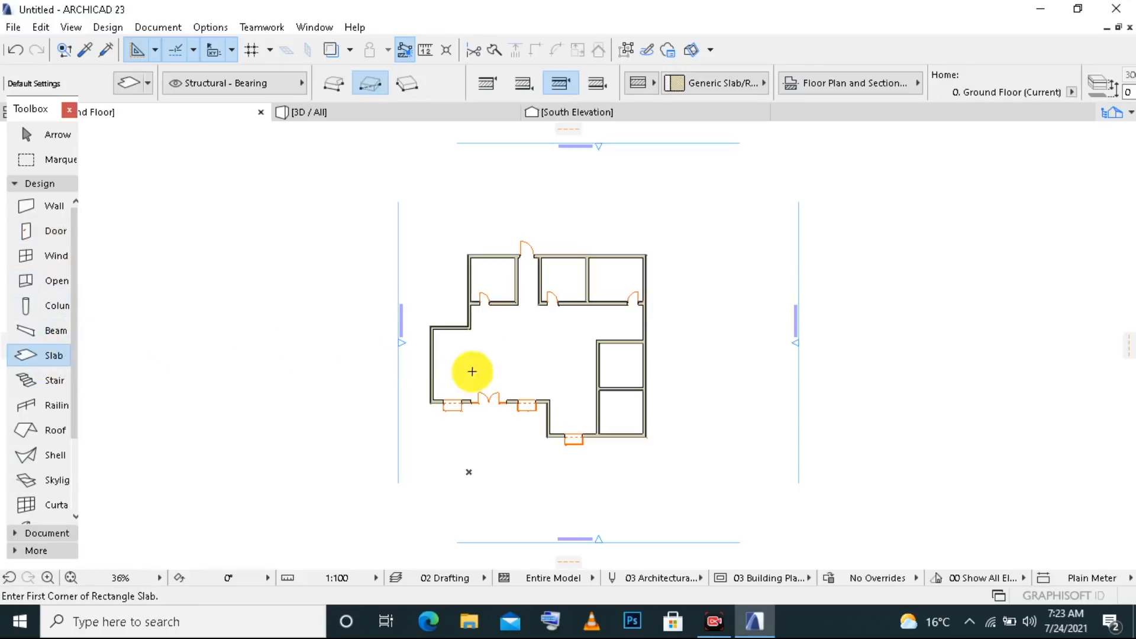
{"action": "scroll", "coordinate": [449, 251], "scroll_direction": "up", "scroll_amount": 1}
{"action": "scroll", "coordinate": [450, 251], "scroll_direction": "up", "scroll_amount": 1}
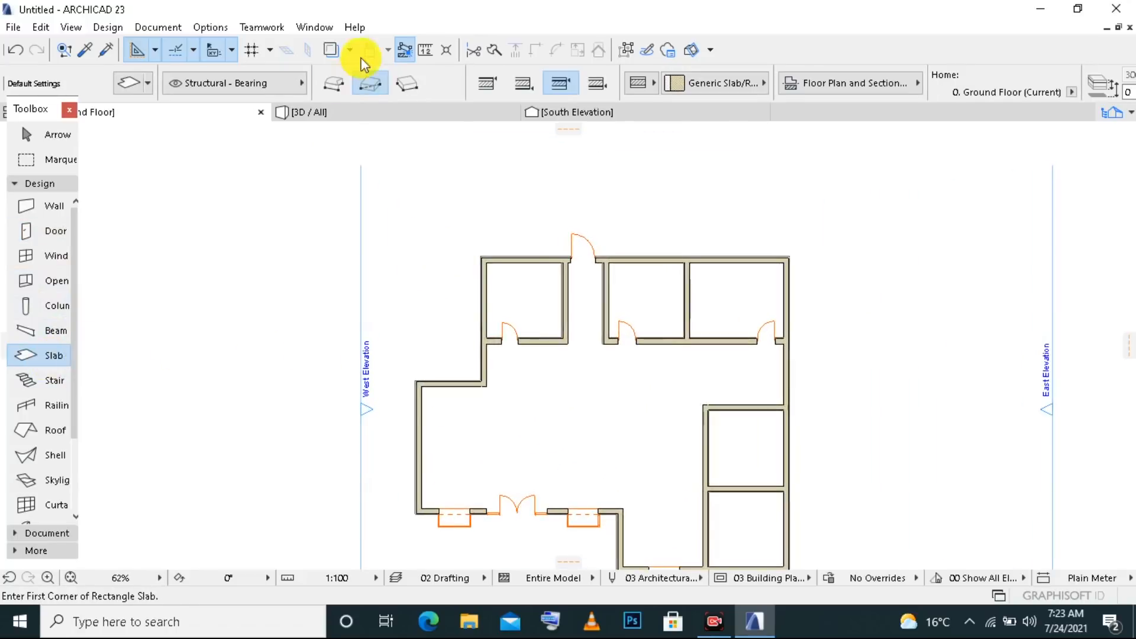
{"action": "left_click", "coordinate": [332, 84]}
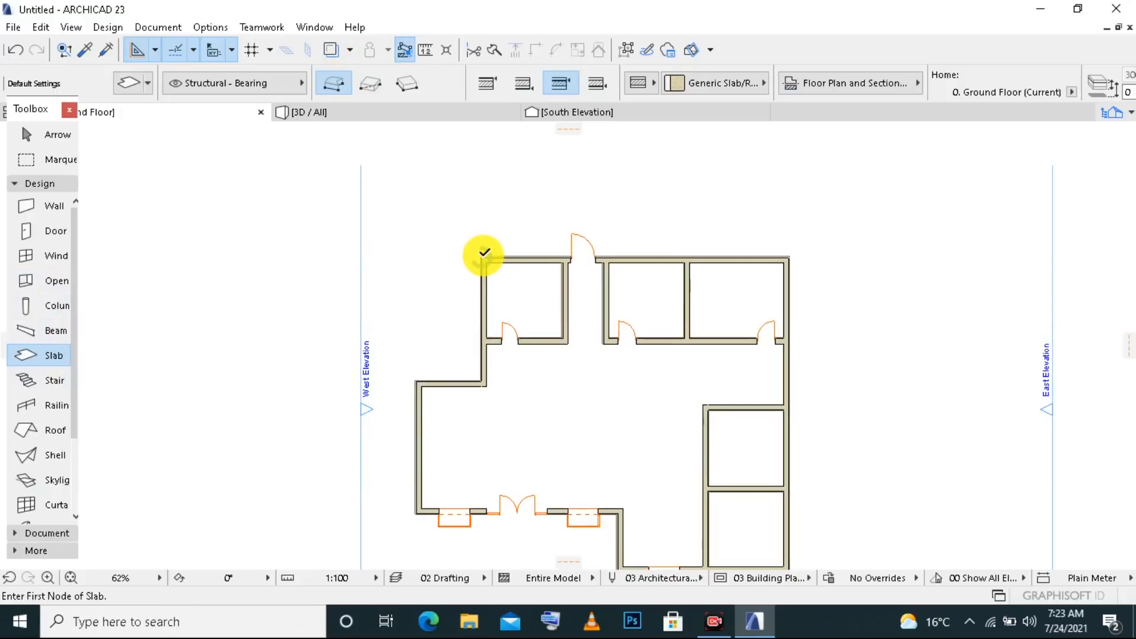
{"action": "left_click", "coordinate": [483, 257]}
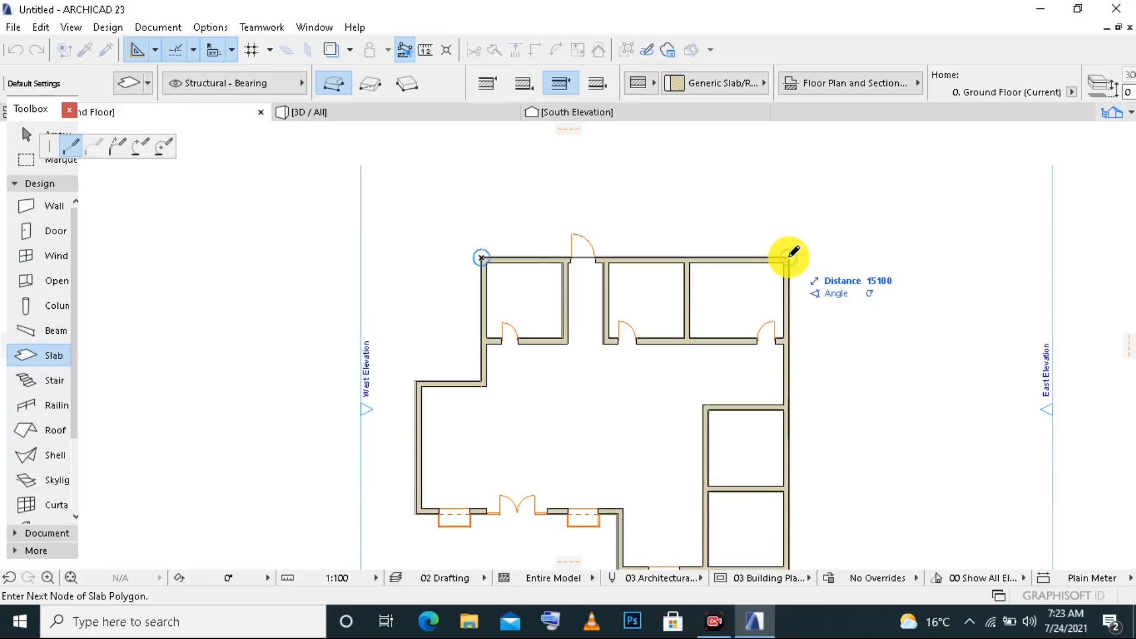
{"action": "left_click", "coordinate": [788, 258]}
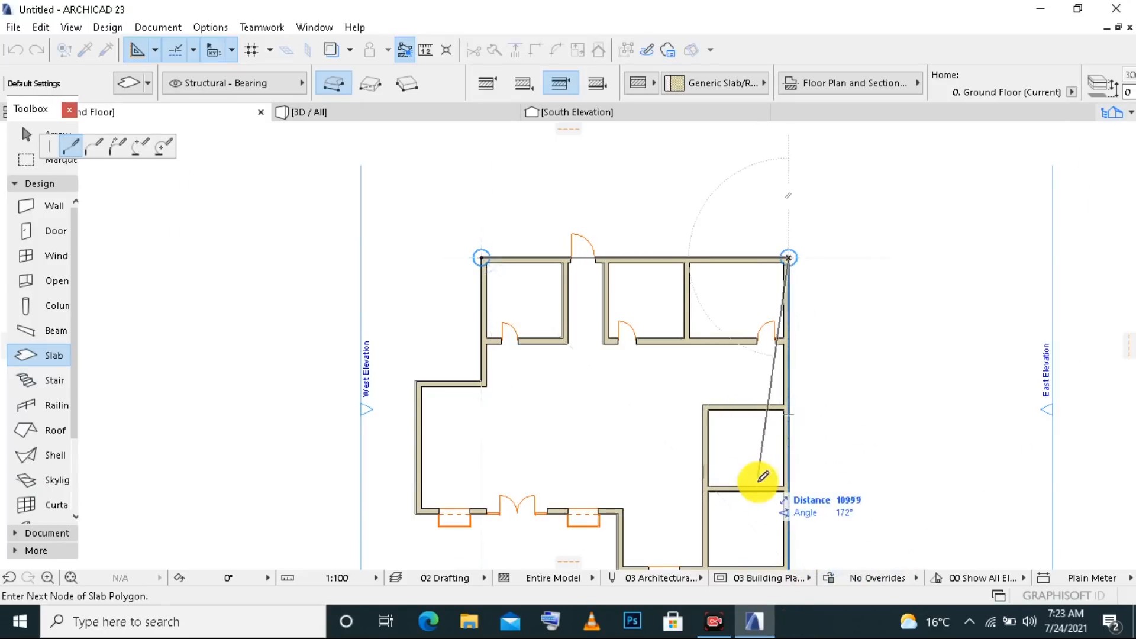
{"action": "scroll", "coordinate": [759, 489], "scroll_direction": "down", "scroll_amount": 3}
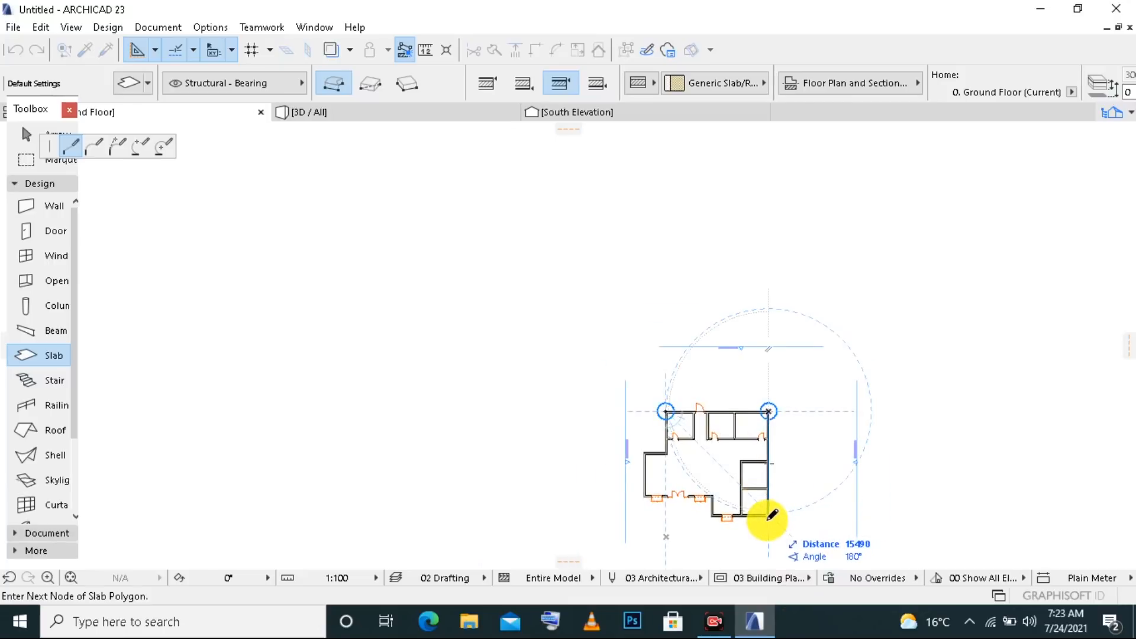
{"action": "scroll", "coordinate": [770, 519], "scroll_direction": "up", "scroll_amount": 3}
{"action": "left_click", "coordinate": [769, 514]}
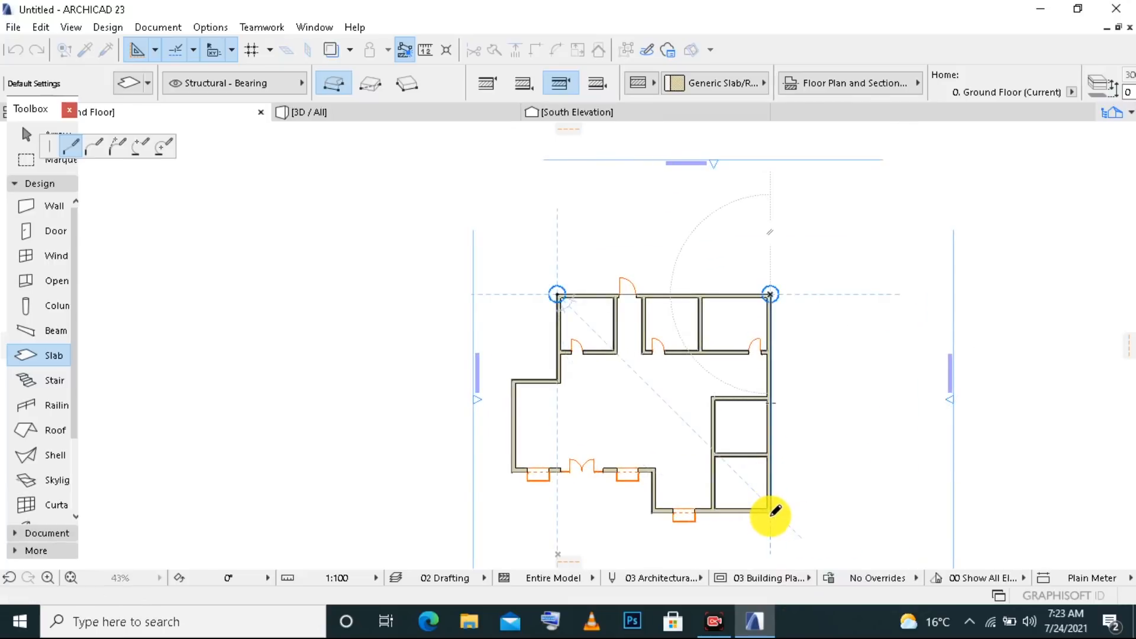
{"action": "left_click", "coordinate": [653, 513]}
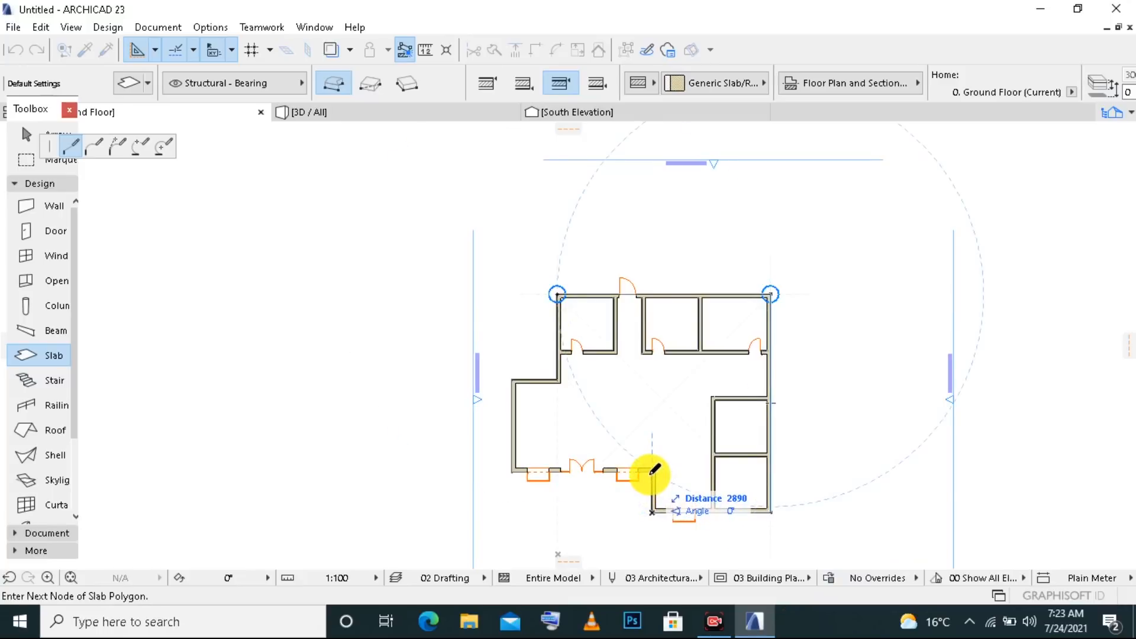
{"action": "left_click", "coordinate": [653, 472]}
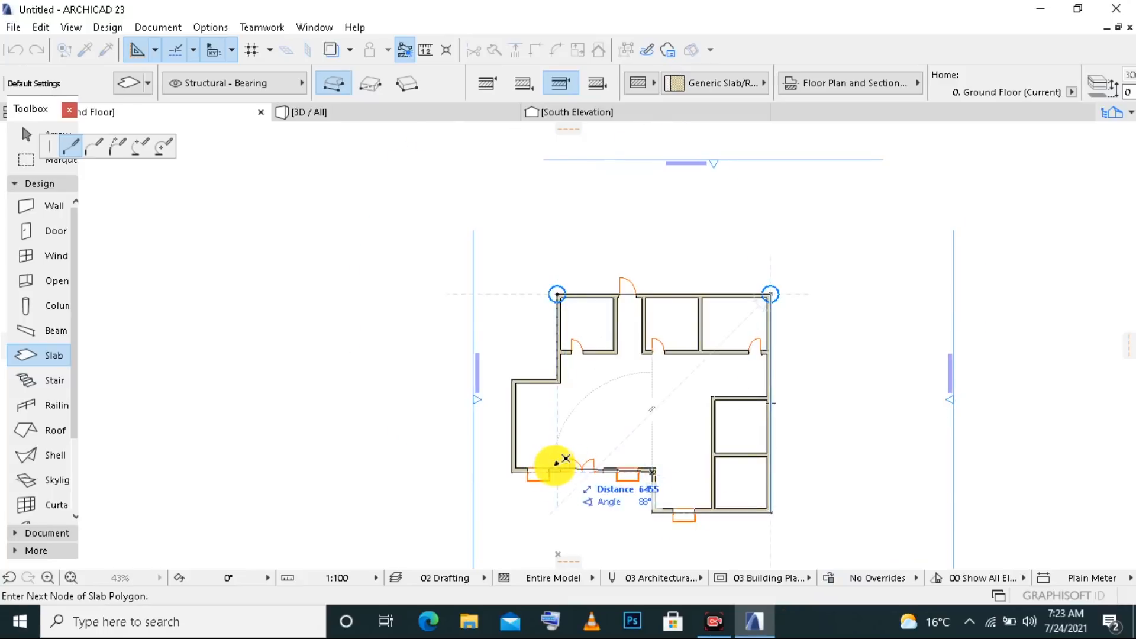
{"action": "left_click", "coordinate": [512, 472]}
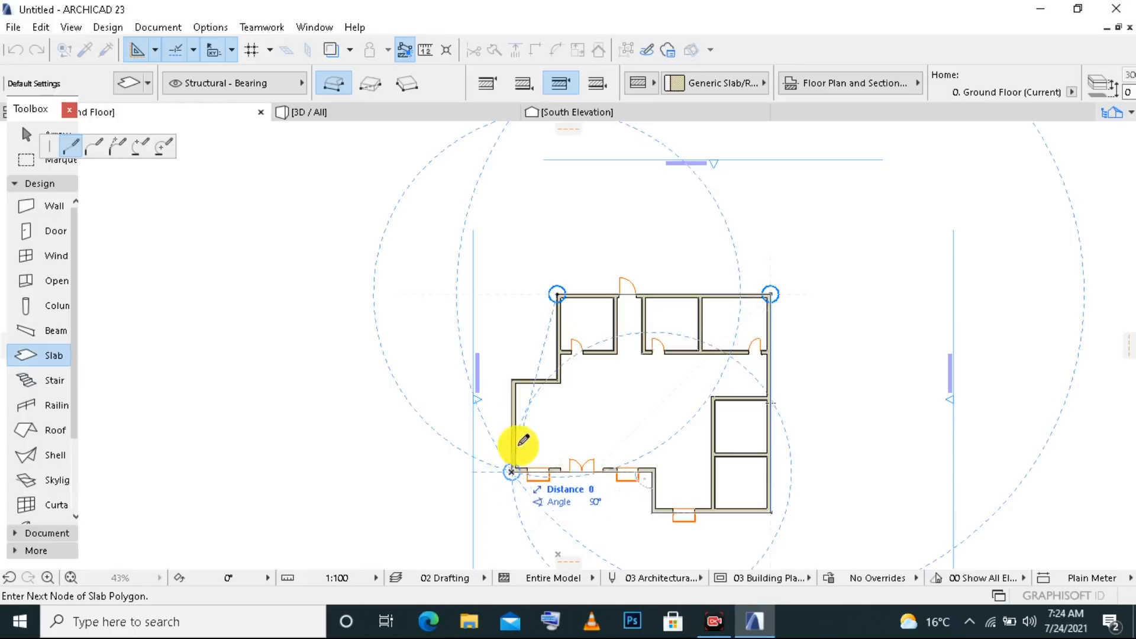
{"action": "left_click", "coordinate": [524, 380]}
{"action": "left_click", "coordinate": [557, 380]}
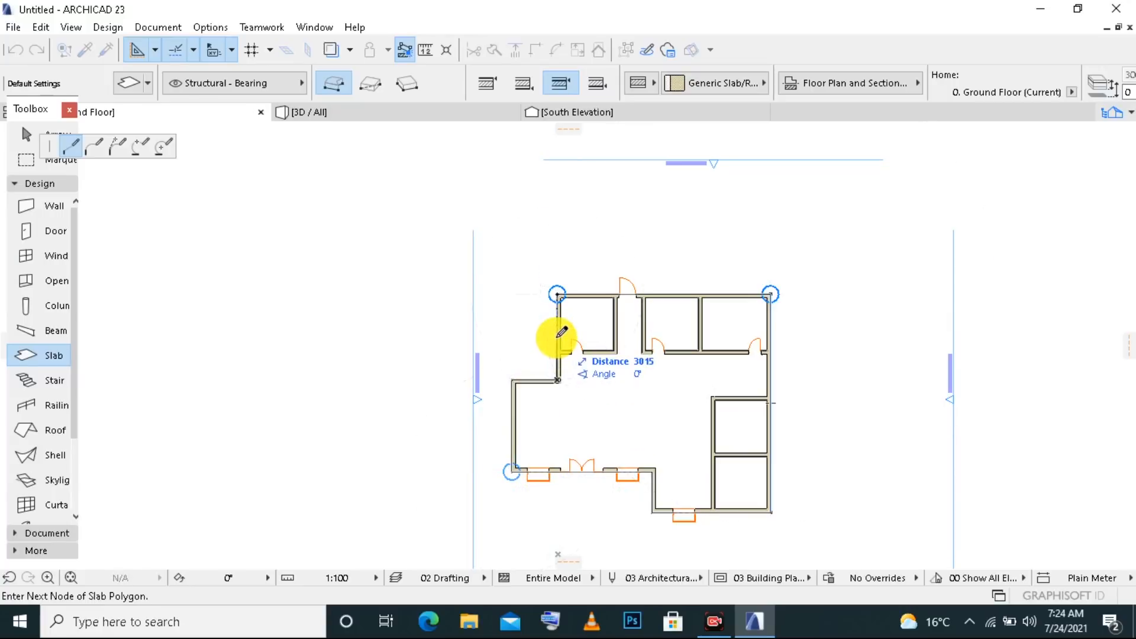
{"action": "double_click", "coordinate": [557, 292]}
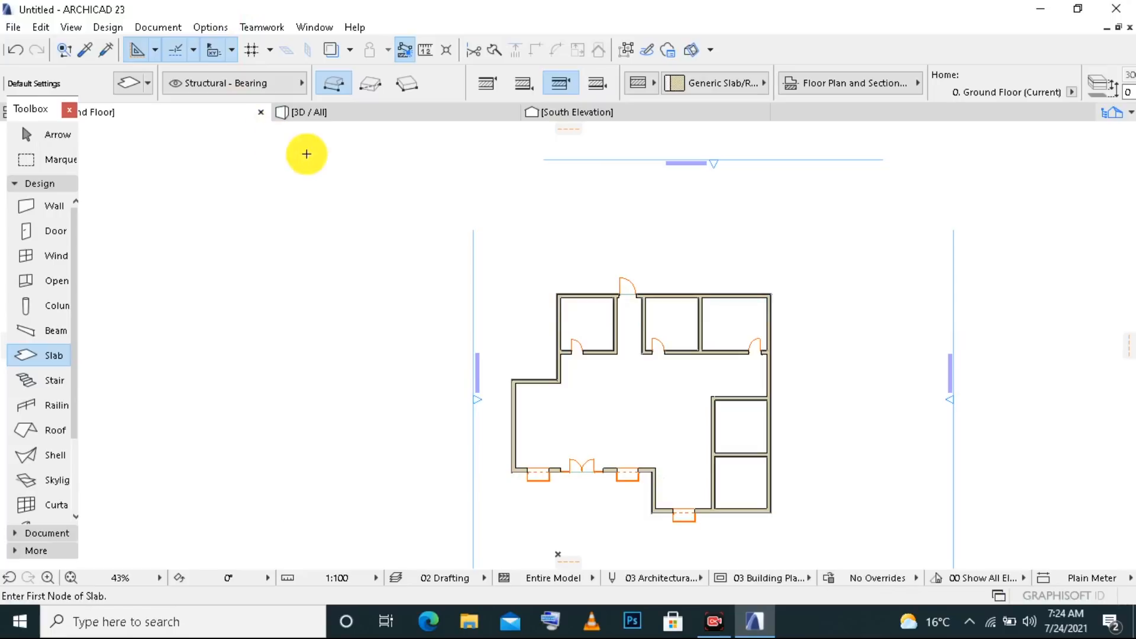
- Examine the building in the 3D view, orbiting around the front to check the new slab beneath the walls
{"action": "mouse_move", "coordinate": [332, 115]}
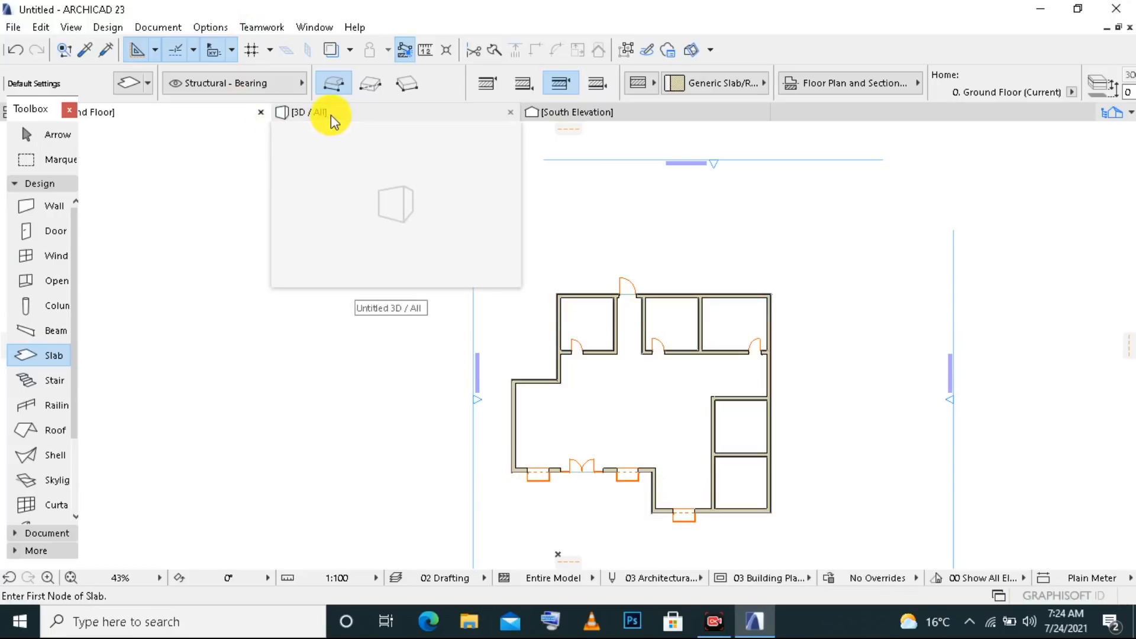
{"action": "left_click", "coordinate": [331, 115]}
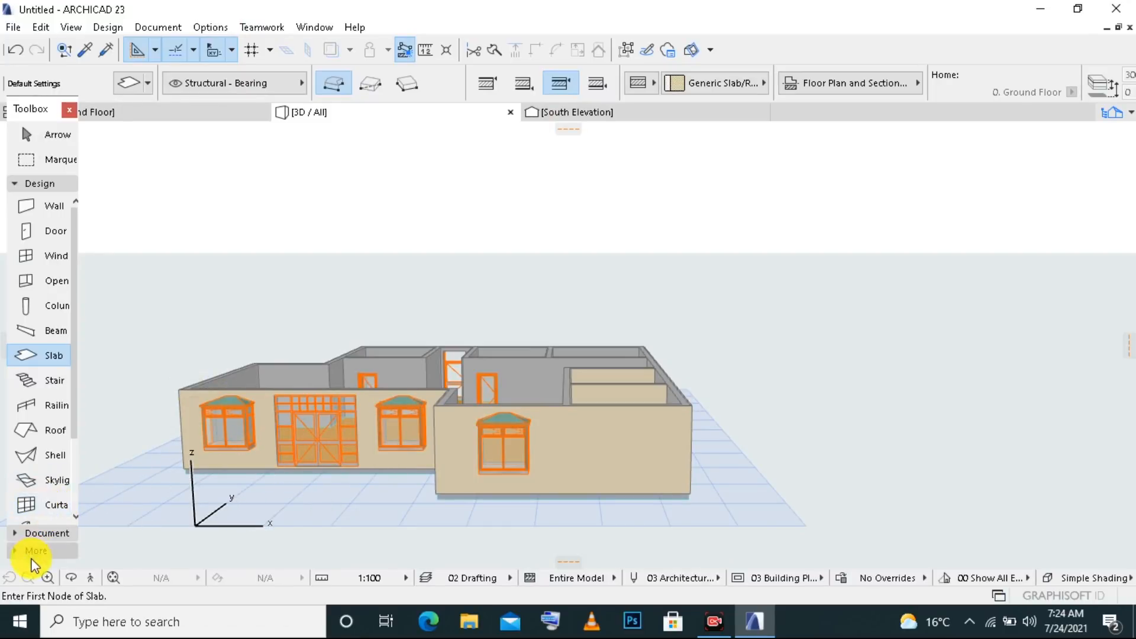
{"action": "left_click", "coordinate": [72, 578]}
{"action": "left_click_drag", "start_coordinate": [183, 489], "coordinate": [339, 479]}
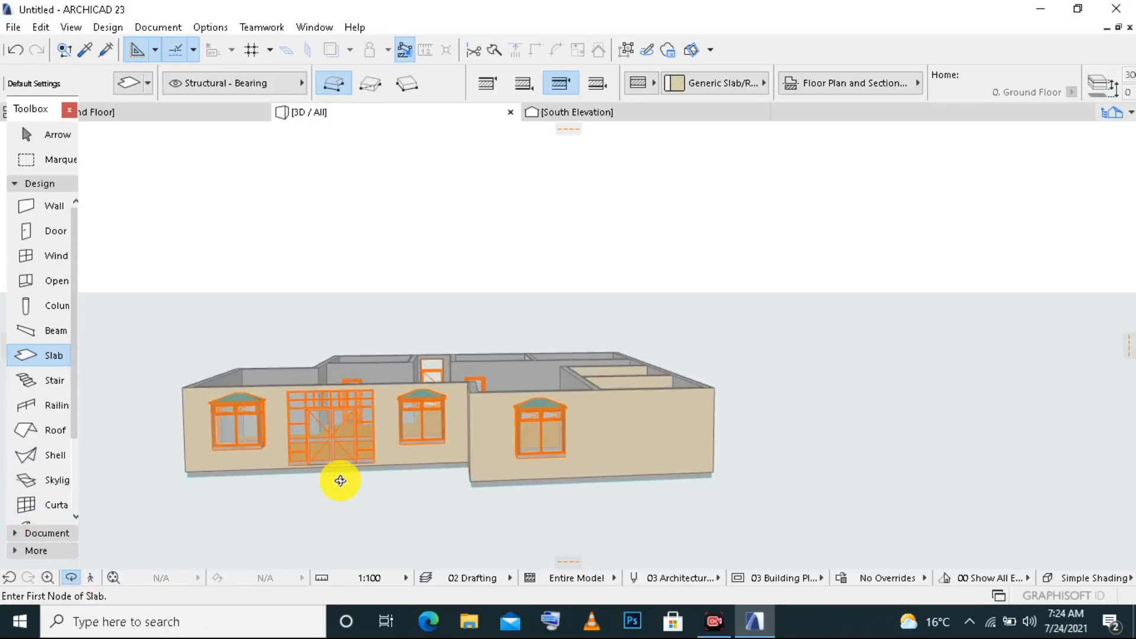
{"action": "scroll", "coordinate": [478, 497], "scroll_direction": "up", "scroll_amount": 2}
{"action": "left_click_drag", "start_coordinate": [731, 498], "coordinate": [499, 426]}
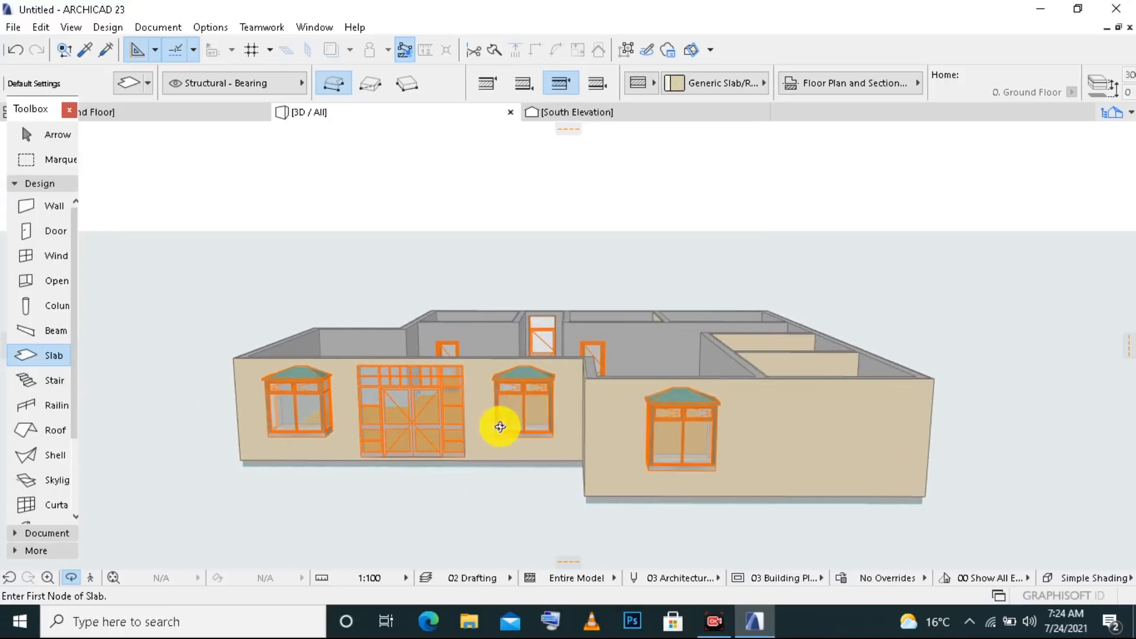
{"action": "left_click_drag", "start_coordinate": [202, 304], "coordinate": [255, 312]}
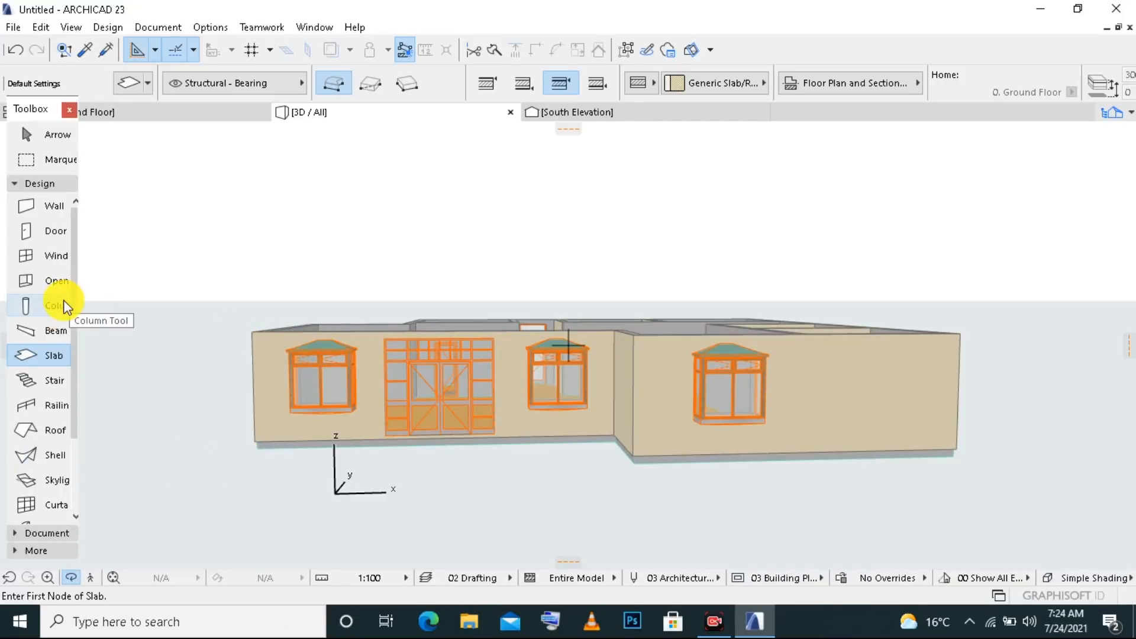
{"action": "left_click_drag", "start_coordinate": [632, 410], "coordinate": [631, 425]}
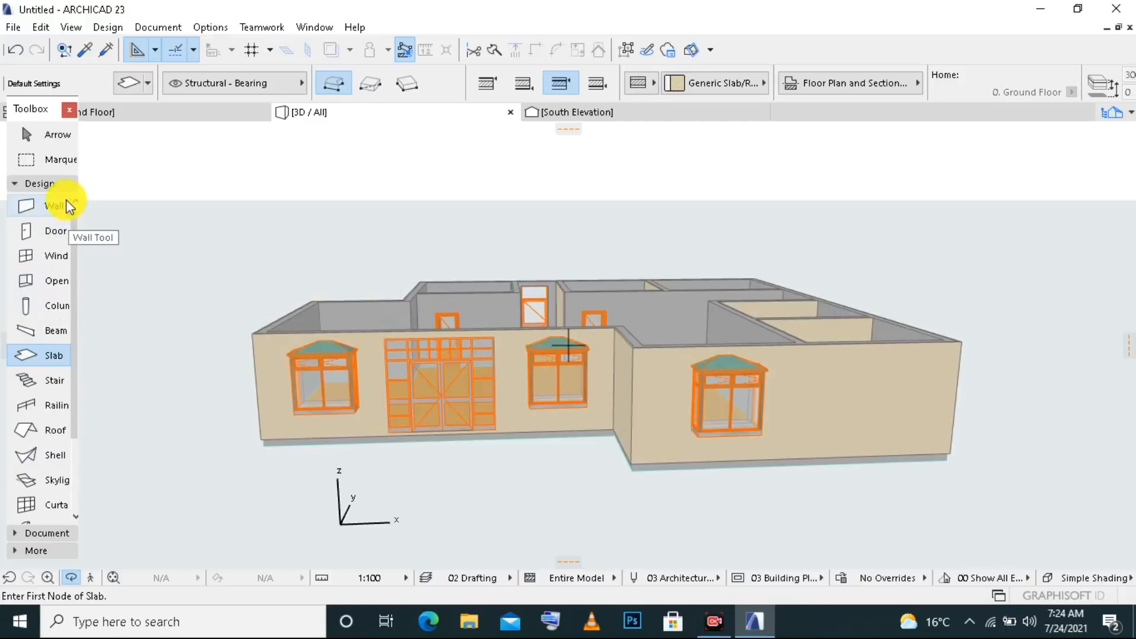
- Set all walls on the ground floor plan to a top link of Not Linked and a height of 3500, and show them in 3D
{"action": "left_click", "coordinate": [47, 201]}
{"action": "left_click", "coordinate": [177, 111]}
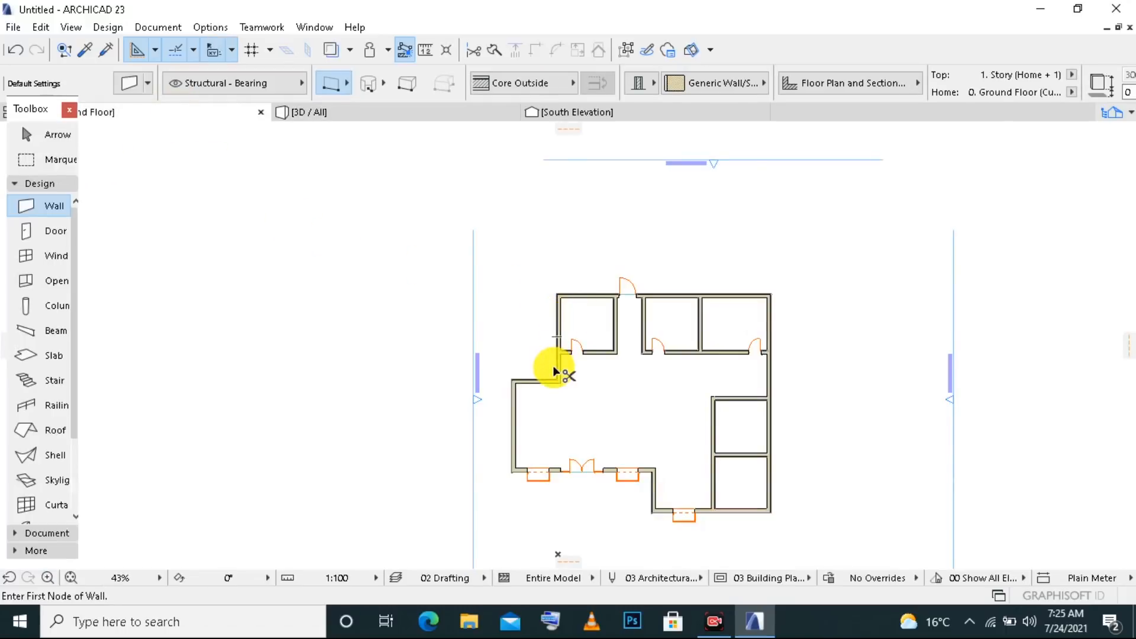
{"action": "key", "text": "ctrl+a"}
{"action": "right_click", "coordinate": [513, 308]}
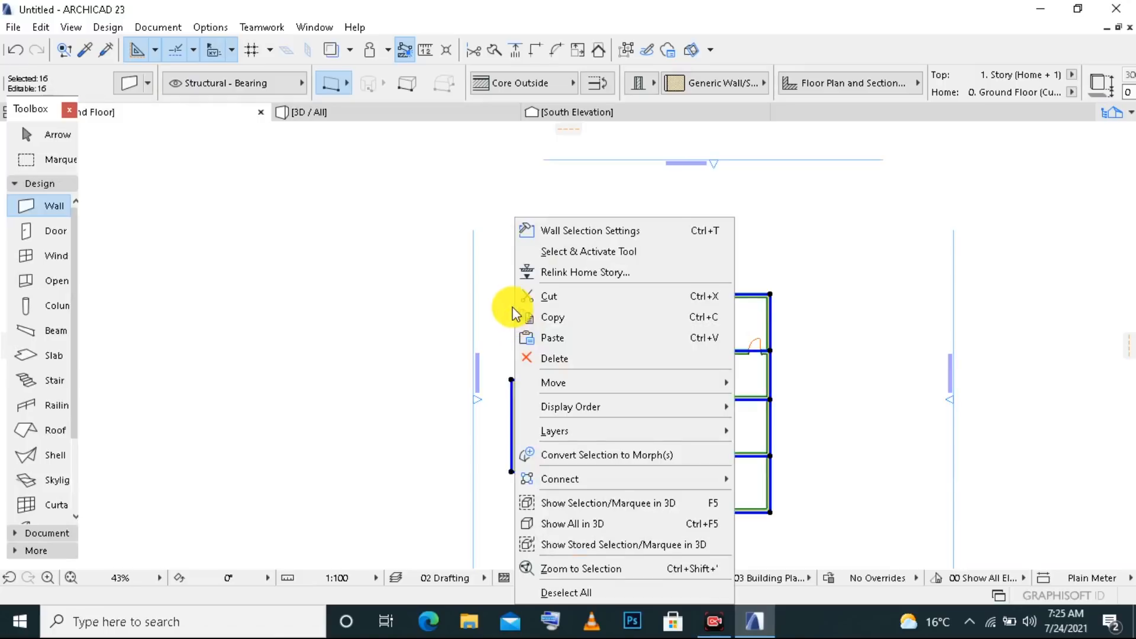
{"action": "left_click", "coordinate": [584, 231]}
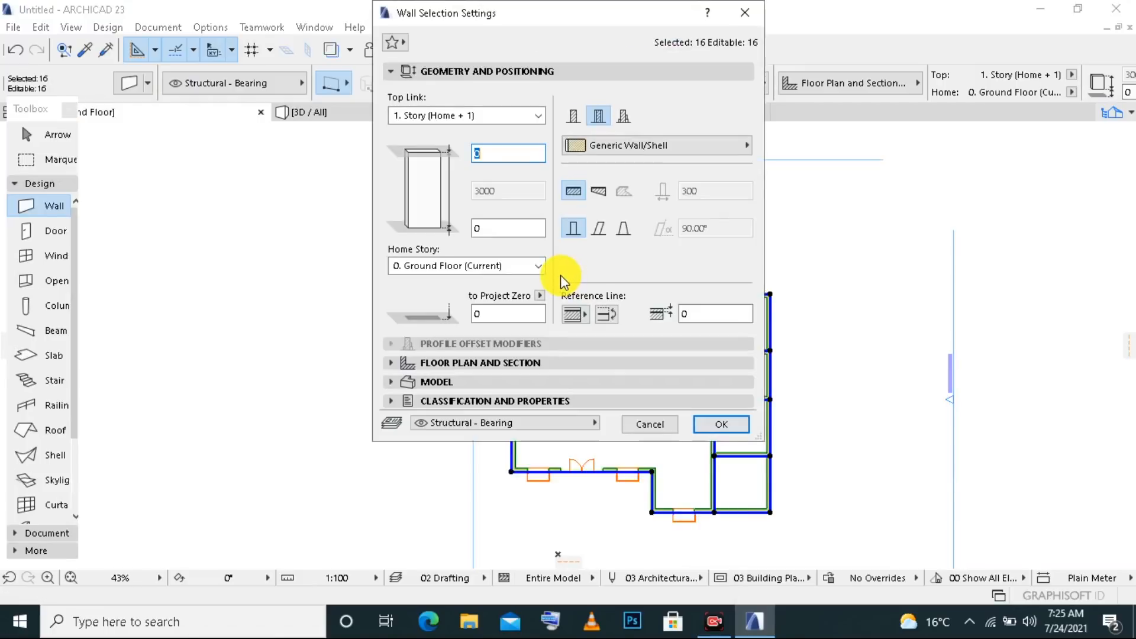
{"action": "left_click", "coordinate": [462, 116]}
{"action": "left_click", "coordinate": [450, 172]}
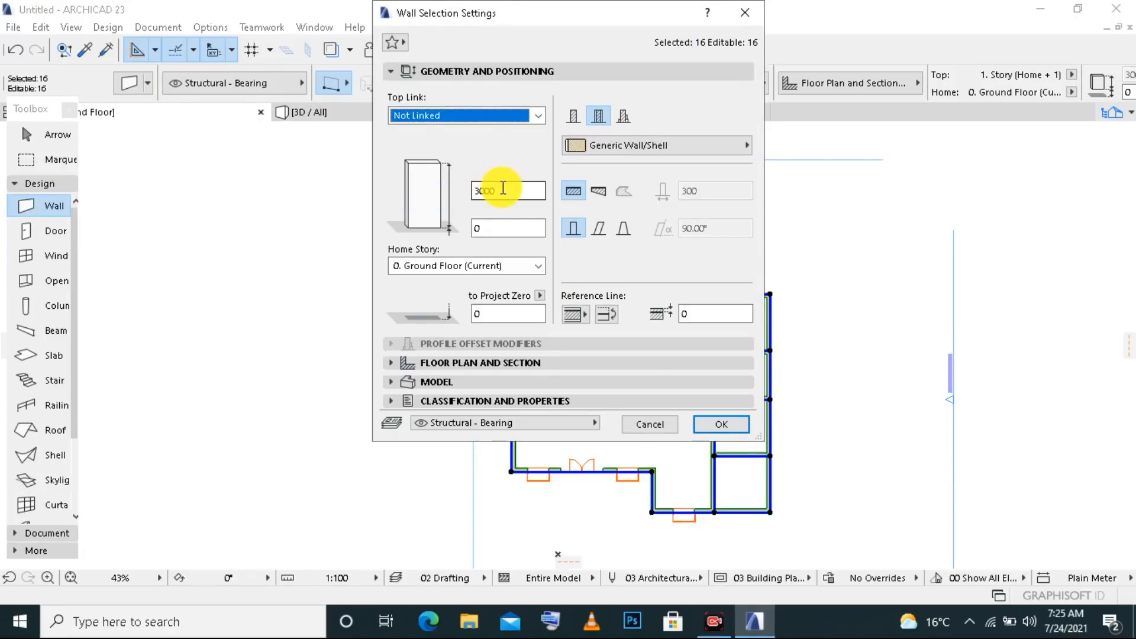
{"action": "left_click_drag", "start_coordinate": [502, 189], "coordinate": [391, 188]}
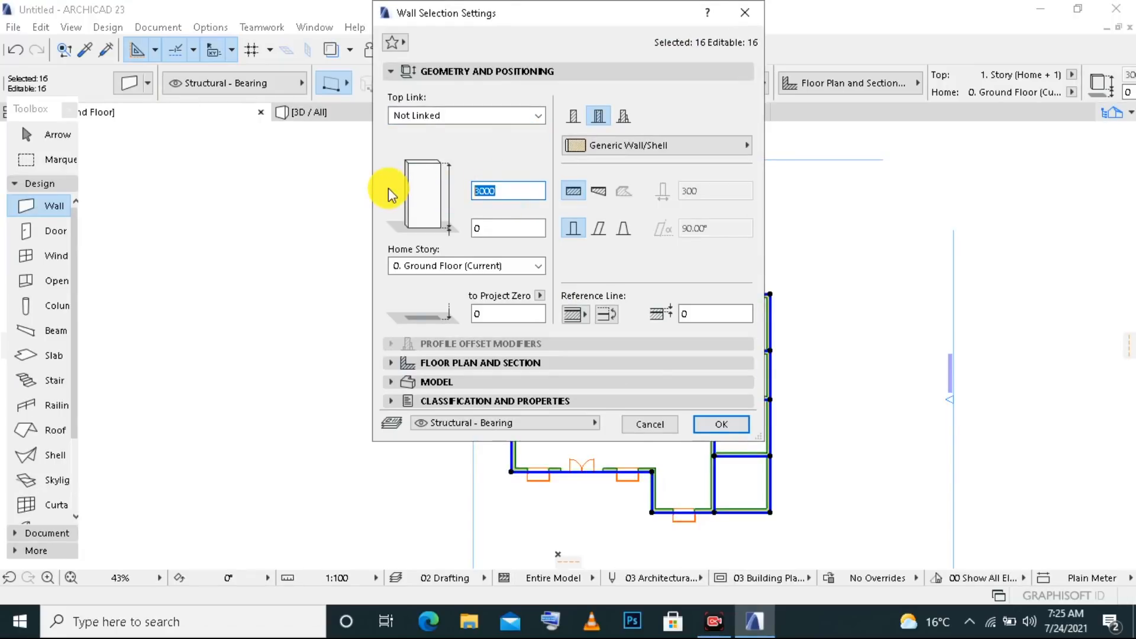
{"action": "type", "text": "3"}
{"action": "left_click", "coordinate": [718, 425]}
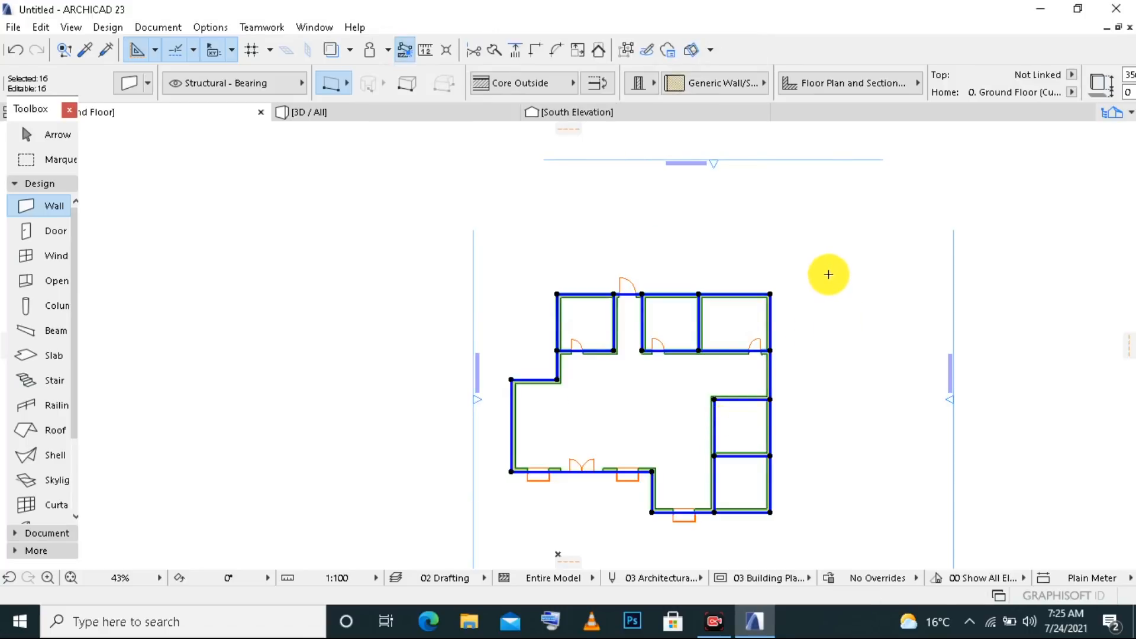
{"action": "key", "text": "Escape"}
{"action": "left_click", "coordinate": [322, 109]}
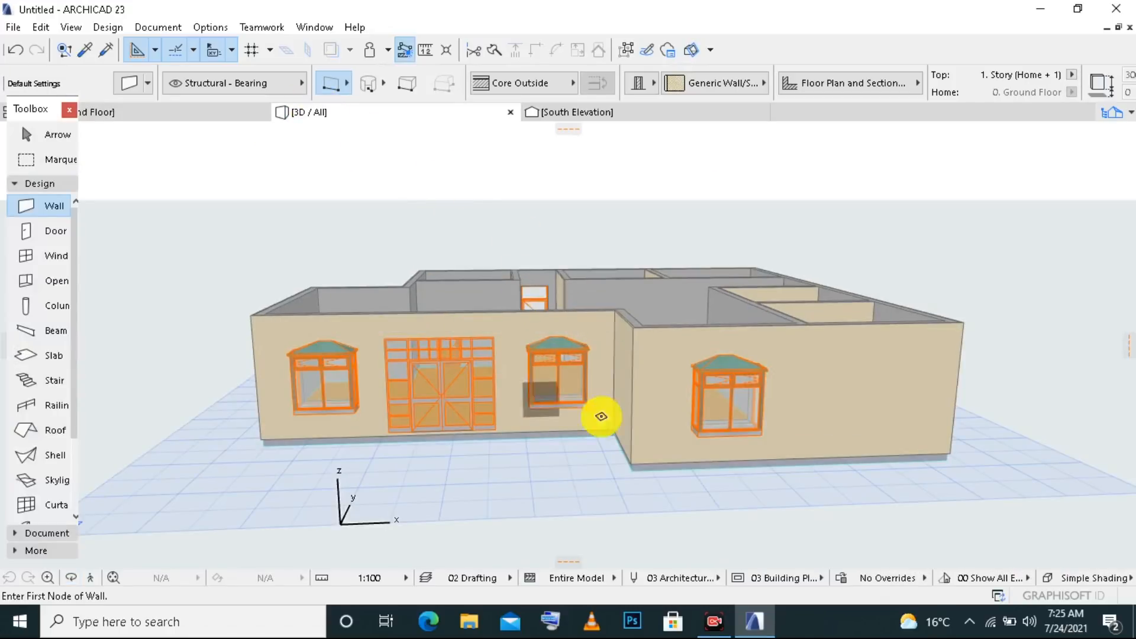
{"action": "left_click", "coordinate": [798, 418]}
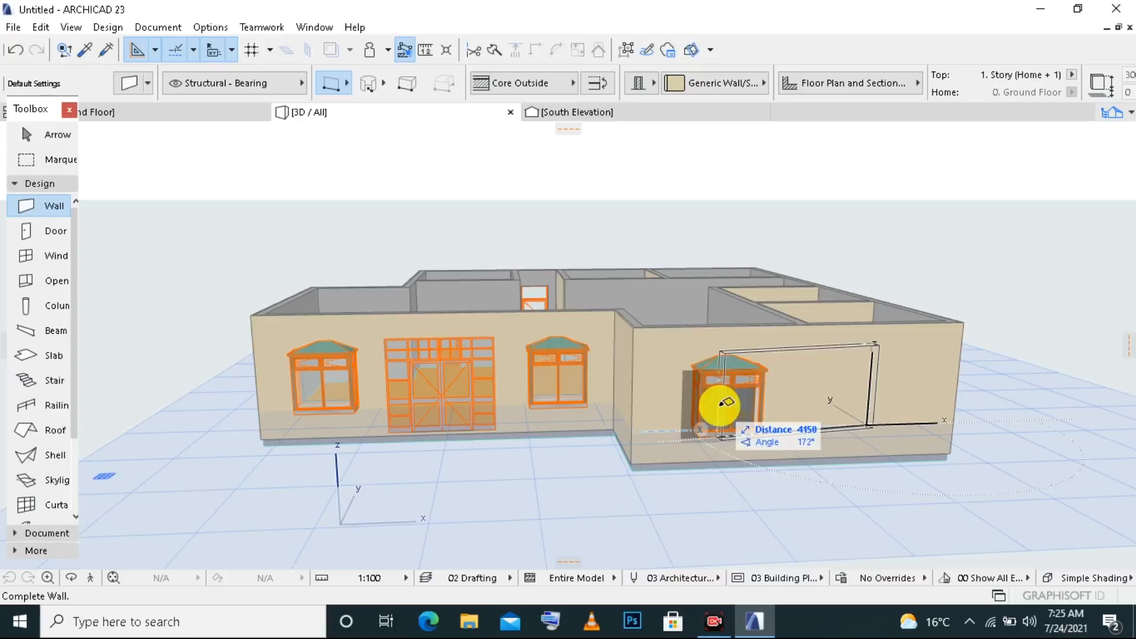
{"action": "right_click", "coordinate": [720, 414]}
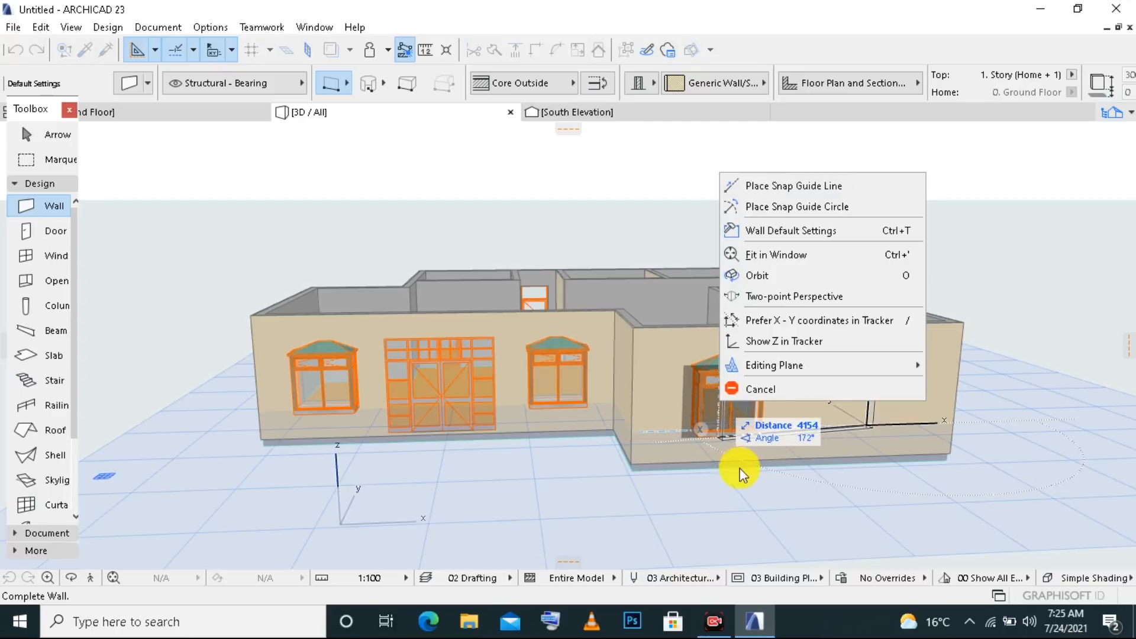
{"action": "left_click", "coordinate": [760, 394]}
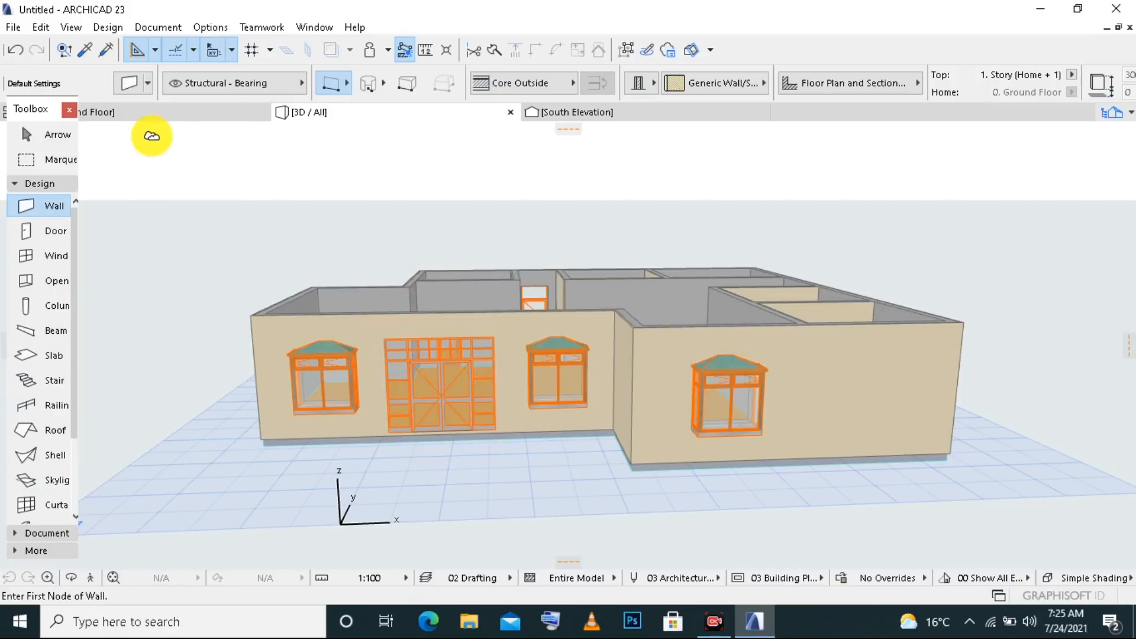
- Return to the ground floor plan and activate the Beam tool for the recessed area at the building's front
{"action": "left_click", "coordinate": [158, 113]}
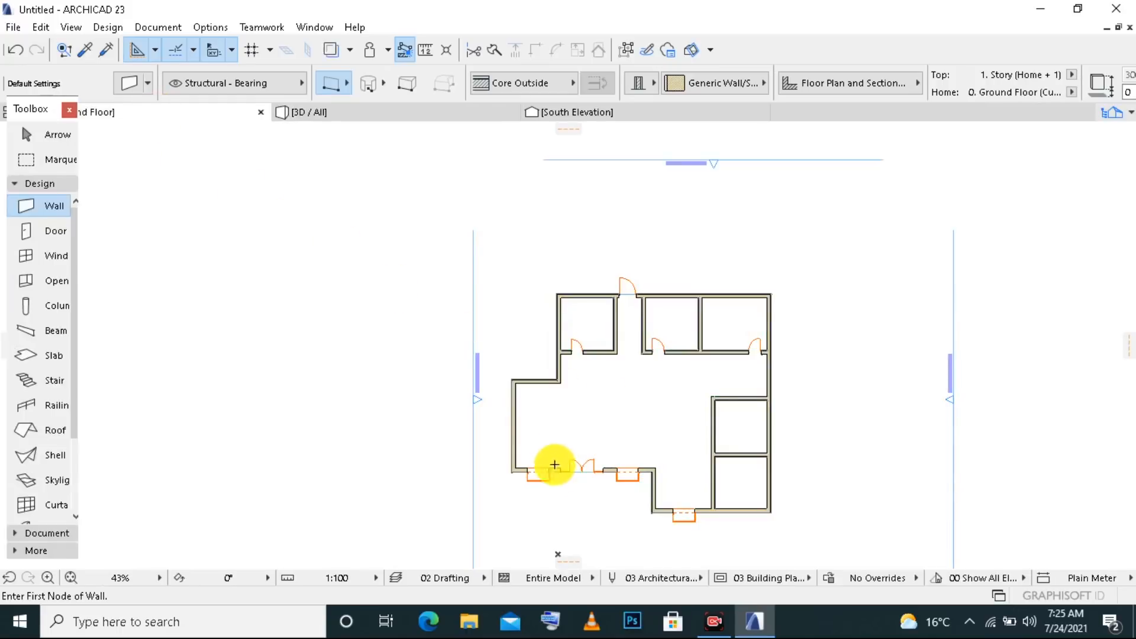
{"action": "scroll", "coordinate": [769, 392], "scroll_direction": "down", "scroll_amount": 3}
{"action": "scroll", "coordinate": [766, 399], "scroll_direction": "up", "scroll_amount": 3}
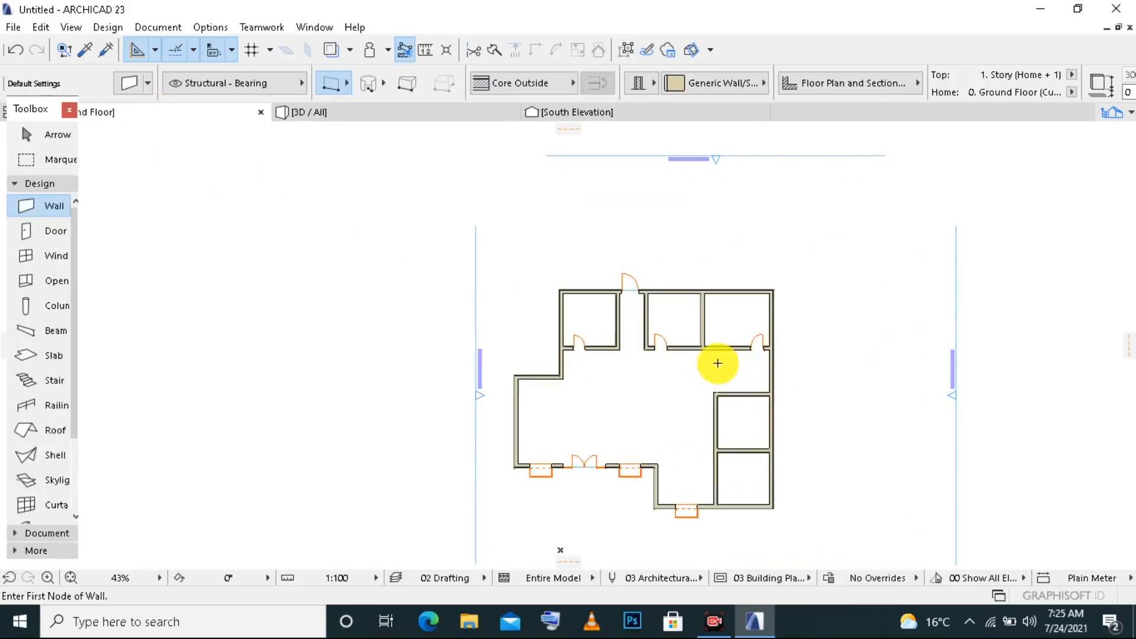
{"action": "middle_click_drag", "start_coordinate": [799, 414], "coordinate": [799, 305]}
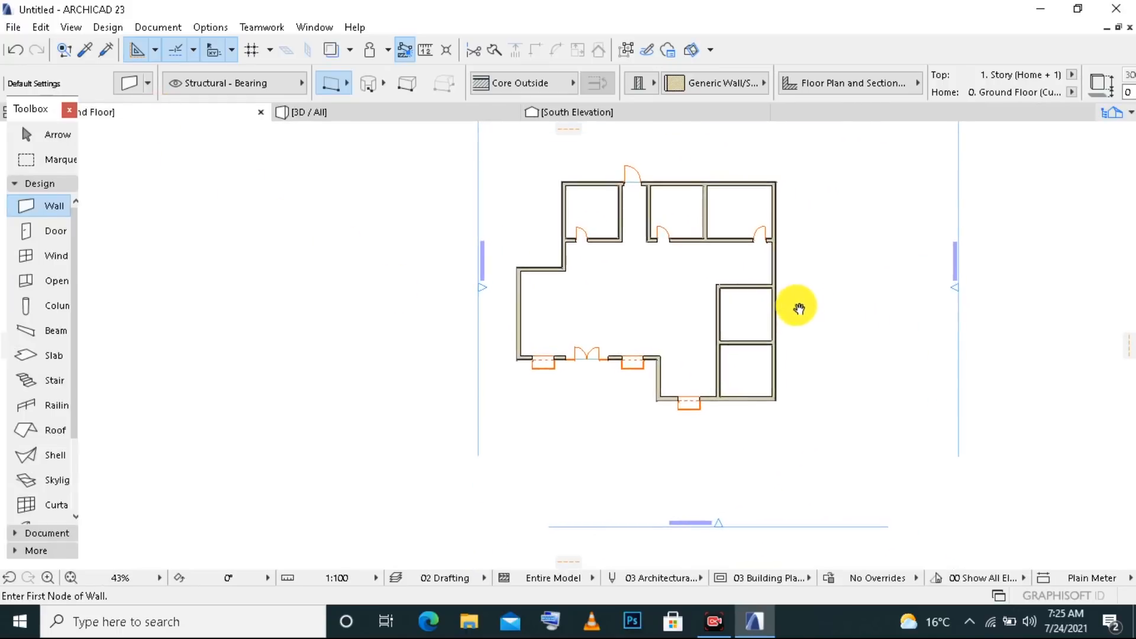
{"action": "left_click", "coordinate": [53, 307]}
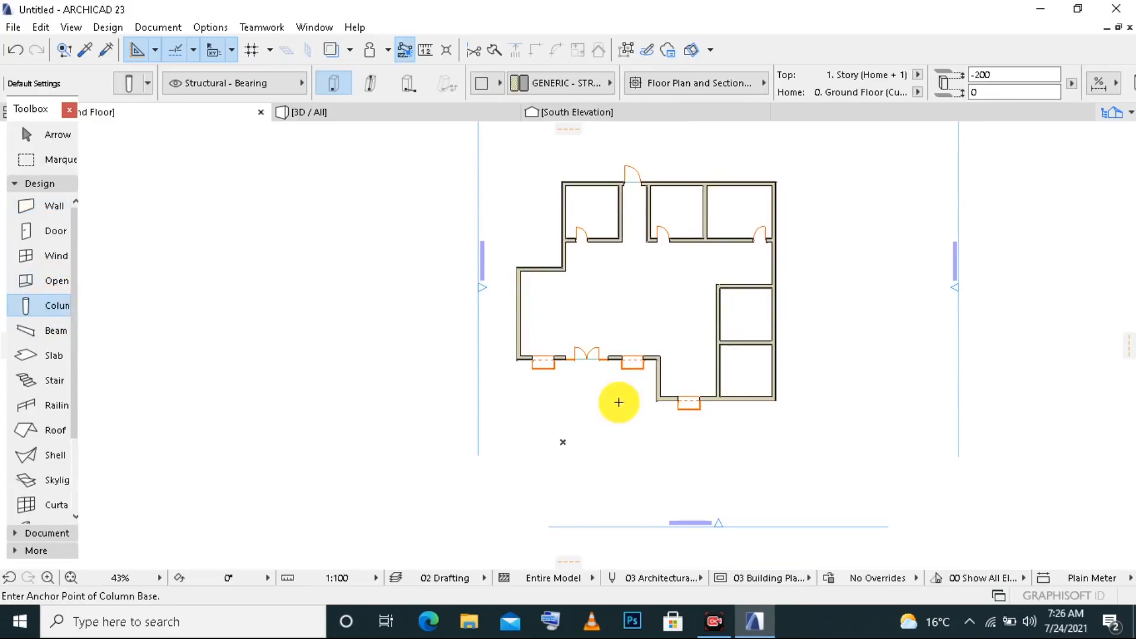
{"action": "scroll", "coordinate": [487, 393], "scroll_direction": "up", "scroll_amount": 3}
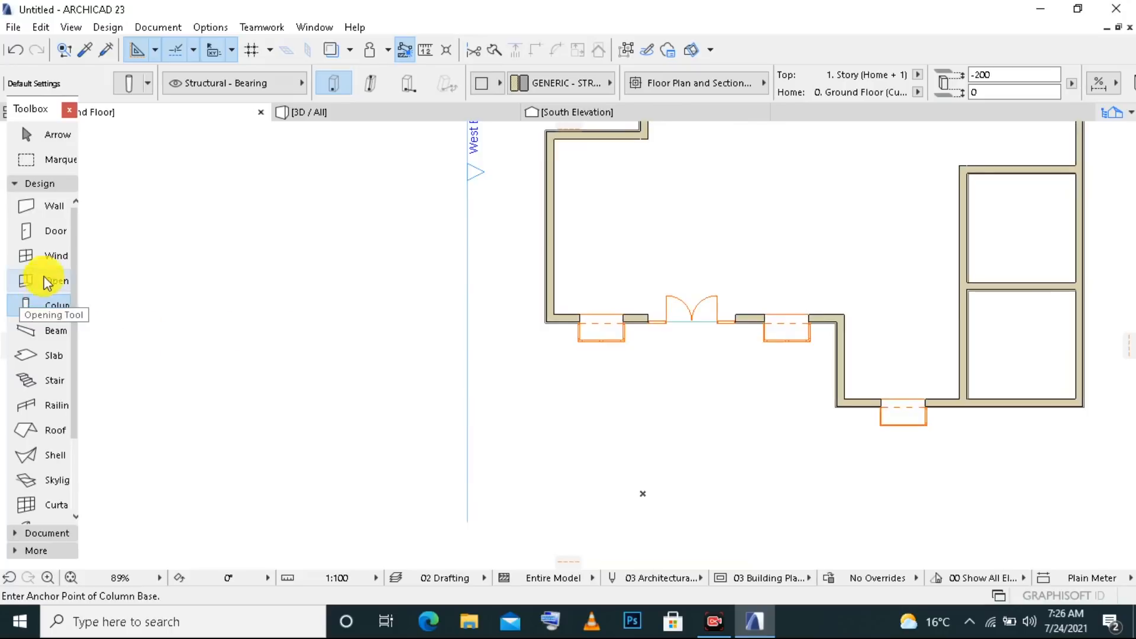
{"action": "left_click", "coordinate": [57, 334]}
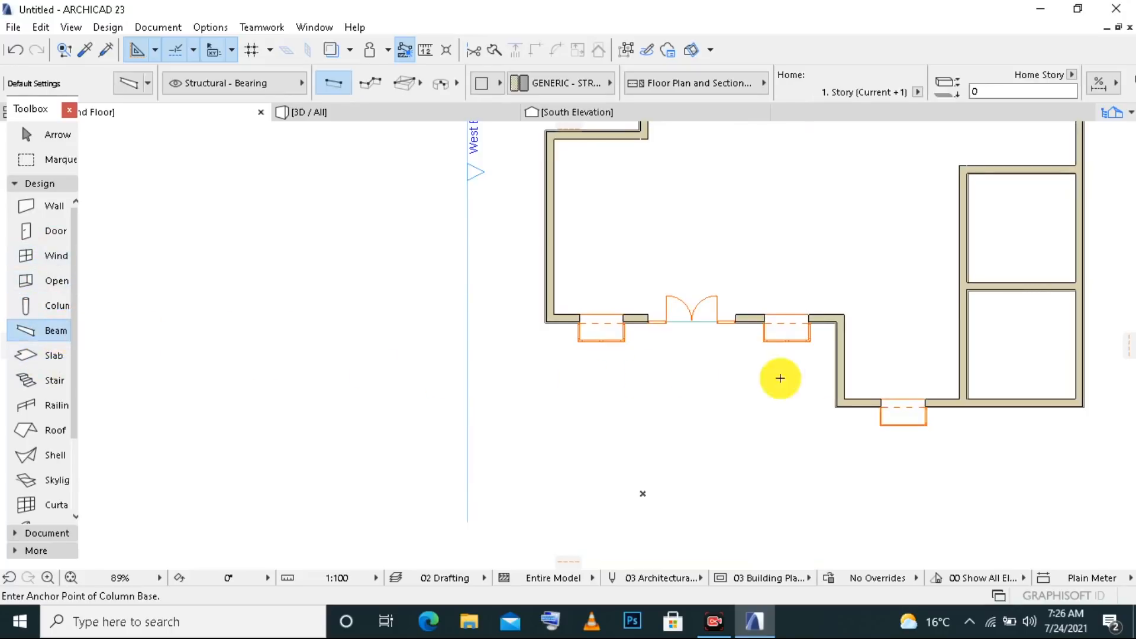
{"action": "left_click", "coordinate": [837, 405]}
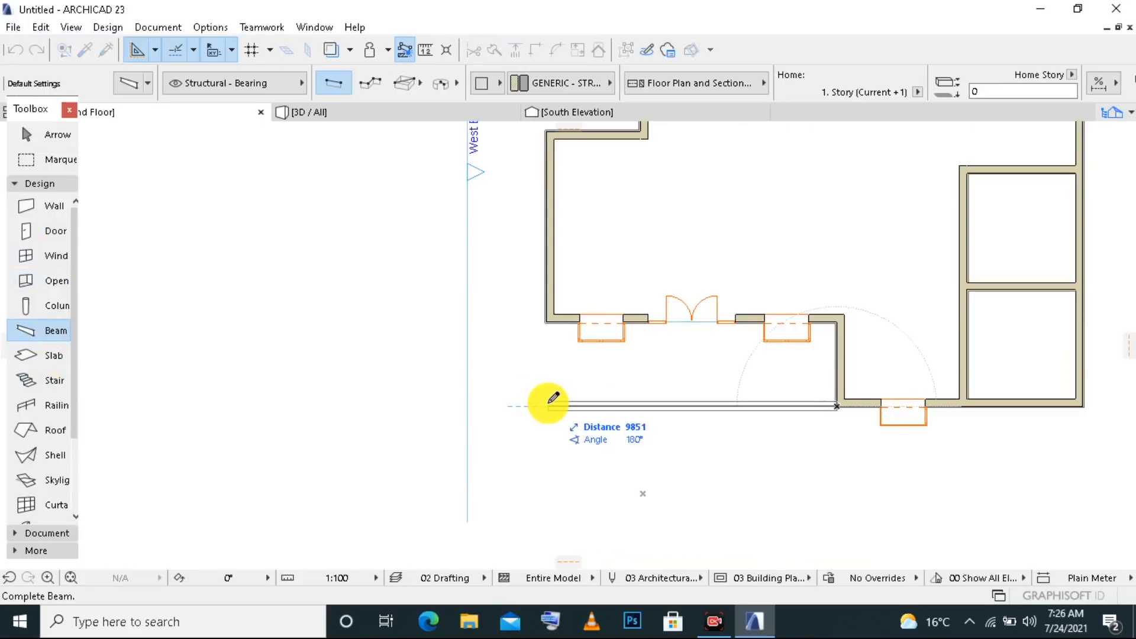
{"action": "scroll", "coordinate": [554, 400], "scroll_direction": "up", "scroll_amount": 5}
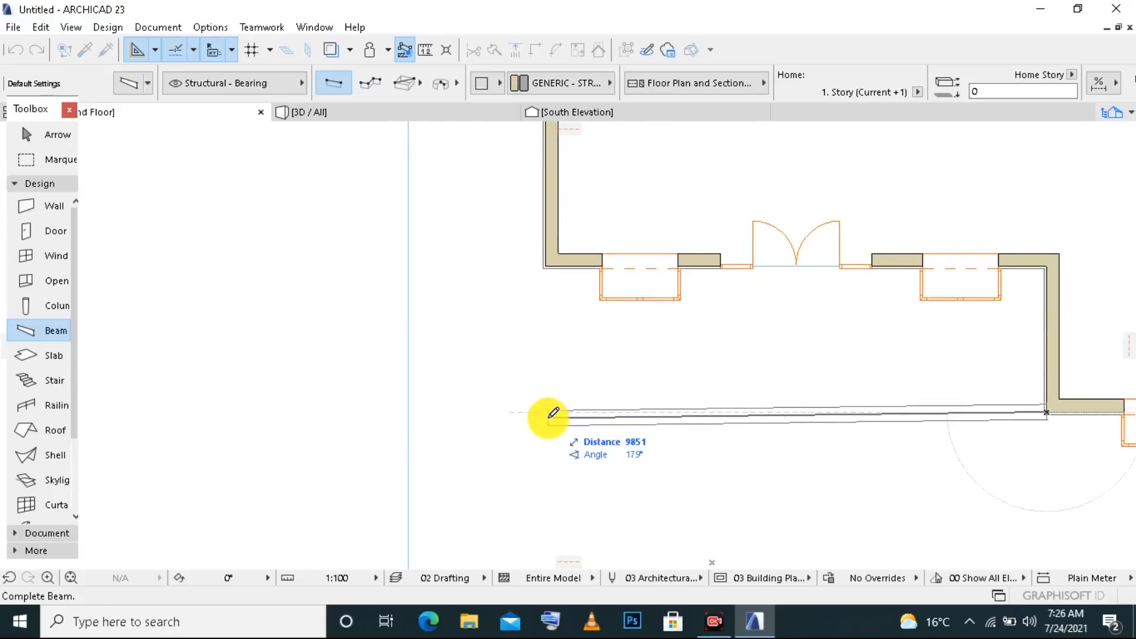
{"action": "right_click", "coordinate": [553, 413]}
{"action": "left_click", "coordinate": [600, 547]}
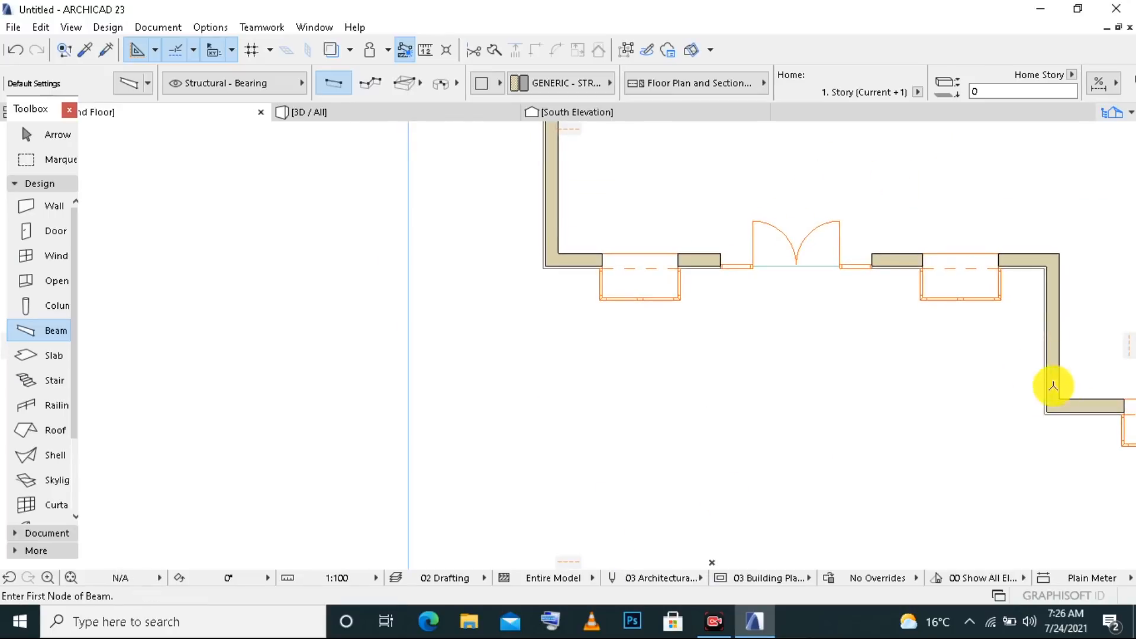
- Draw a horizontal beam about 9980 mm long across the front recess from the projecting wall, and move it flush with that wall's outer corner
{"action": "left_click", "coordinate": [1047, 397]}
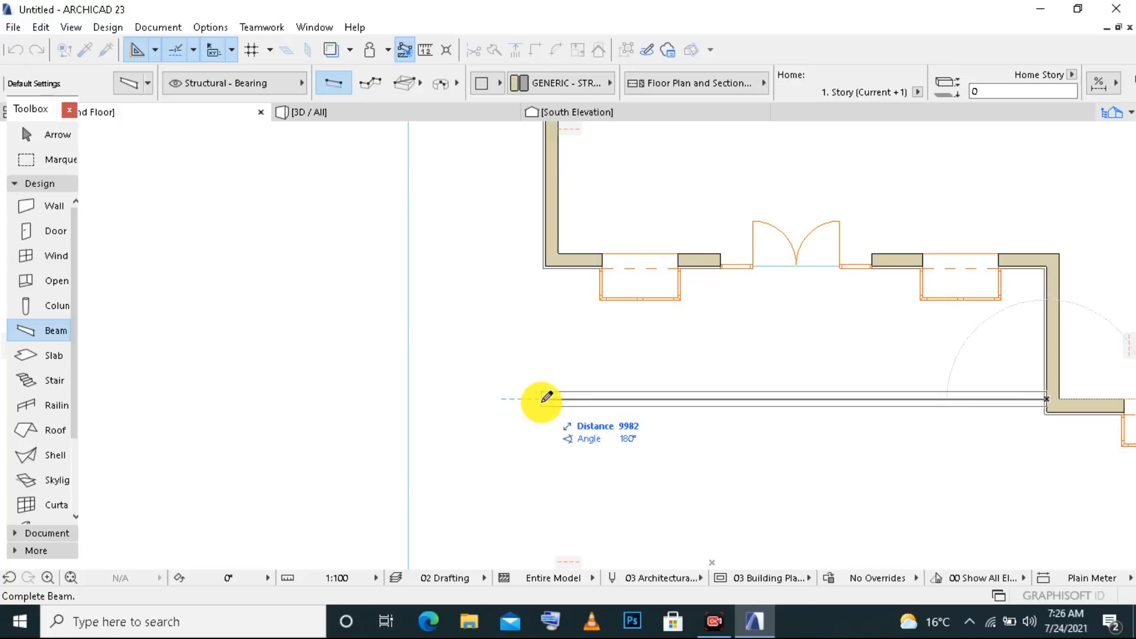
{"action": "left_click", "coordinate": [539, 399]}
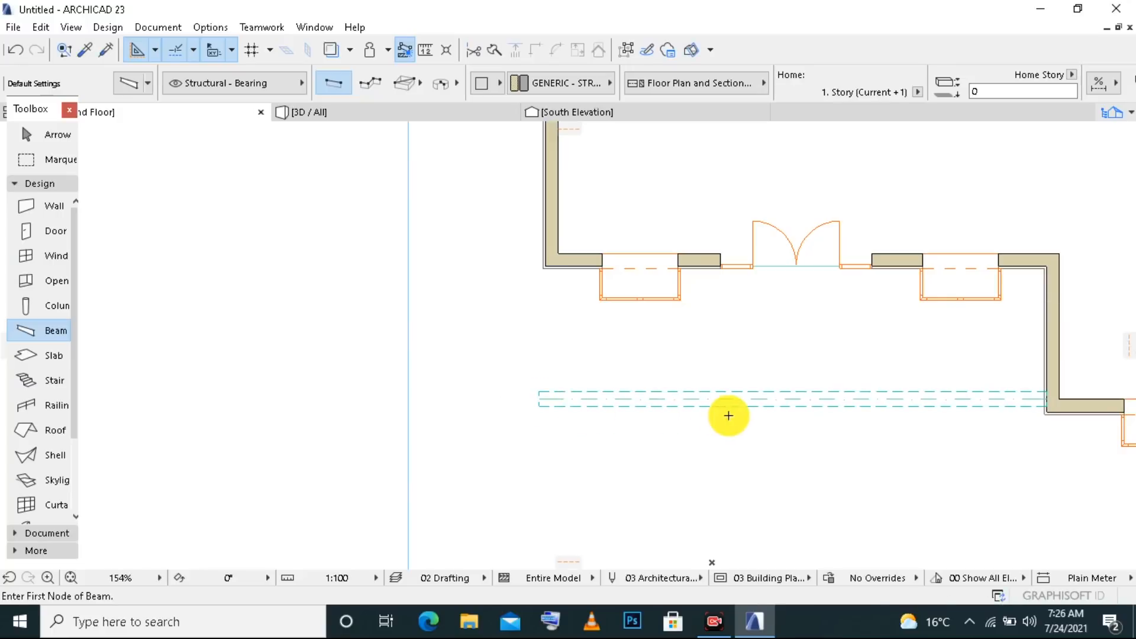
{"action": "left_click", "coordinate": [758, 403], "text": "shift"}
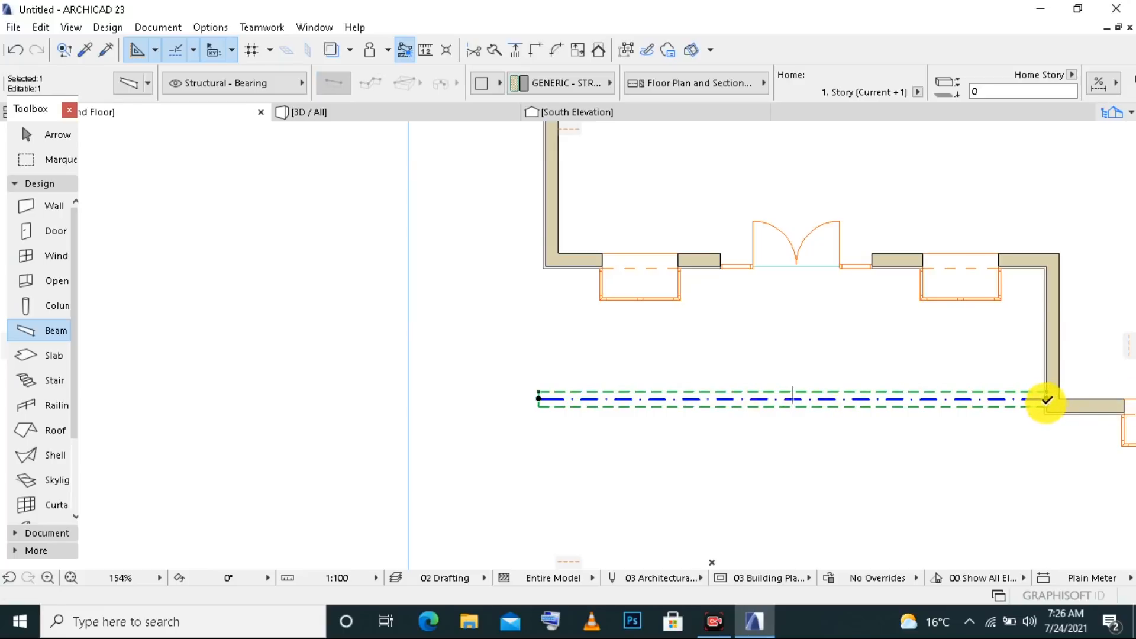
{"action": "left_click", "coordinate": [1046, 397]}
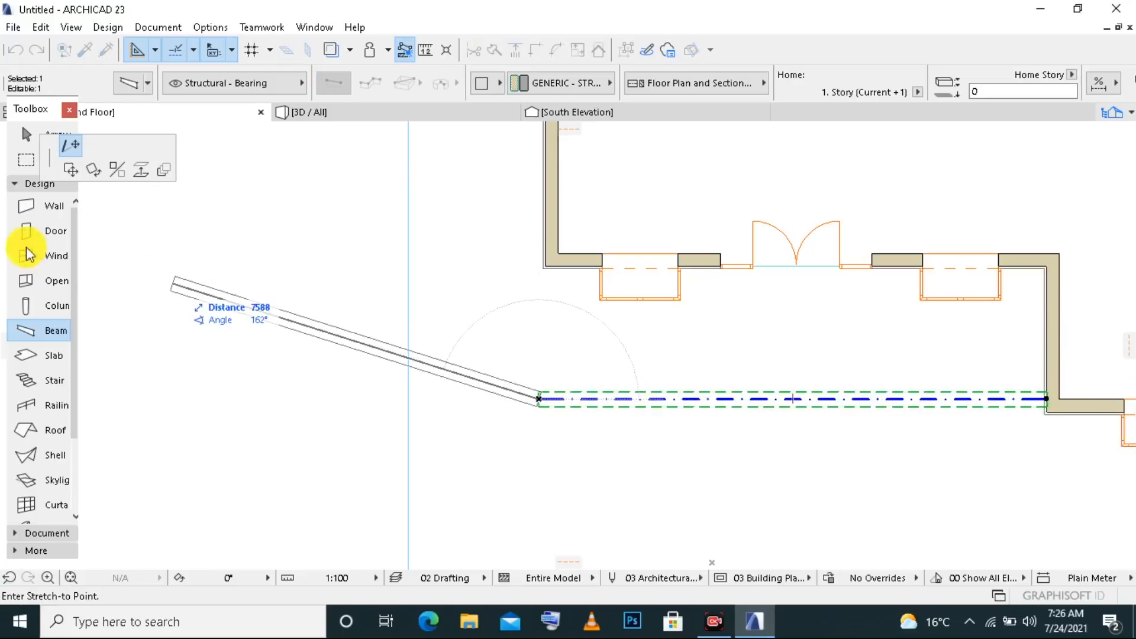
{"action": "left_click", "coordinate": [70, 170]}
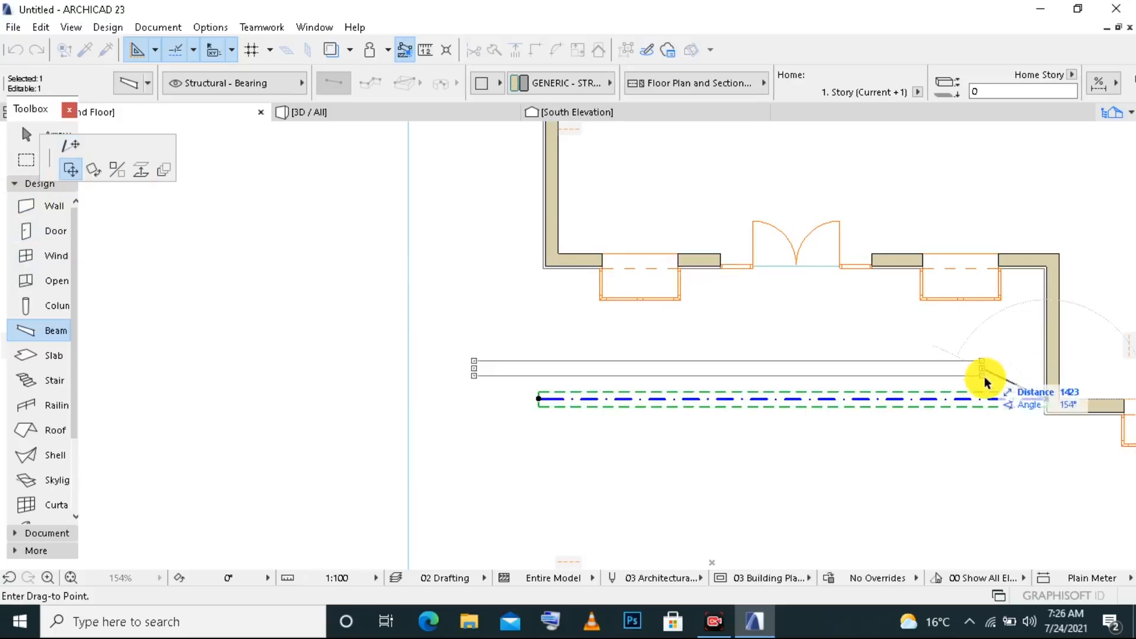
{"action": "left_click", "coordinate": [1046, 409]}
{"action": "key", "text": "Escape"}
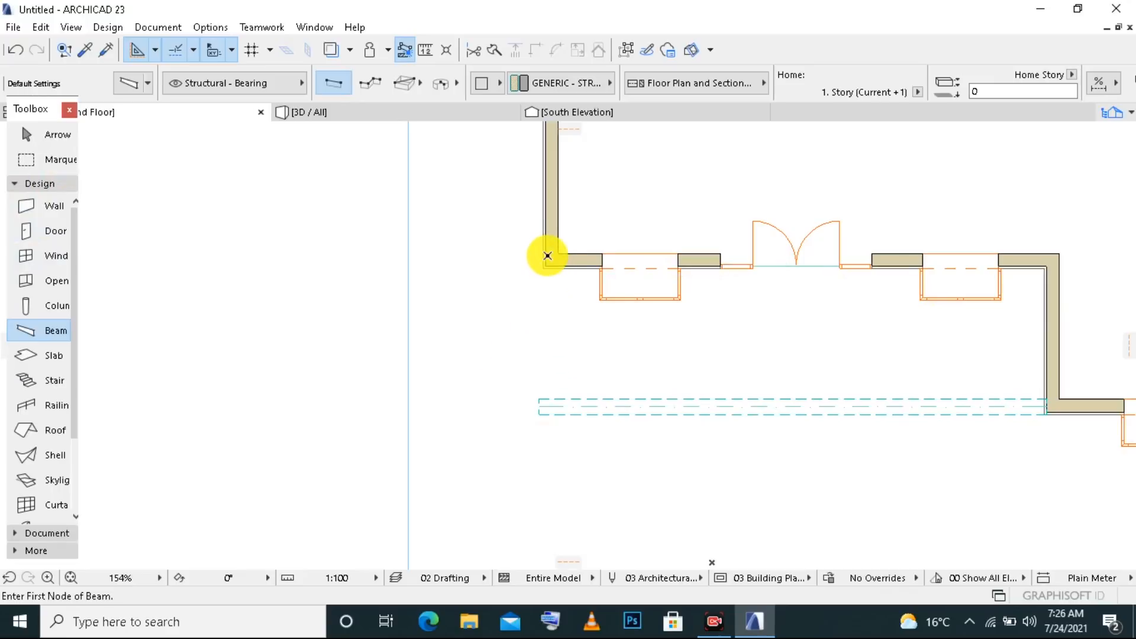
- Draw a vertical beam about 2940 mm long from the front wall's left corner down to the free end of the horizontal beam
{"action": "left_click", "coordinate": [551, 265]}
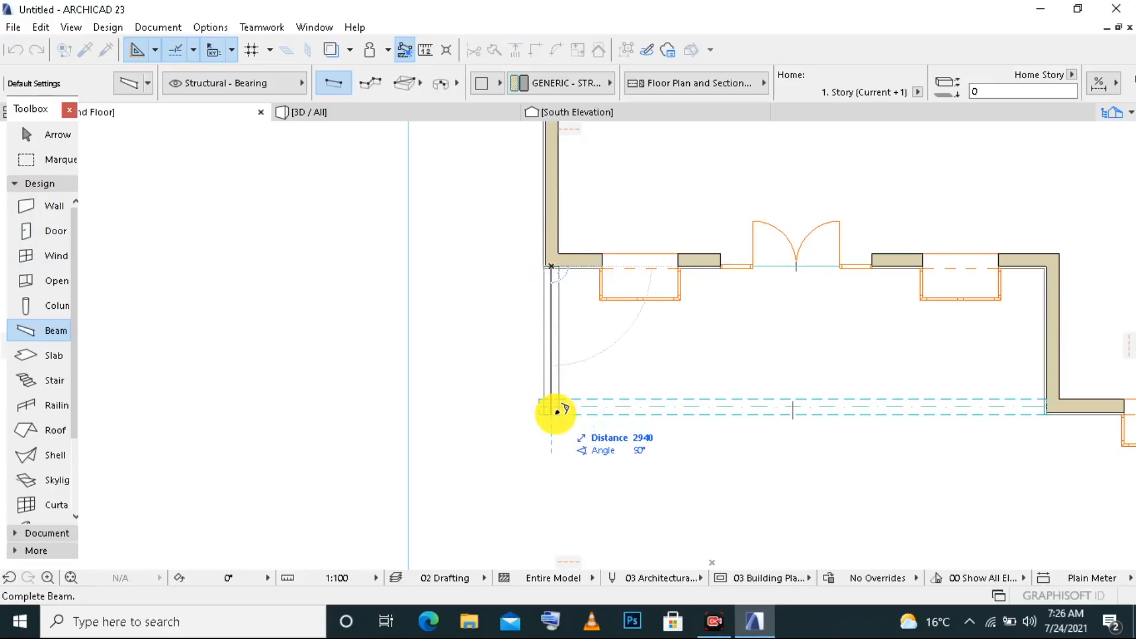
{"action": "left_click", "coordinate": [558, 411]}
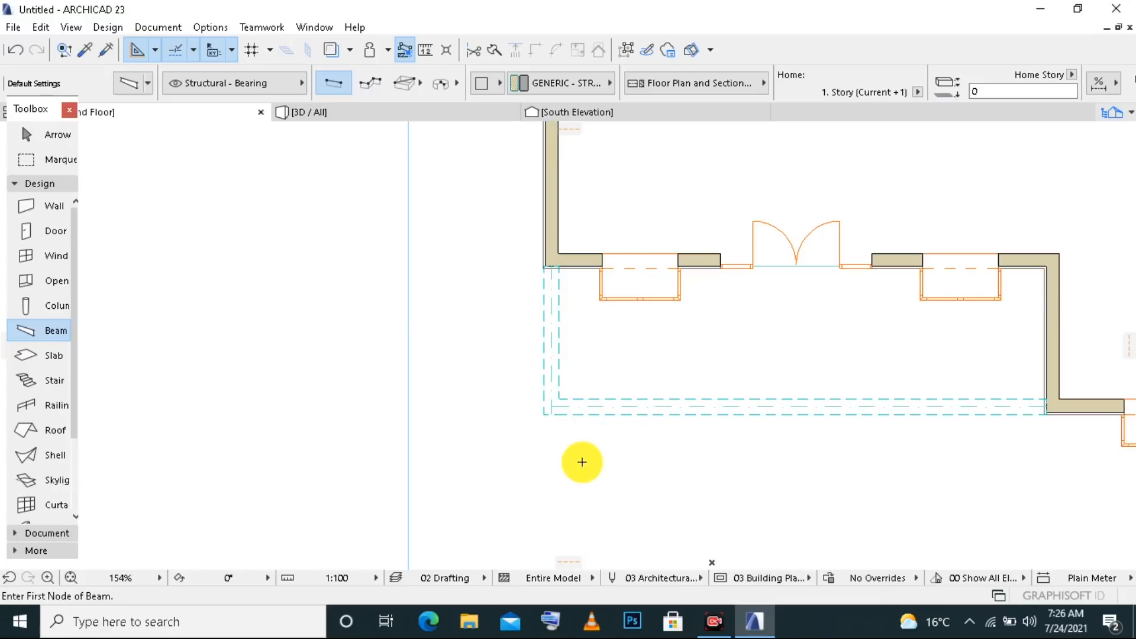
{"action": "scroll", "coordinate": [616, 425], "scroll_direction": "down", "scroll_amount": 2}
{"action": "scroll", "coordinate": [614, 414], "scroll_direction": "up", "scroll_amount": 2}
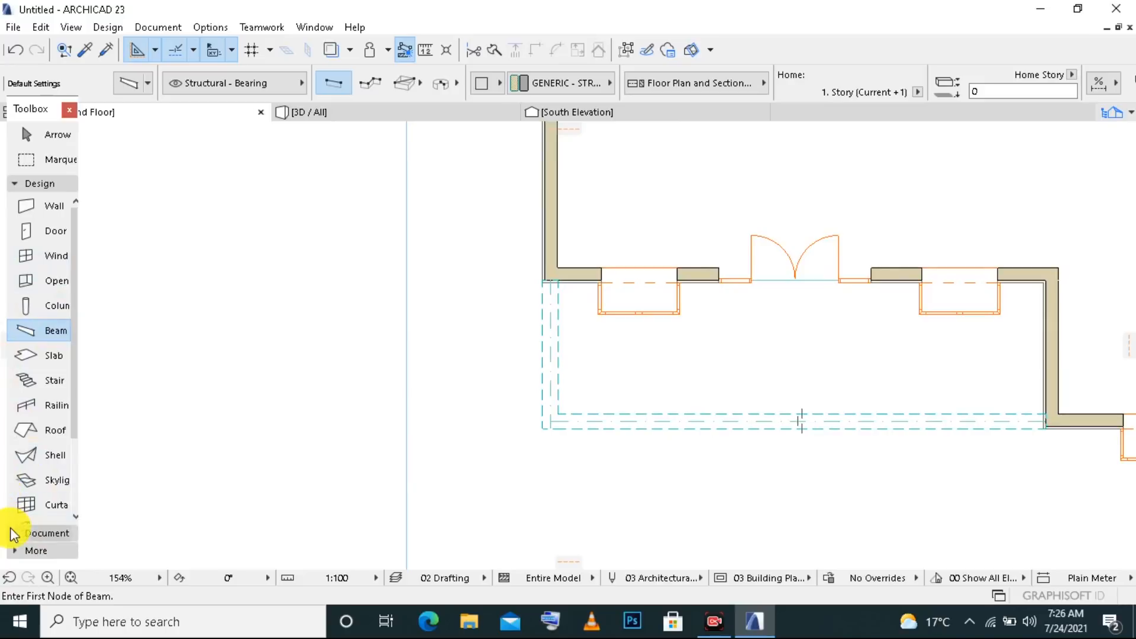
- Place a column where the two front beams meet and move it so it is centred on their intersection
{"action": "left_click", "coordinate": [41, 310]}
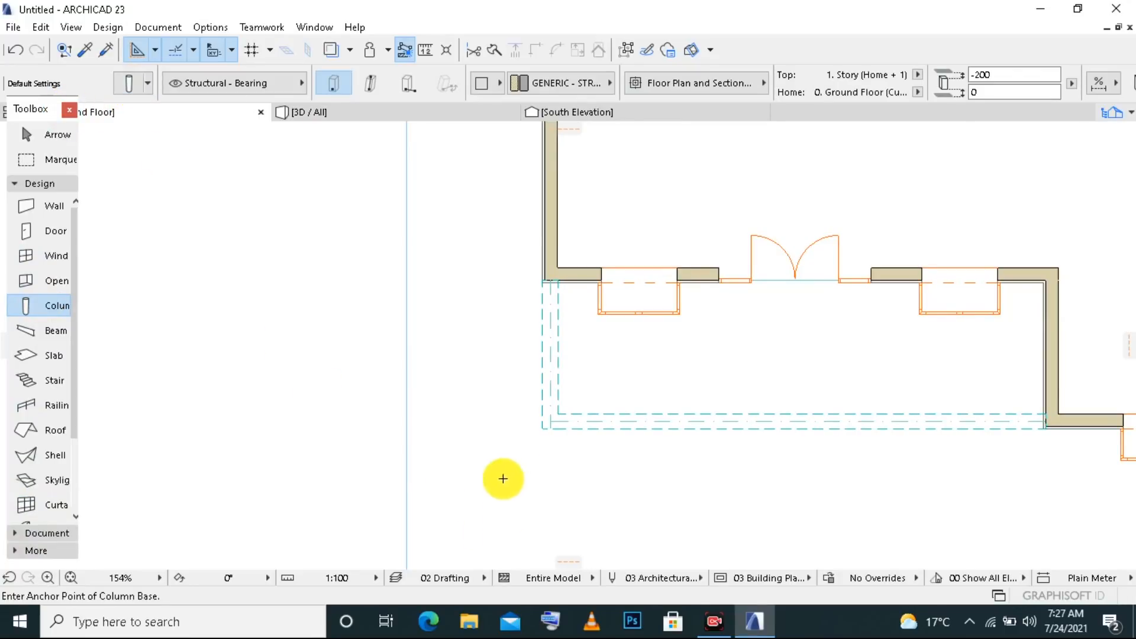
{"action": "scroll", "coordinate": [566, 359], "scroll_direction": "up", "scroll_amount": 1}
{"action": "scroll", "coordinate": [567, 359], "scroll_direction": "up", "scroll_amount": 4}
{"action": "left_click", "coordinate": [546, 467]}
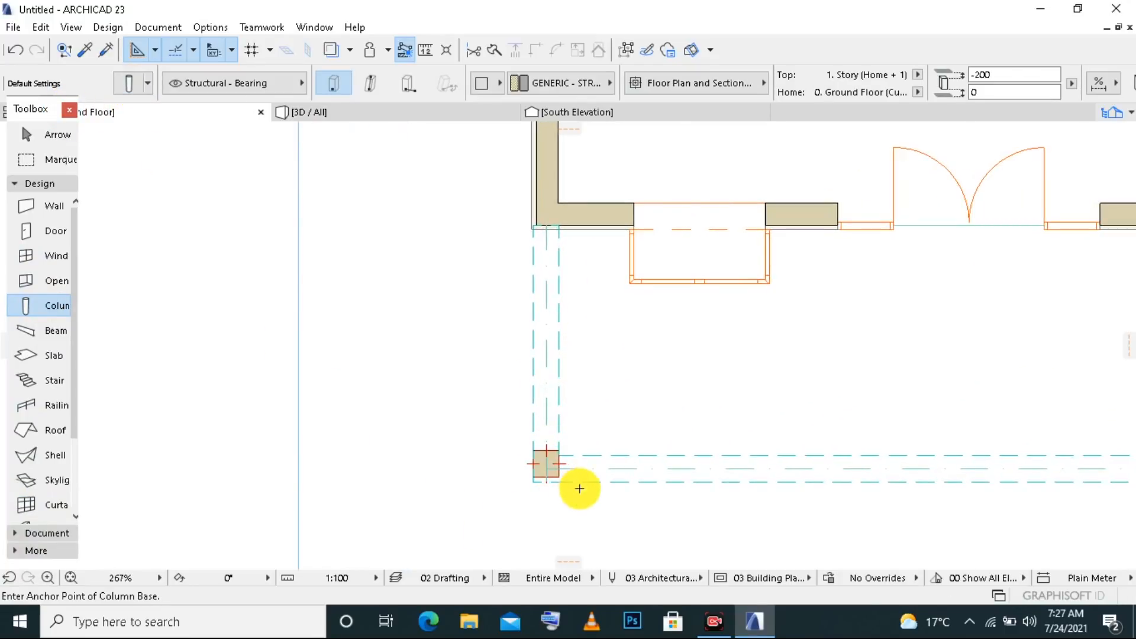
{"action": "scroll", "coordinate": [570, 477], "scroll_direction": "up", "scroll_amount": 6}
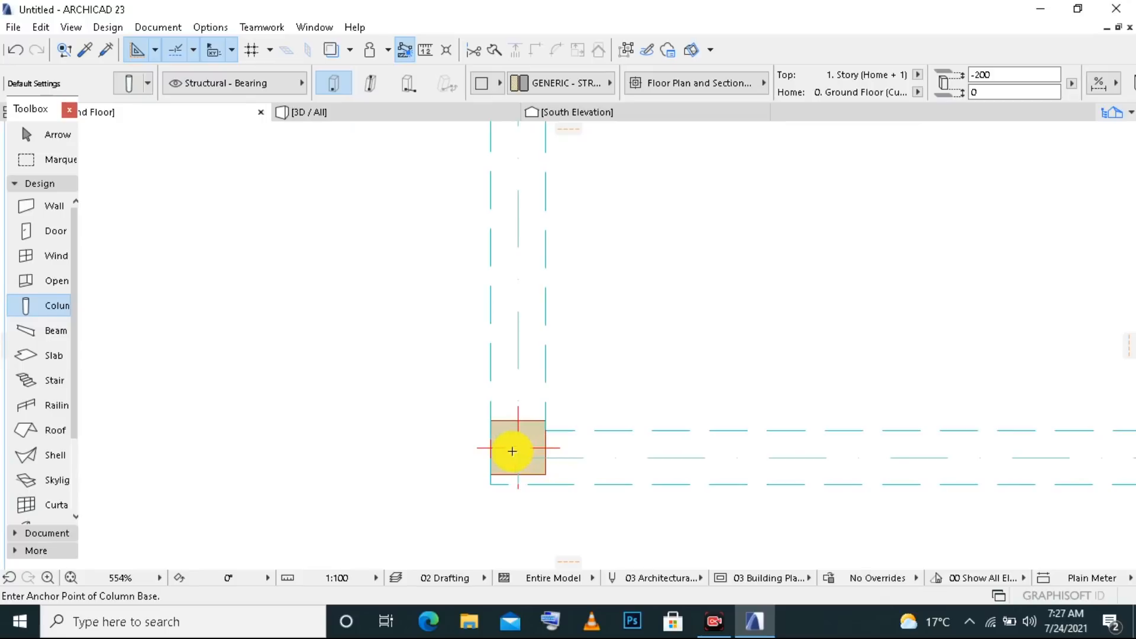
{"action": "left_click", "coordinate": [513, 451], "text": "shift"}
{"action": "left_click_drag", "start_coordinate": [520, 445], "coordinate": [520, 457]}
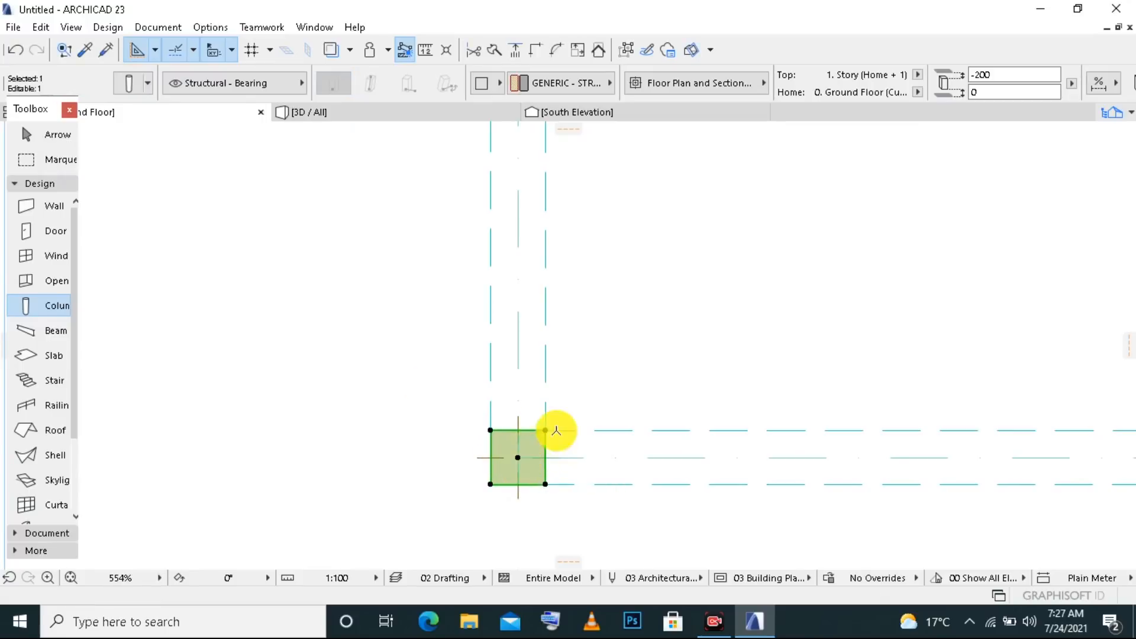
{"action": "key", "text": "Escape"}
{"action": "scroll", "coordinate": [371, 488], "scroll_direction": "down", "scroll_amount": 8}
{"action": "scroll", "coordinate": [372, 486], "scroll_direction": "down", "scroll_amount": 2}
{"action": "scroll", "coordinate": [372, 485], "scroll_direction": "up", "scroll_amount": 4}
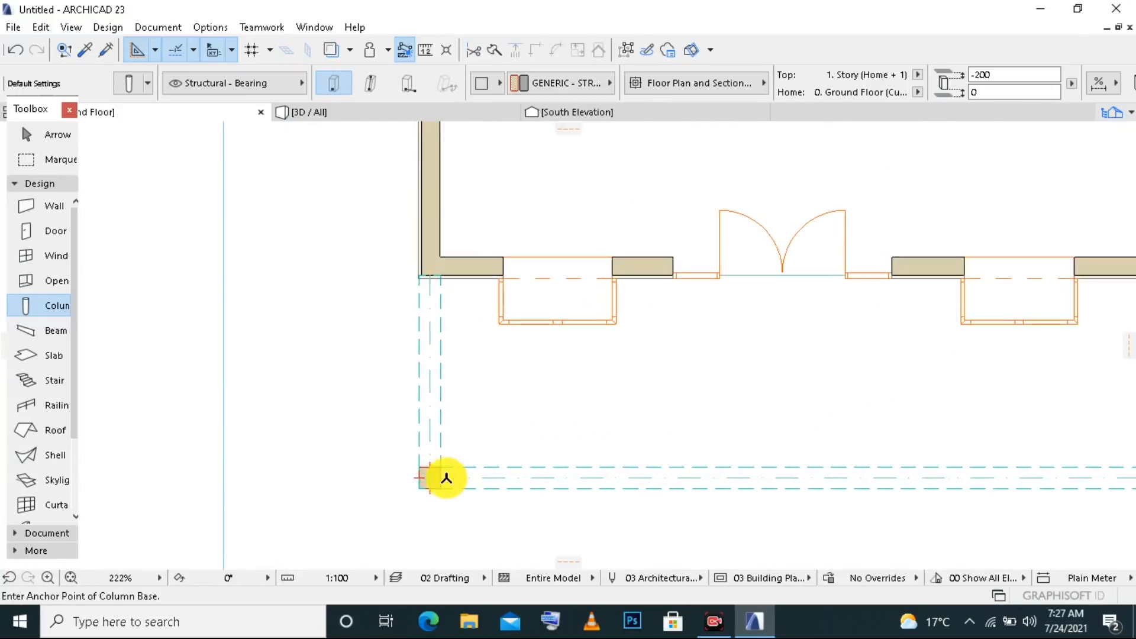
- Set the corner column's top link to Not Linked and its height to 3400
{"action": "left_click", "coordinate": [124, 83]}
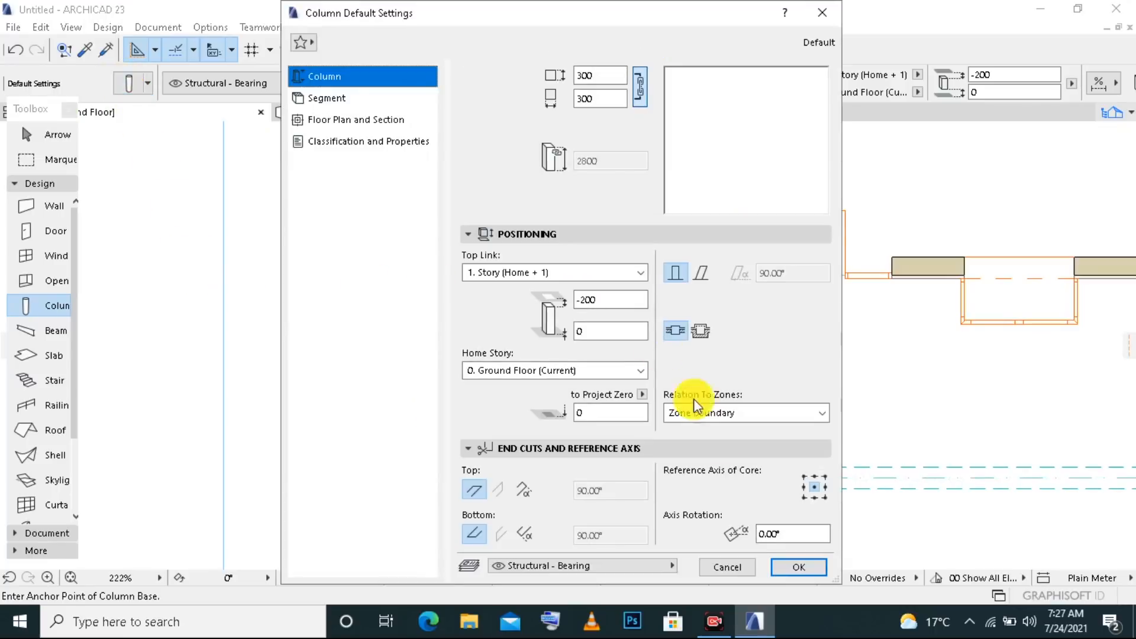
{"action": "left_click", "coordinate": [725, 566]}
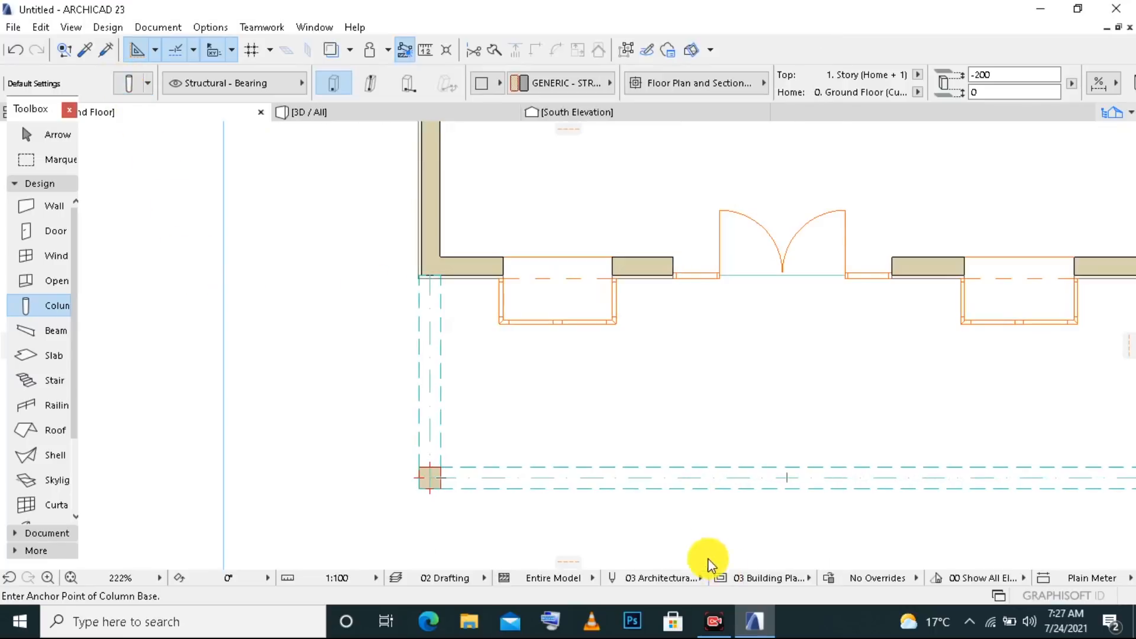
{"action": "left_click", "coordinate": [431, 479]}
{"action": "right_click", "coordinate": [330, 388]}
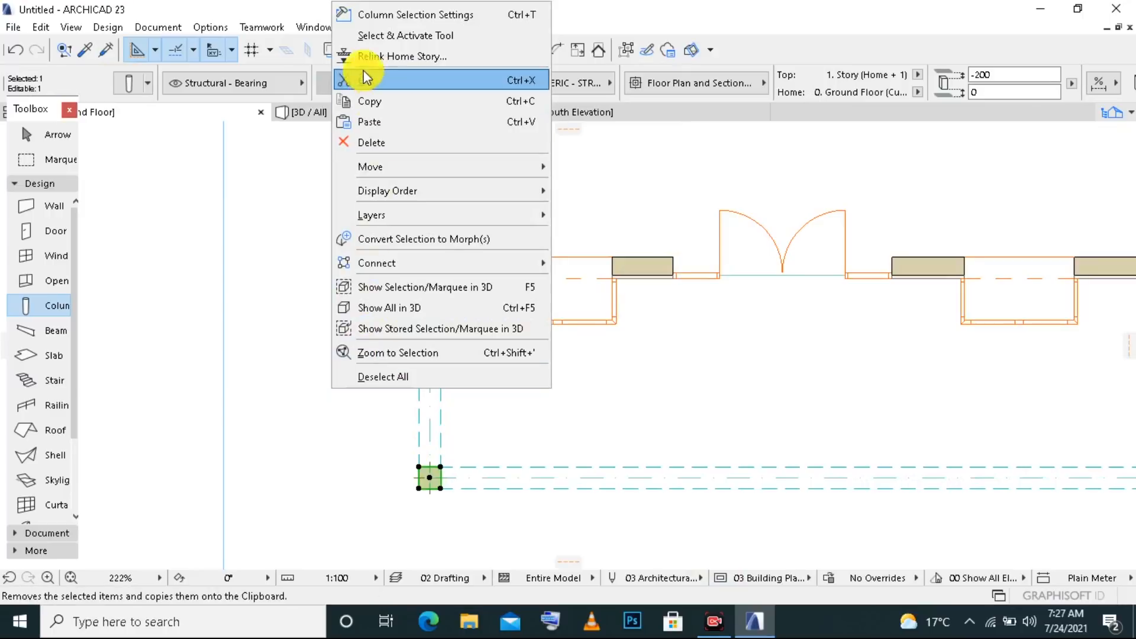
{"action": "left_click", "coordinate": [388, 20]}
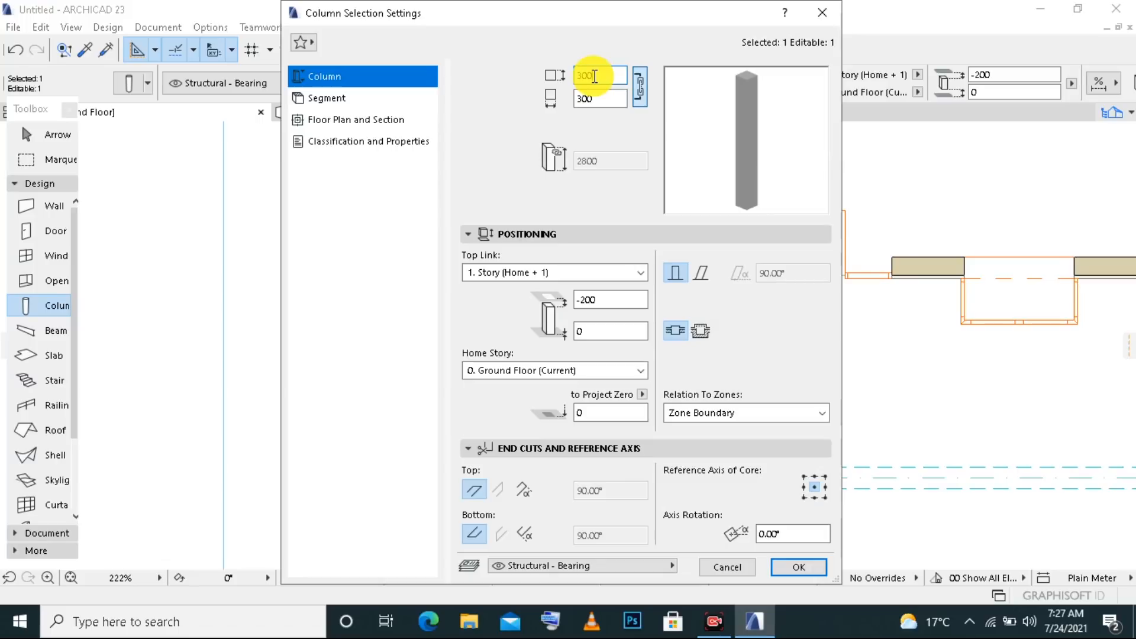
{"action": "left_click", "coordinate": [508, 273]}
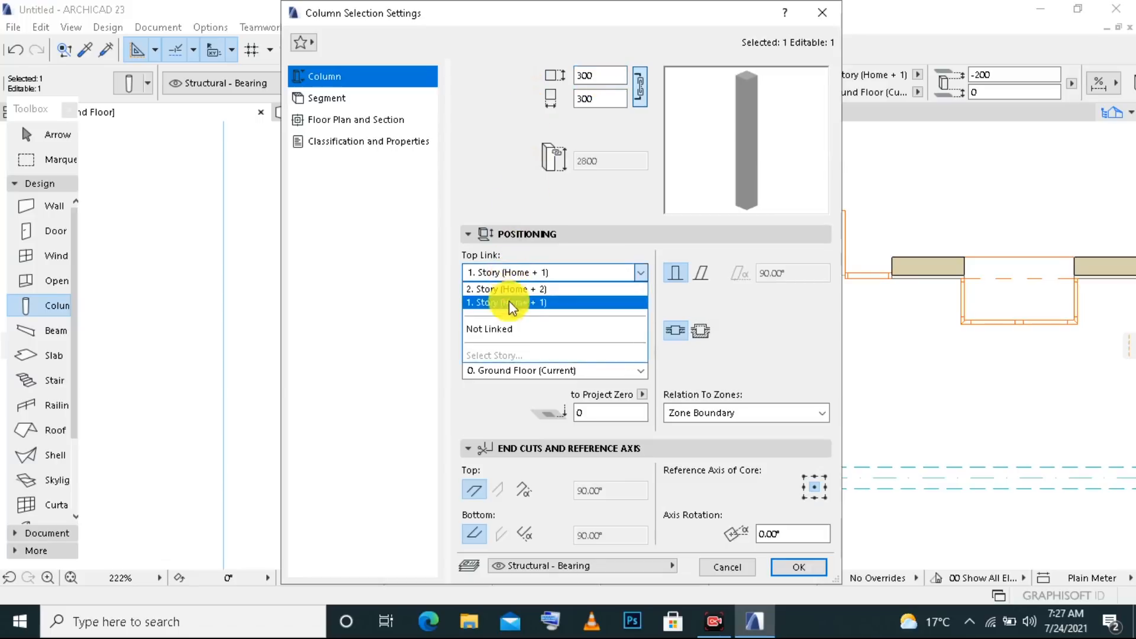
{"action": "left_click", "coordinate": [496, 330]}
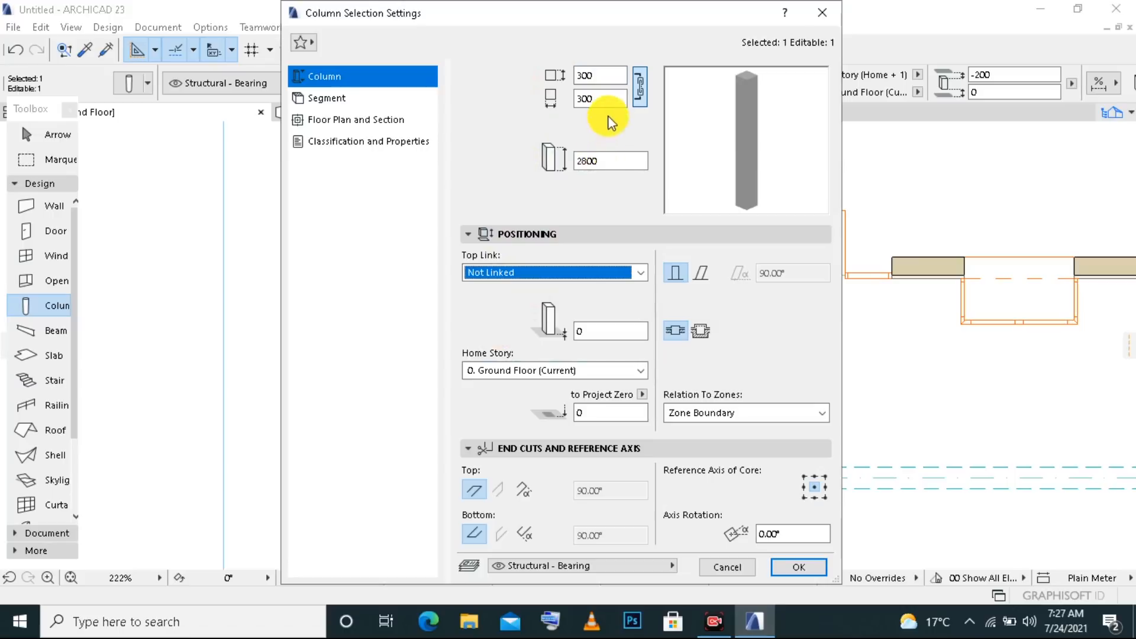
{"action": "double_click", "coordinate": [610, 161]}
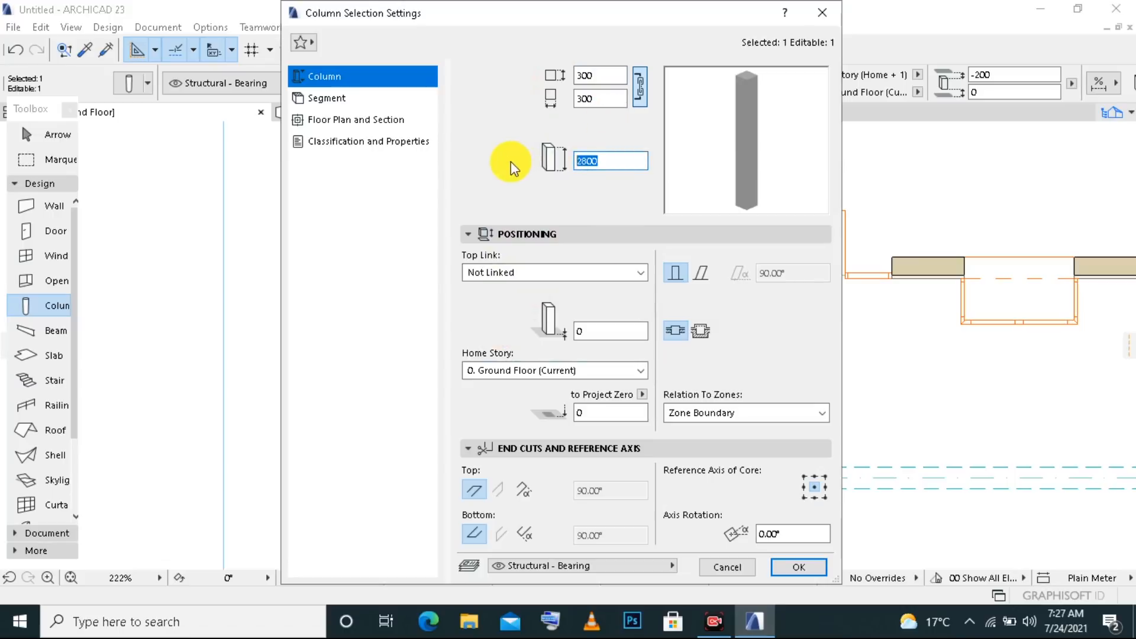
{"action": "type", "text": "34"}
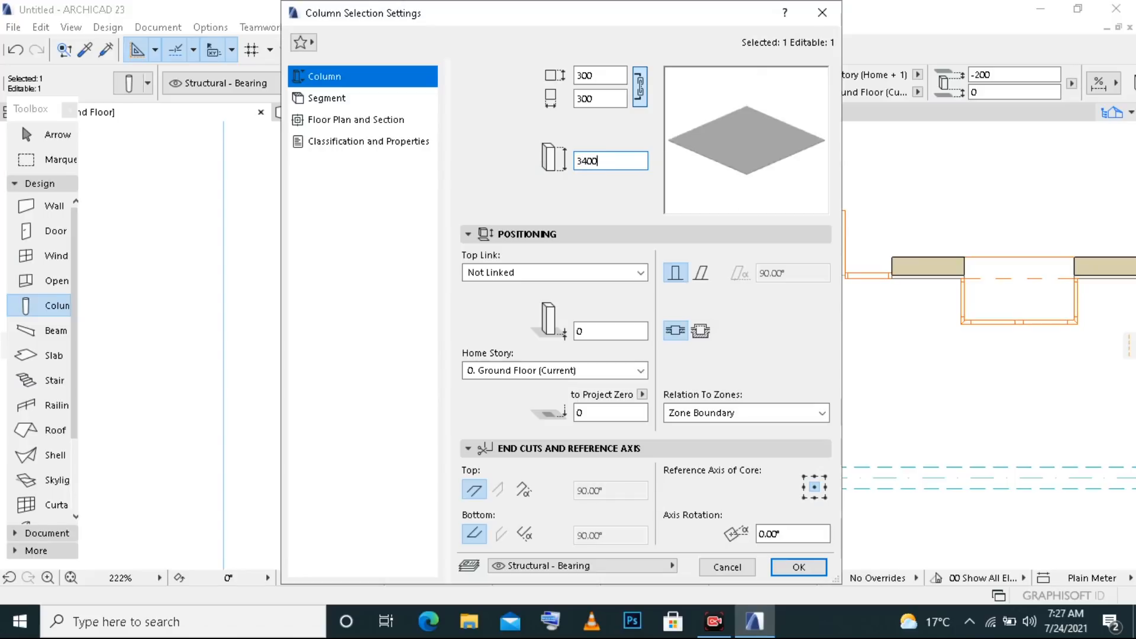
{"action": "left_click", "coordinate": [800, 569]}
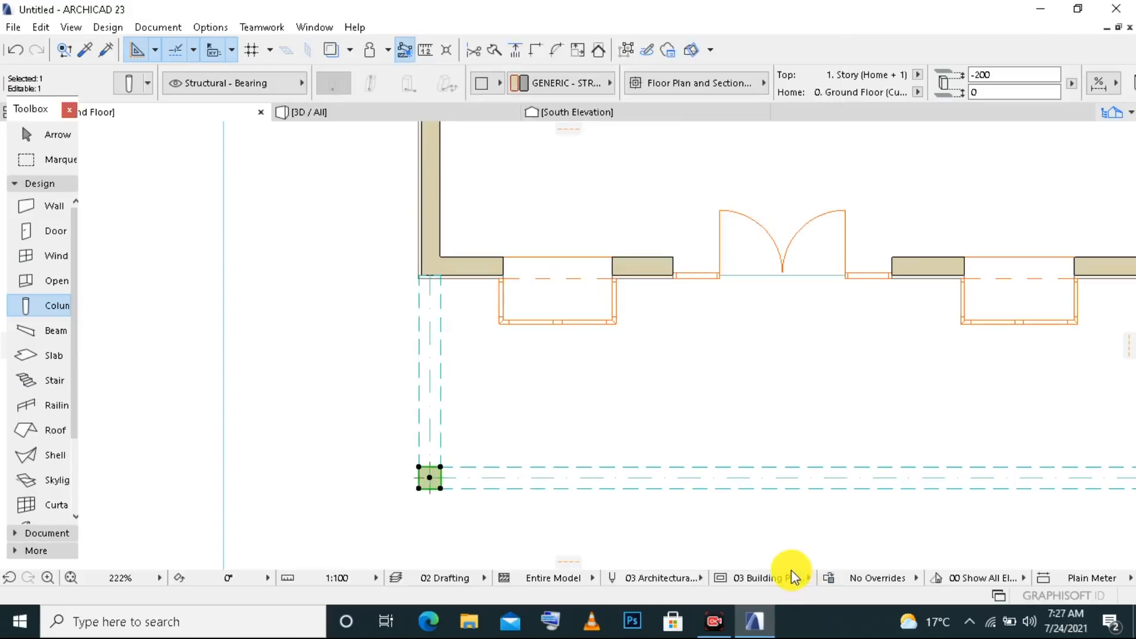
{"action": "key", "text": "Escape"}
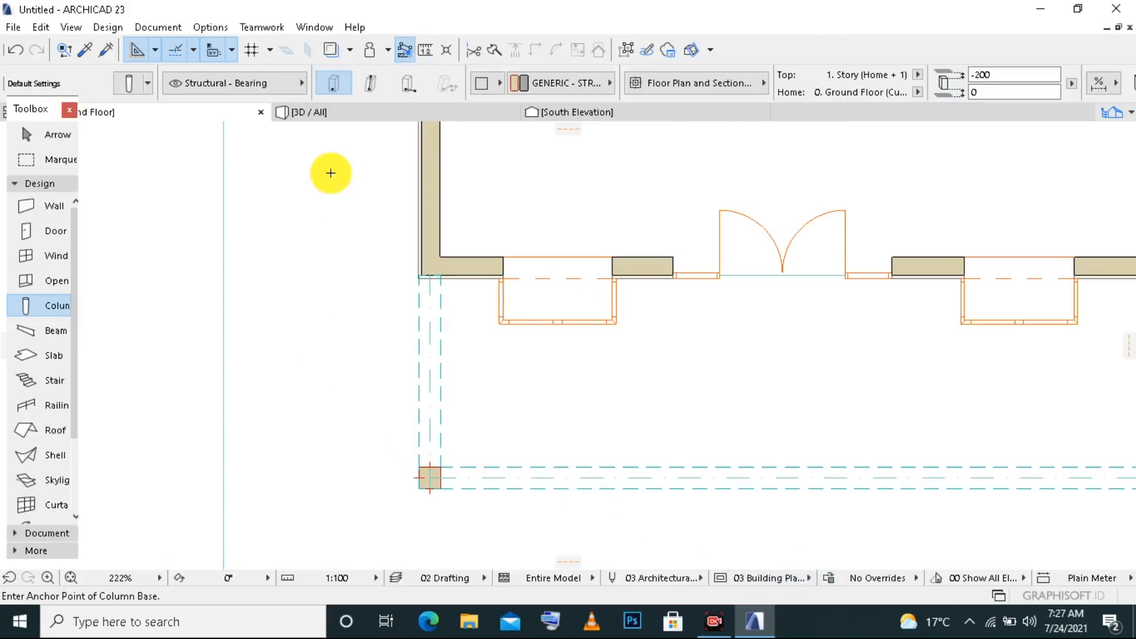
- Extend the floor slab's recessed front edge outward so the slab covers the porch area up to the horizontal front beam
{"action": "key", "text": "space"}
{"action": "left_click", "coordinate": [516, 196], "text": "shift"}
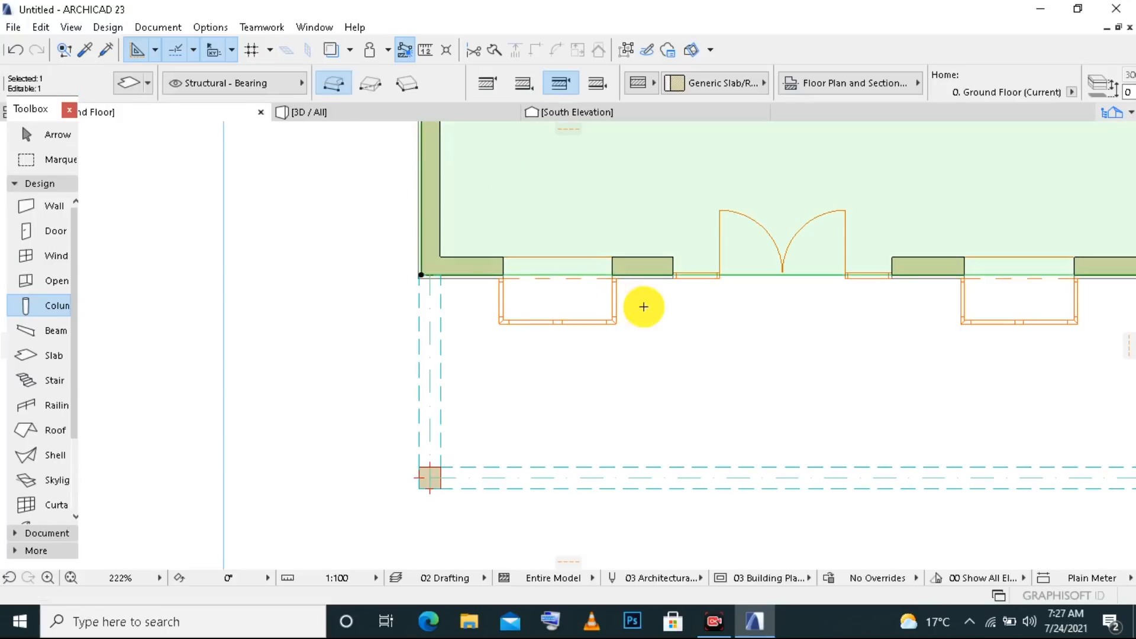
{"action": "scroll", "coordinate": [644, 307], "scroll_direction": "down", "scroll_amount": 5}
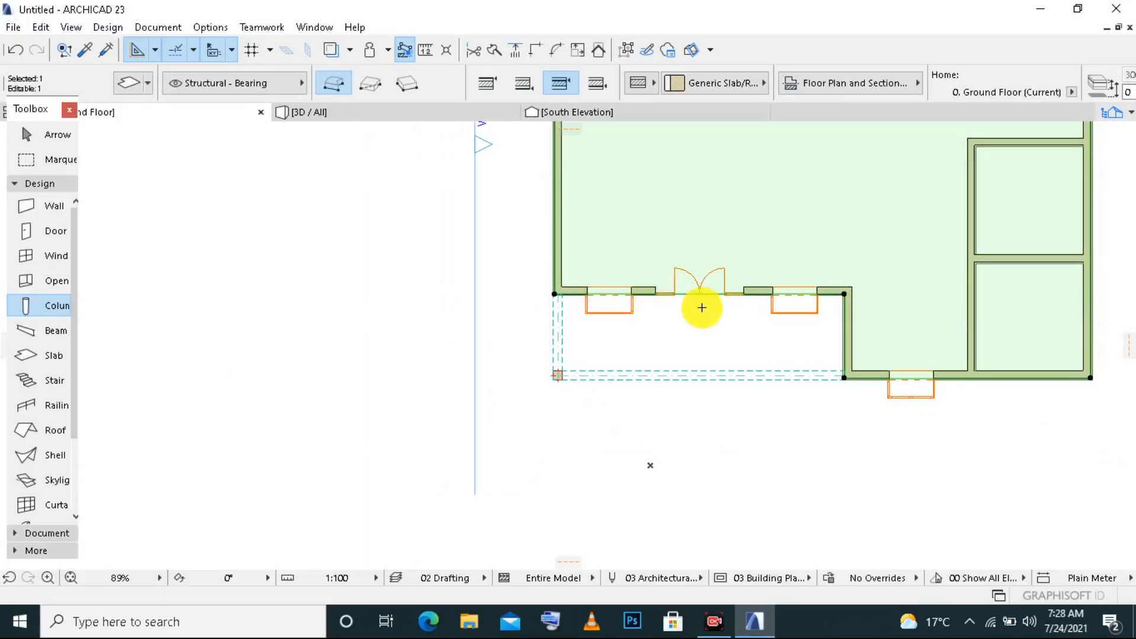
{"action": "left_click", "coordinate": [686, 293]}
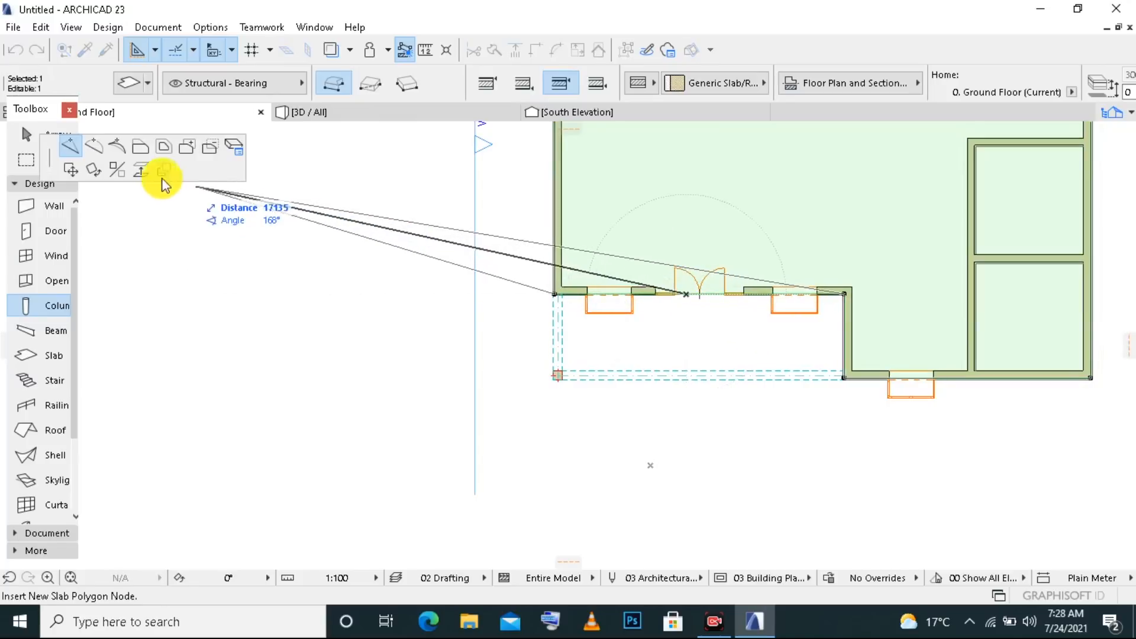
{"action": "left_click", "coordinate": [140, 147]}
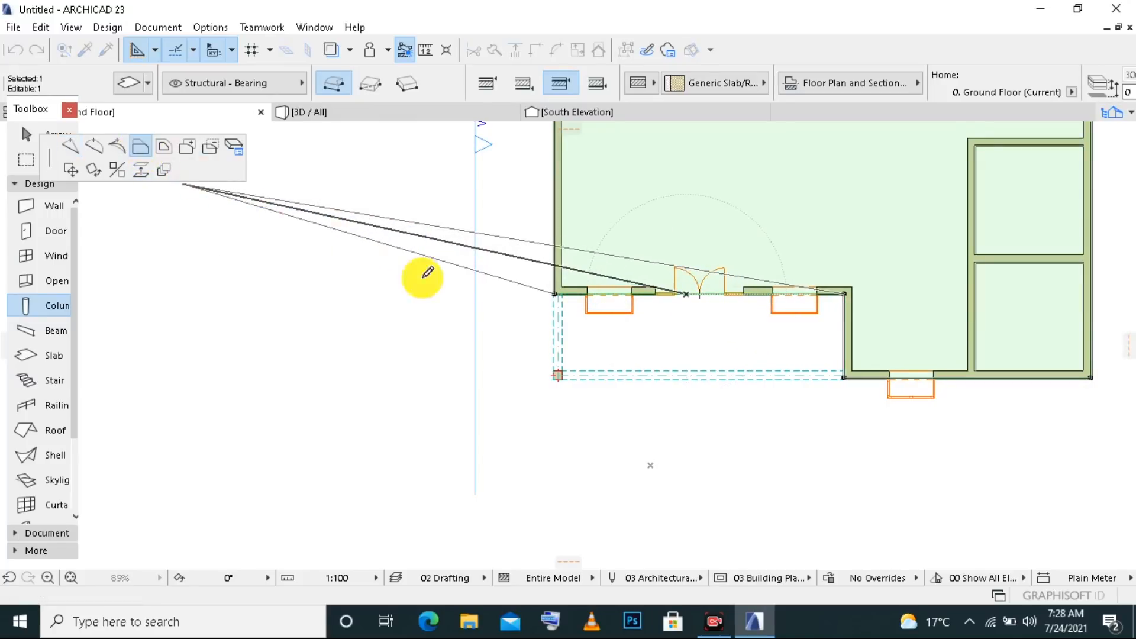
{"action": "left_click", "coordinate": [616, 373]}
{"action": "scroll", "coordinate": [596, 373], "scroll_direction": "up", "scroll_amount": 3}
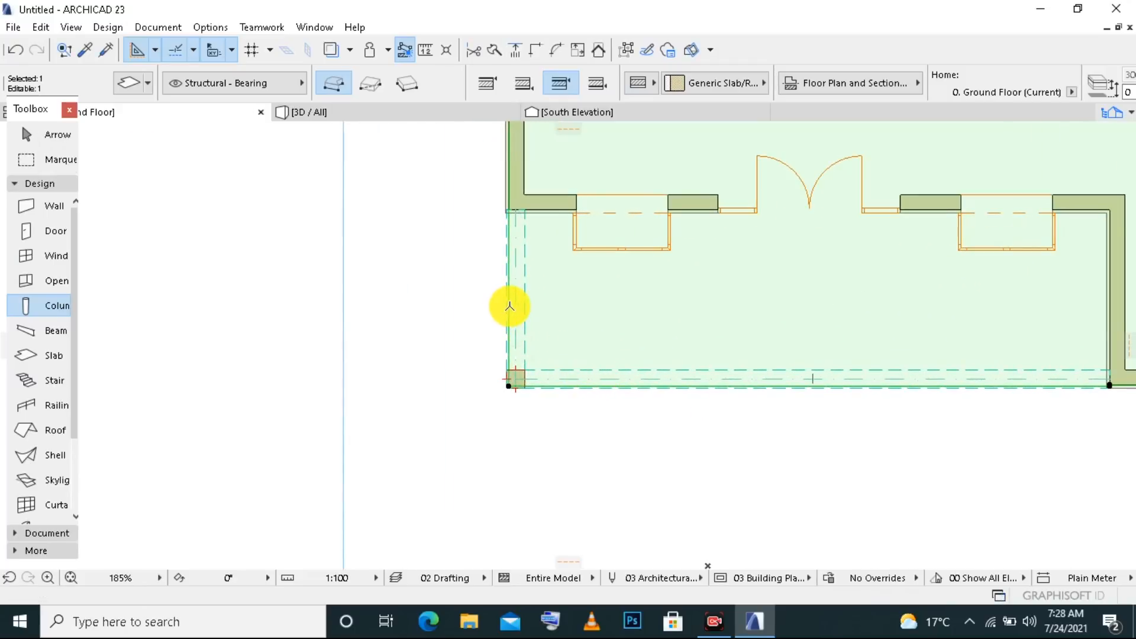
- Offset the slab's left porch edge outward by about 84 mm, just past the vertical beam's outer face
{"action": "left_click", "coordinate": [510, 306]}
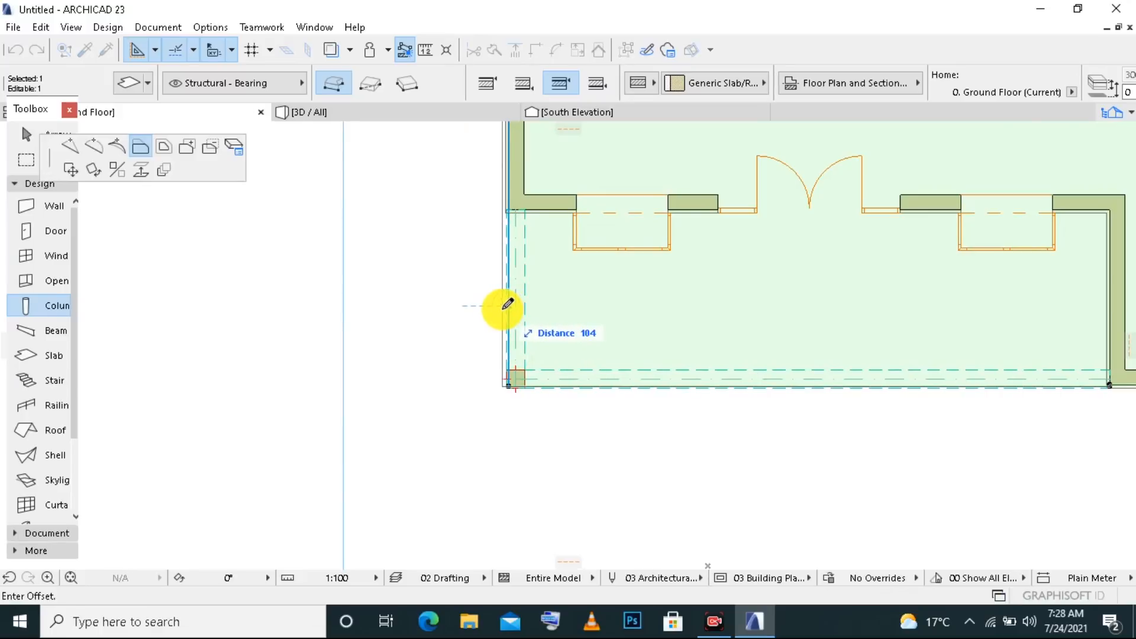
{"action": "scroll", "coordinate": [508, 304], "scroll_direction": "up", "scroll_amount": 3}
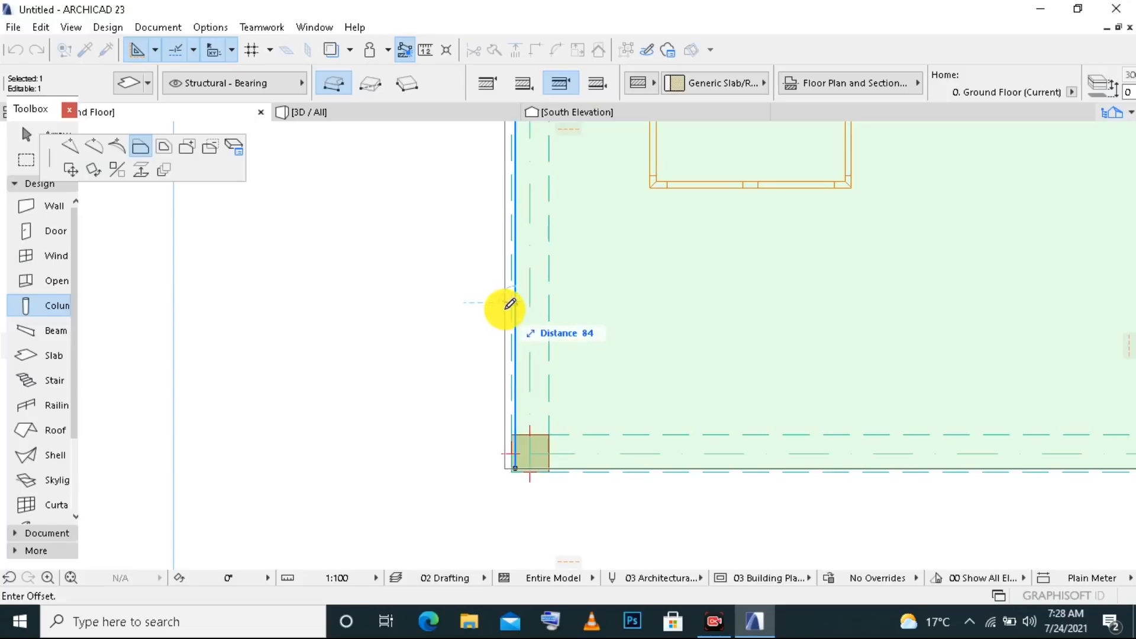
{"action": "left_click", "coordinate": [510, 304]}
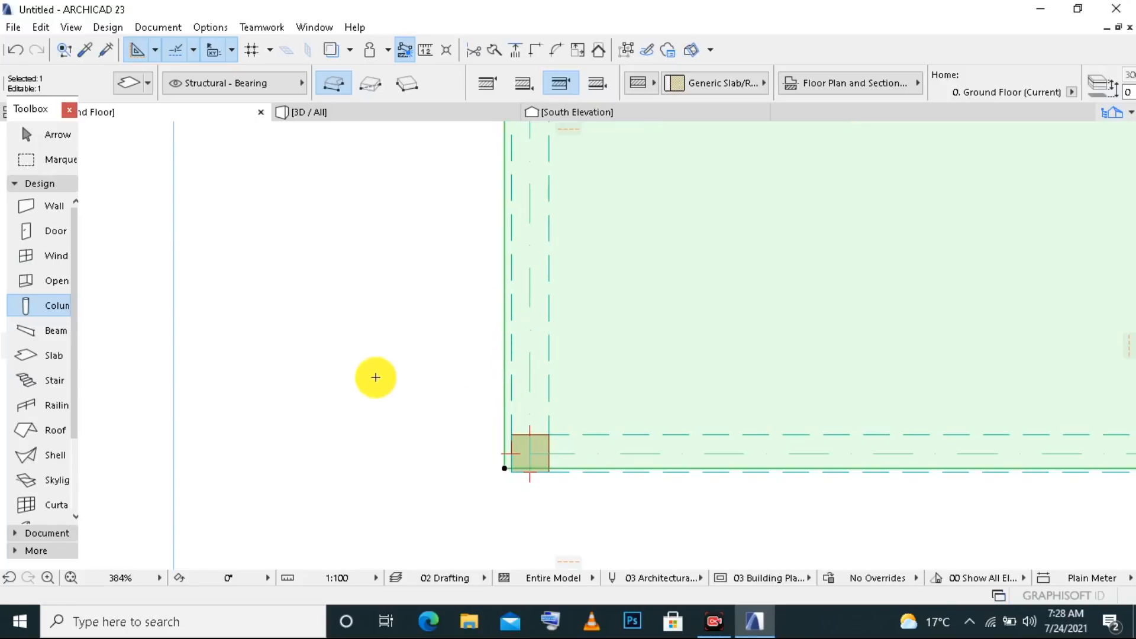
{"action": "key", "text": "Escape"}
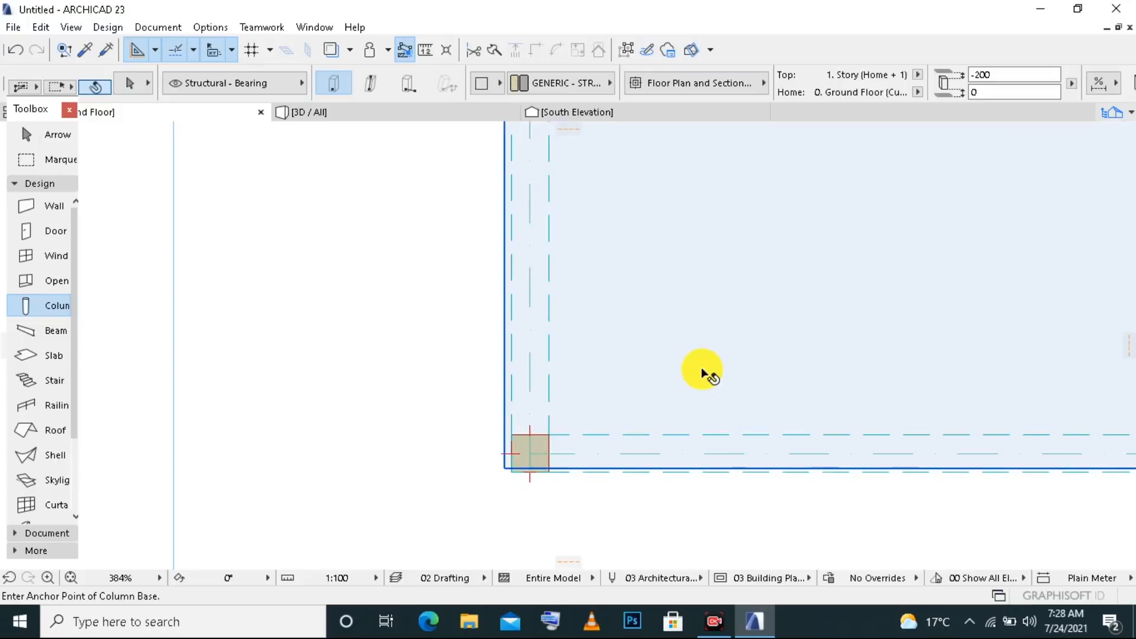
- Offset the slab's front porch edge so it is flush with the outer face of the horizontal beam
{"action": "left_click", "coordinate": [704, 391], "text": "shift"}
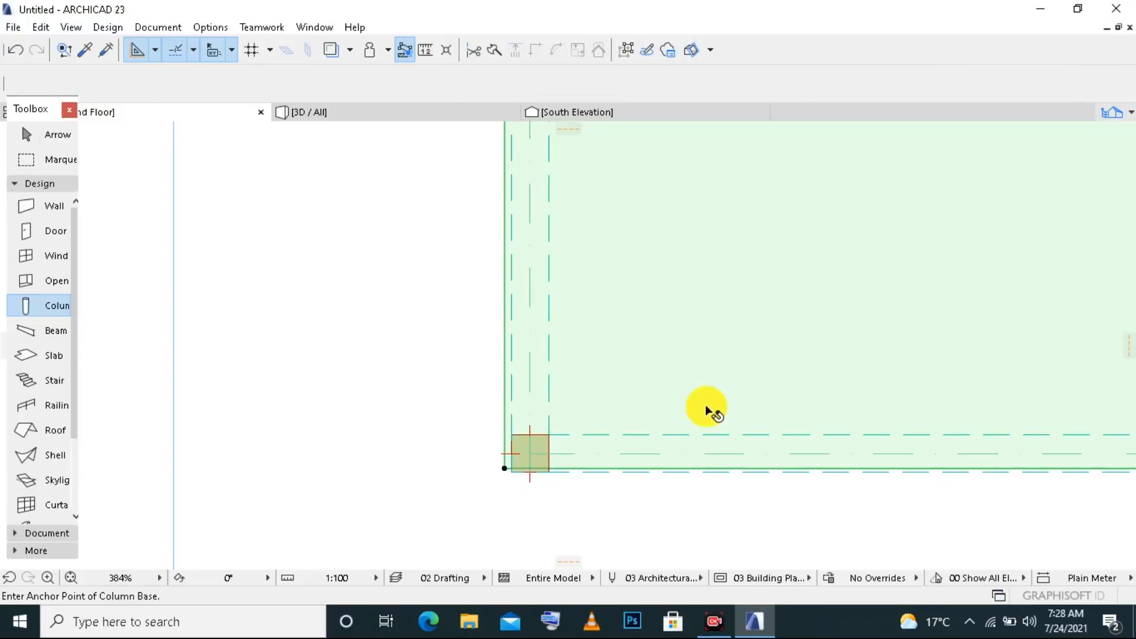
{"action": "left_click", "coordinate": [702, 466]}
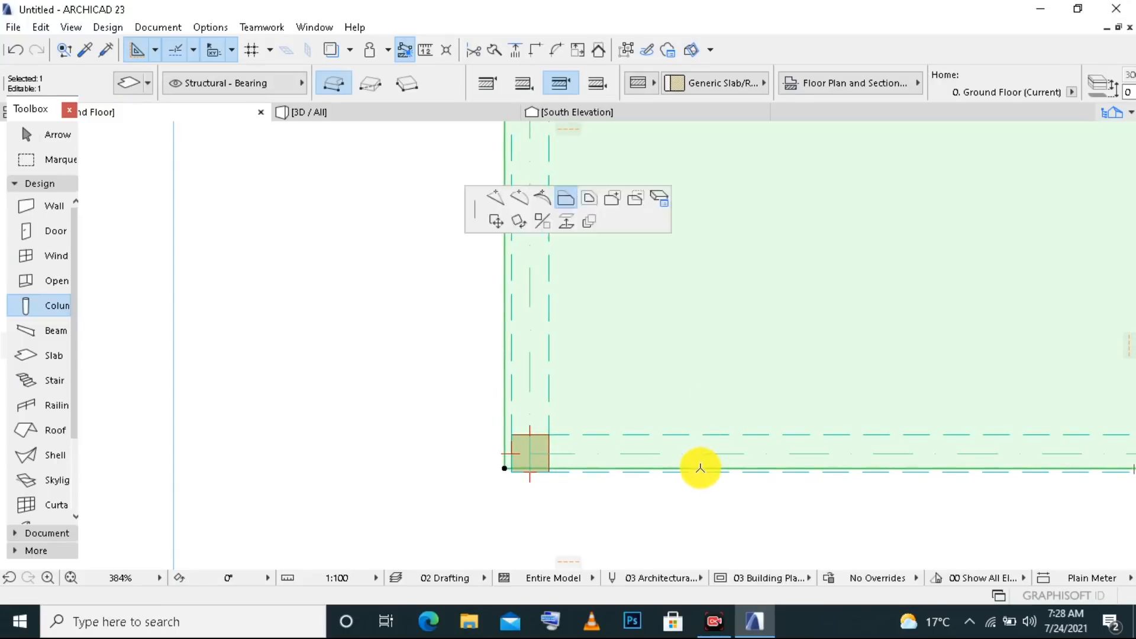
{"action": "left_click", "coordinate": [693, 472]}
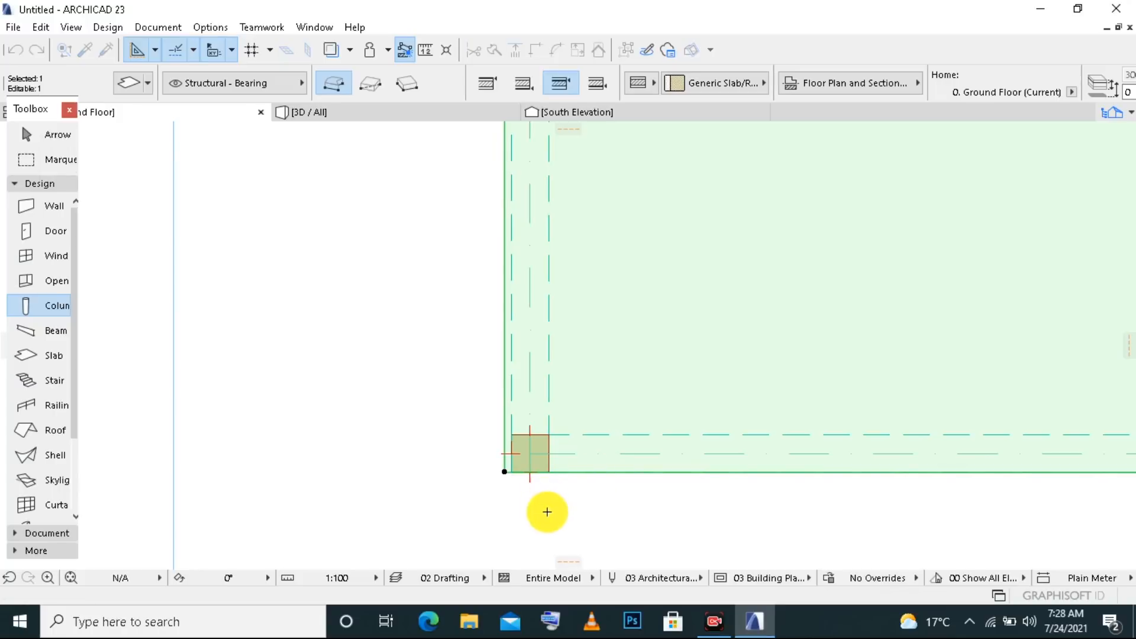
{"action": "key", "text": "Escape"}
- In the 3D view, raise the long front porch beam by about 407 mm to the top of the corner column
{"action": "left_click", "coordinate": [371, 115]}
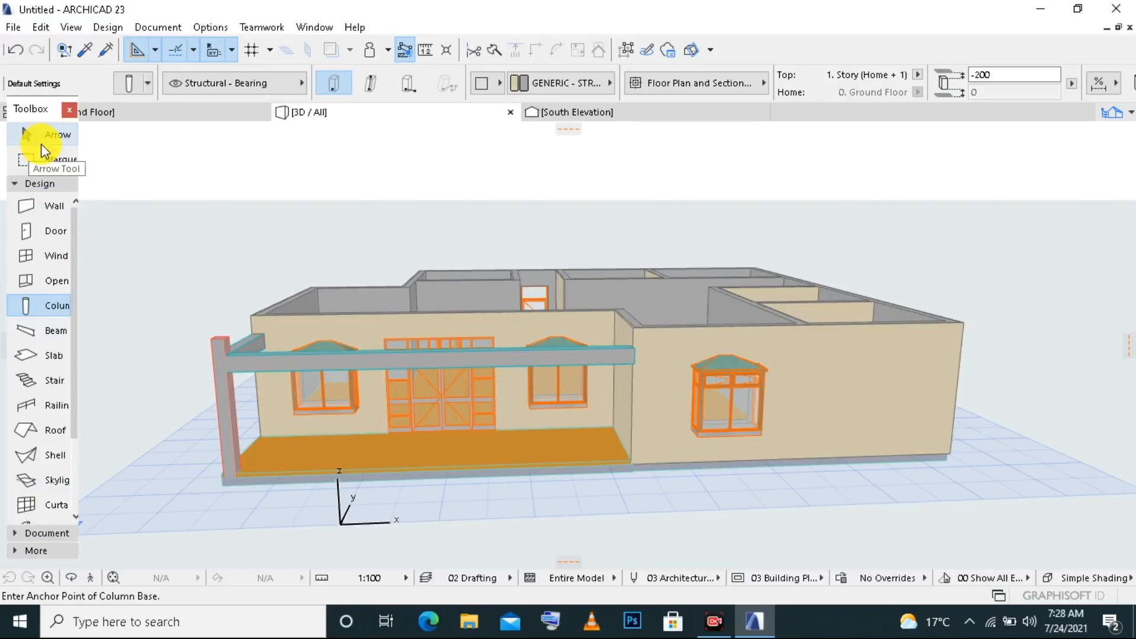
{"action": "scroll", "coordinate": [332, 402], "scroll_direction": "up", "scroll_amount": 2}
{"action": "scroll", "coordinate": [332, 401], "scroll_direction": "up", "scroll_amount": 1}
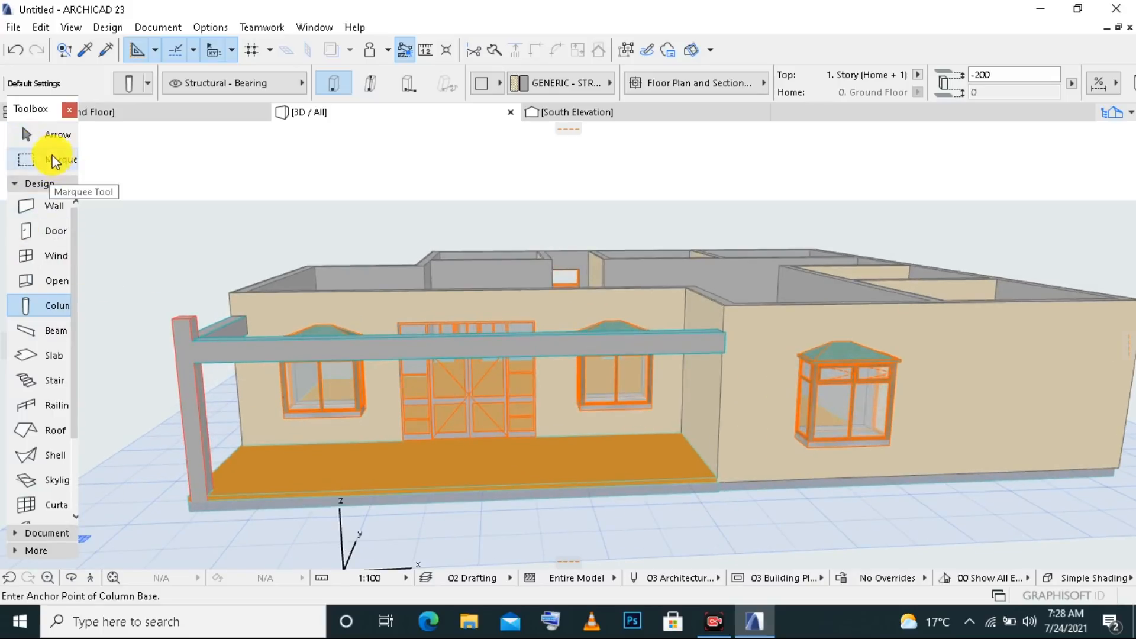
{"action": "left_click", "coordinate": [30, 134]}
{"action": "left_click", "coordinate": [246, 360]}
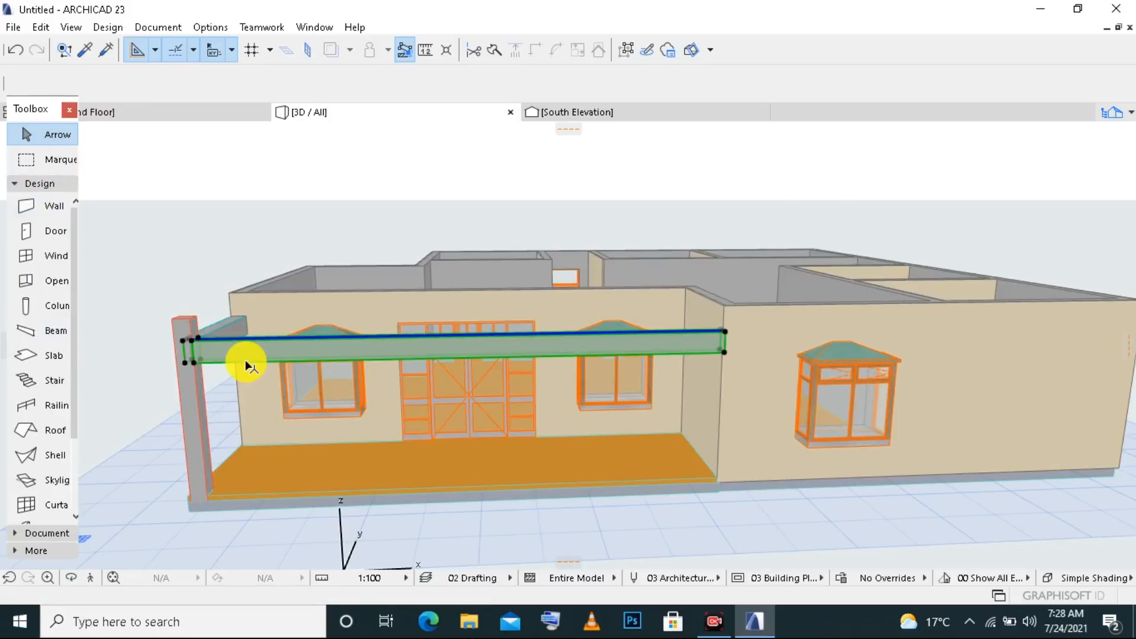
{"action": "left_click", "coordinate": [329, 350]}
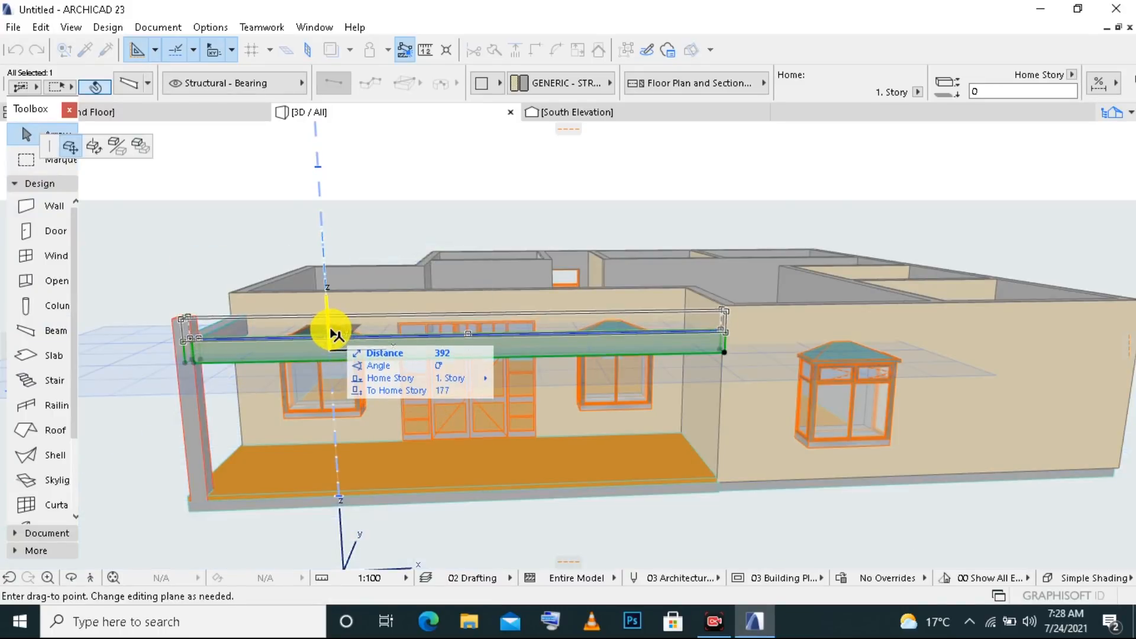
{"action": "left_click", "coordinate": [329, 326]}
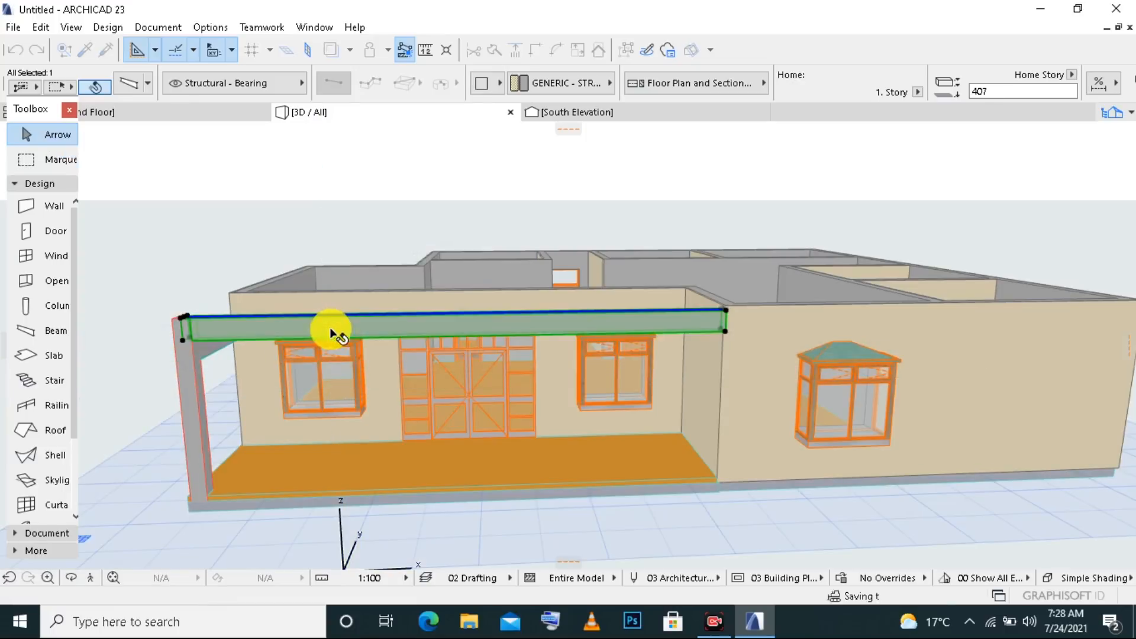
{"action": "left_click", "coordinate": [140, 376]}
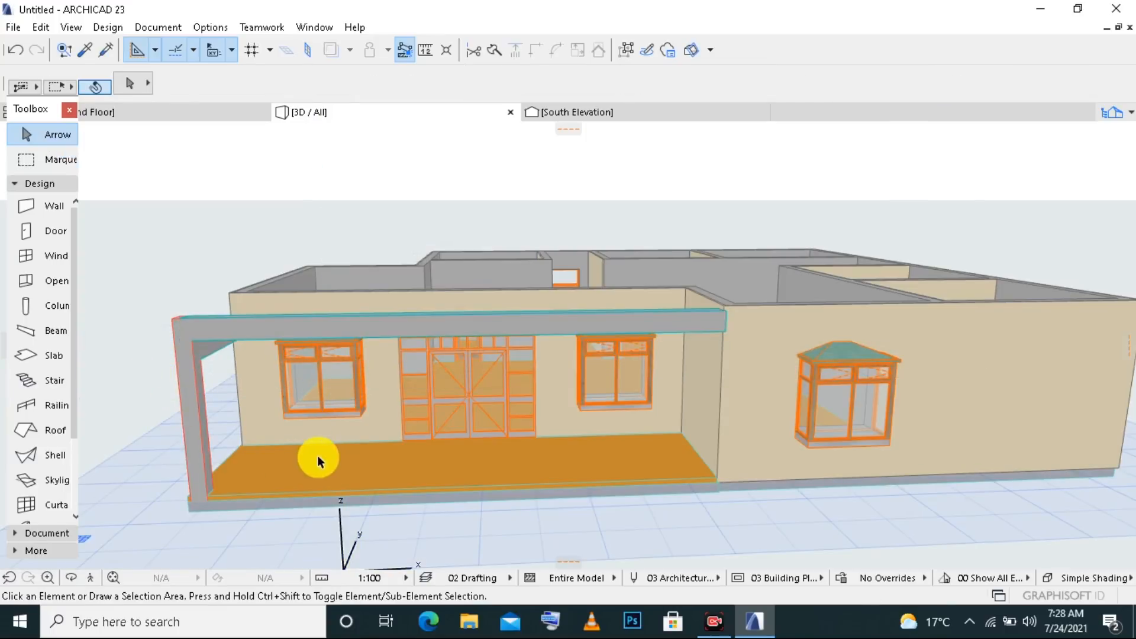
- Raise the short side porch beam vertically by 400 mm to meet the top of the corner column
{"action": "left_click", "coordinate": [70, 578]}
{"action": "left_click_drag", "start_coordinate": [148, 503], "coordinate": [515, 437]}
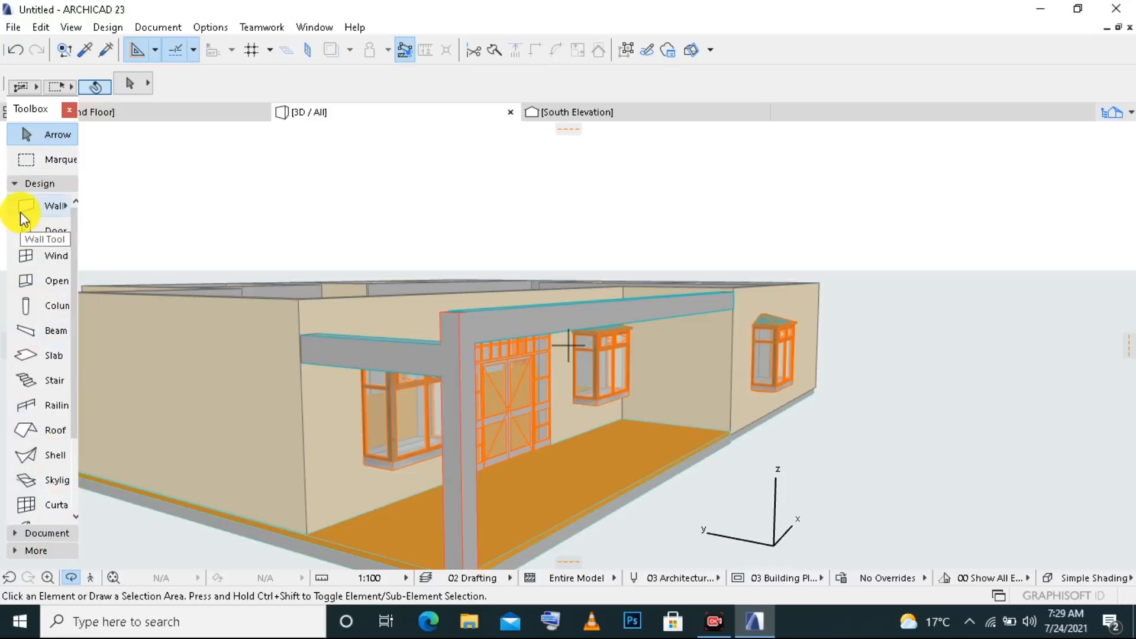
{"action": "left_click", "coordinate": [35, 160]}
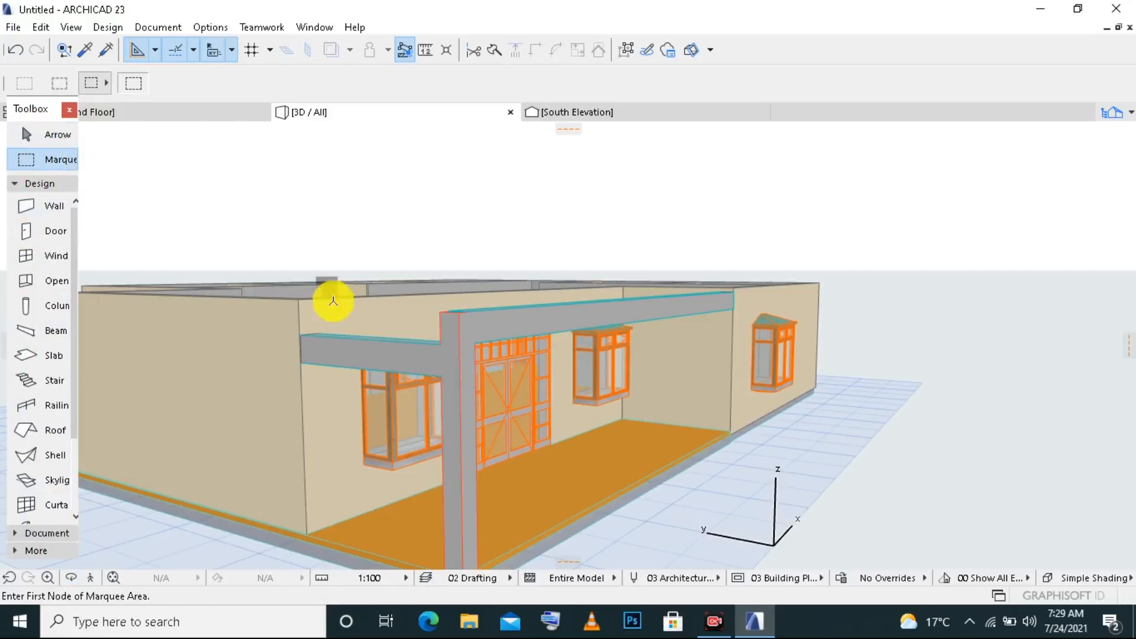
{"action": "left_click", "coordinate": [359, 357]}
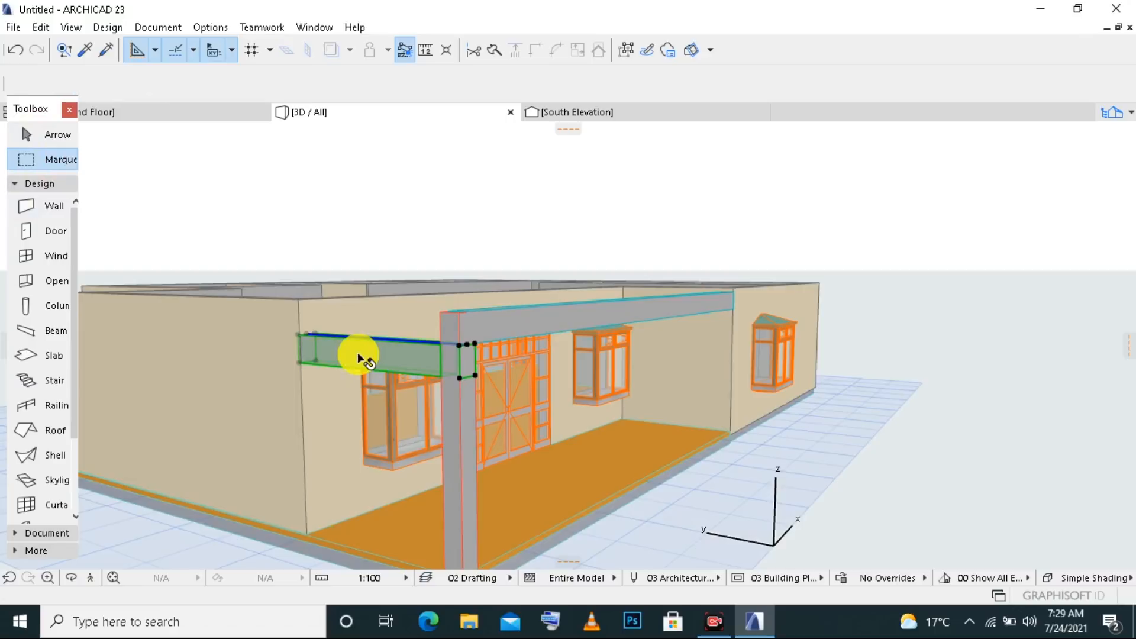
{"action": "left_click", "coordinate": [456, 344]}
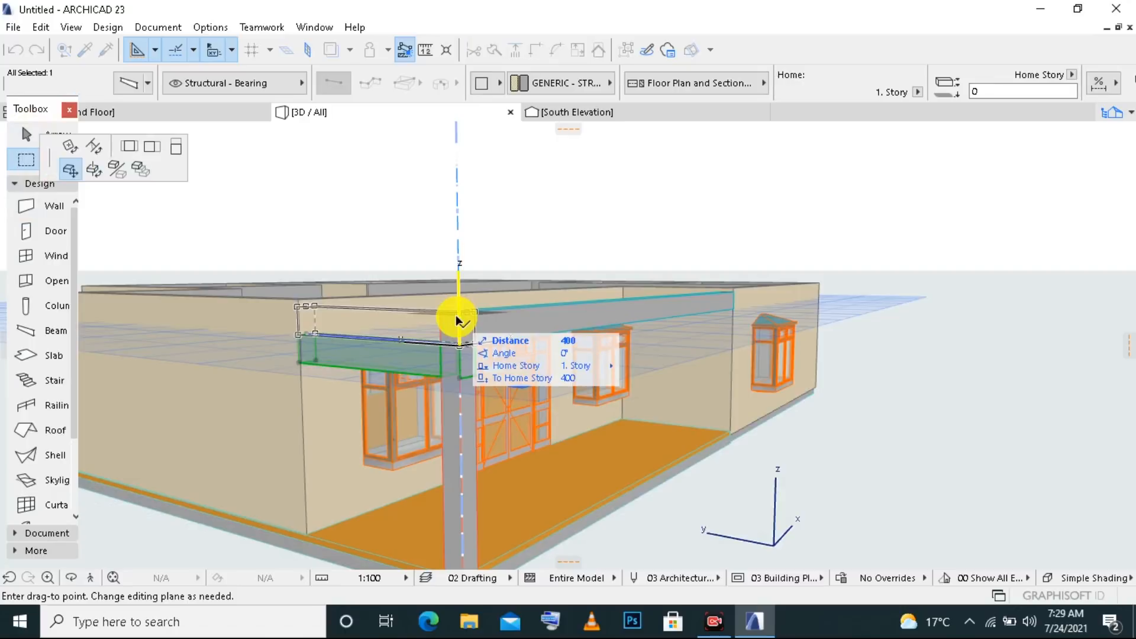
{"action": "left_click", "coordinate": [455, 315]}
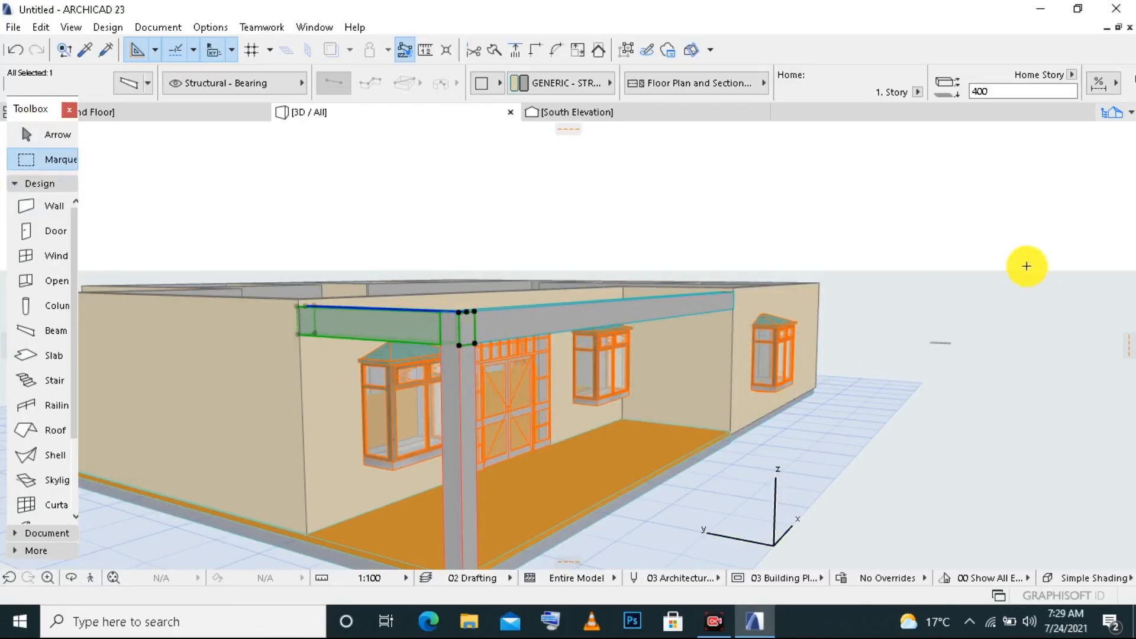
{"action": "key", "text": "Escape"}
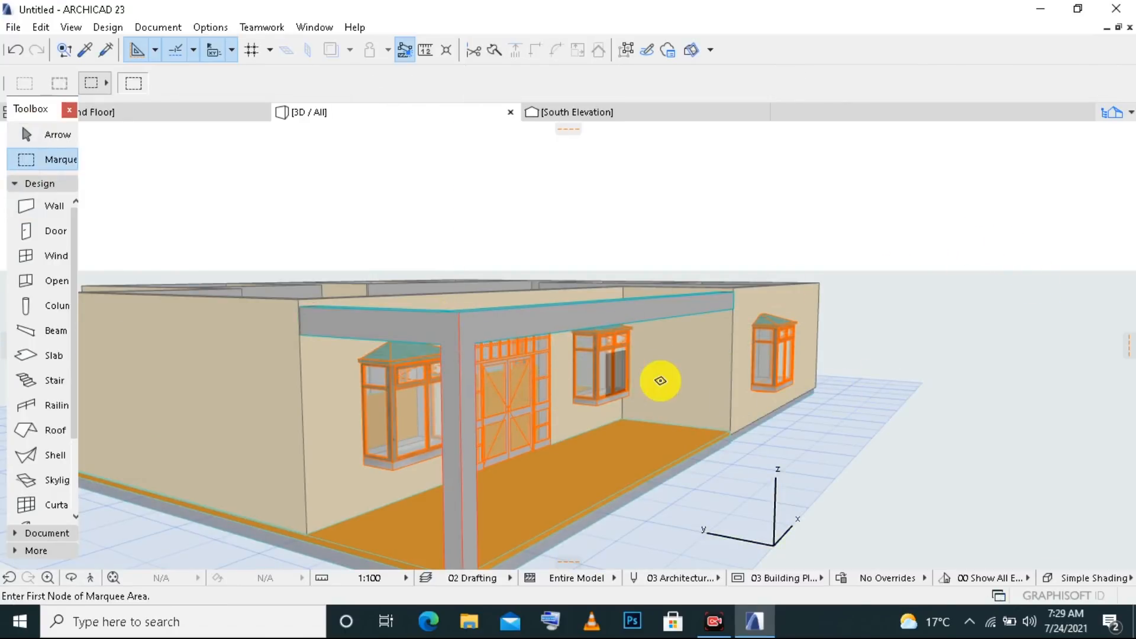
- Examine the porch beams, column and slab from several angles in 3D
{"action": "scroll", "coordinate": [661, 380], "scroll_direction": "down", "scroll_amount": 2}
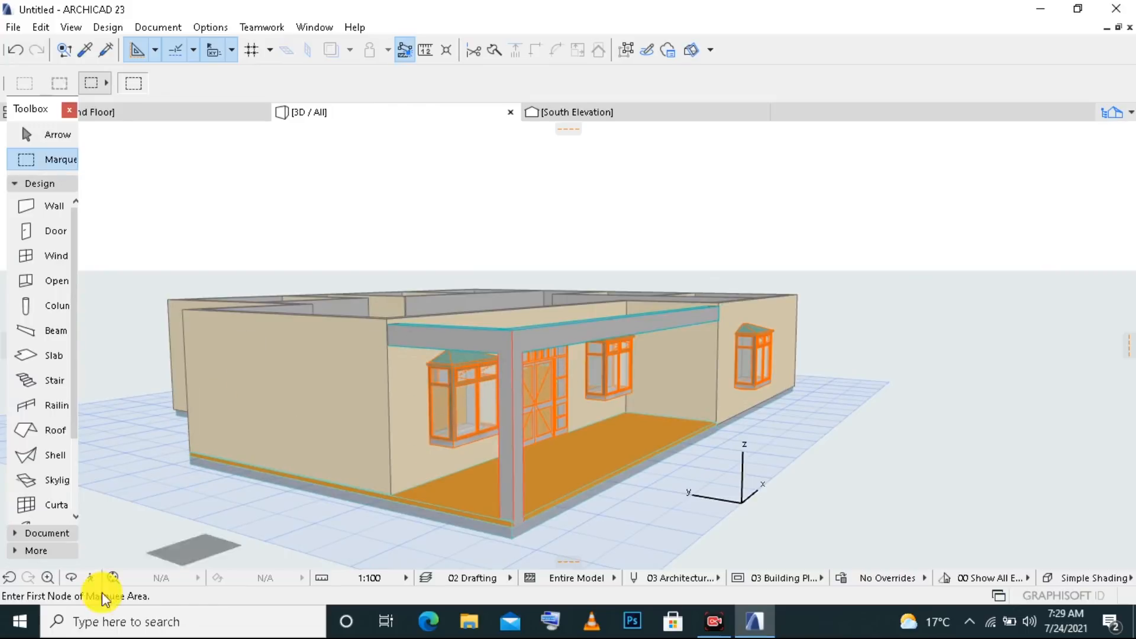
{"action": "left_click", "coordinate": [72, 578]}
{"action": "left_click_drag", "start_coordinate": [609, 433], "coordinate": [583, 424]}
{"action": "left_click_drag", "start_coordinate": [438, 407], "coordinate": [517, 414]}
{"action": "left_click_drag", "start_coordinate": [787, 393], "coordinate": [464, 401]}
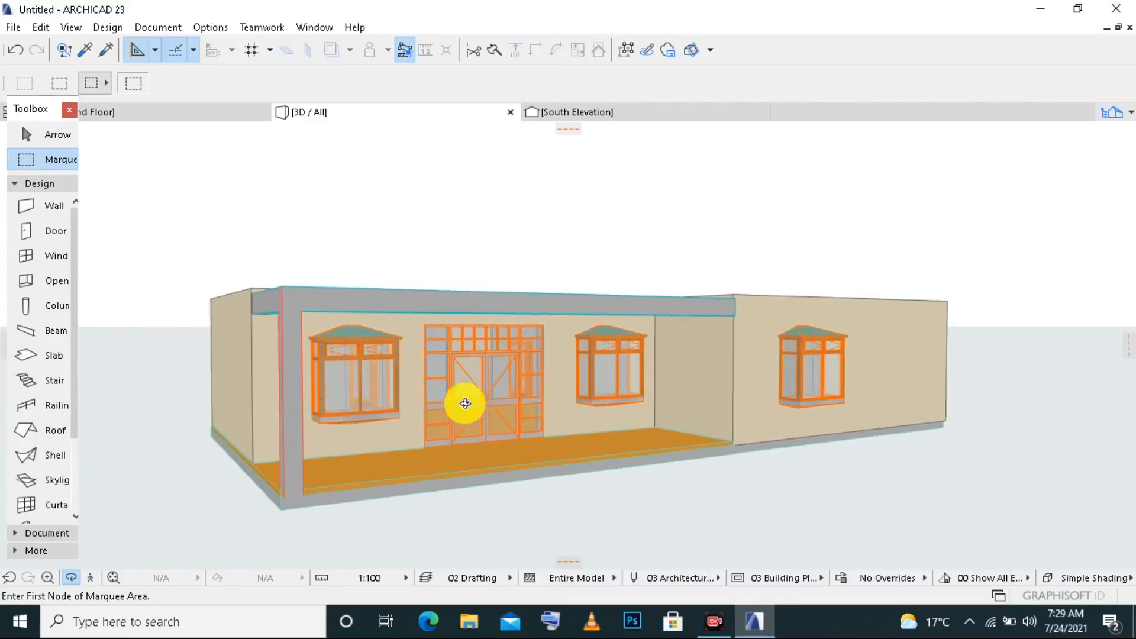
{"action": "left_click_drag", "start_coordinate": [604, 398], "coordinate": [726, 446]}
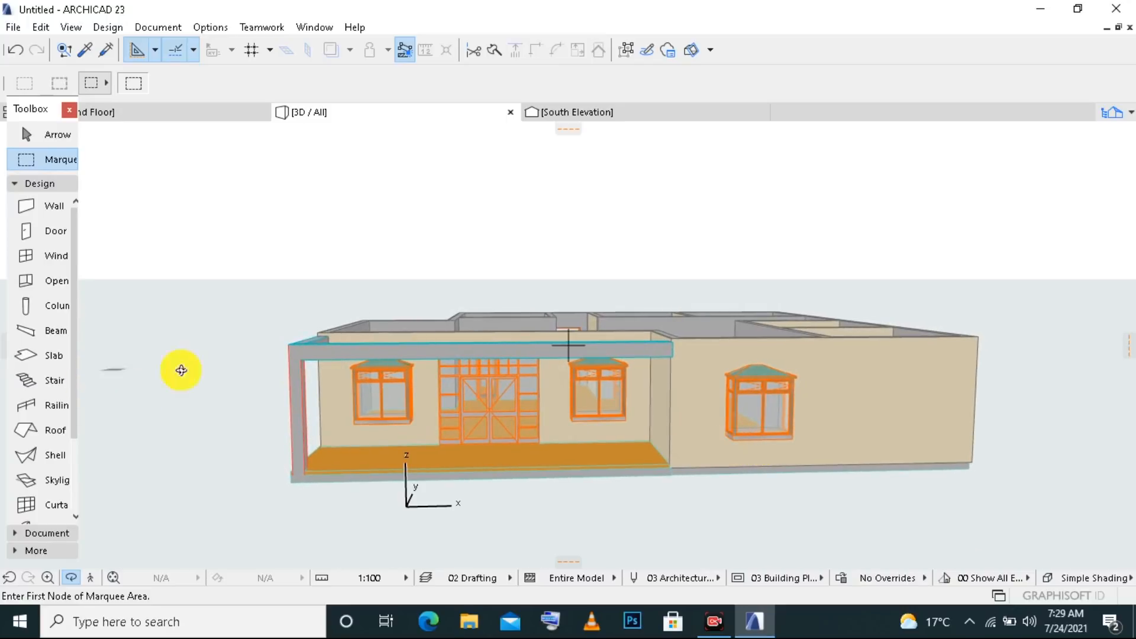
{"action": "left_click_drag", "start_coordinate": [921, 496], "coordinate": [912, 499]}
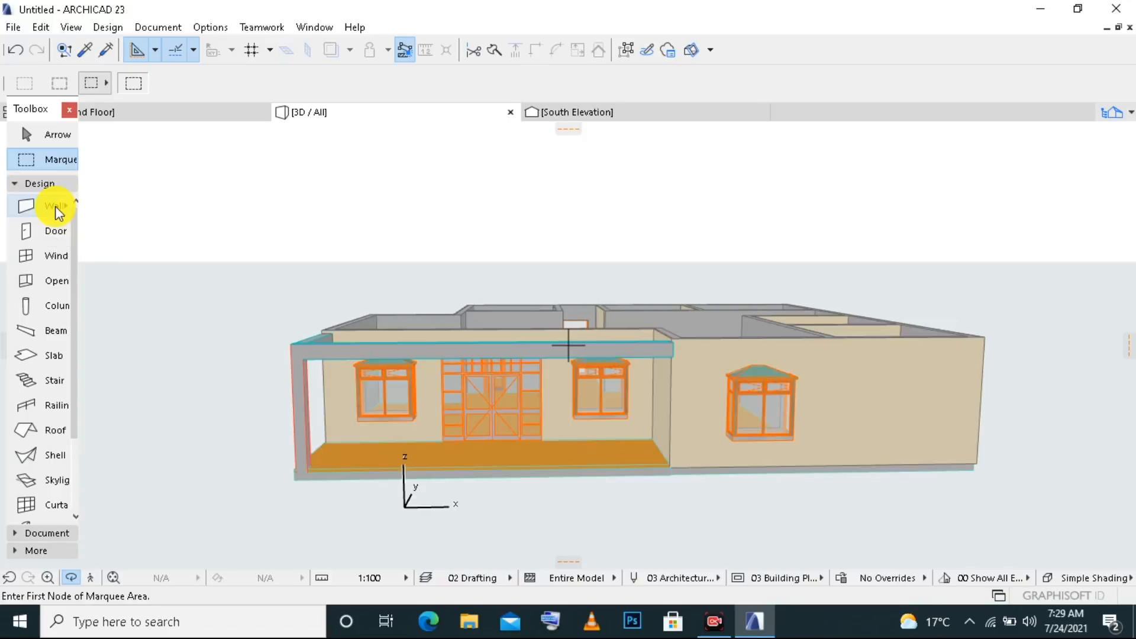
- On the ground floor plan, place a 900 × 2100 door opening inward in the left wall of each of the two lower-right rooms
{"action": "left_click", "coordinate": [159, 113]}
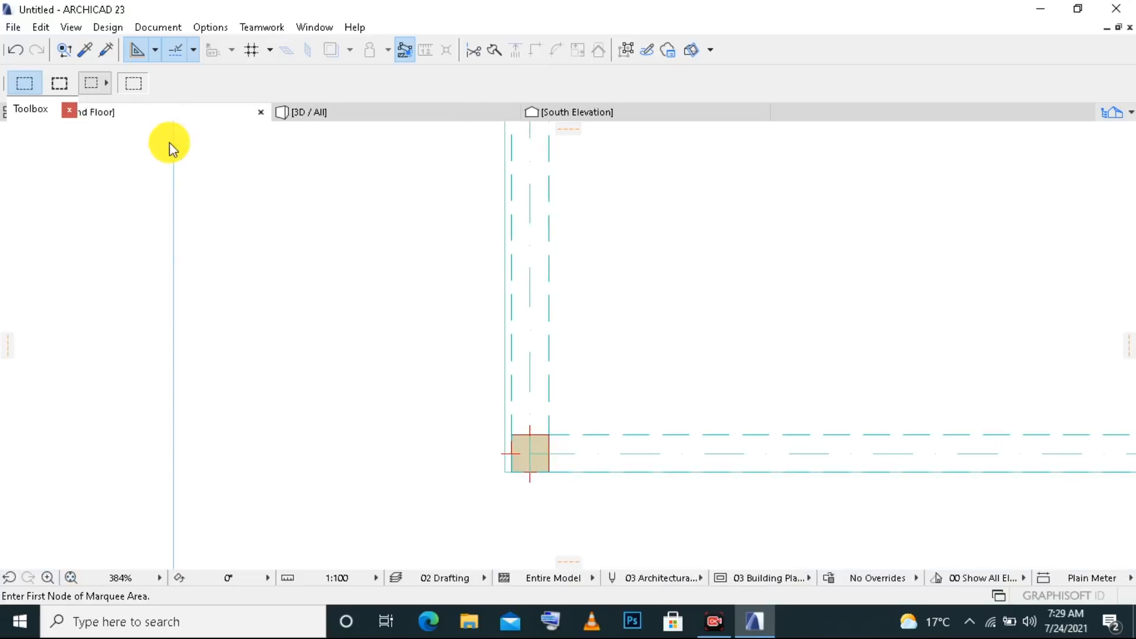
{"action": "scroll", "coordinate": [653, 370], "scroll_direction": "down", "scroll_amount": 5}
{"action": "middle_click_drag", "start_coordinate": [731, 274], "coordinate": [495, 322]}
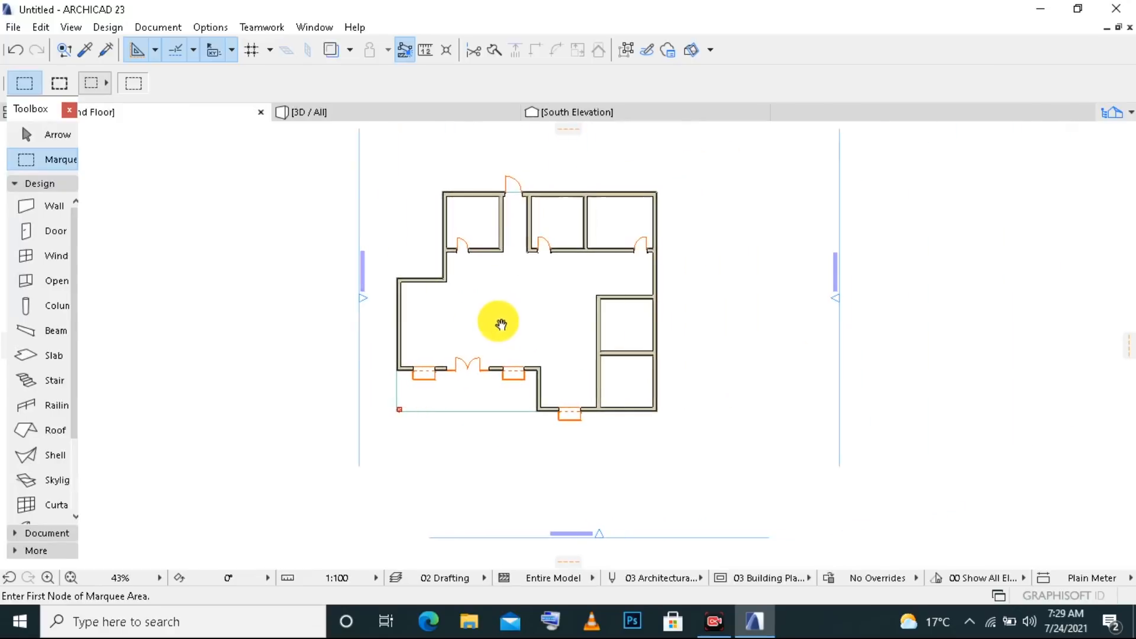
{"action": "left_click", "coordinate": [52, 232]}
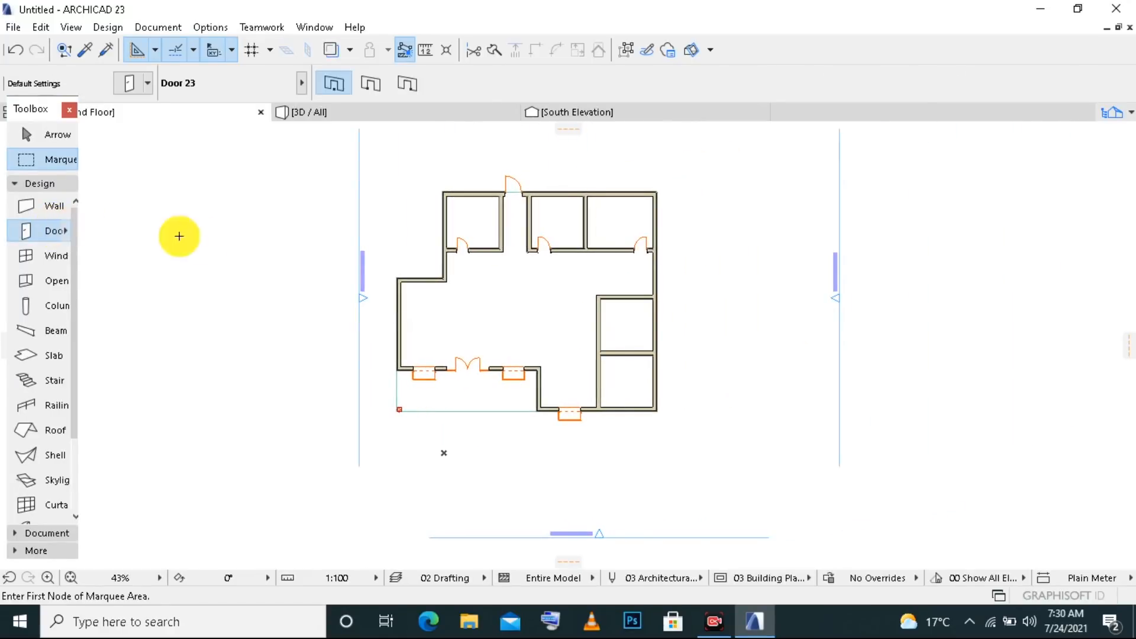
{"action": "left_click", "coordinate": [602, 342]}
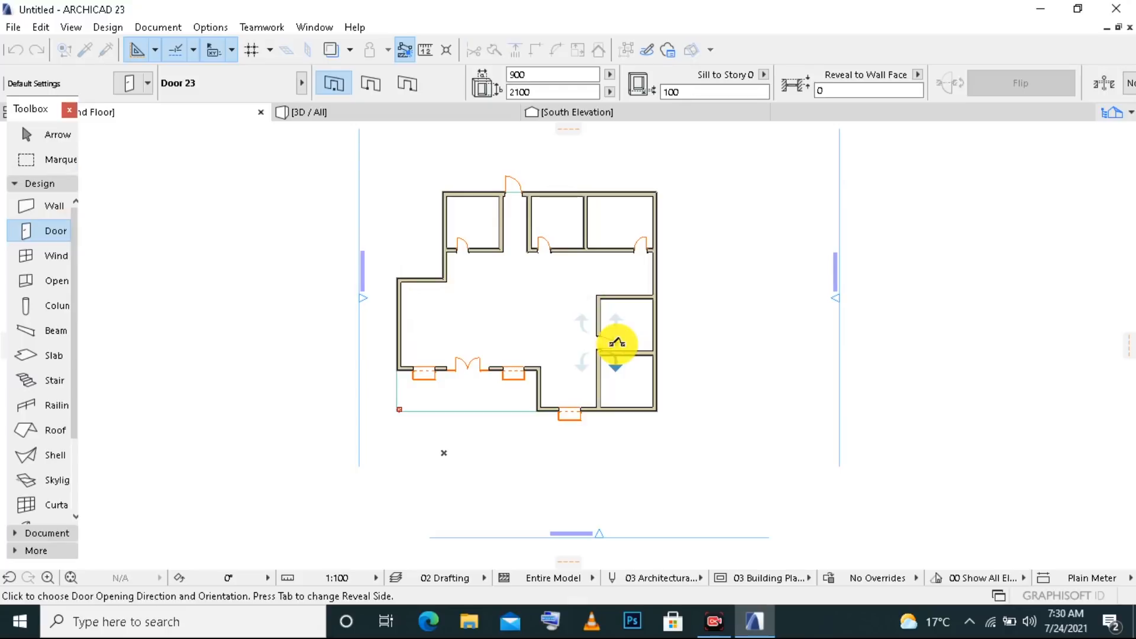
{"action": "left_click", "coordinate": [616, 341]}
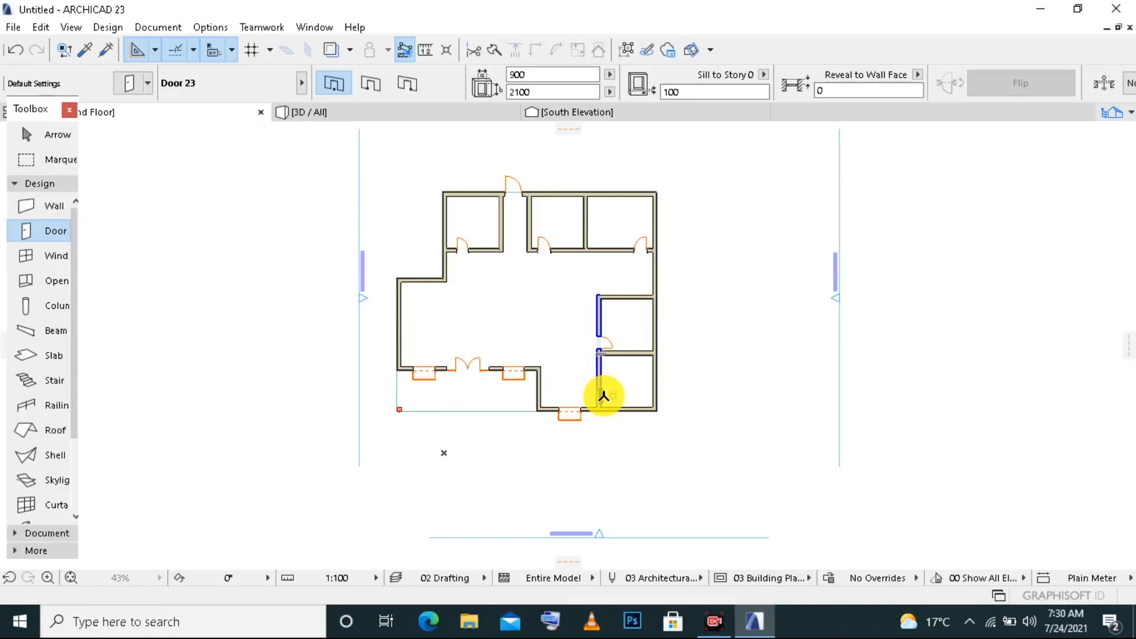
{"action": "left_click", "coordinate": [603, 394]}
{"action": "left_click", "coordinate": [624, 395]}
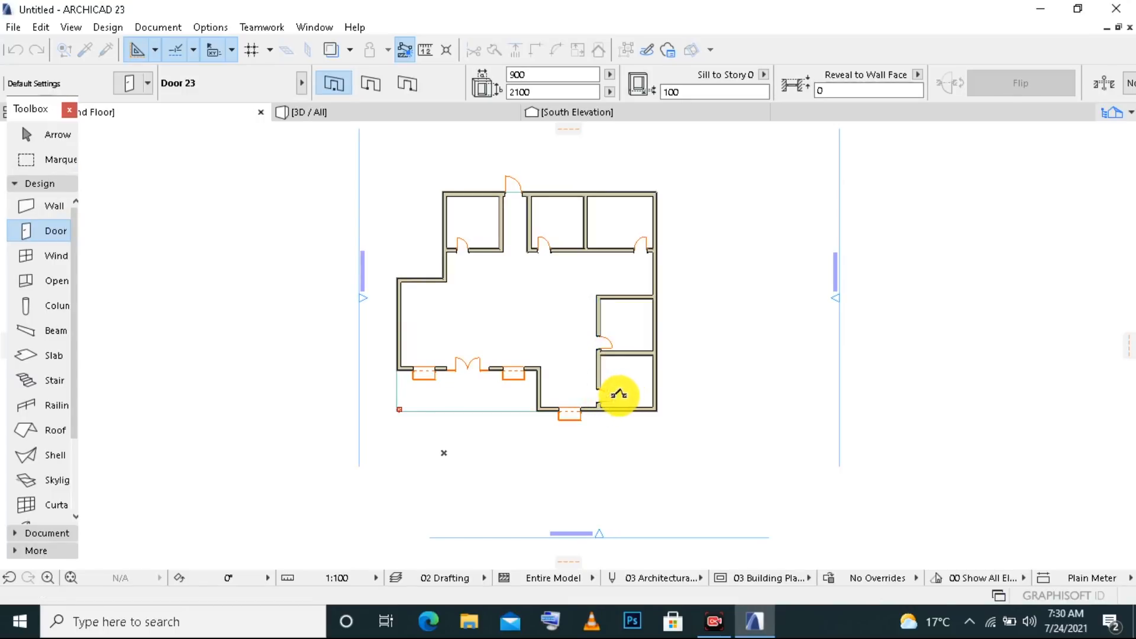
- Set the default window to Single-Hung Double Window 23 from the Single Double Hung Windows 23 library folder
{"action": "left_click", "coordinate": [57, 255]}
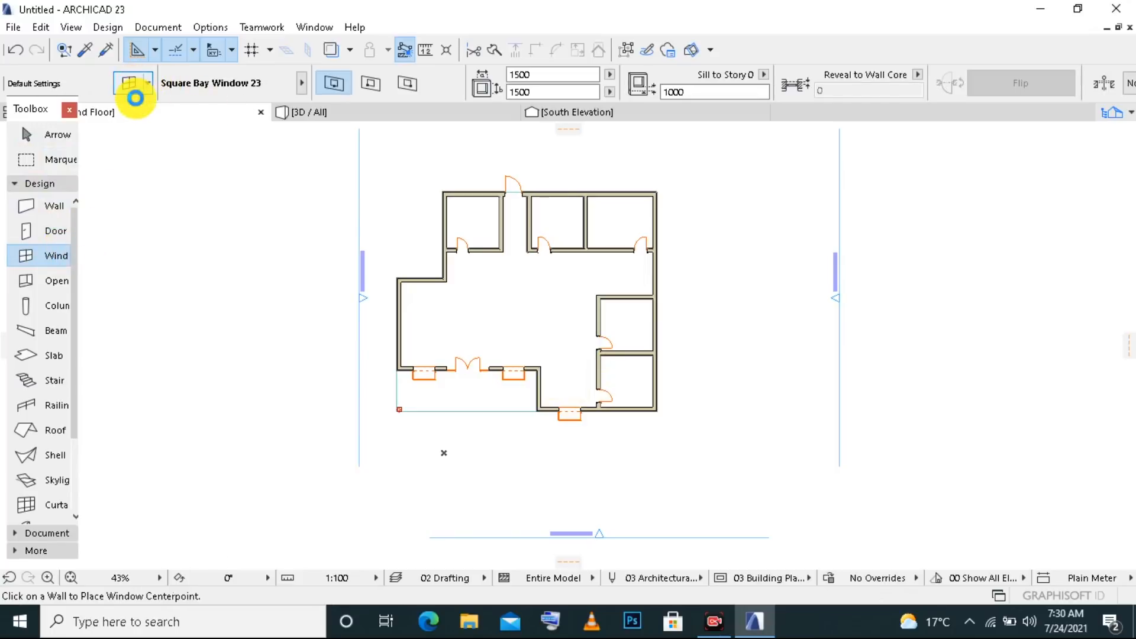
{"action": "left_click", "coordinate": [133, 91]}
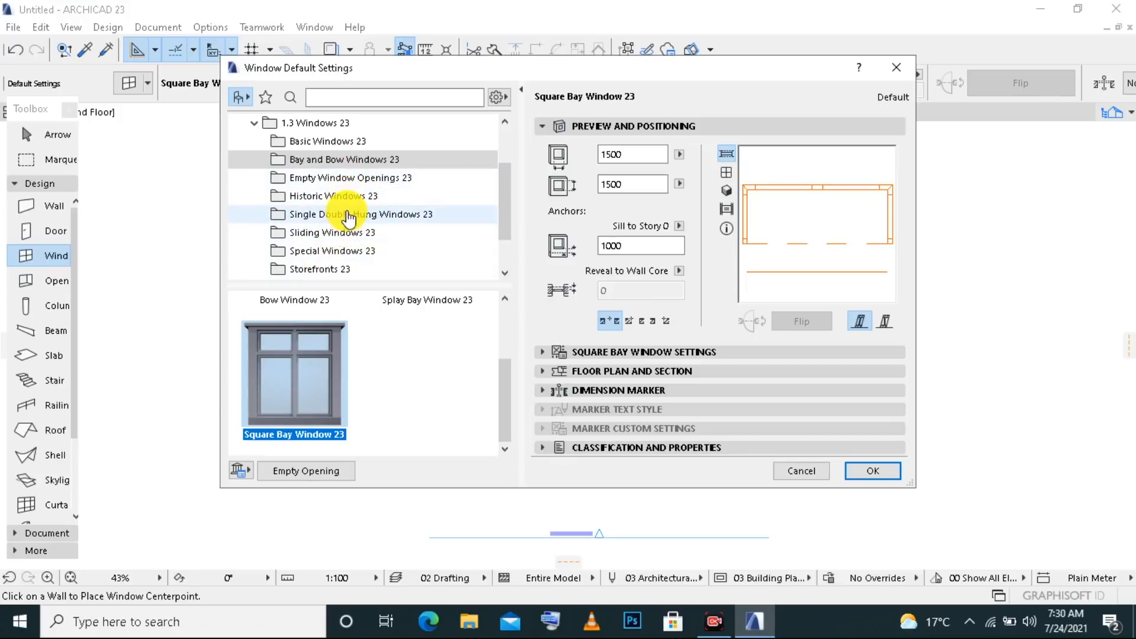
{"action": "left_click", "coordinate": [348, 217]}
{"action": "scroll", "coordinate": [363, 322], "scroll_direction": "down", "scroll_amount": 2}
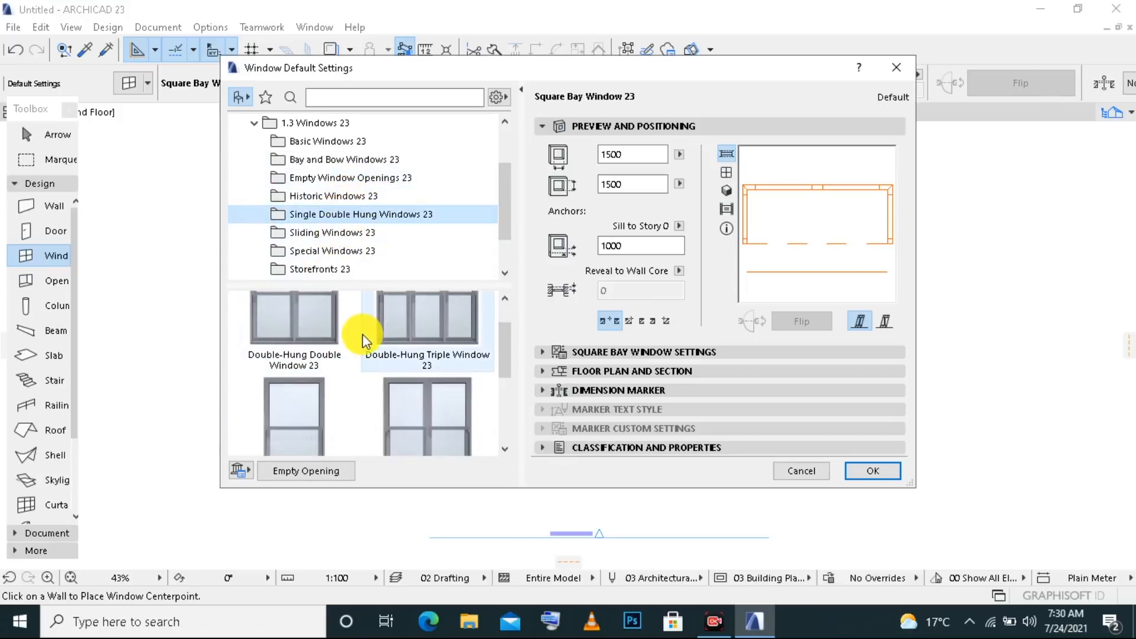
{"action": "scroll", "coordinate": [310, 350], "scroll_direction": "up", "scroll_amount": 1}
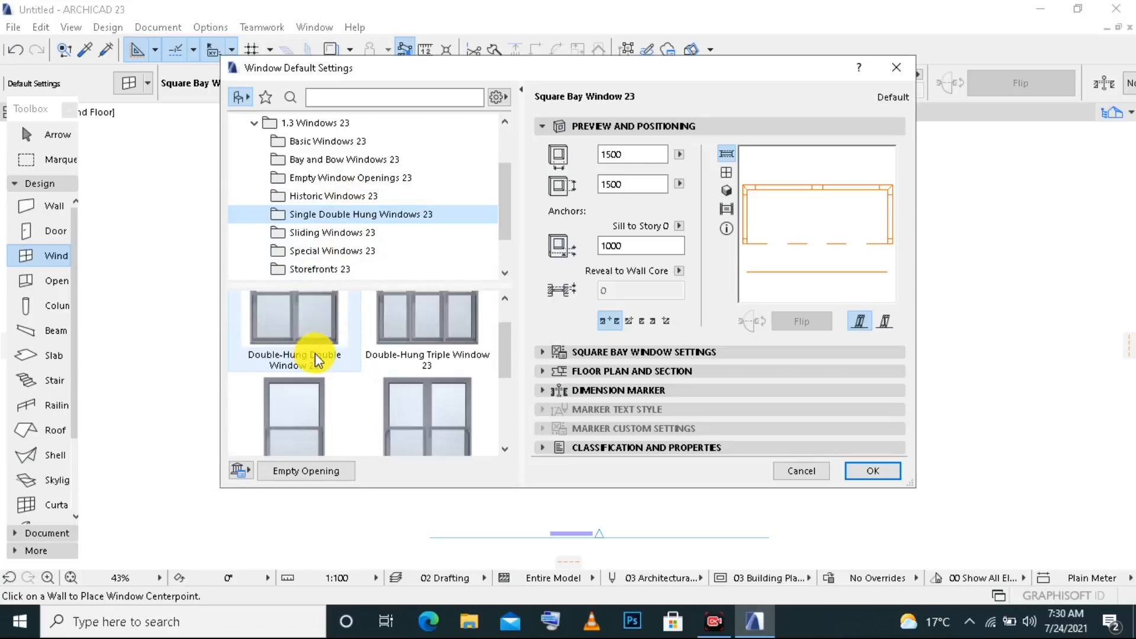
{"action": "scroll", "coordinate": [332, 350], "scroll_direction": "up", "scroll_amount": 1}
{"action": "scroll", "coordinate": [333, 348], "scroll_direction": "down", "scroll_amount": 1}
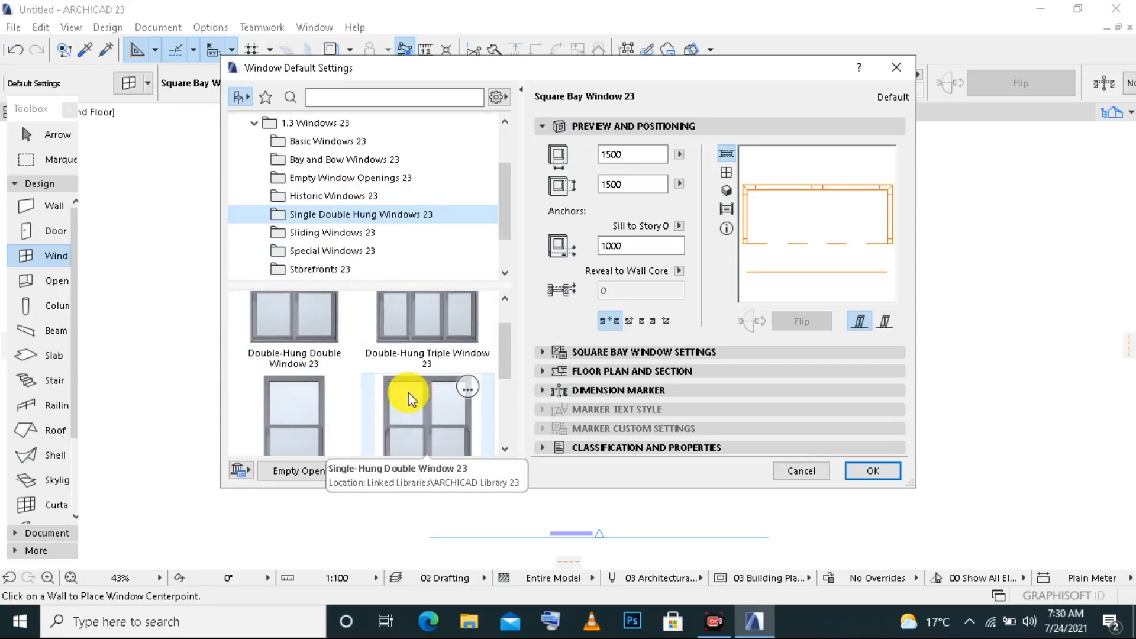
{"action": "scroll", "coordinate": [409, 393], "scroll_direction": "down", "scroll_amount": 1}
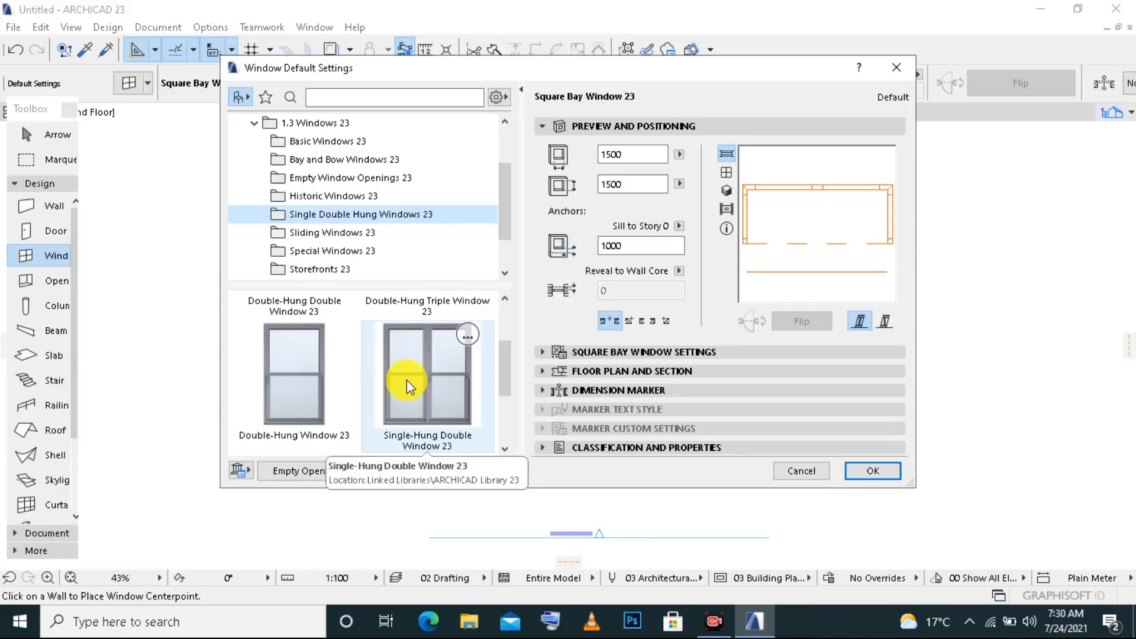
{"action": "left_click", "coordinate": [407, 385]}
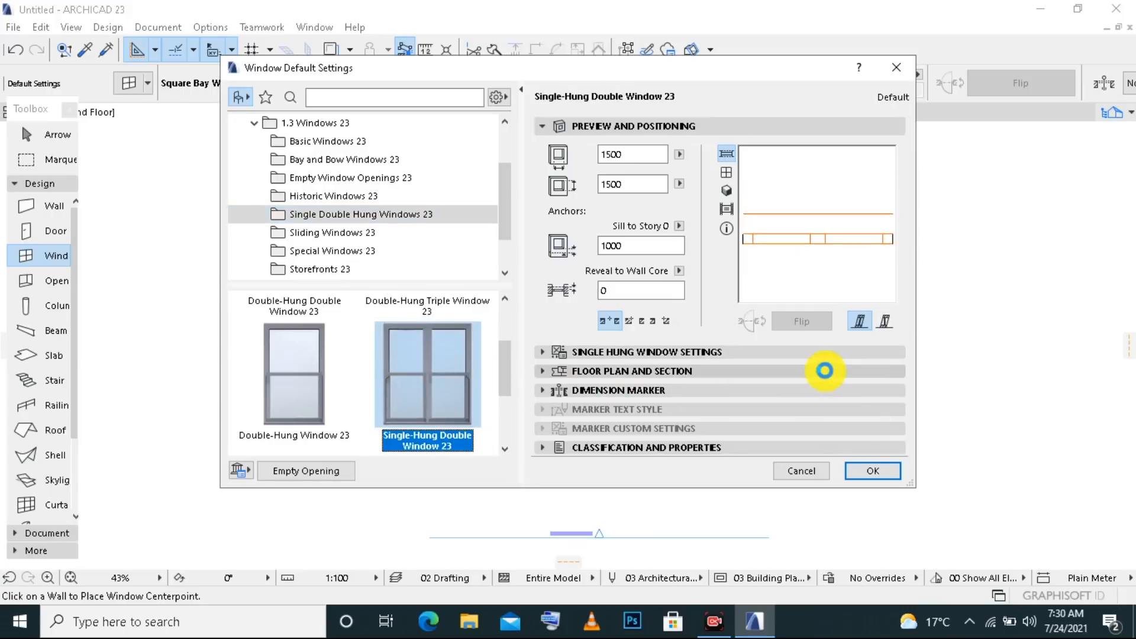
{"action": "left_click", "coordinate": [873, 472]}
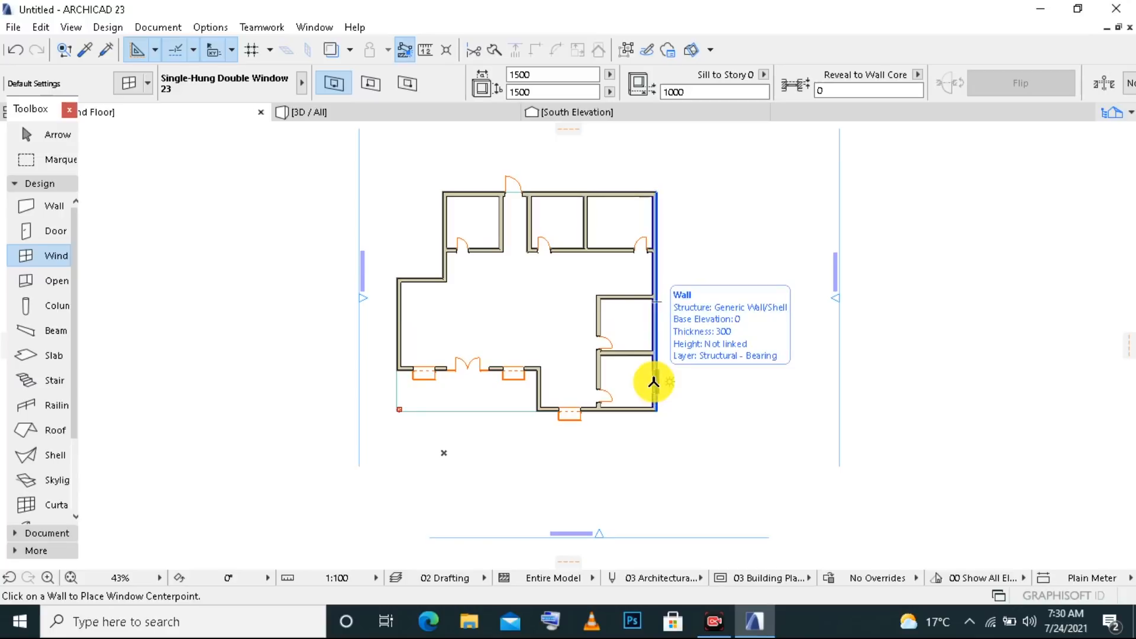
- Place three 1500 × 1500 single-hung double windows in the right exterior wall, one per lower-right room and one at the hall end above them
{"action": "left_click", "coordinate": [653, 382]}
{"action": "left_click", "coordinate": [704, 374]}
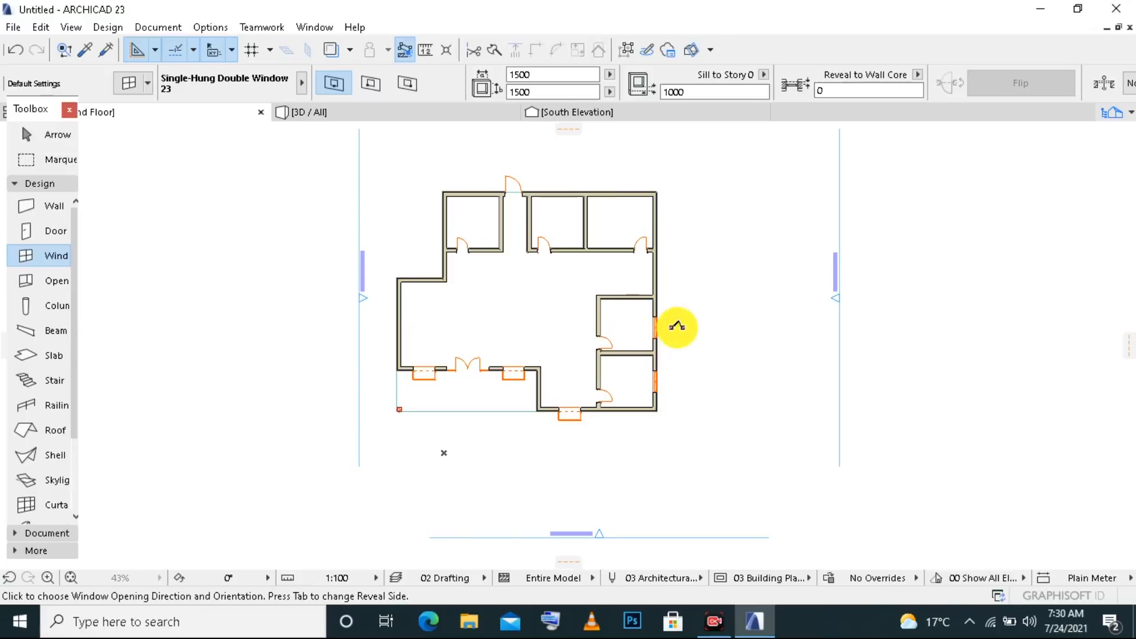
{"action": "left_click", "coordinate": [667, 272]}
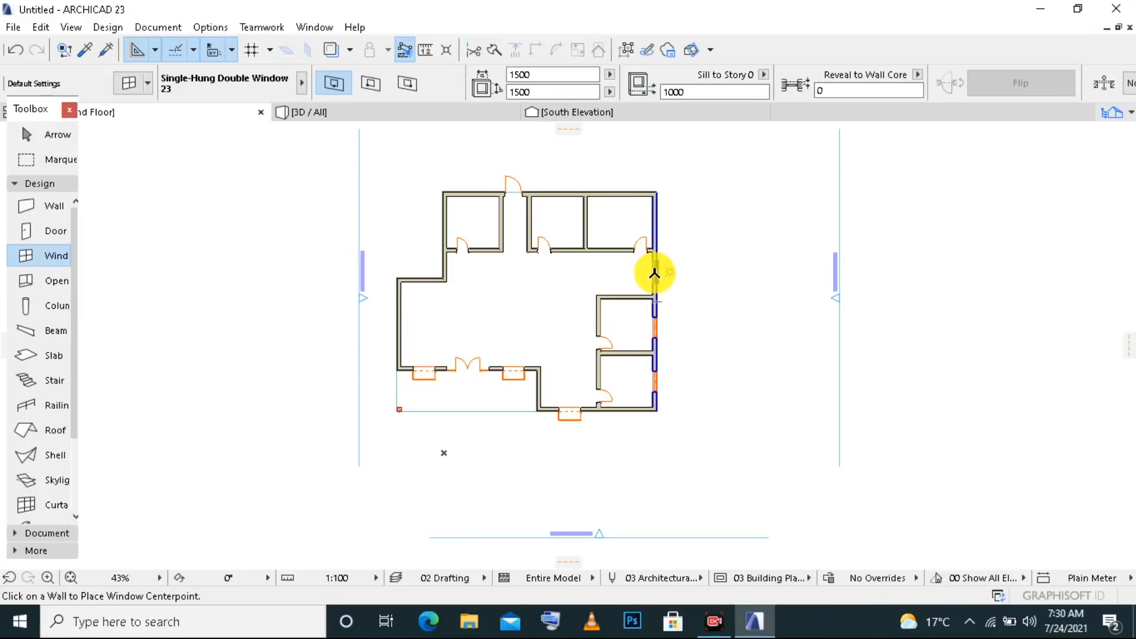
{"action": "left_click", "coordinate": [654, 273]}
{"action": "left_click", "coordinate": [687, 274]}
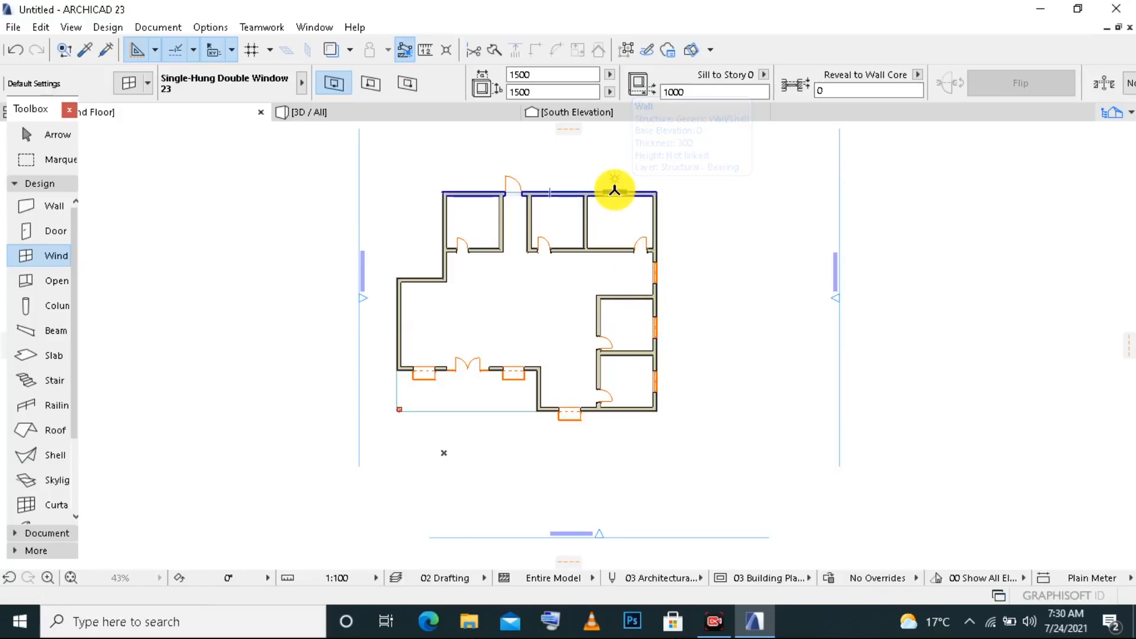
- Place 1500 × 1500 single-hung double windows in the upper wall of the two upper-right rooms and the left wall of the upper-left room
{"action": "left_click", "coordinate": [616, 193]}
{"action": "left_click", "coordinate": [618, 169]}
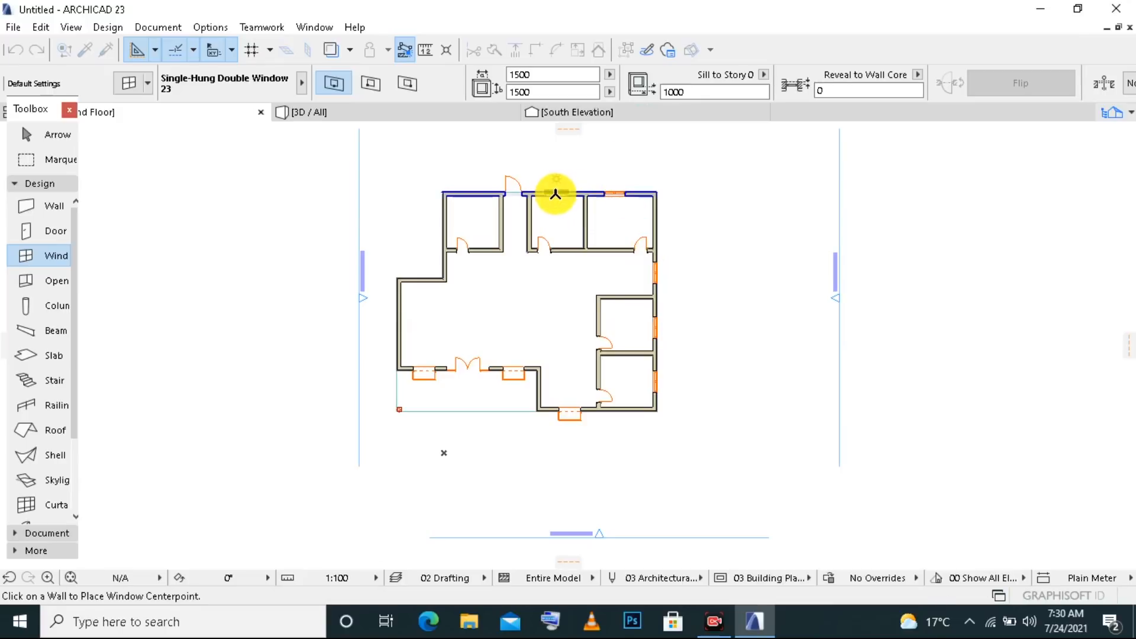
{"action": "left_click", "coordinate": [554, 190]}
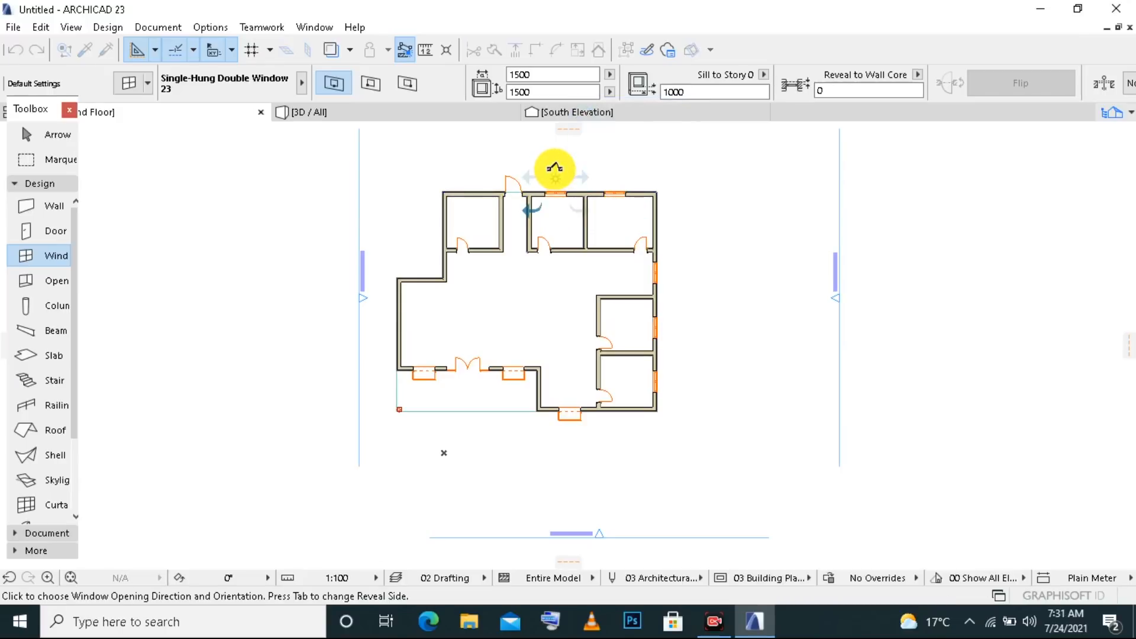
{"action": "left_click", "coordinate": [554, 170]}
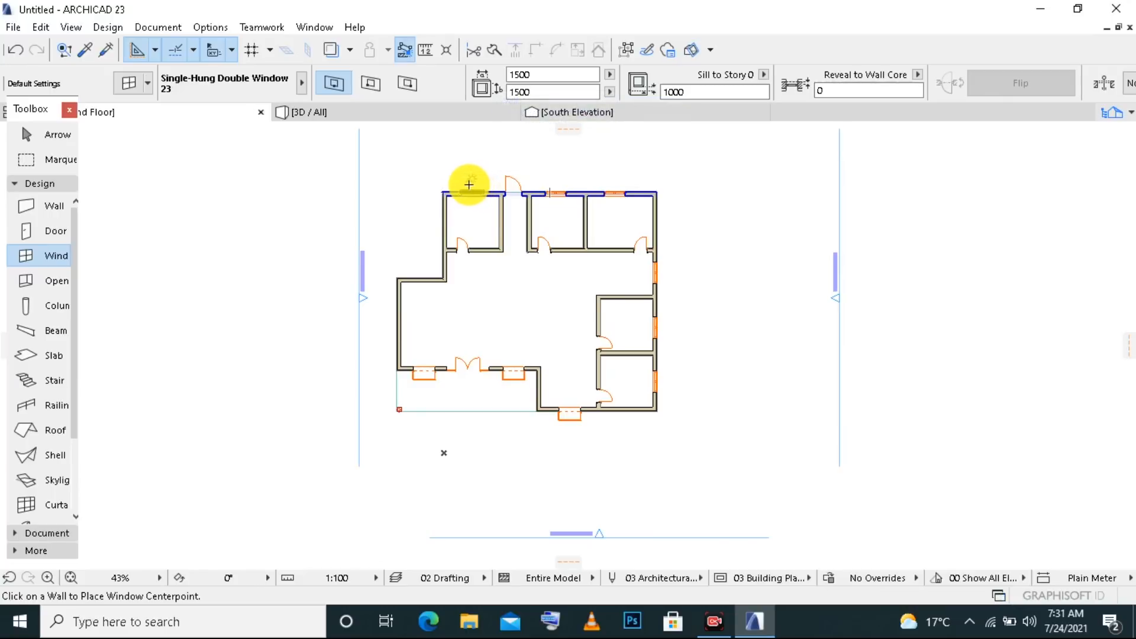
{"action": "left_click", "coordinate": [445, 211]}
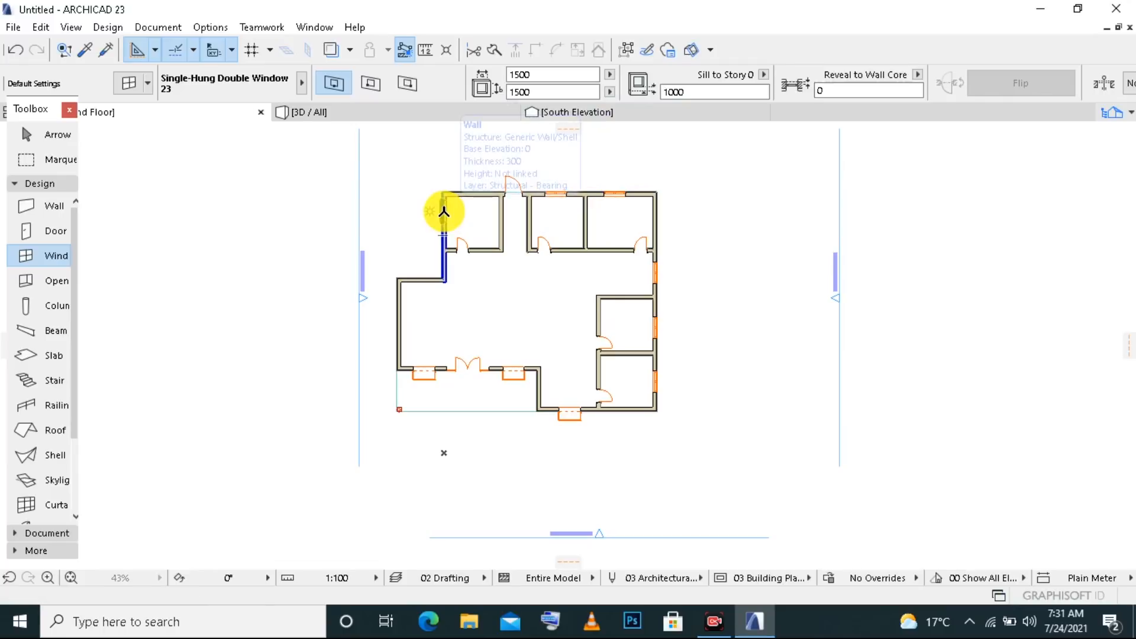
{"action": "left_click", "coordinate": [425, 212]}
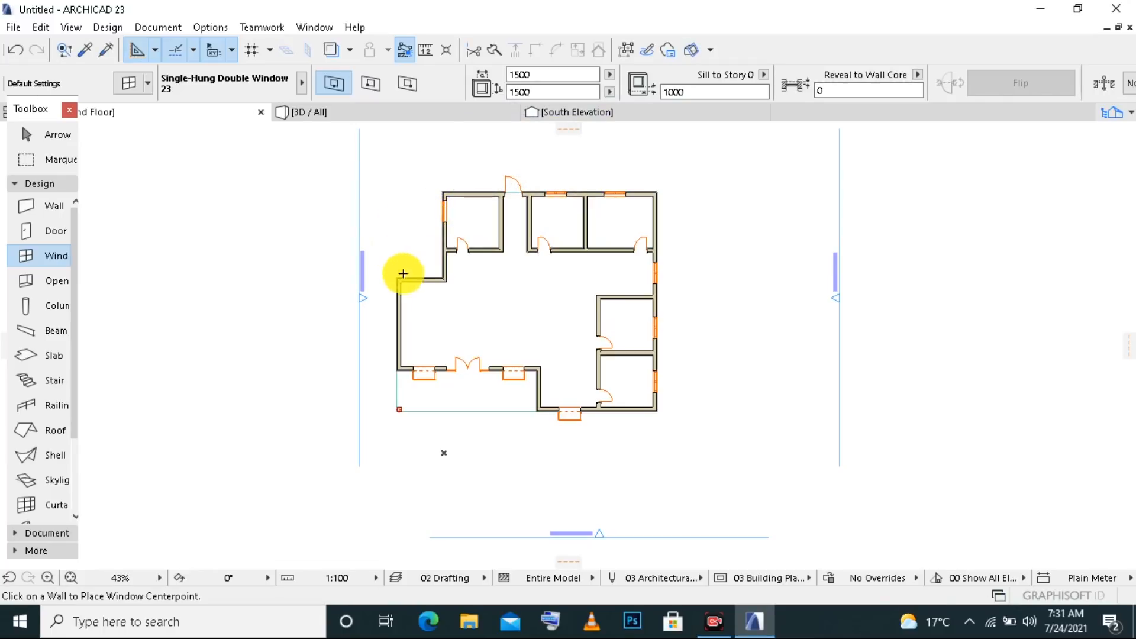
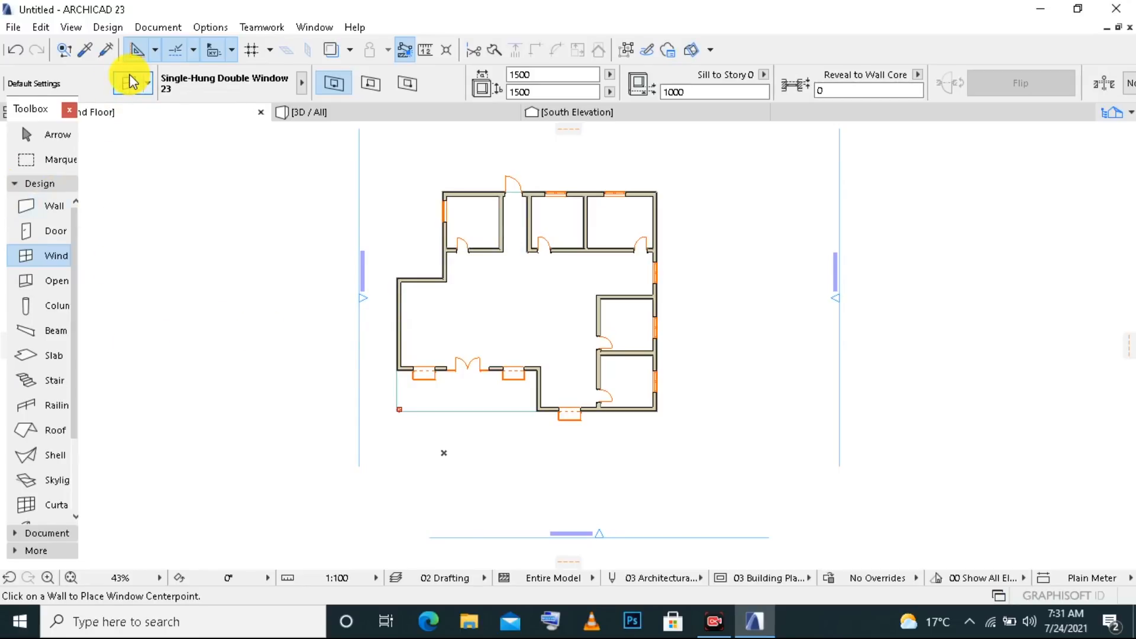
- Place a 1500 × 1500 Square Bay Window 23 in the left exterior wall of the large main room, projecting outward
{"action": "left_click", "coordinate": [136, 100]}
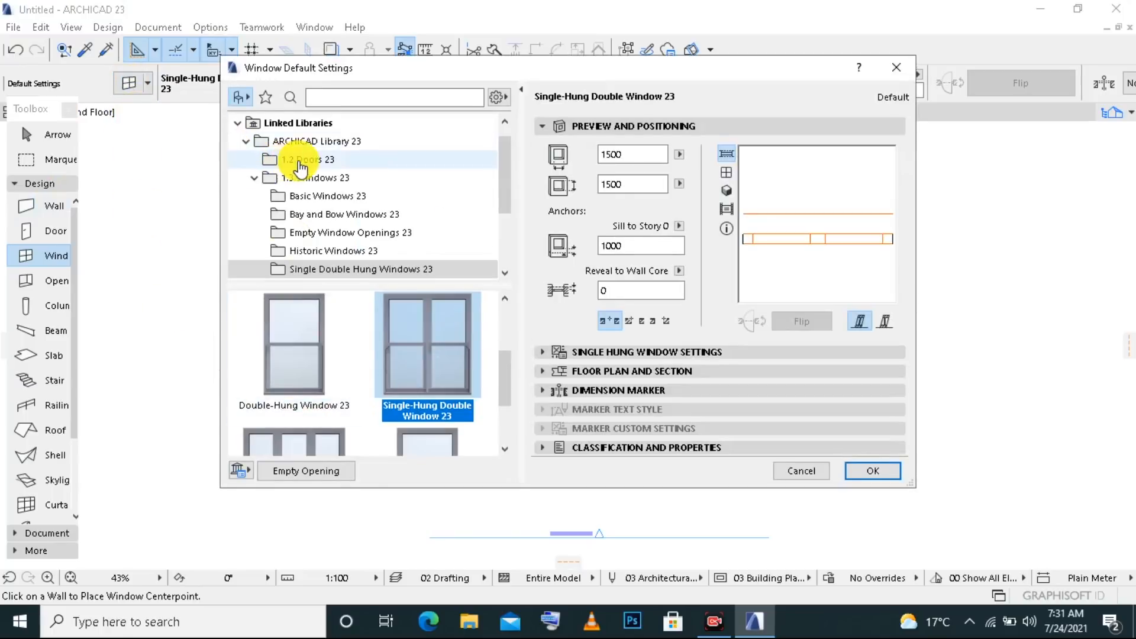
{"action": "left_click", "coordinate": [335, 215]}
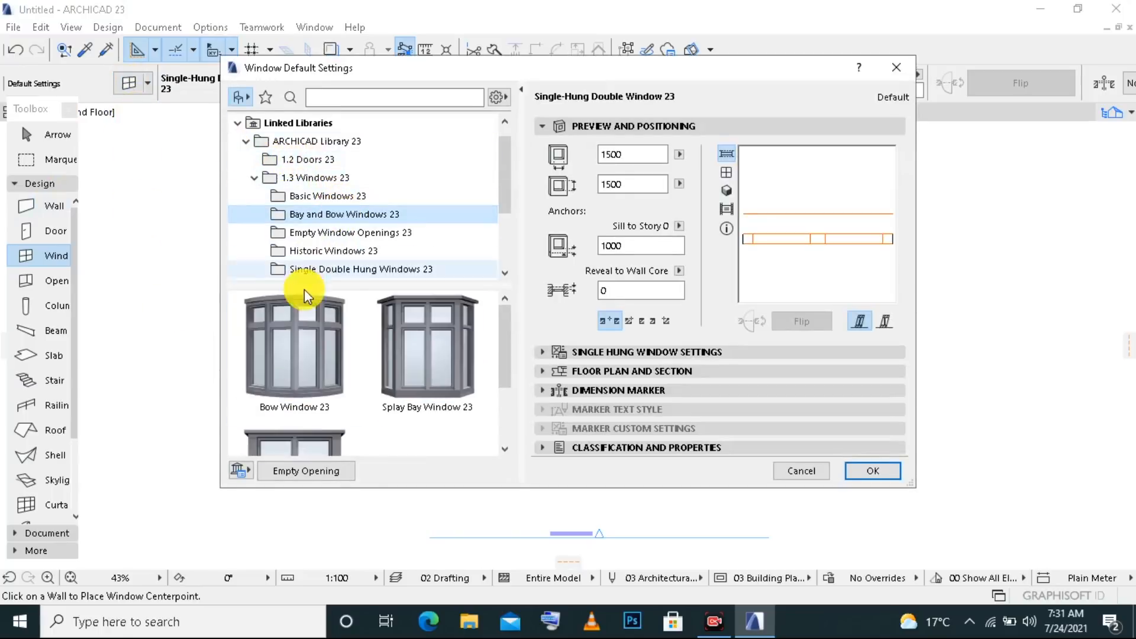
{"action": "left_click", "coordinate": [301, 436]}
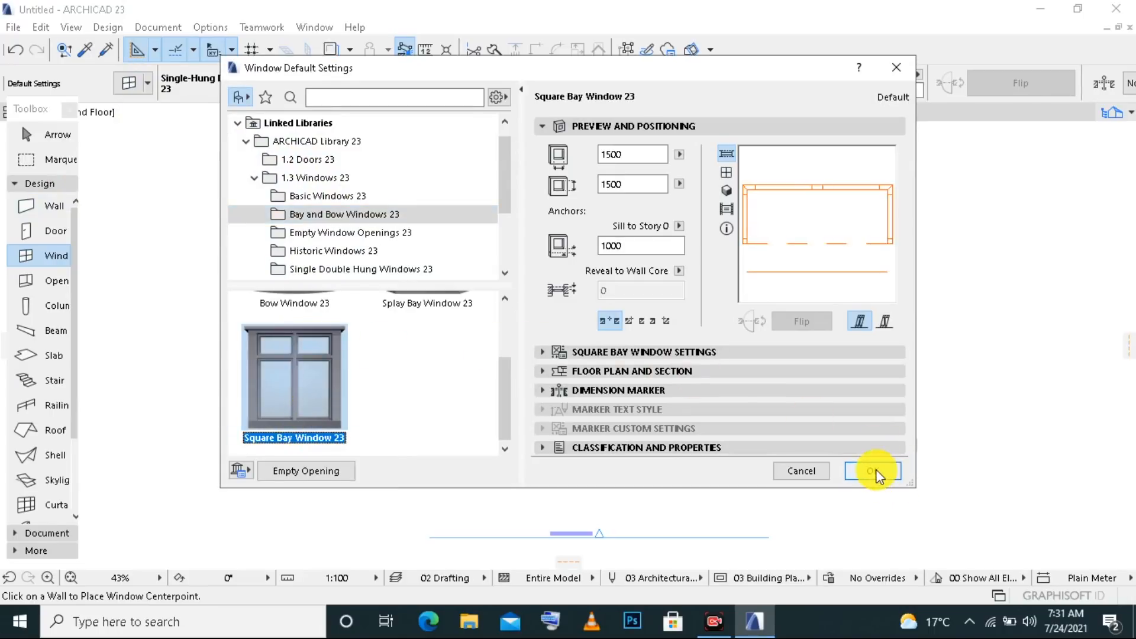
{"action": "left_click", "coordinate": [874, 471]}
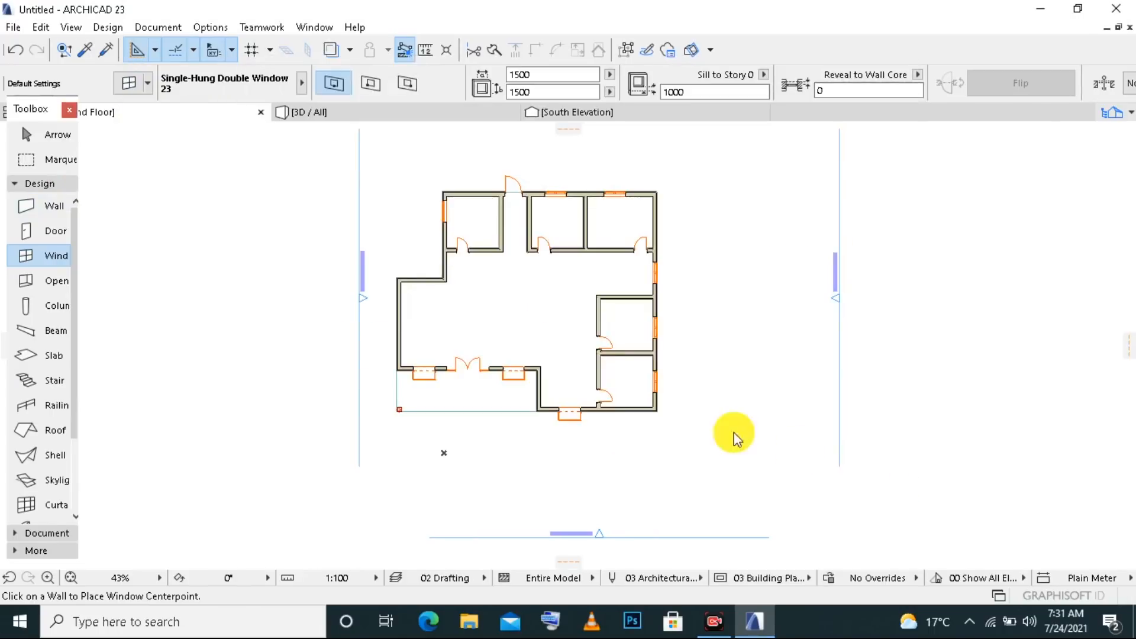
{"action": "left_click", "coordinate": [395, 324]}
{"action": "left_click", "coordinate": [358, 323]}
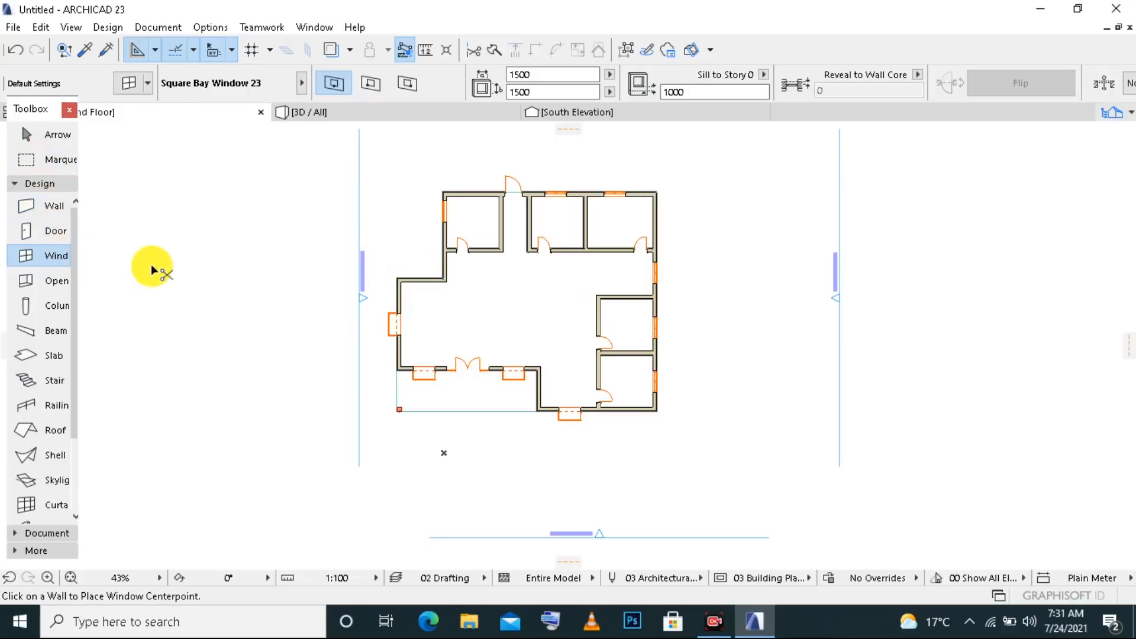
- Select all windows, walls, slabs, doors, columns and beams on the ground floor and copy them
{"action": "key", "text": "ctrl+a"}
{"action": "left_click", "coordinate": [47, 209]}
{"action": "key", "text": "ctrl+a"}
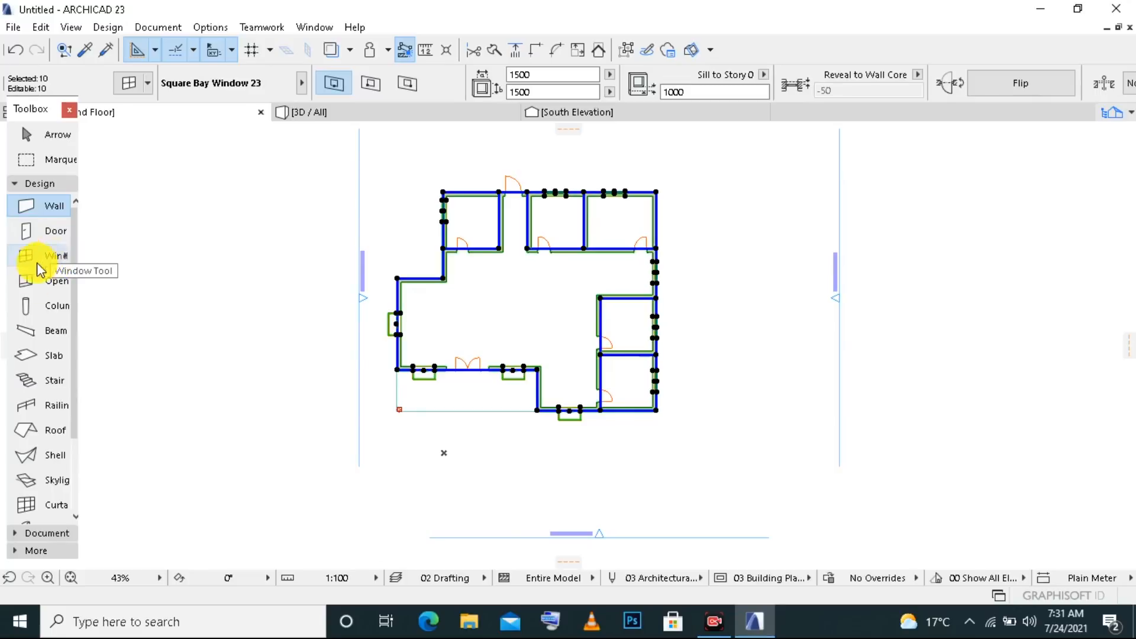
{"action": "left_click", "coordinate": [41, 358]}
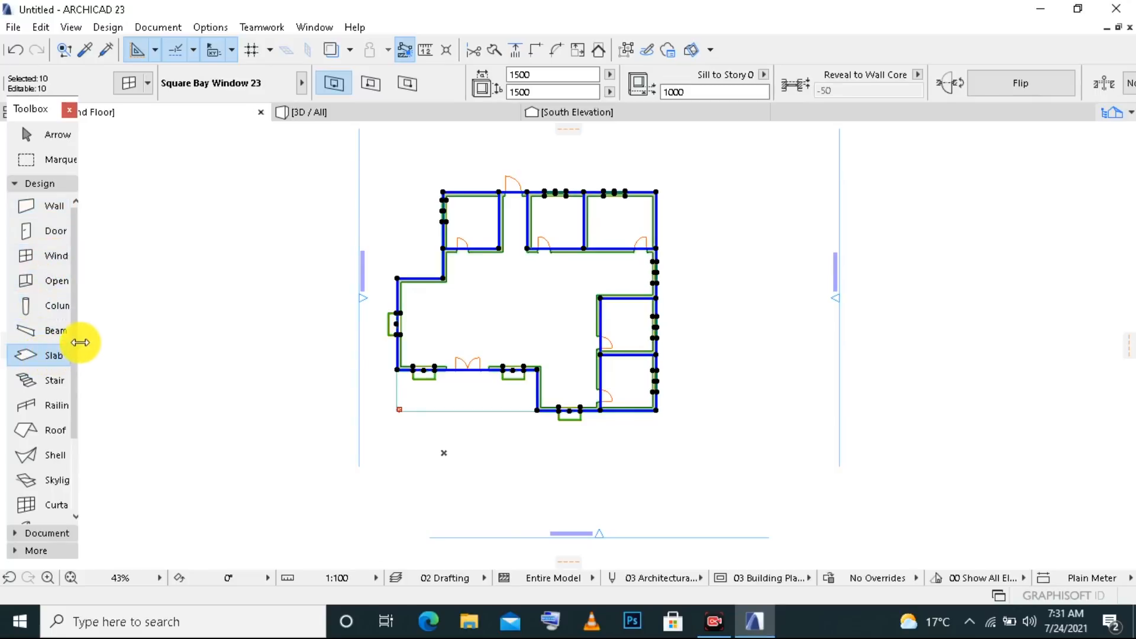
{"action": "key", "text": "ctrl+a"}
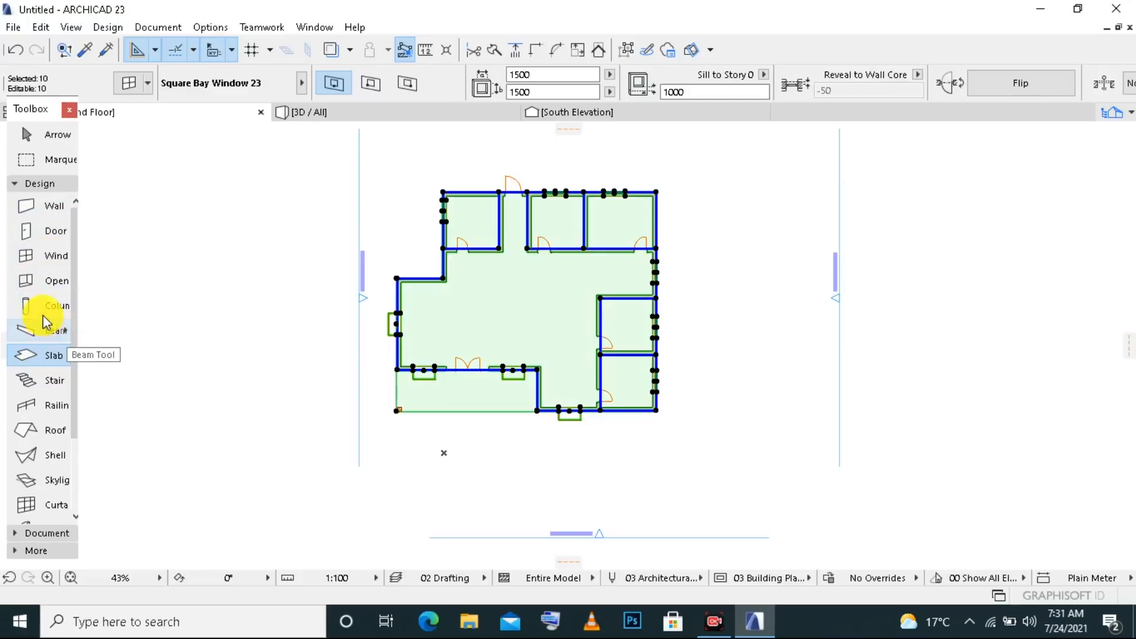
{"action": "left_click", "coordinate": [51, 209]}
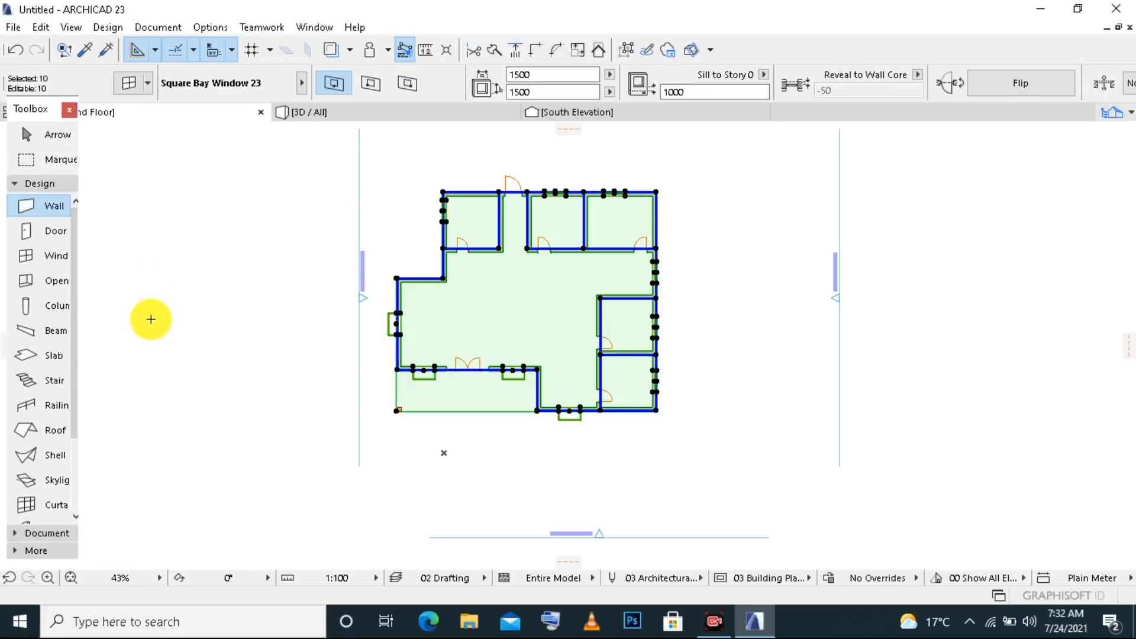
{"action": "left_click", "coordinate": [55, 236]}
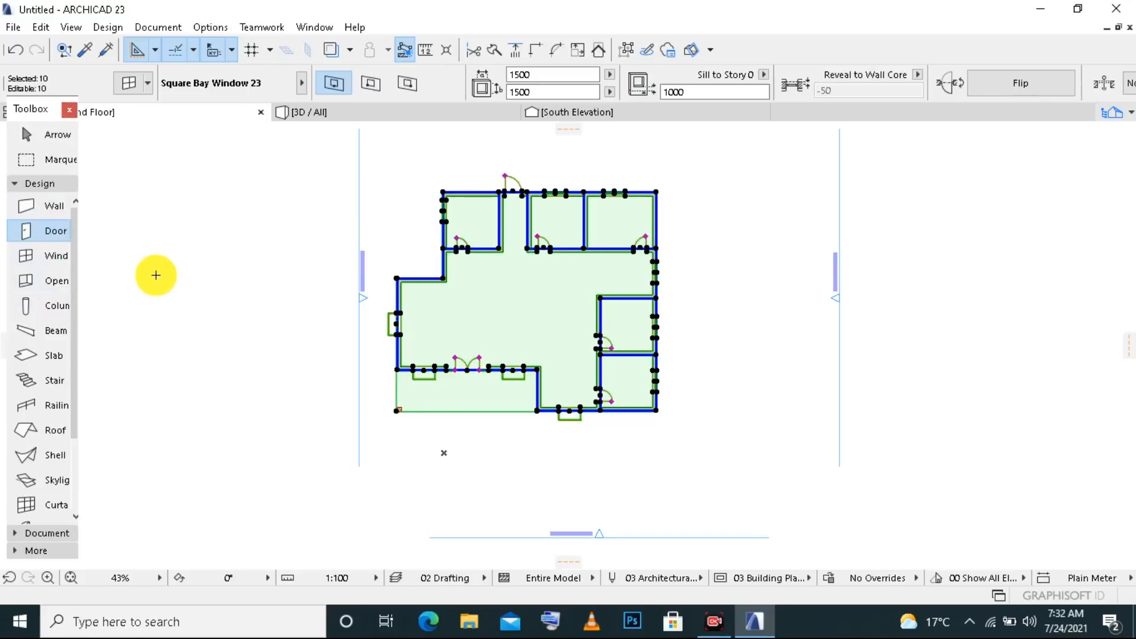
{"action": "right_click", "coordinate": [195, 278]}
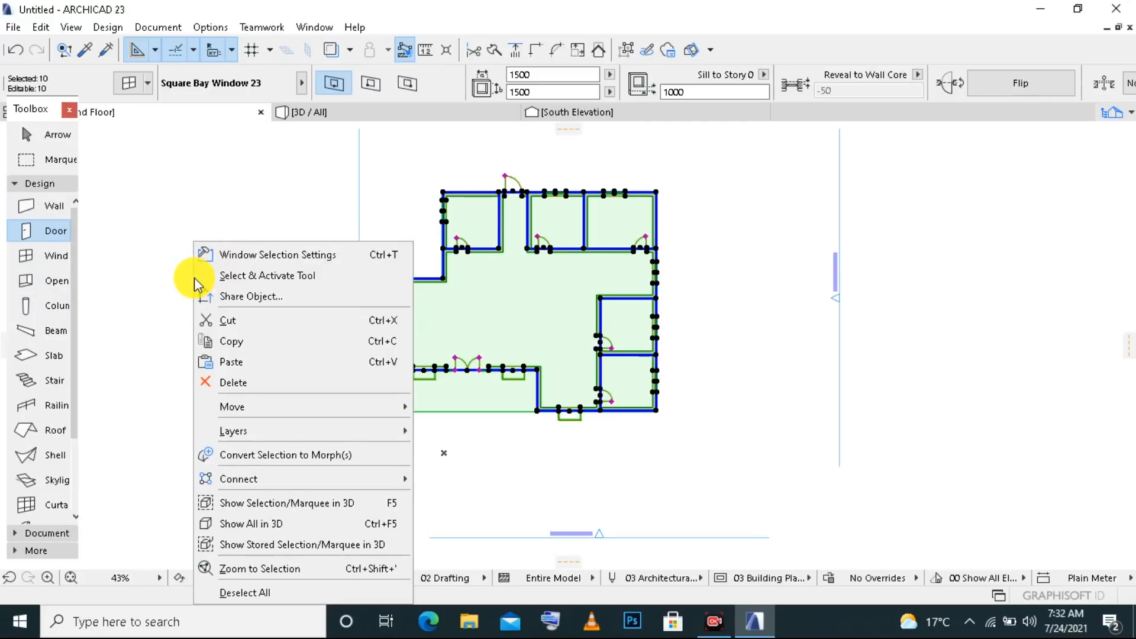
{"action": "left_click", "coordinate": [51, 309]}
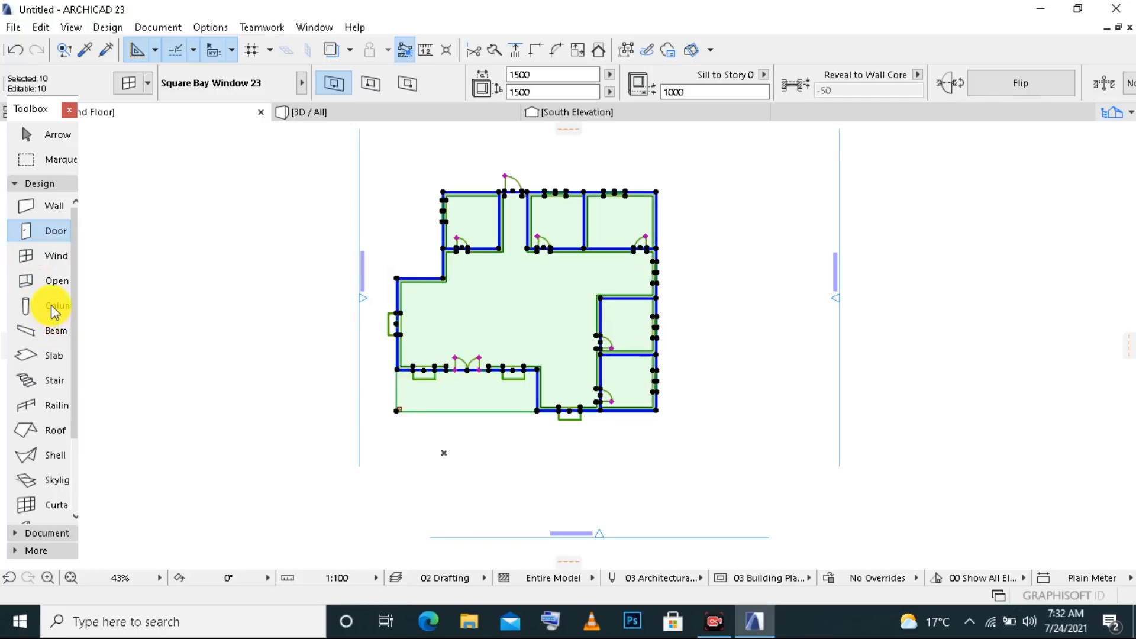
{"action": "left_click", "coordinate": [54, 309]}
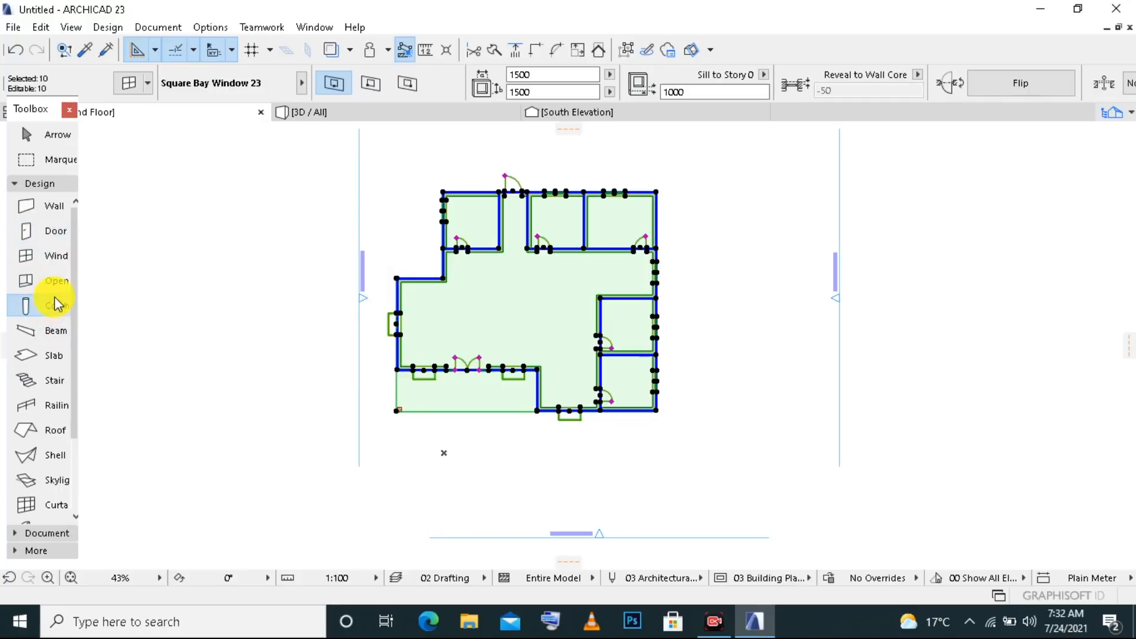
{"action": "left_click", "coordinate": [49, 334]}
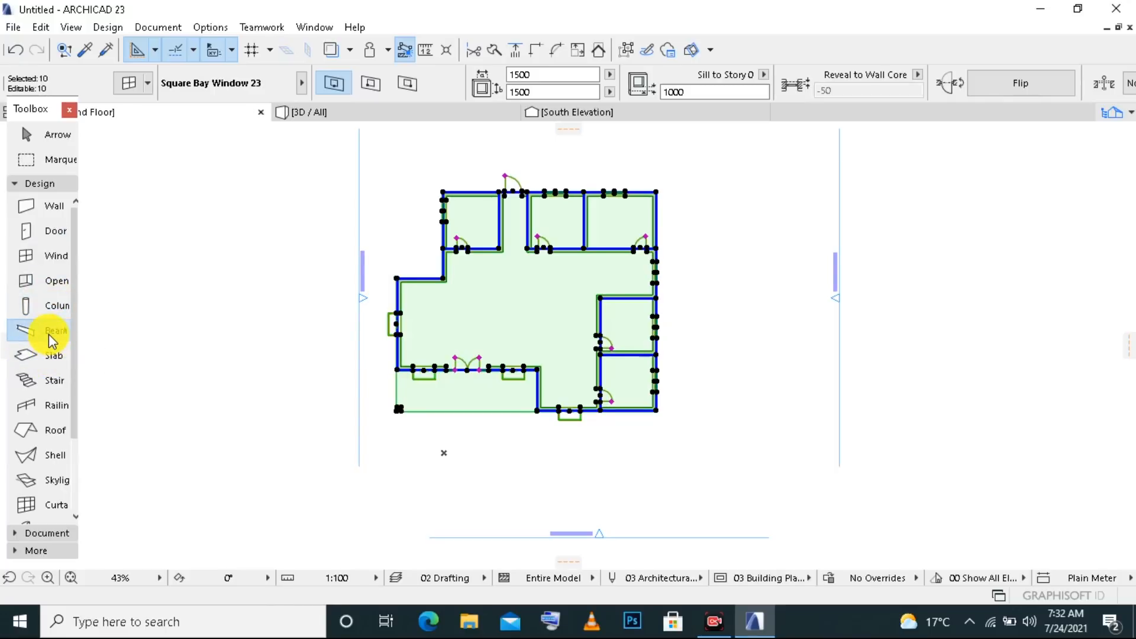
{"action": "right_click", "coordinate": [176, 315]}
{"action": "left_click", "coordinate": [229, 341]}
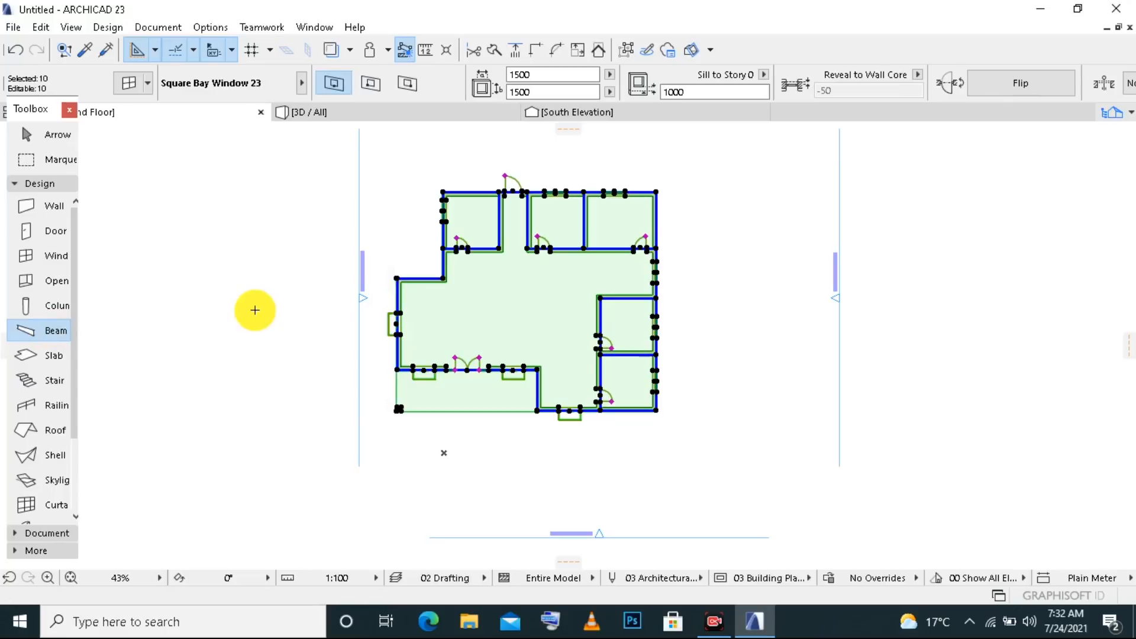
- Paste the copied ground floor elements in place on 1. Story and delete the exterior door at the upper hallway end
{"action": "left_click", "coordinate": [1120, 117]}
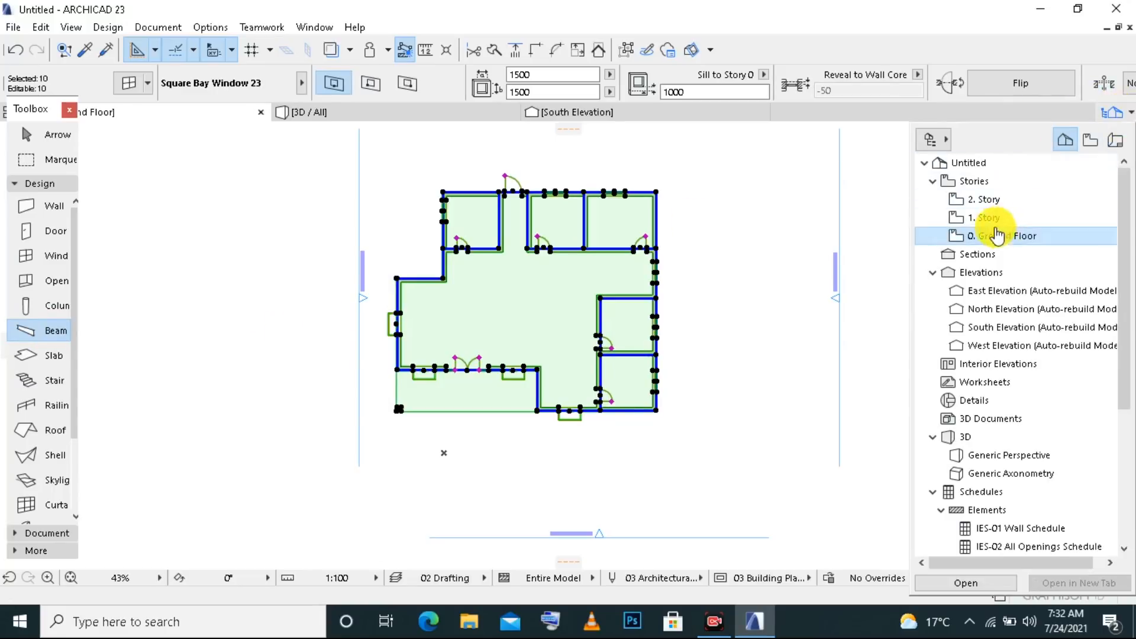
{"action": "left_click", "coordinate": [989, 221]}
{"action": "double_click", "coordinate": [987, 221]}
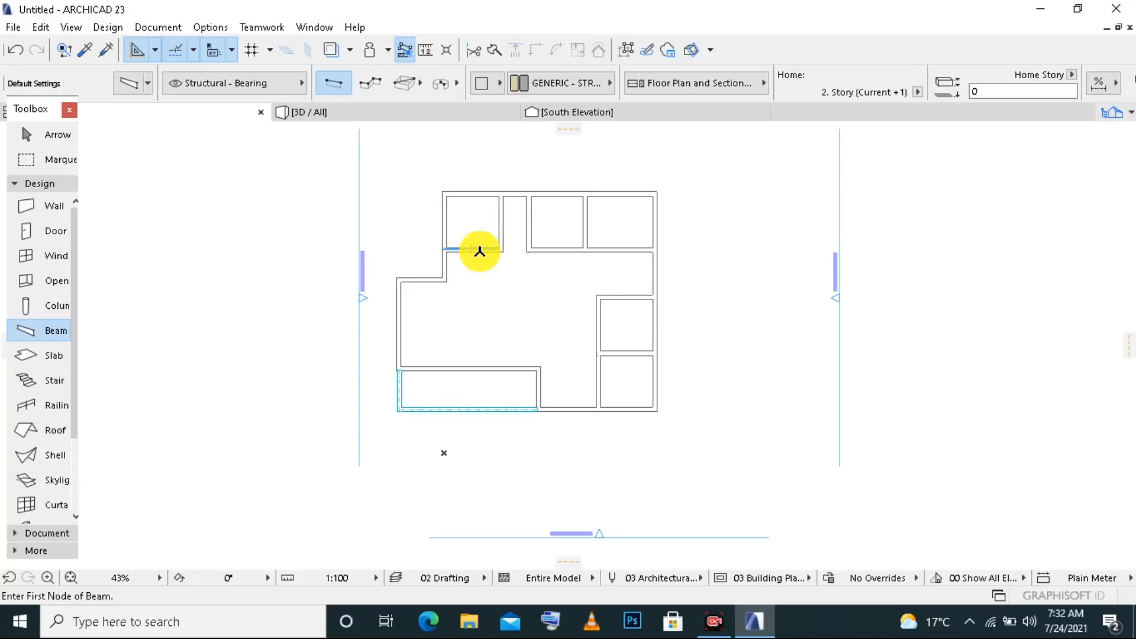
{"action": "right_click", "coordinate": [389, 240]}
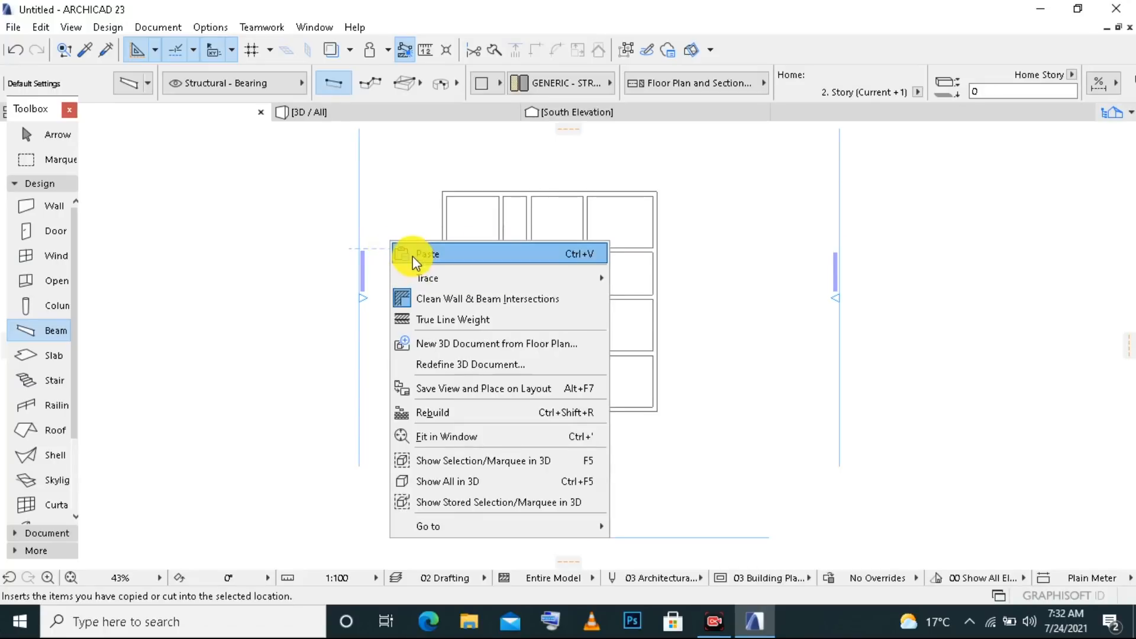
{"action": "key", "text": "Escape"}
{"action": "key", "text": "ctrl+v"}
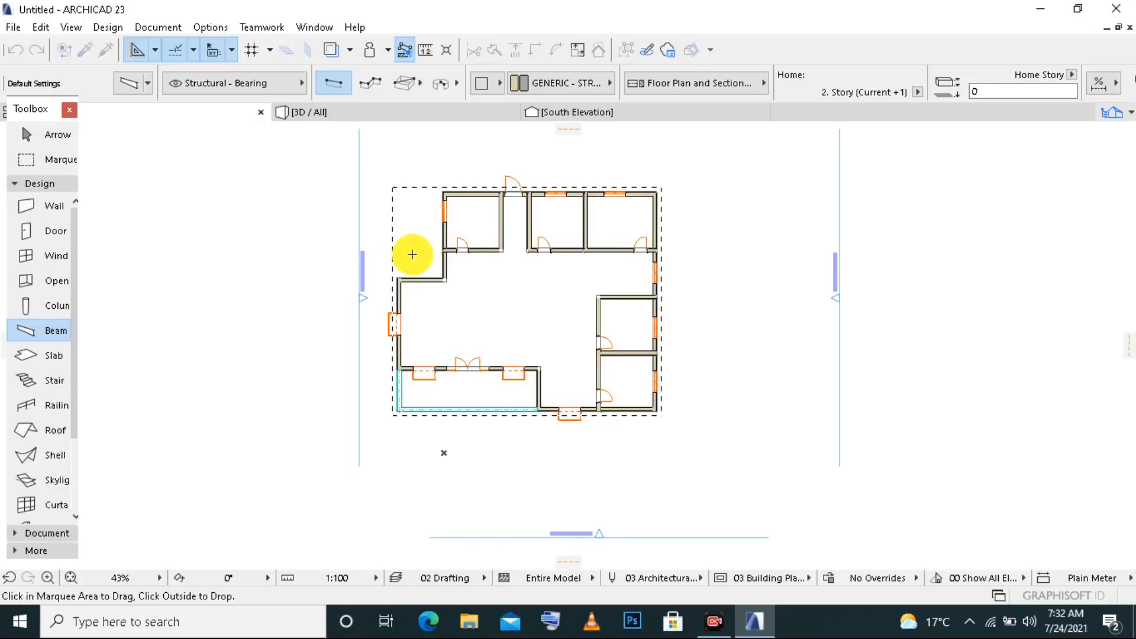
{"action": "left_click", "coordinate": [713, 270]}
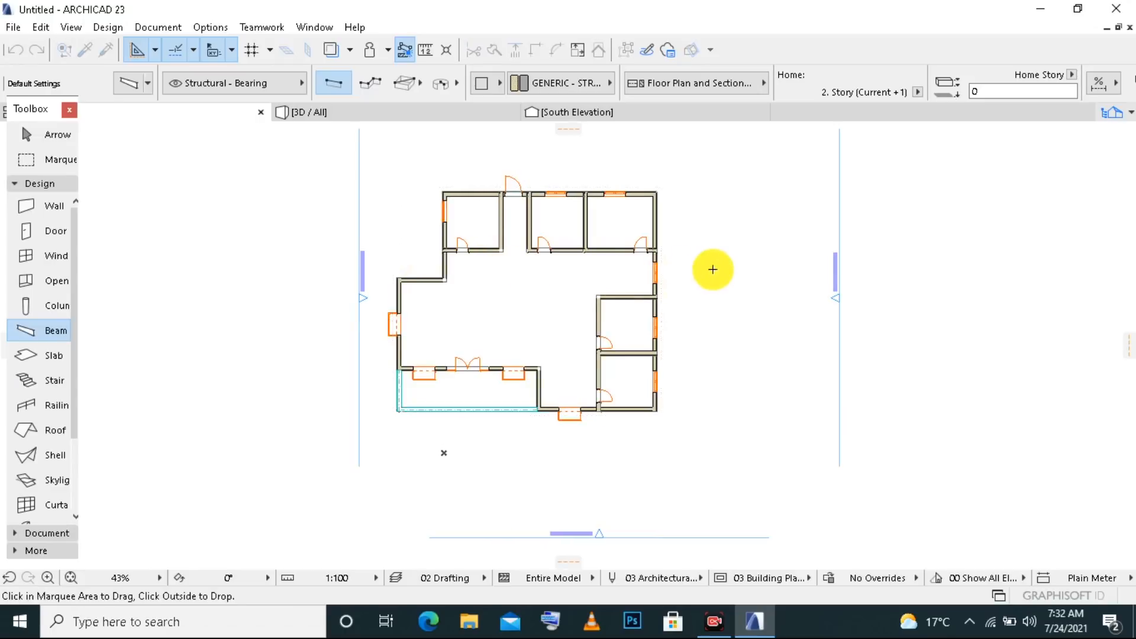
{"action": "left_click", "coordinate": [506, 175], "text": "shift"}
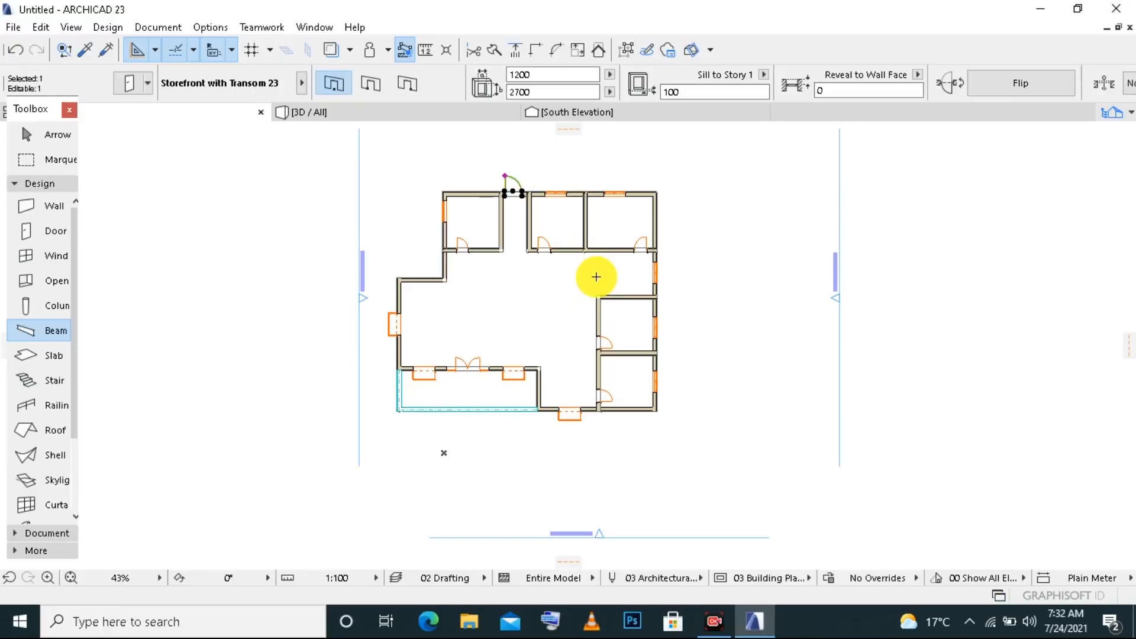
{"action": "key", "text": "Escape"}
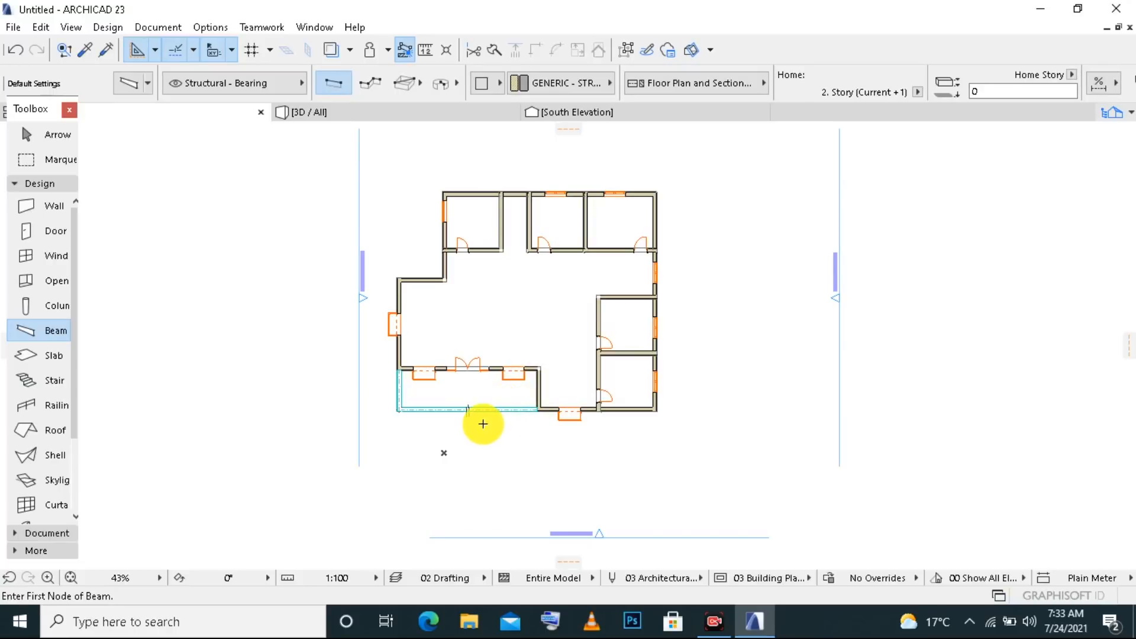
- Examine the two-story building's front and side in 3D, checking the upper porch column and beams
{"action": "left_click", "coordinate": [346, 115]}
{"action": "scroll", "coordinate": [535, 350], "scroll_direction": "up", "scroll_amount": 4}
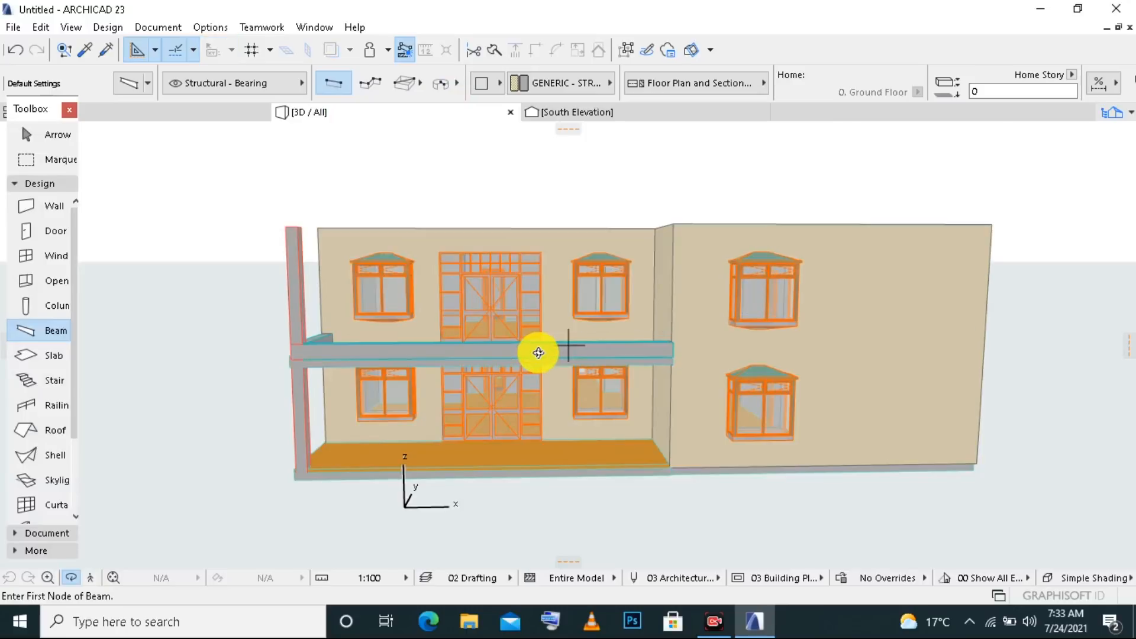
{"action": "middle_click_drag", "start_coordinate": [324, 373], "coordinate": [644, 340], "text": "shift"}
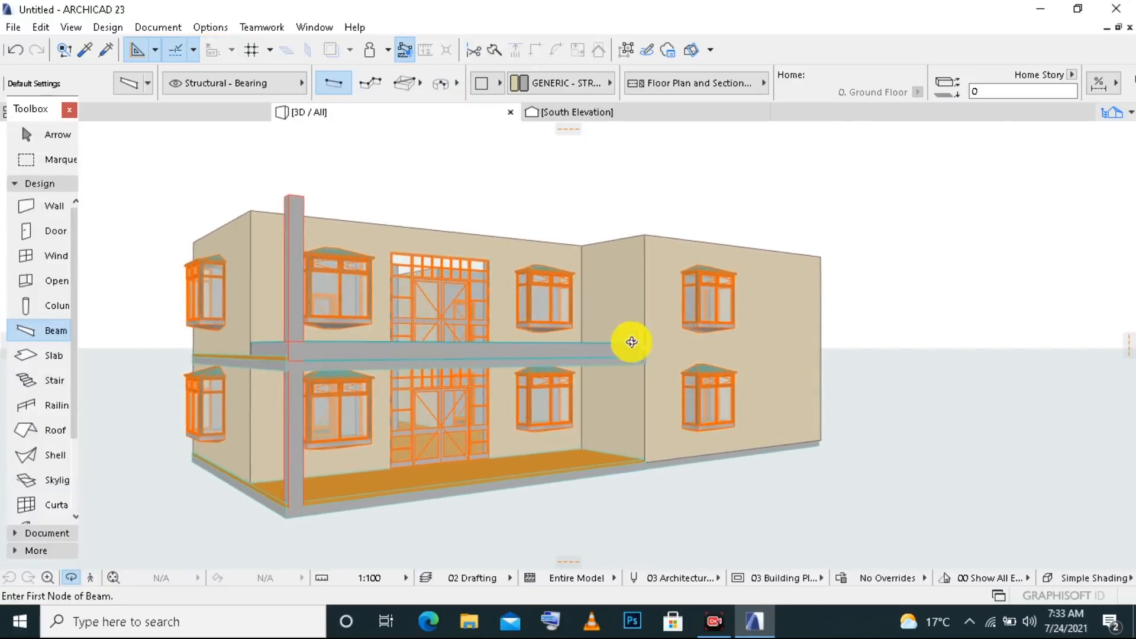
{"action": "middle_click_drag", "start_coordinate": [326, 390], "coordinate": [705, 435], "text": "shift"}
{"action": "left_click_drag", "start_coordinate": [706, 437], "coordinate": [436, 435]}
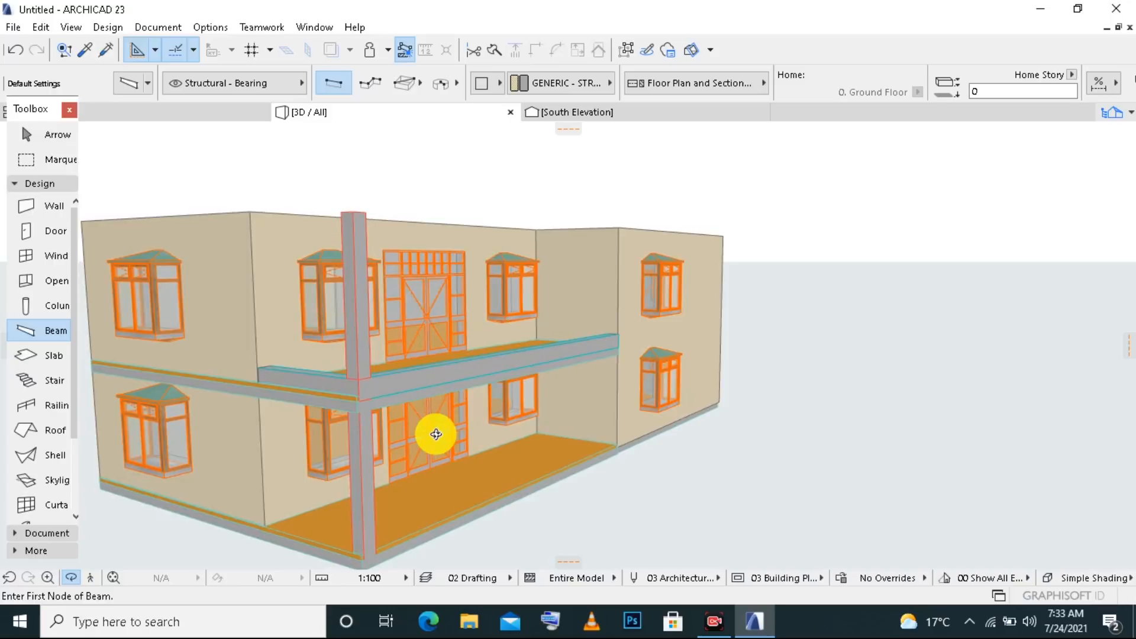
{"action": "left_click_drag", "start_coordinate": [437, 434], "coordinate": [383, 413]}
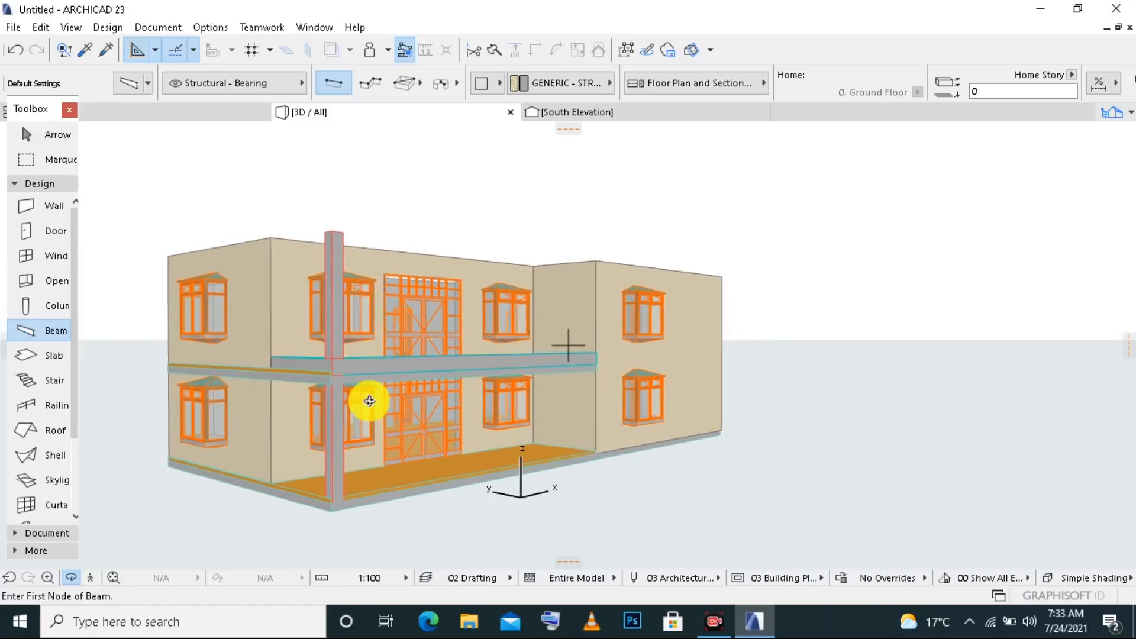
{"action": "scroll", "coordinate": [274, 368], "scroll_direction": "up", "scroll_amount": 2}
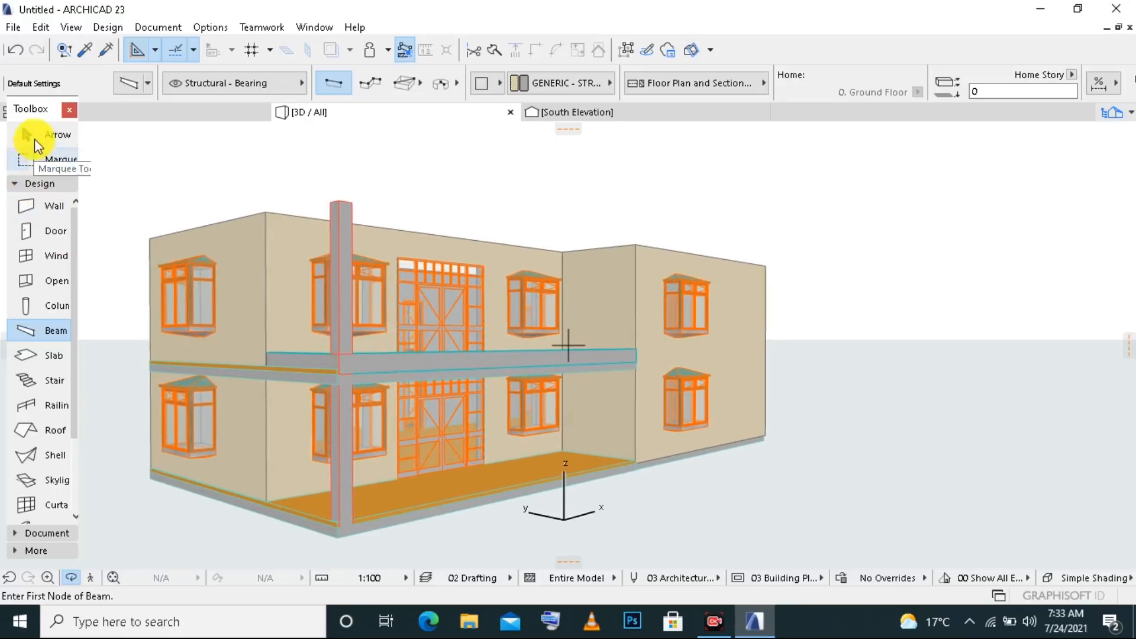
- Raise the upper story's short side porch beam vertically by about 2865 mm to the top of the corner column
{"action": "left_click", "coordinate": [29, 135]}
{"action": "left_click", "coordinate": [372, 367]}
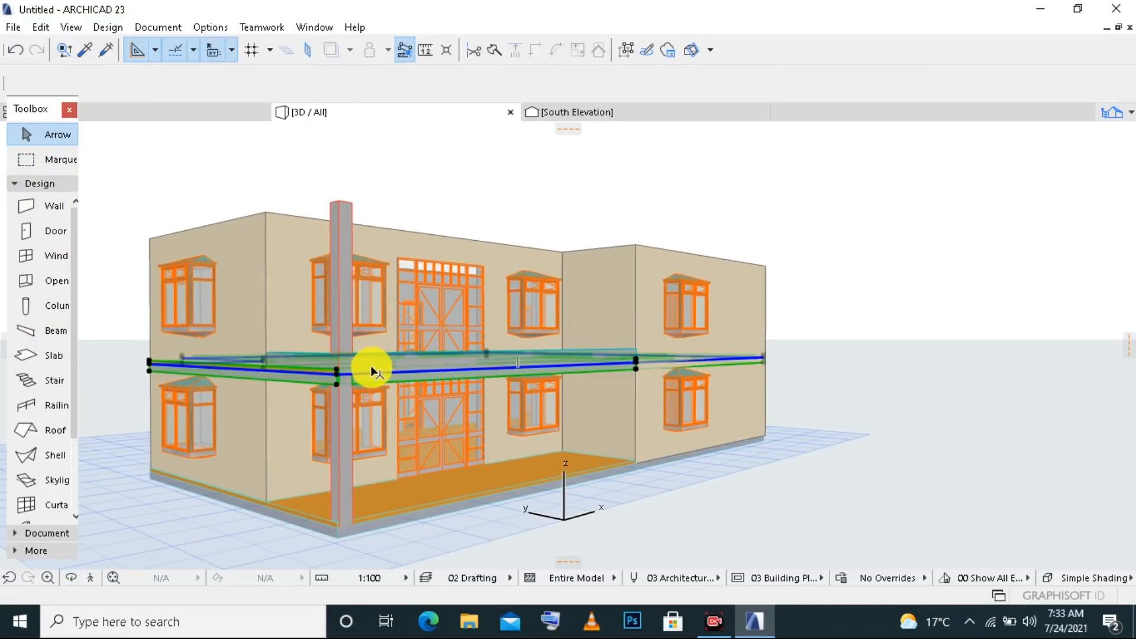
{"action": "left_click", "coordinate": [933, 240]}
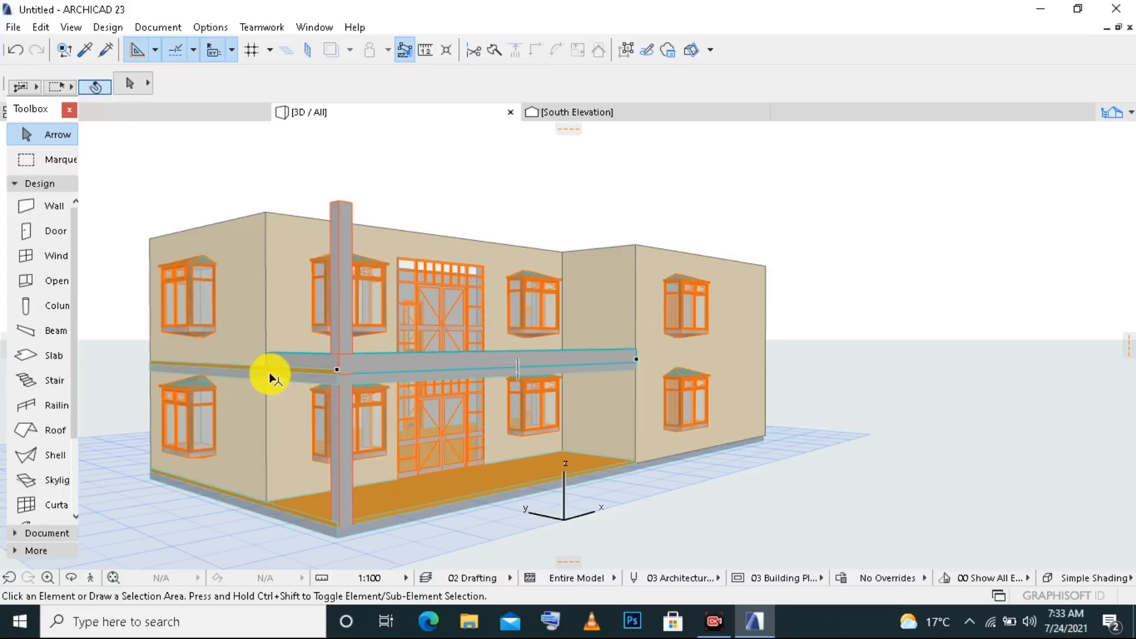
{"action": "left_click", "coordinate": [301, 365]}
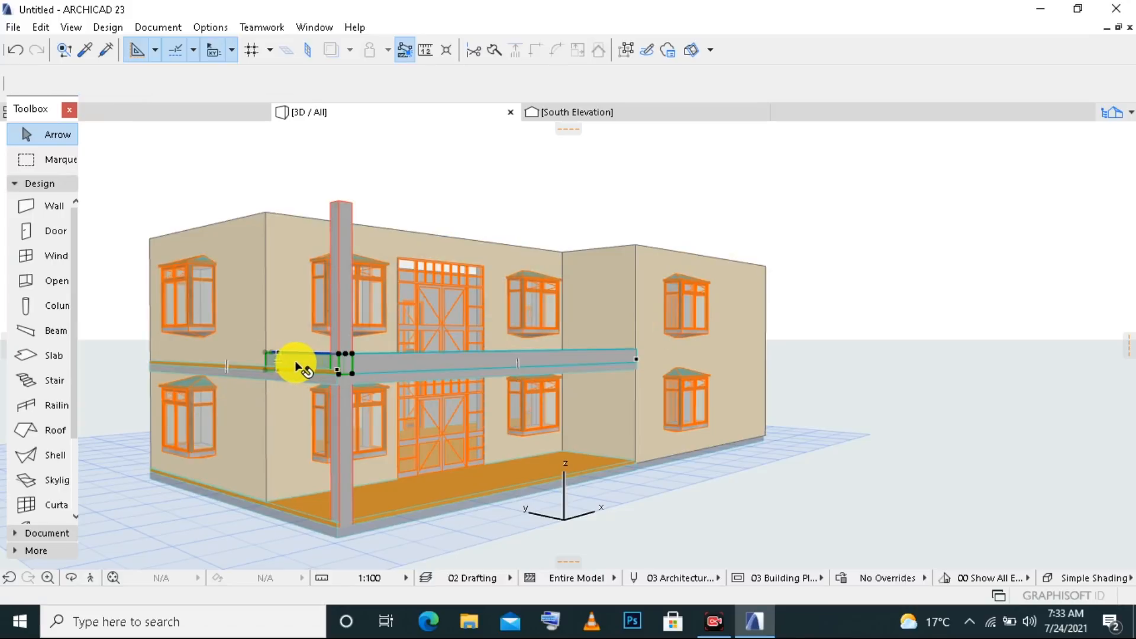
{"action": "left_click", "coordinate": [339, 353]}
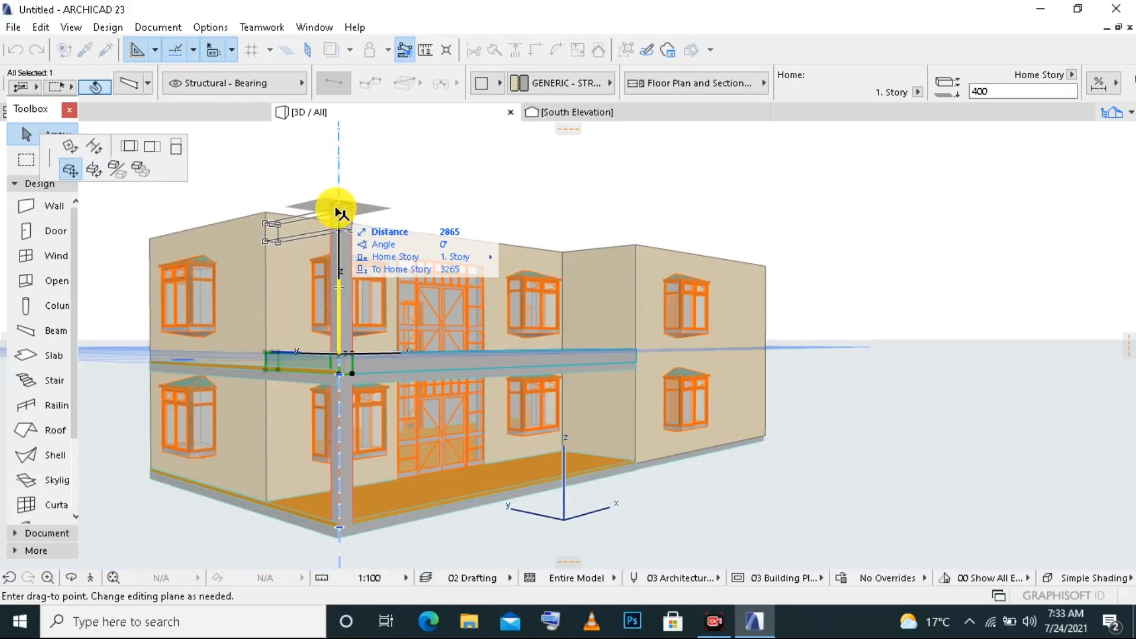
{"action": "left_click", "coordinate": [336, 208]}
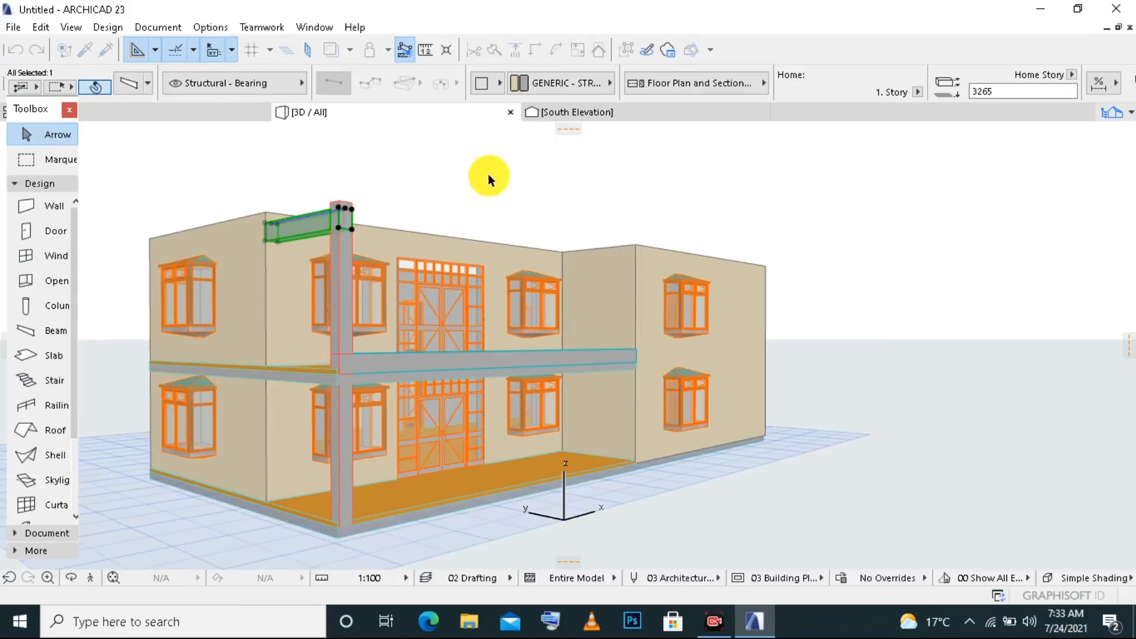
{"action": "left_click", "coordinate": [527, 170]}
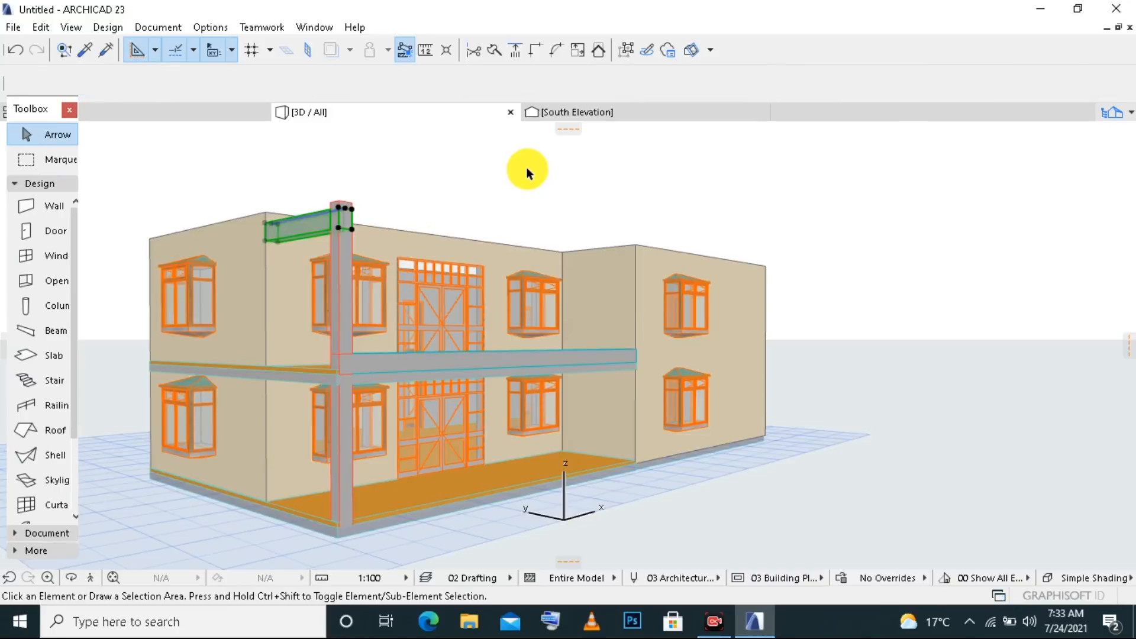
- Raise the upper story's long front porch beam vertically by about 2850 mm to meet the side beam at the column top
{"action": "left_click", "coordinate": [438, 360]}
{"action": "left_click", "coordinate": [436, 357]}
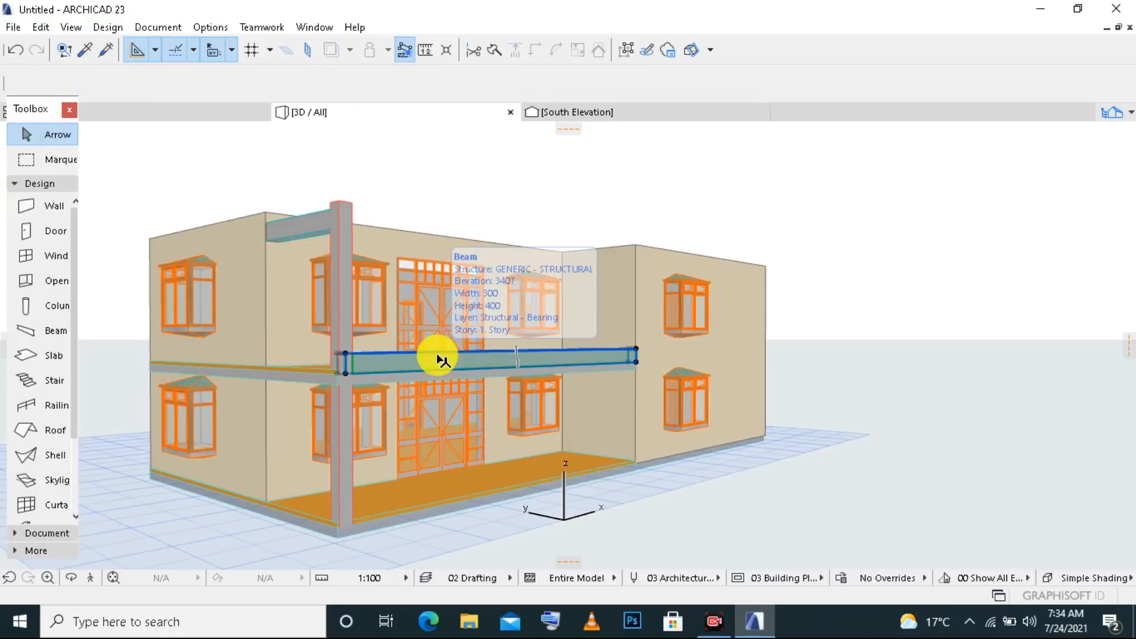
{"action": "left_click", "coordinate": [438, 355]}
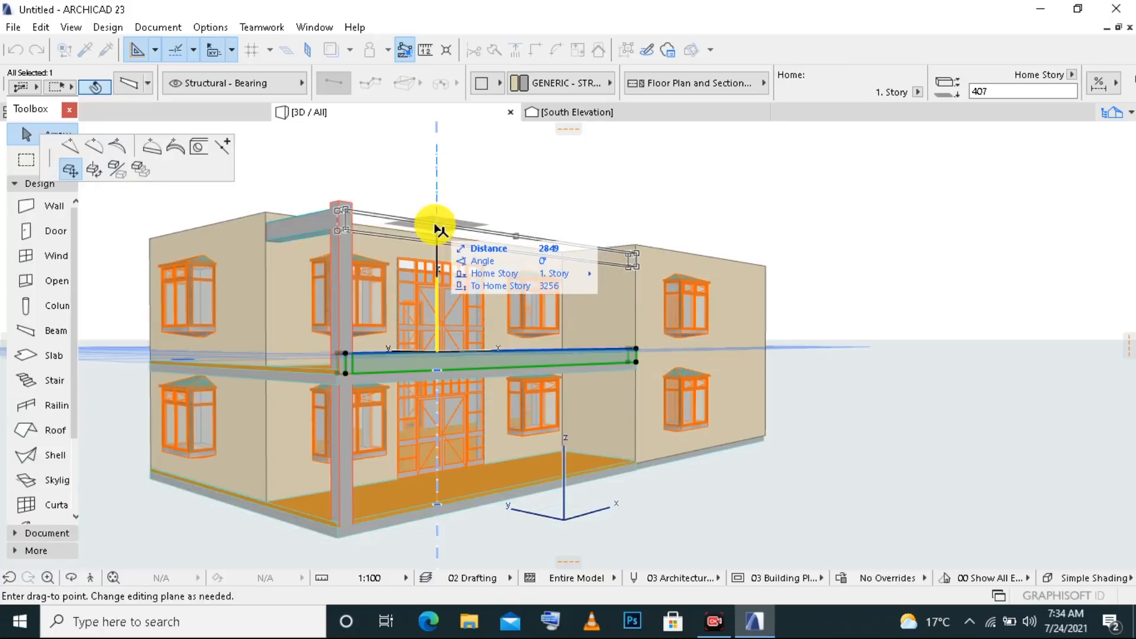
{"action": "left_click", "coordinate": [435, 225]}
{"action": "left_click", "coordinate": [521, 172]}
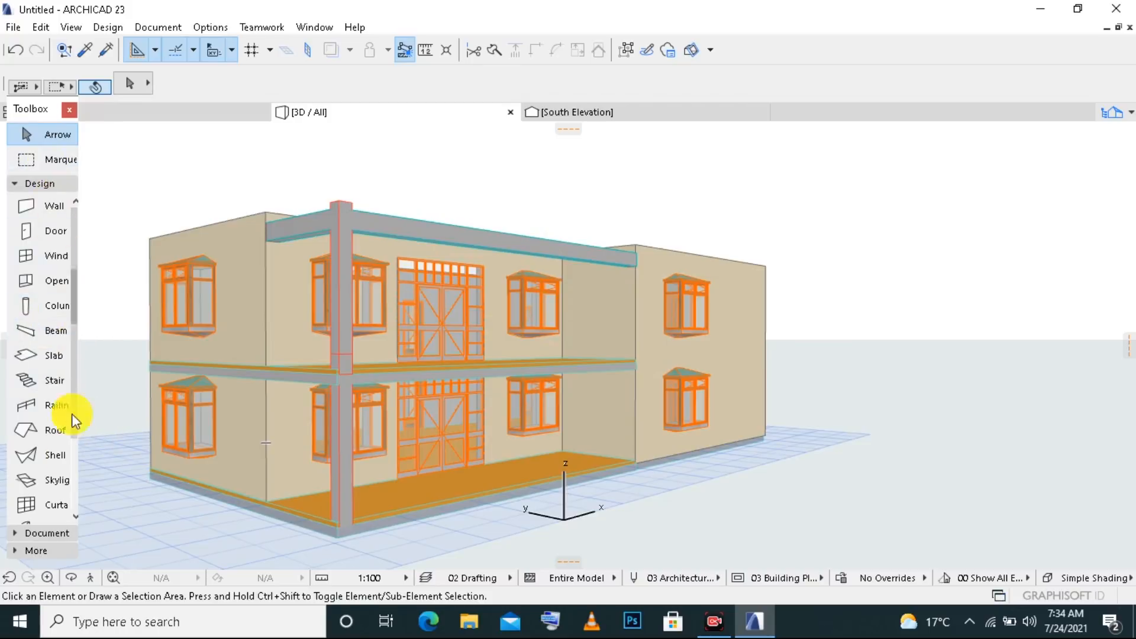
- Orbit around the whole building in 3D to inspect the facades, upper-story openings and raised porch beams from all sides
{"action": "left_click", "coordinate": [71, 579]}
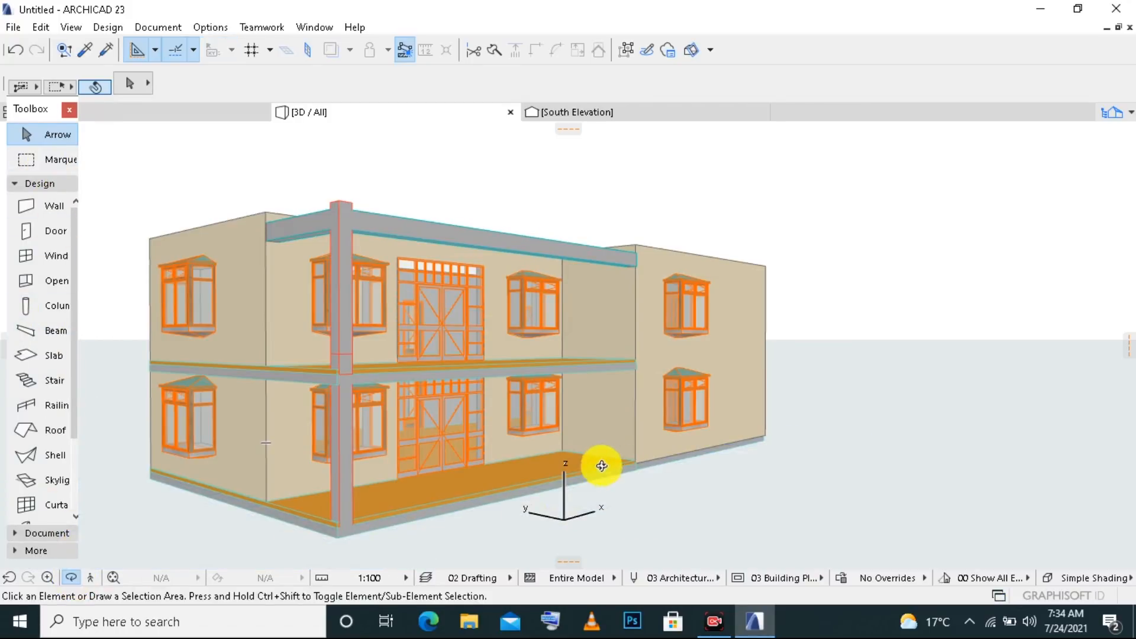
{"action": "left_click_drag", "start_coordinate": [602, 466], "coordinate": [440, 482]}
{"action": "left_click_drag", "start_coordinate": [510, 464], "coordinate": [537, 446]}
{"action": "left_click_drag", "start_coordinate": [274, 431], "coordinate": [353, 425]}
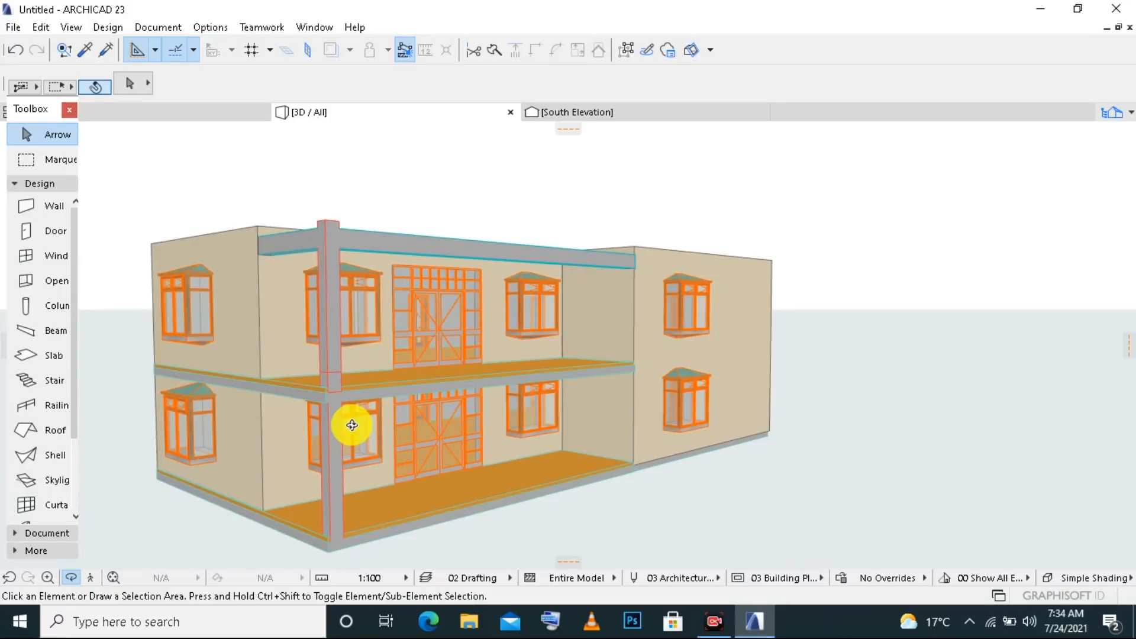
{"action": "left_click_drag", "start_coordinate": [563, 432], "coordinate": [381, 482]}
{"action": "left_click_drag", "start_coordinate": [464, 444], "coordinate": [347, 435]}
{"action": "left_click_drag", "start_coordinate": [186, 429], "coordinate": [324, 444]}
{"action": "left_click_drag", "start_coordinate": [201, 438], "coordinate": [363, 448]}
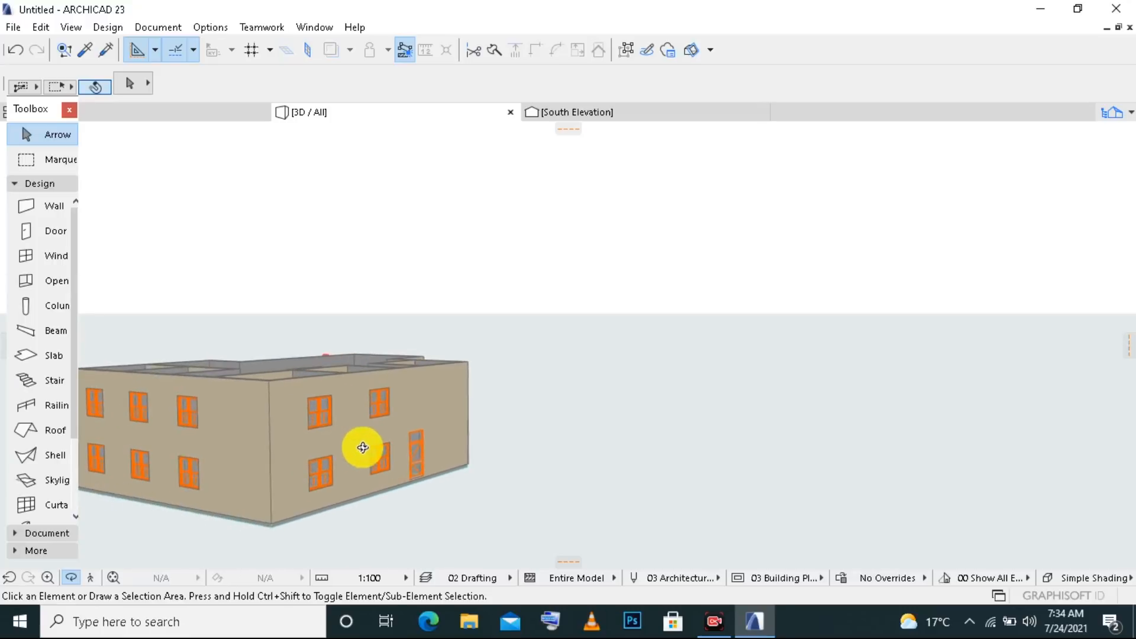
{"action": "left_click_drag", "start_coordinate": [173, 459], "coordinate": [467, 477]}
{"action": "left_click_drag", "start_coordinate": [258, 476], "coordinate": [346, 435]}
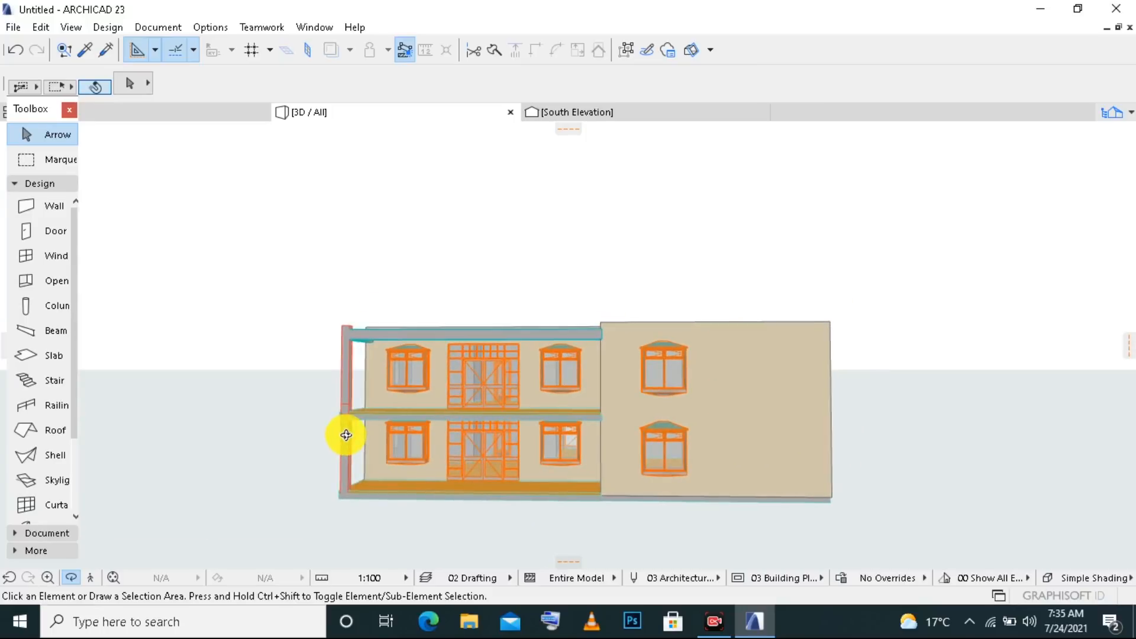
{"action": "left_click_drag", "start_coordinate": [470, 406], "coordinate": [635, 403]}
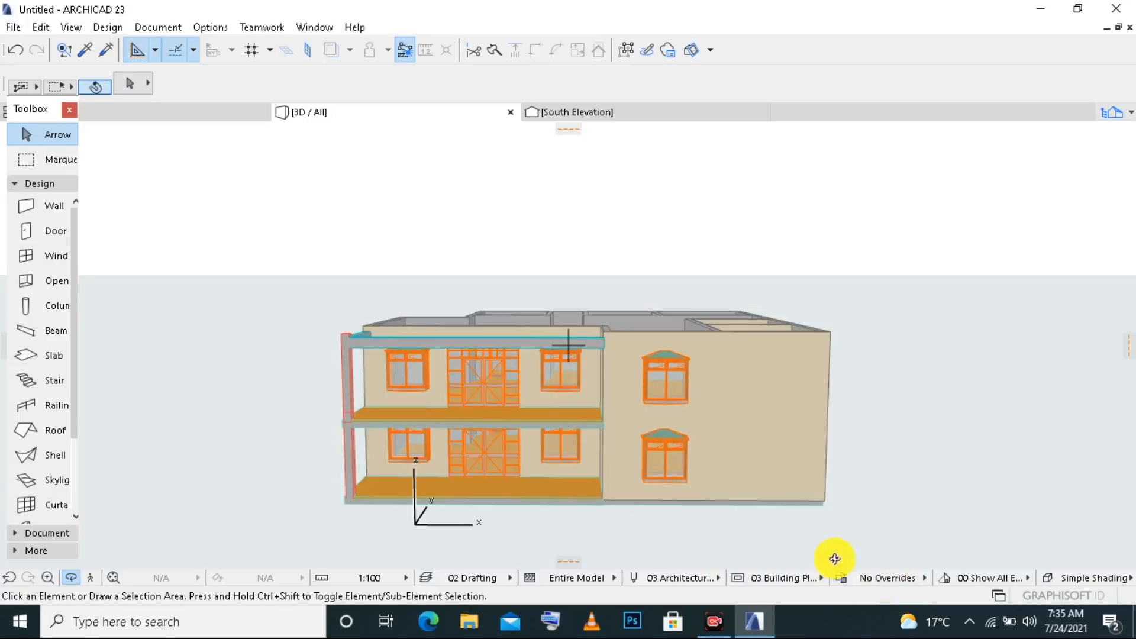